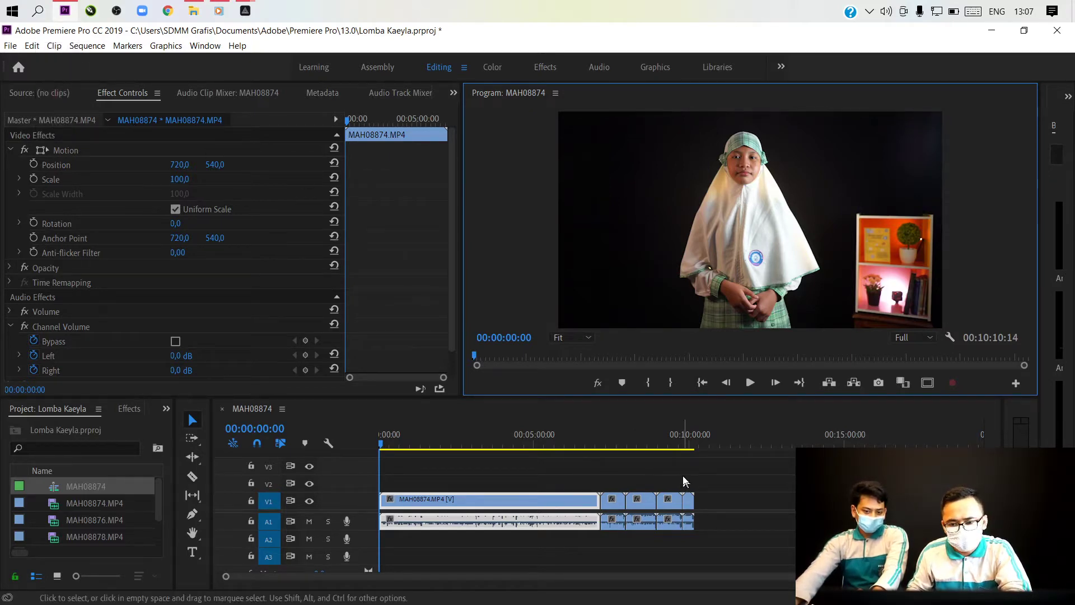
Play the opening seconds of the sequence and return the playhead to the start
key("space")
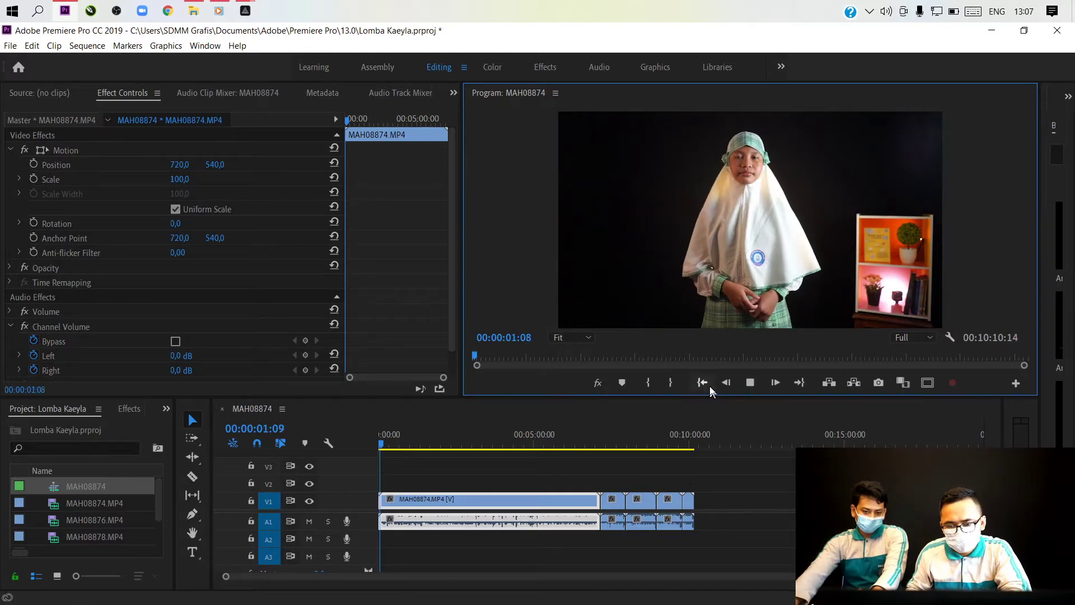
key("space")
scroll(598, 451, "up", 5)
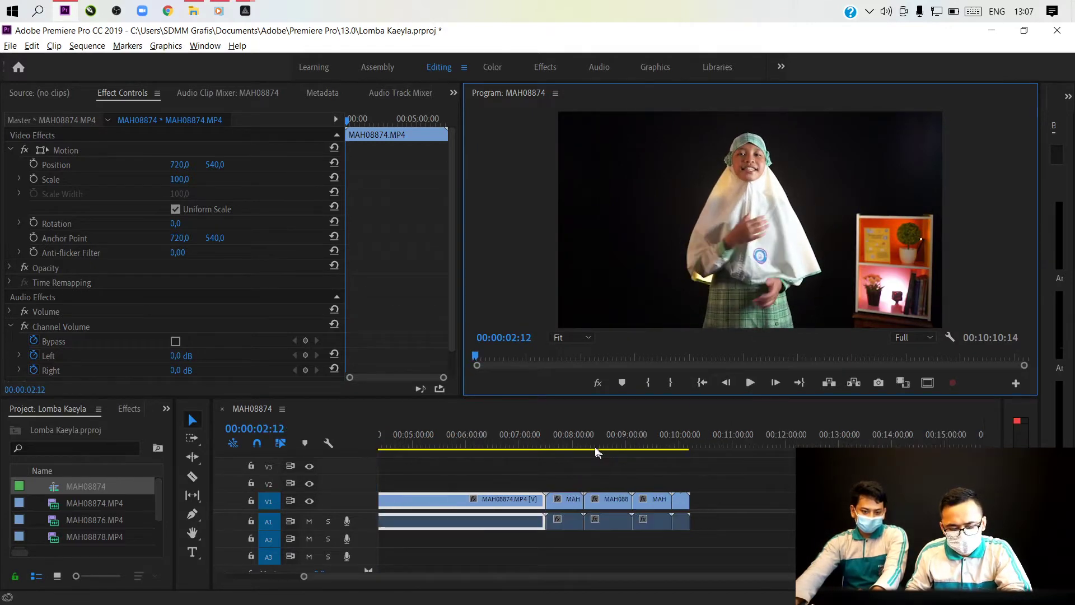
left_click(702, 383)
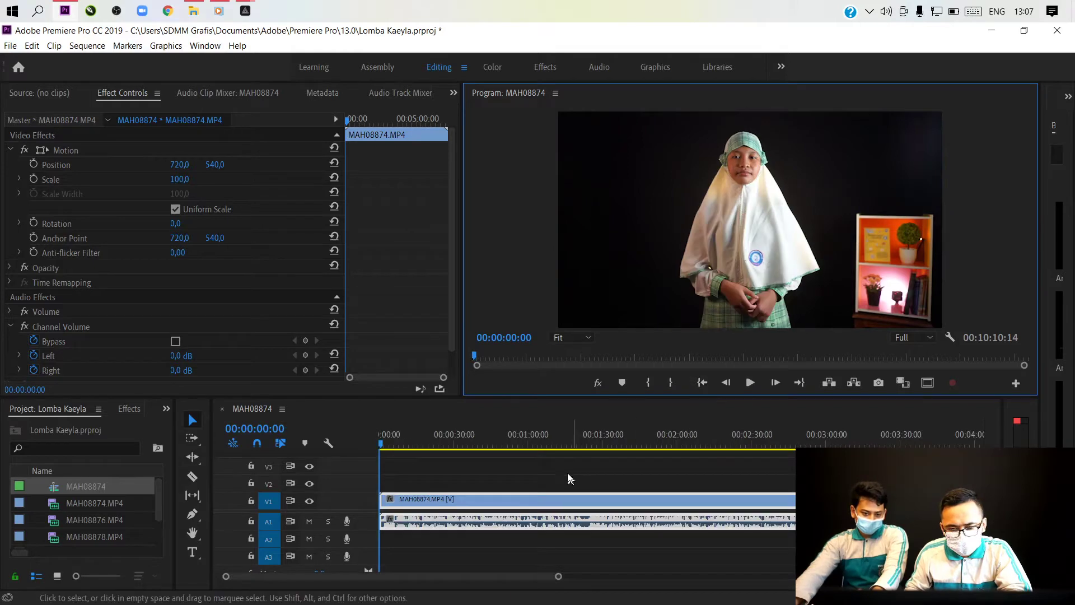
Split the first clip at 00:00:01:14, ripple-delete the part before the cut, and save the project
scroll(544, 475, "up", 5)
scroll(543, 472, "up", 3)
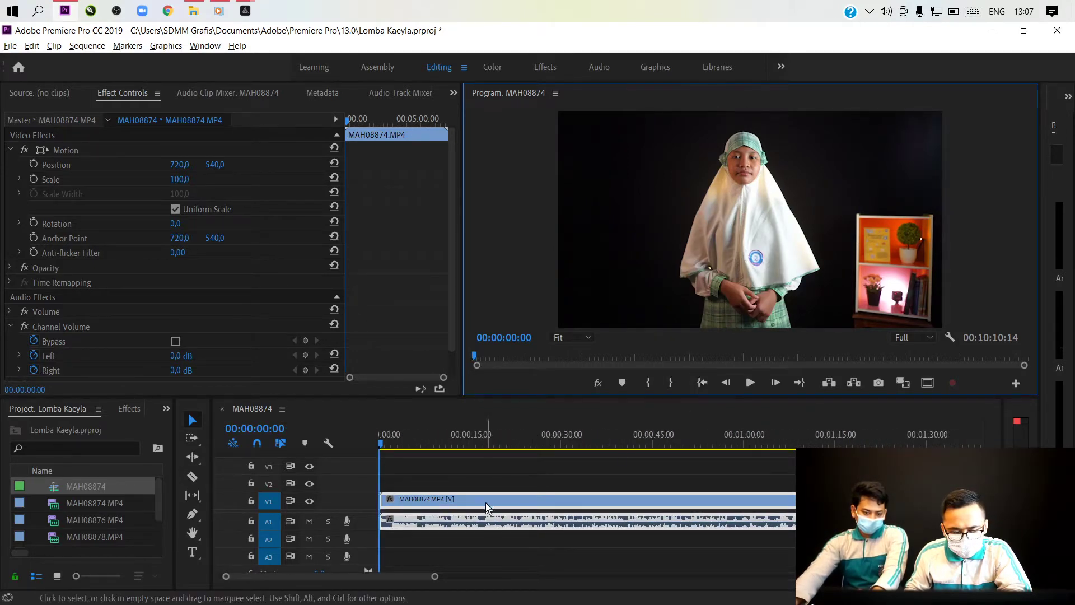
scroll(486, 496, "up", 5)
scroll(487, 496, "up", 1)
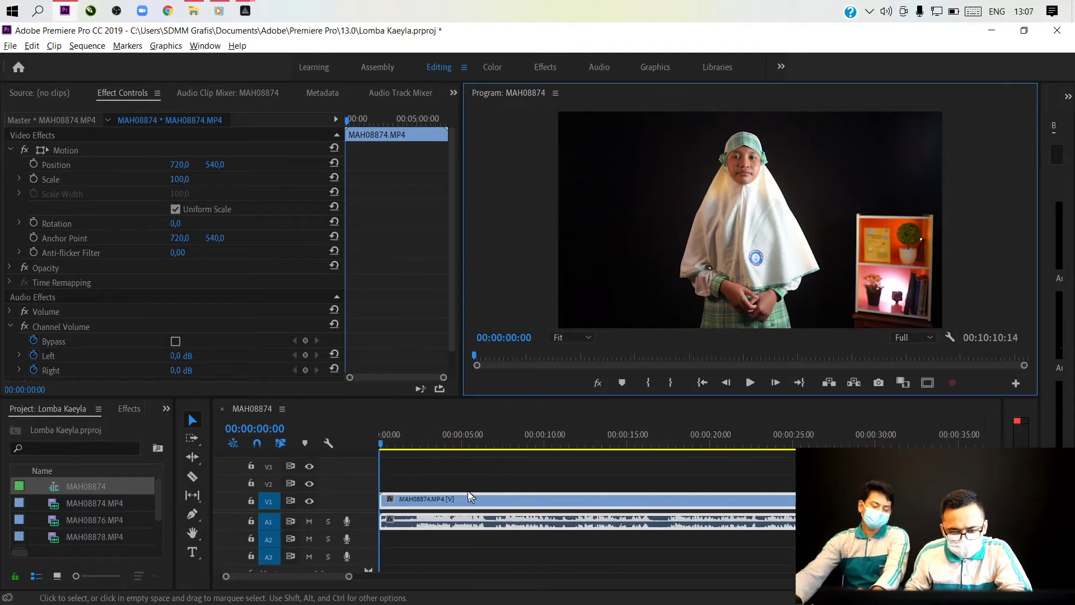
key("space")
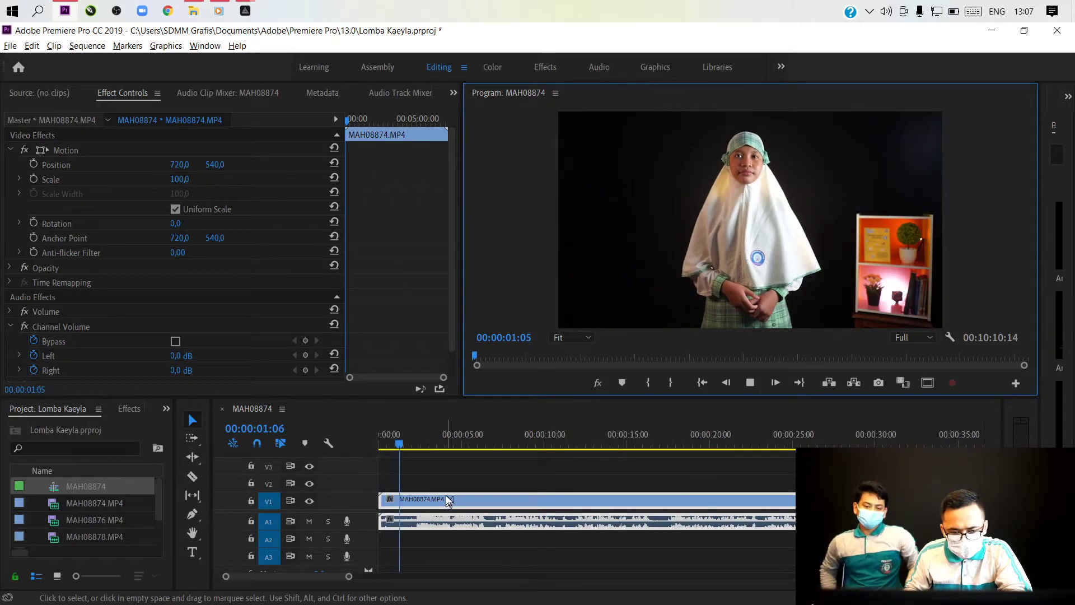
key("space")
key("c")
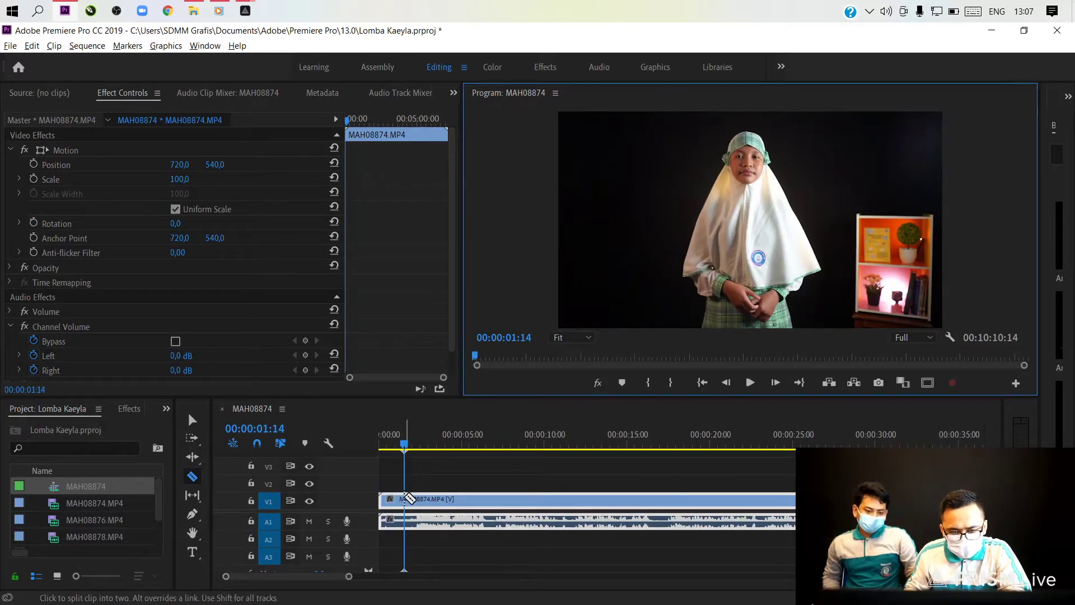
left_click(405, 500)
key("shift+Delete")
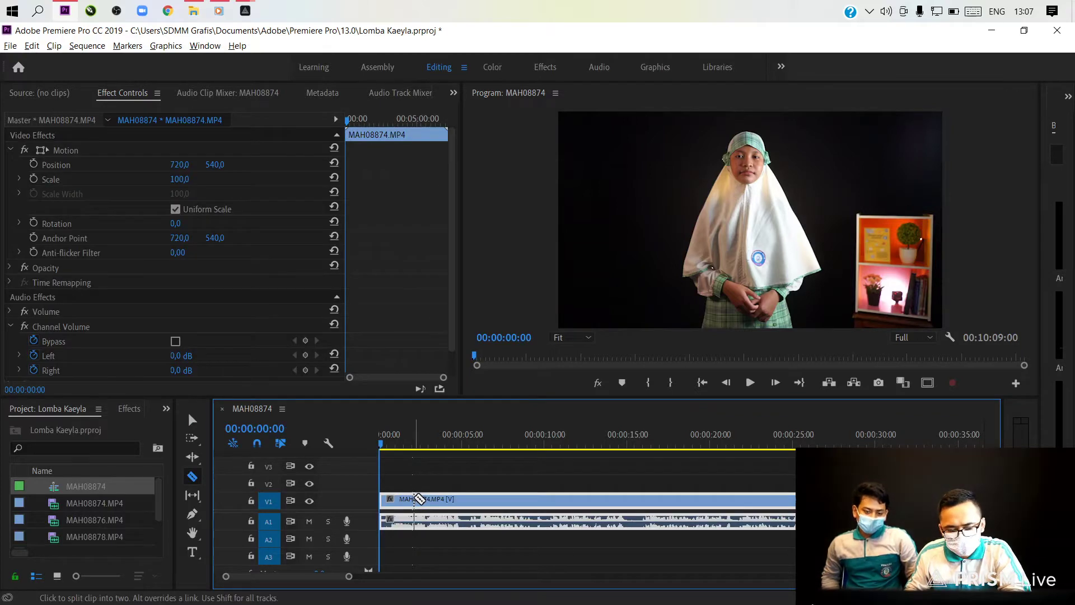
key("v")
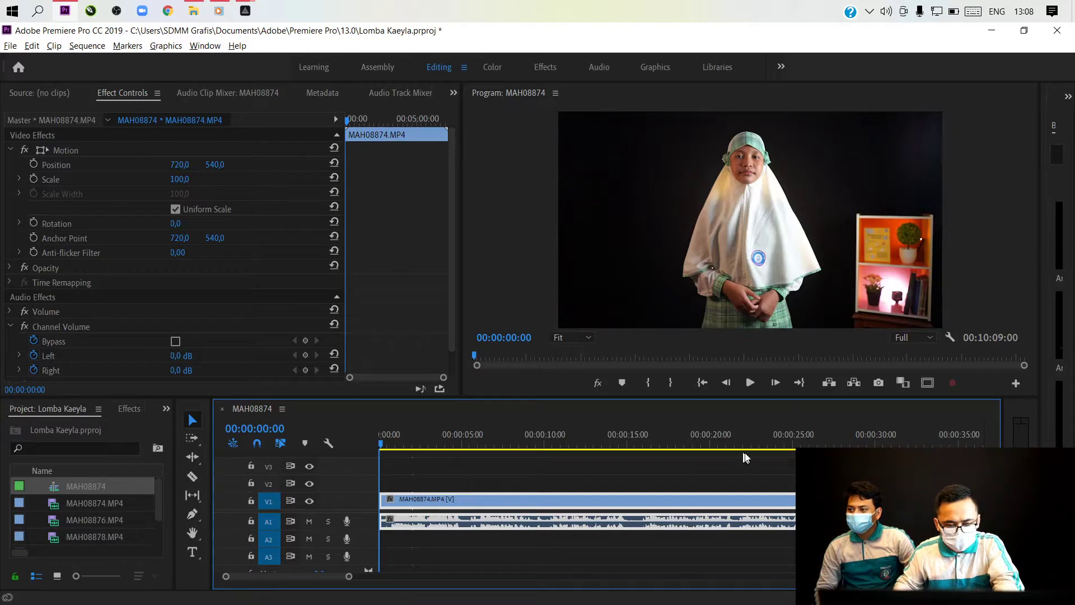
key("ctrl+s")
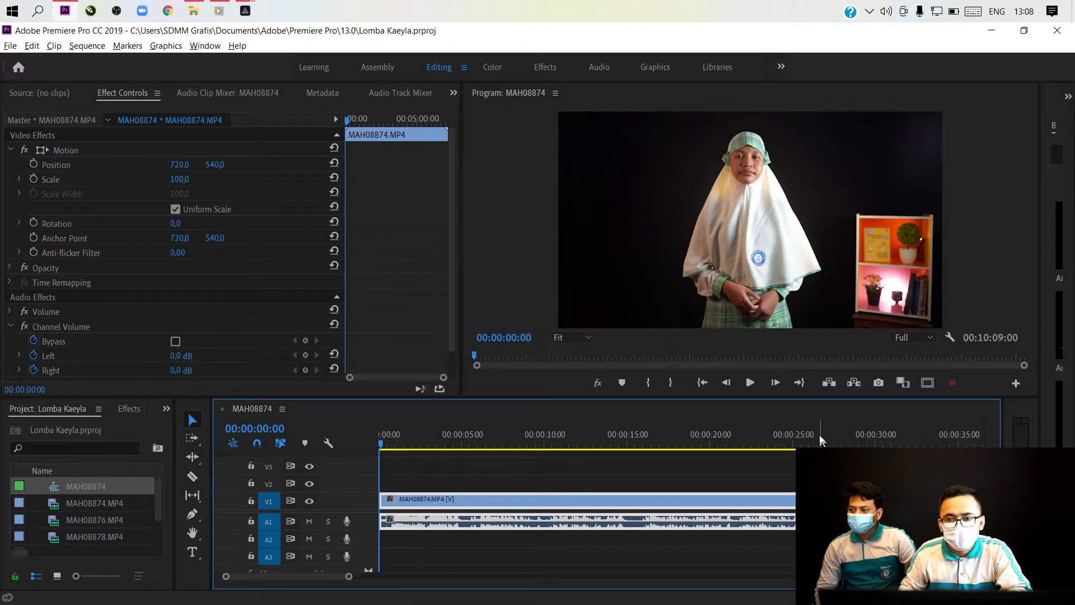
Play the trimmed first clip from the start up to about 00:00:24:21
key("space")
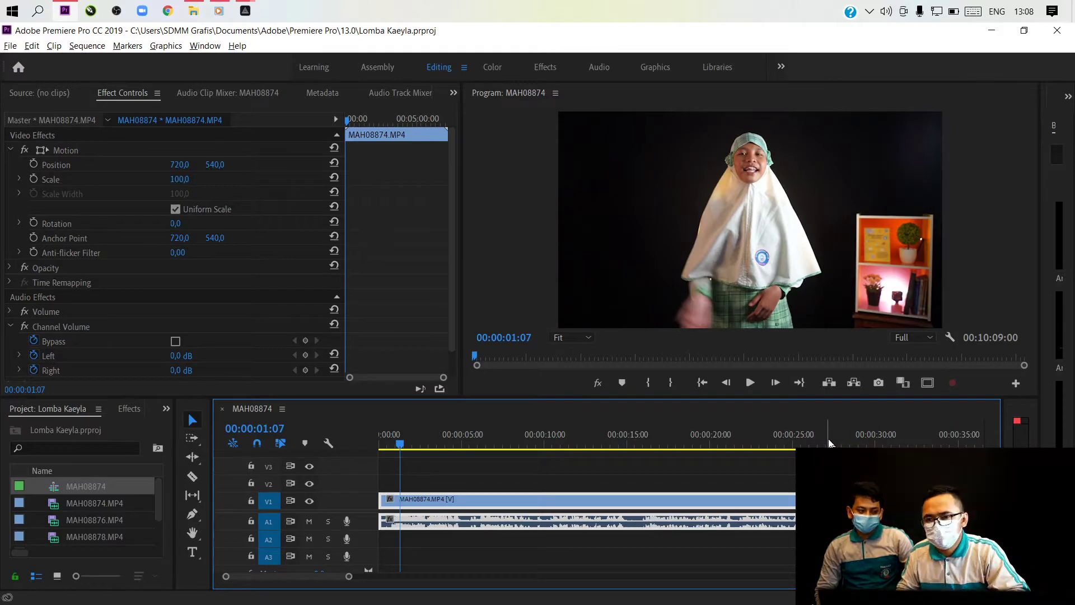
key("space")
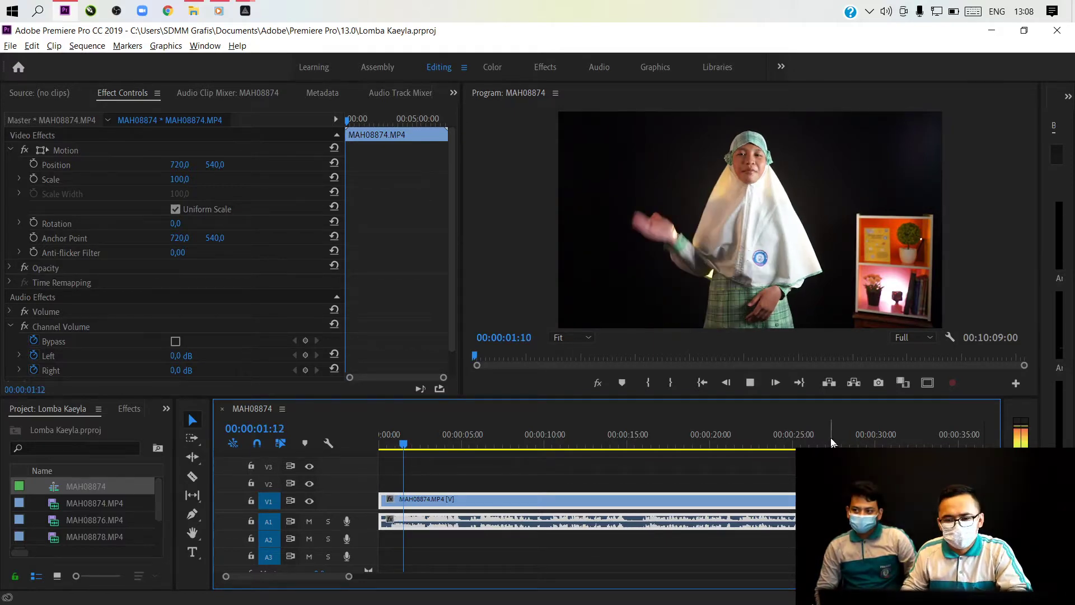
key("minus")
key("minus")
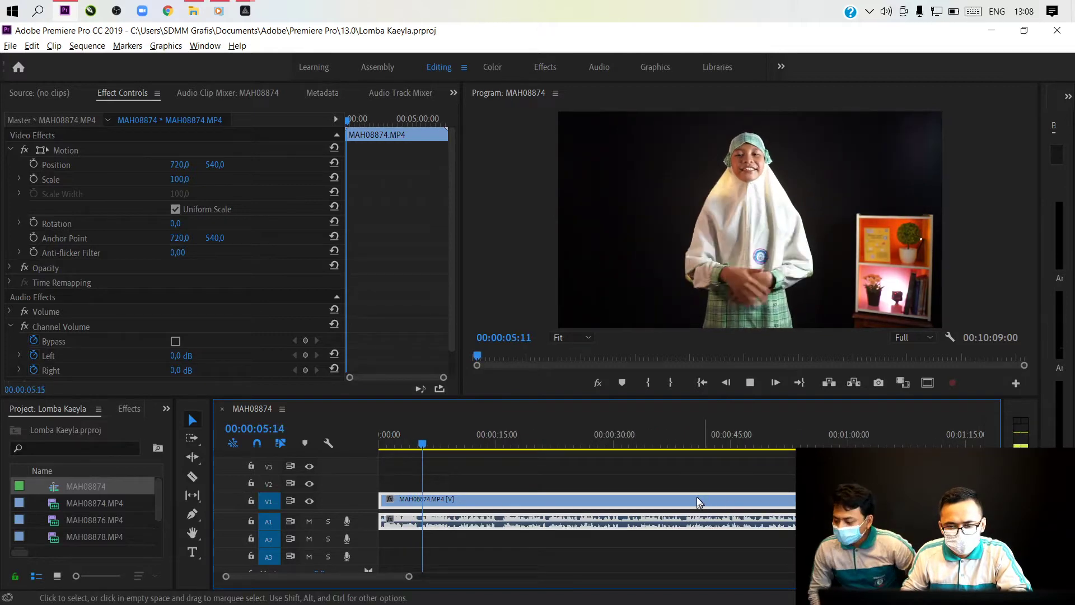
key("minus")
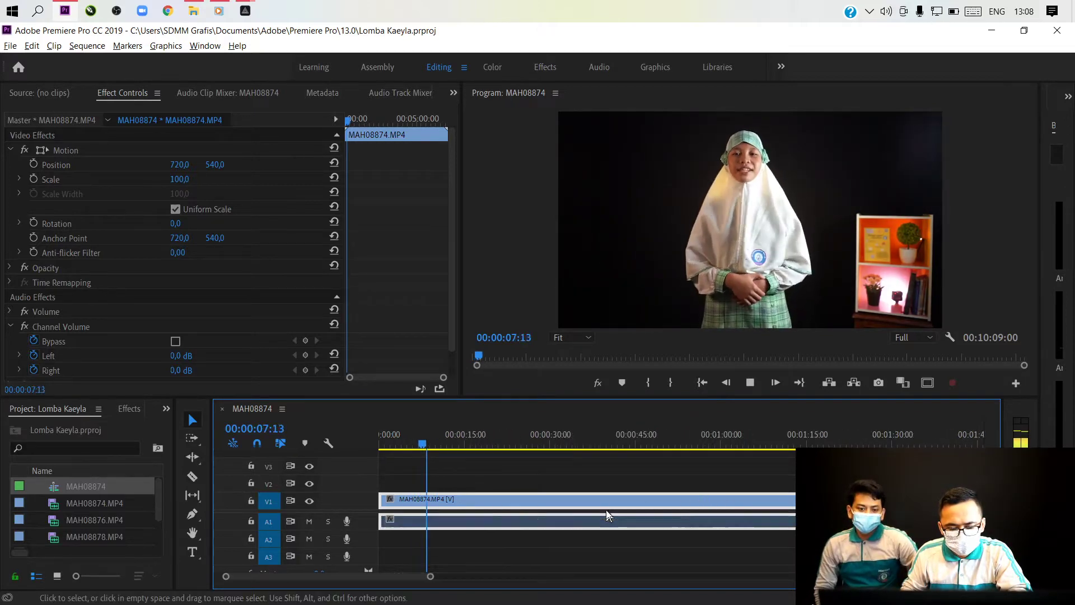
key("minus")
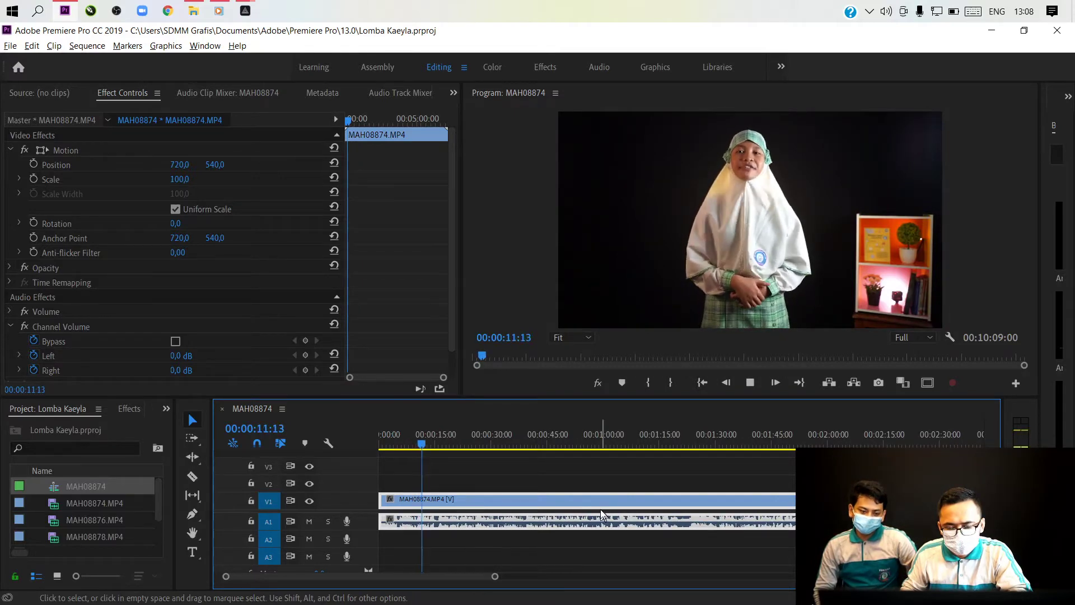
key("minus")
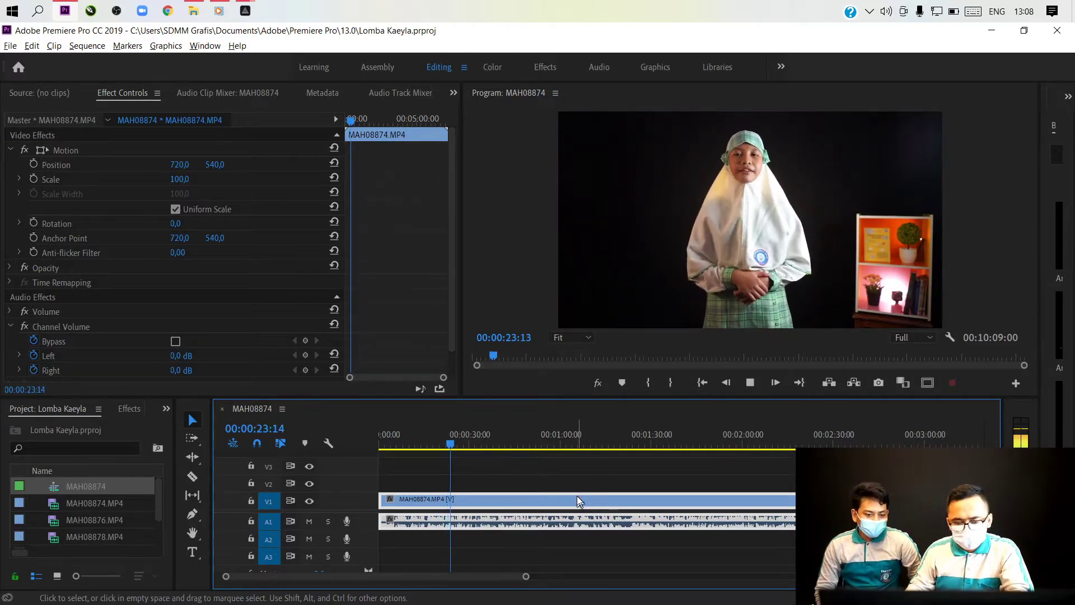
key("space")
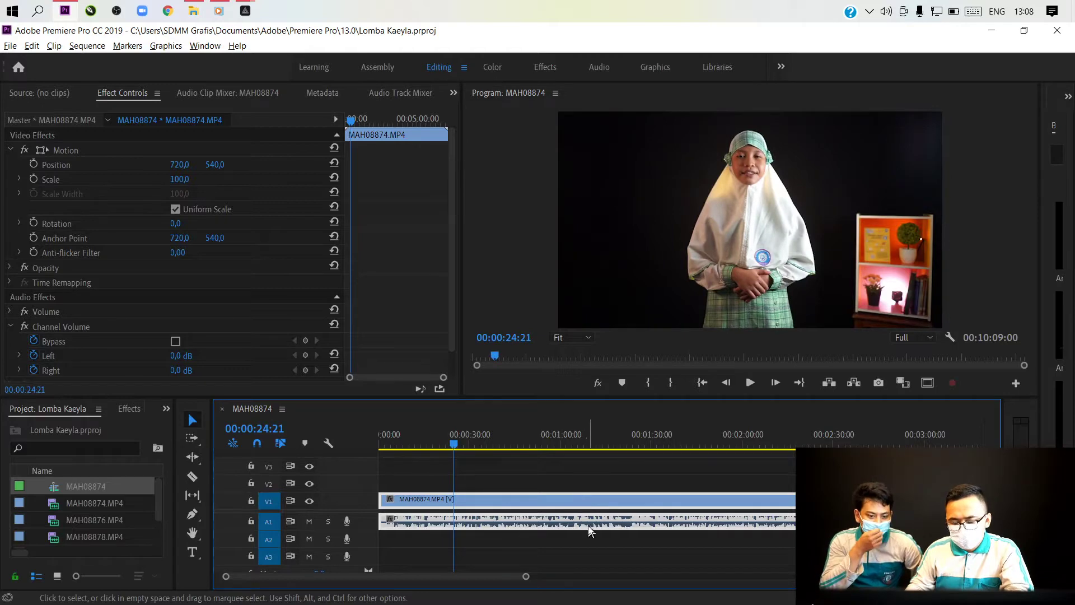
Preview the second clip, MAH08876.MP4, from about 00:07:17:00 with all clips in view on the timeline
key("minus")
key("minus")
key("minus")
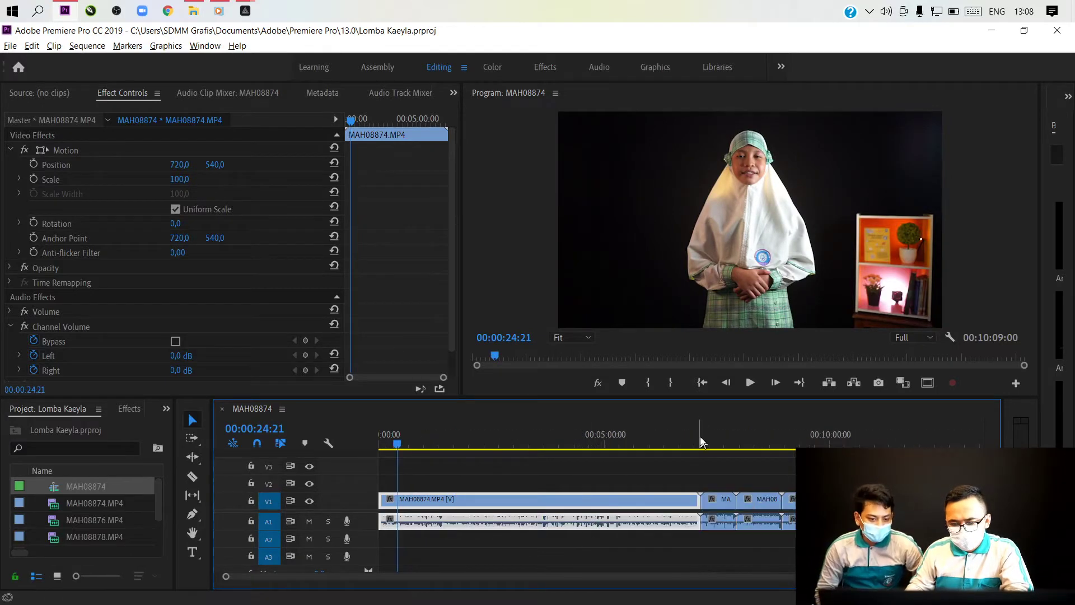
left_click(703, 444)
left_click(708, 445)
key("space")
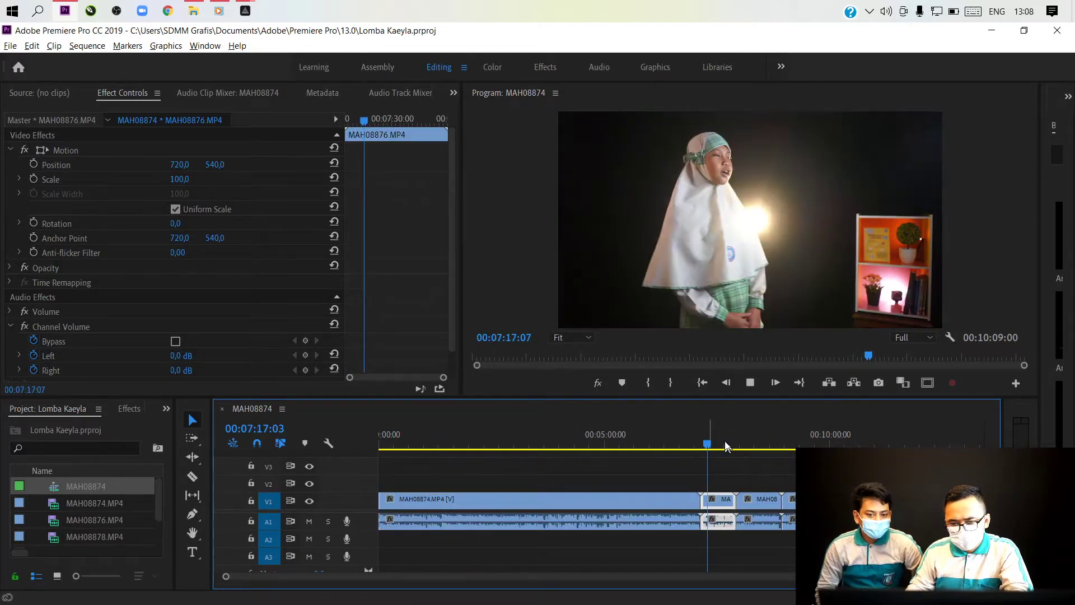
key("space")
Return to the start of the sequence and replay the first clip's opening gesture several times
left_click(427, 442)
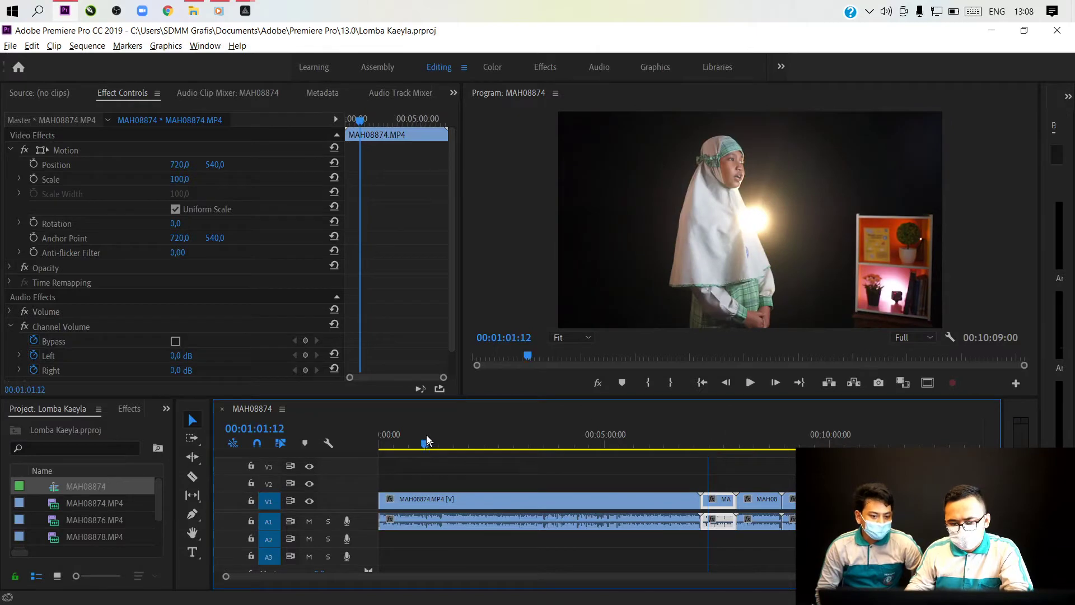
left_click(697, 384)
key("space")
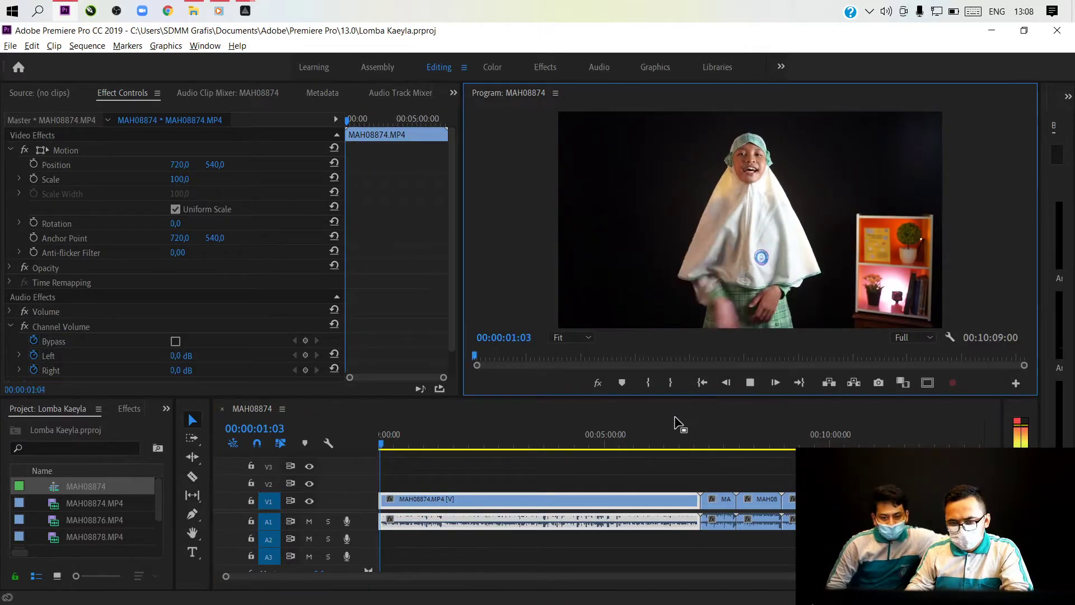
left_click(701, 384)
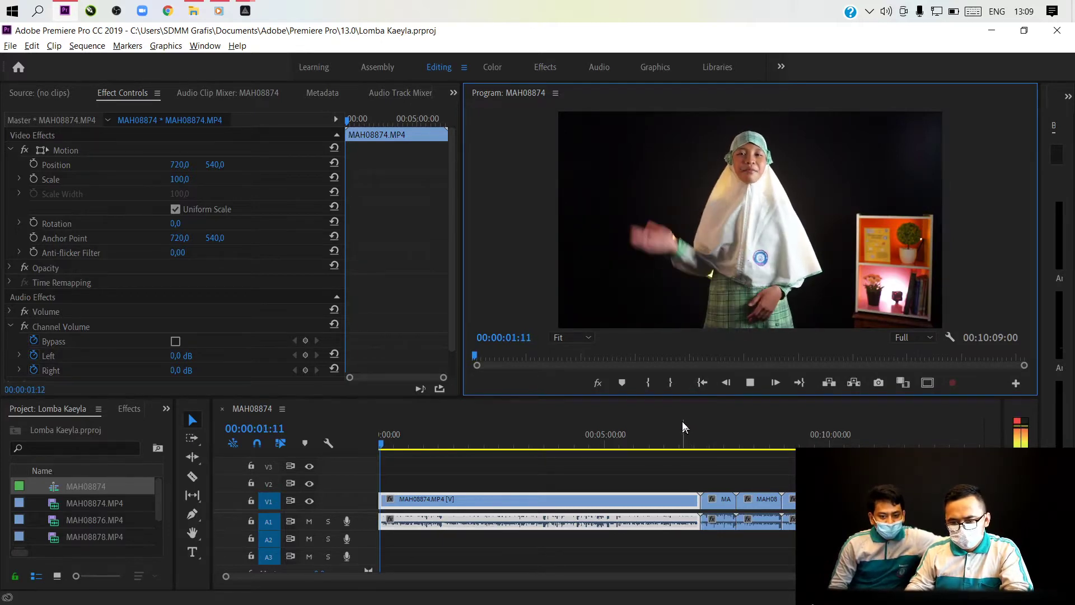
left_click(701, 383)
key("space")
key("space")
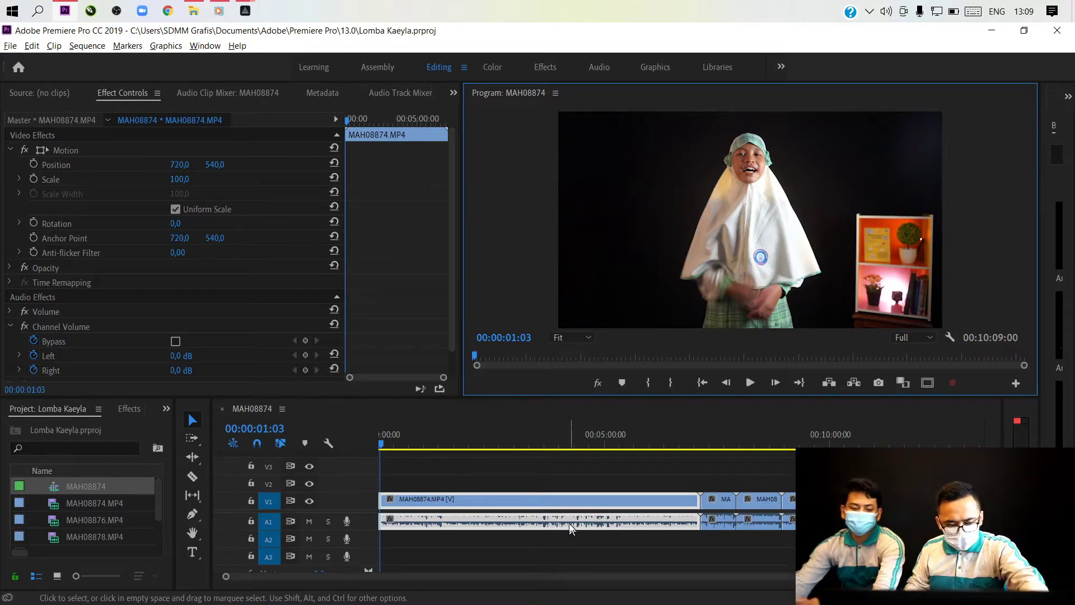
Raise the computer's display brightness
key("XF86MonBrightnessUp")
key("XF86MonBrightnessUp")
key("XF86MonBrightnessUp")
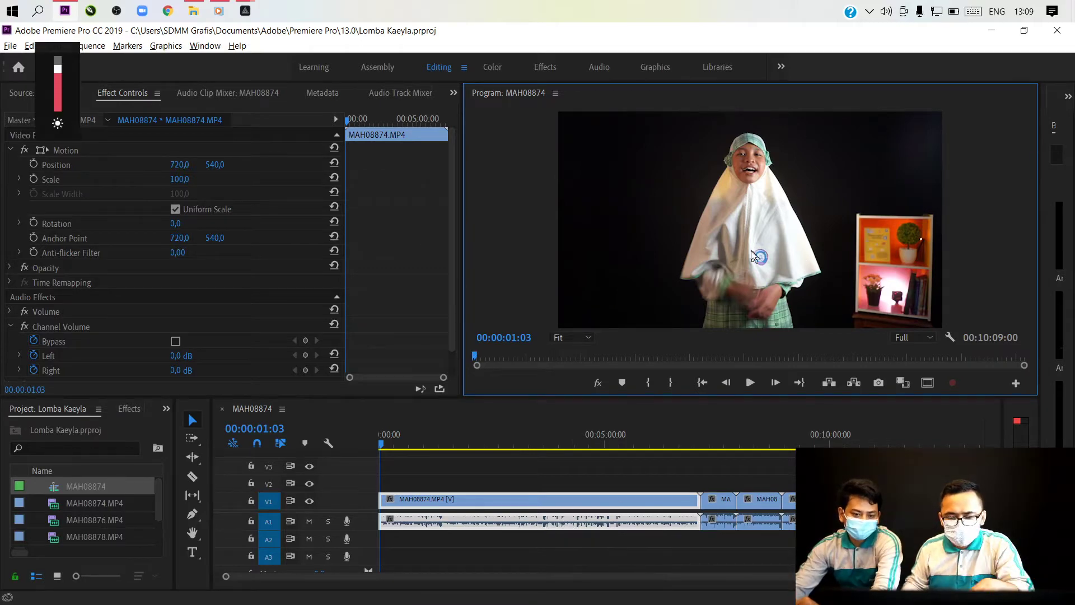
Switch to the Color workspace and lower the first clip's Blacks to -25,5 in Basic Correction at the sequence start
left_click(492, 66)
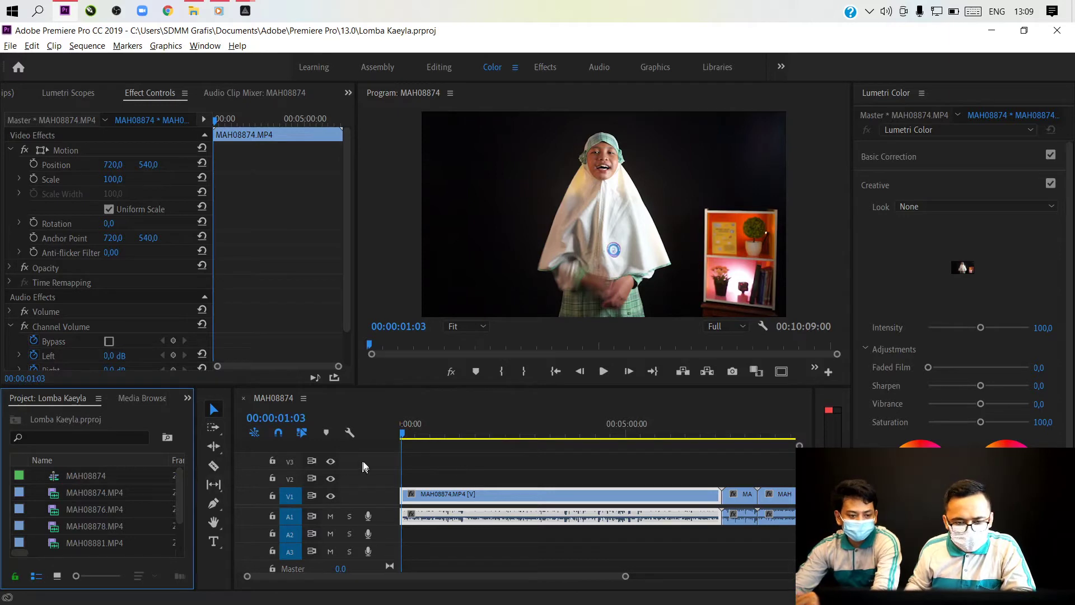
left_click(404, 464)
key("Home")
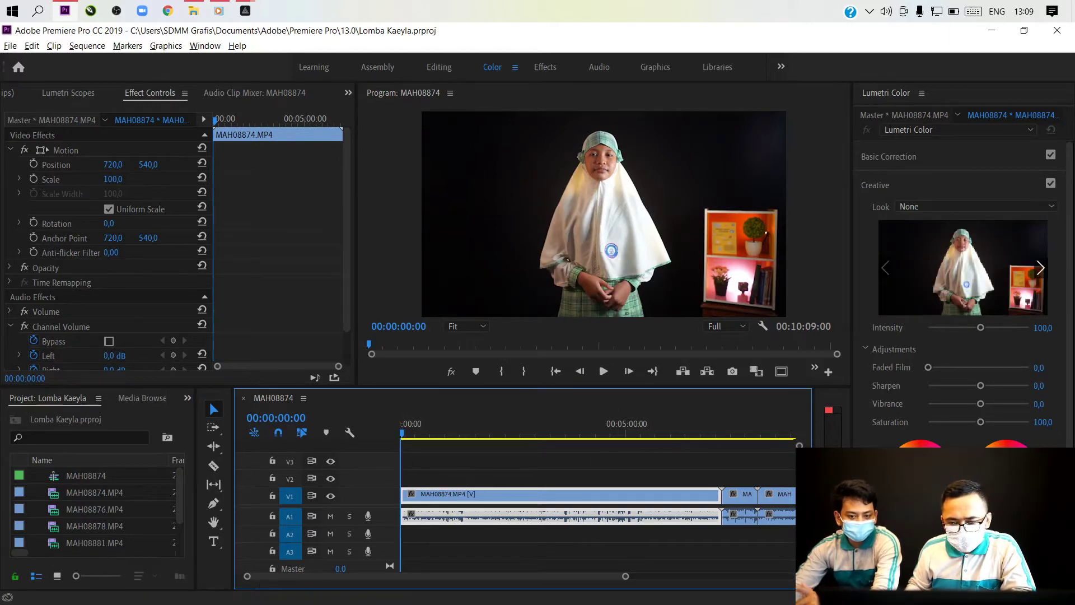
left_click(925, 167)
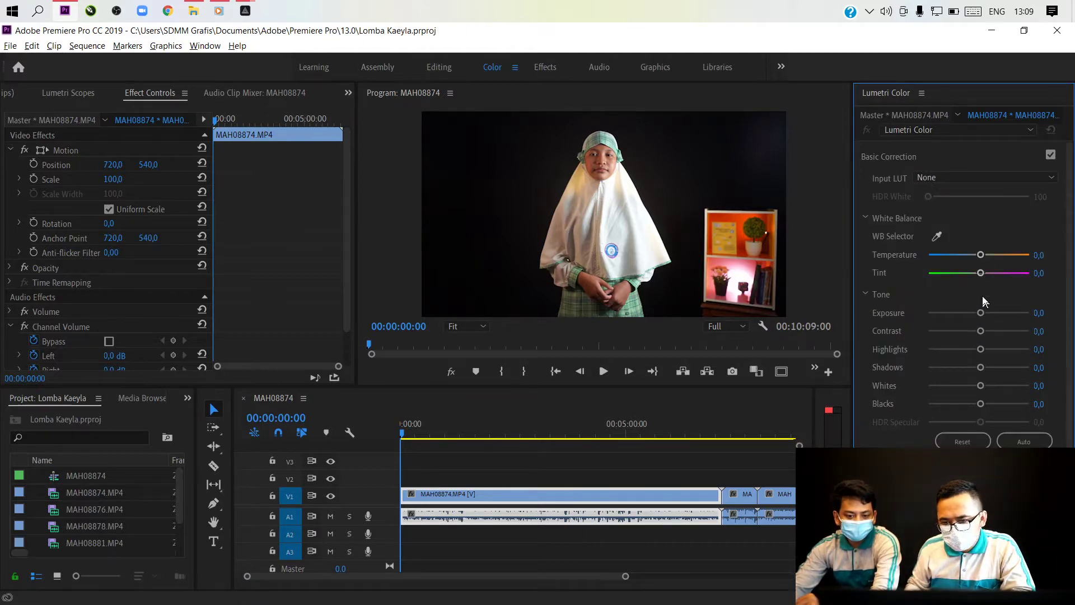
left_click(966, 403)
left_click(967, 403)
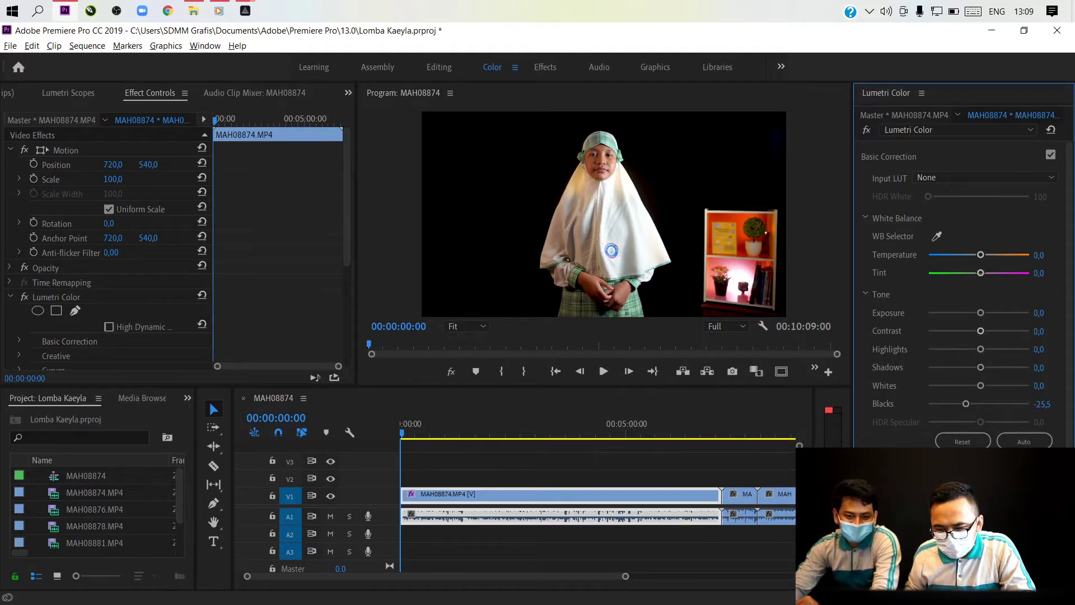
Brighten the first clip by raising the midtones of its white RGB curve slightly
left_click(890, 518)
left_click(873, 222)
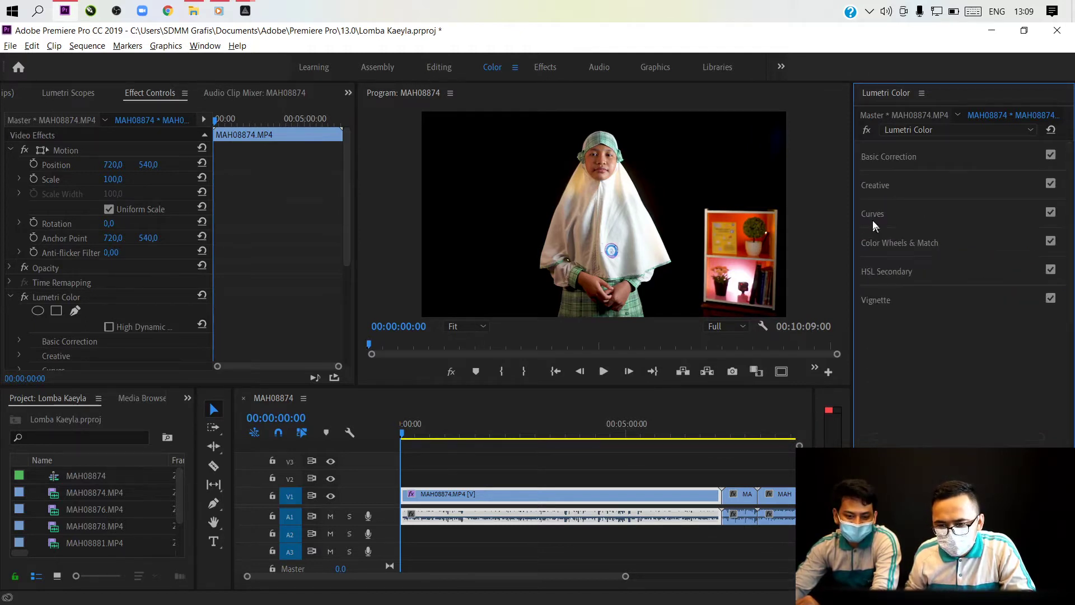
left_click(879, 211)
left_click(886, 191)
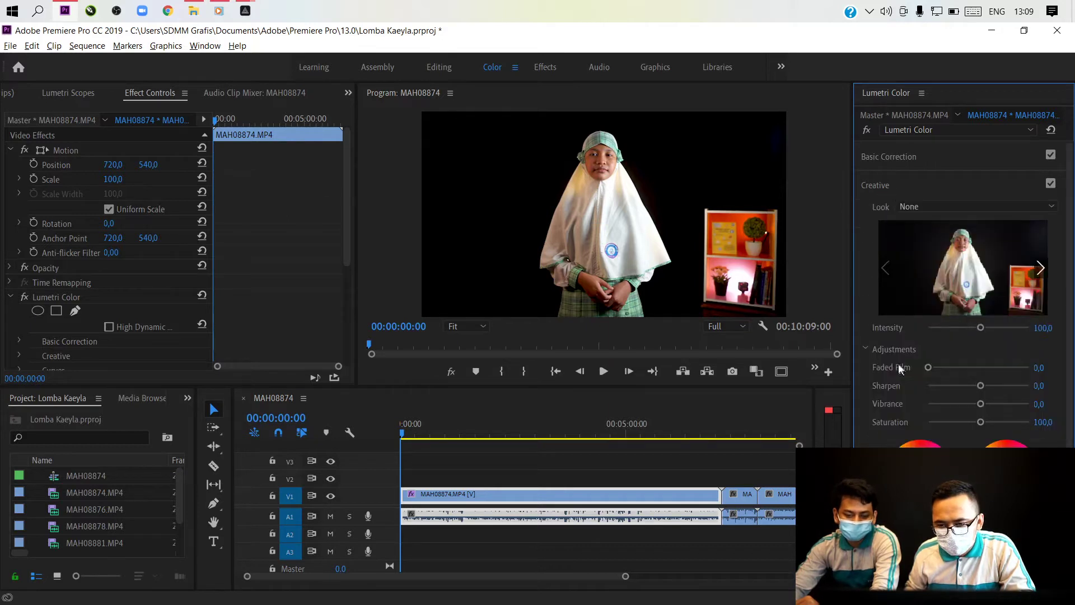
left_click(896, 185)
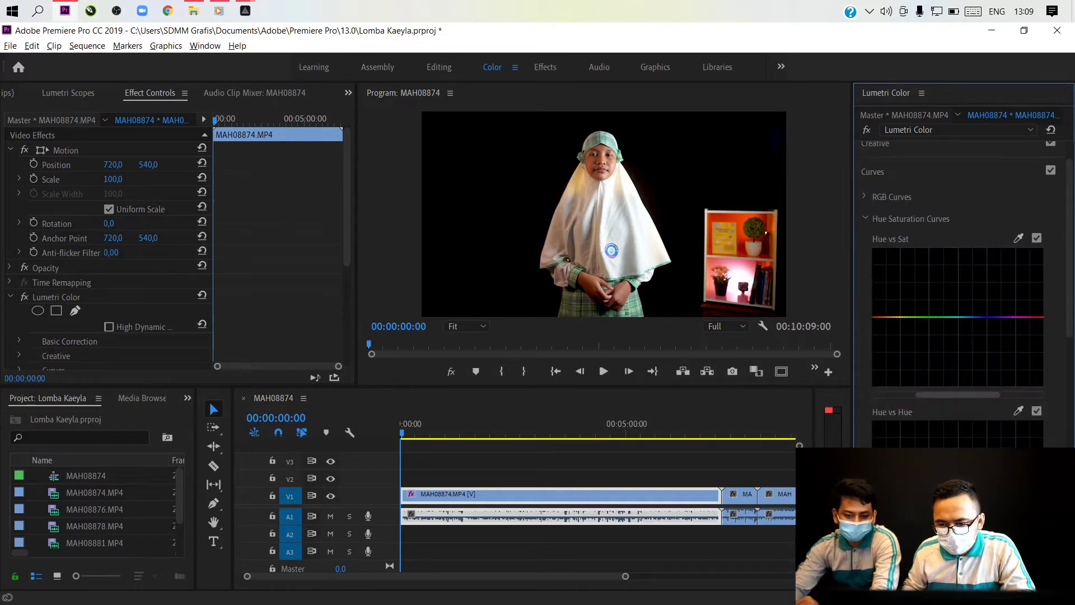
scroll(912, 202, "down", 1)
left_click(865, 224)
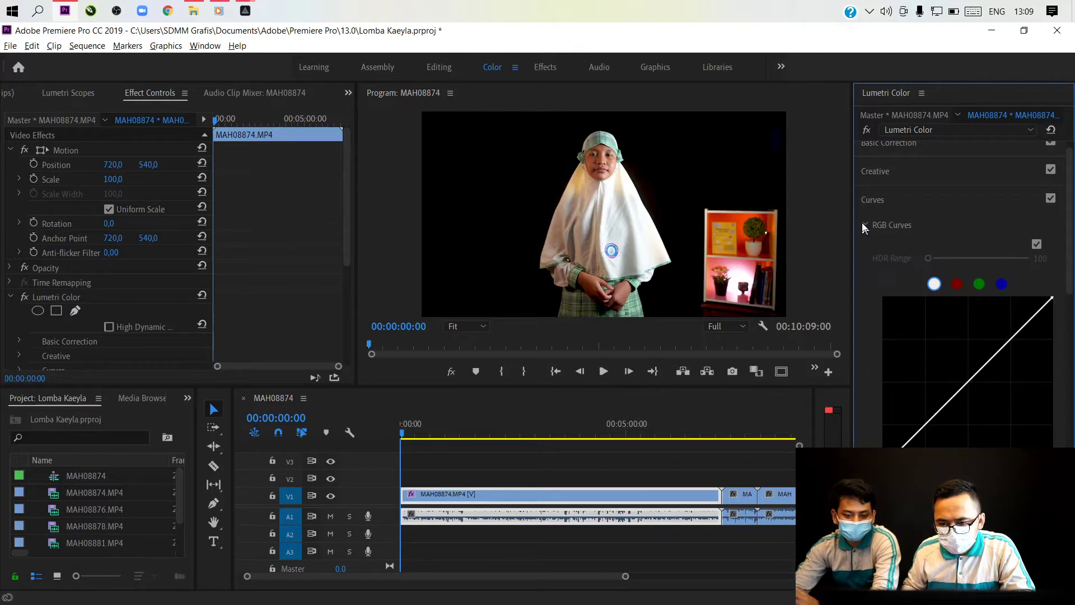
left_click_drag(964, 386, 954, 375)
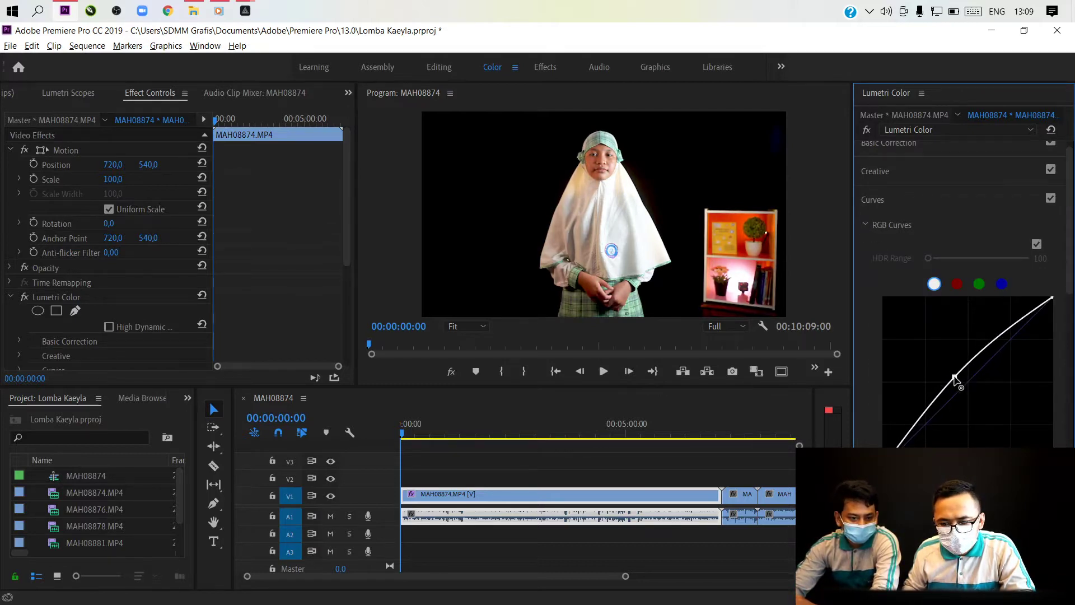
In Basic Correction, cool the first clip's Temperature to -7,6, raise Whites to 11,7 and set Shadows to 3,4
left_click(899, 174)
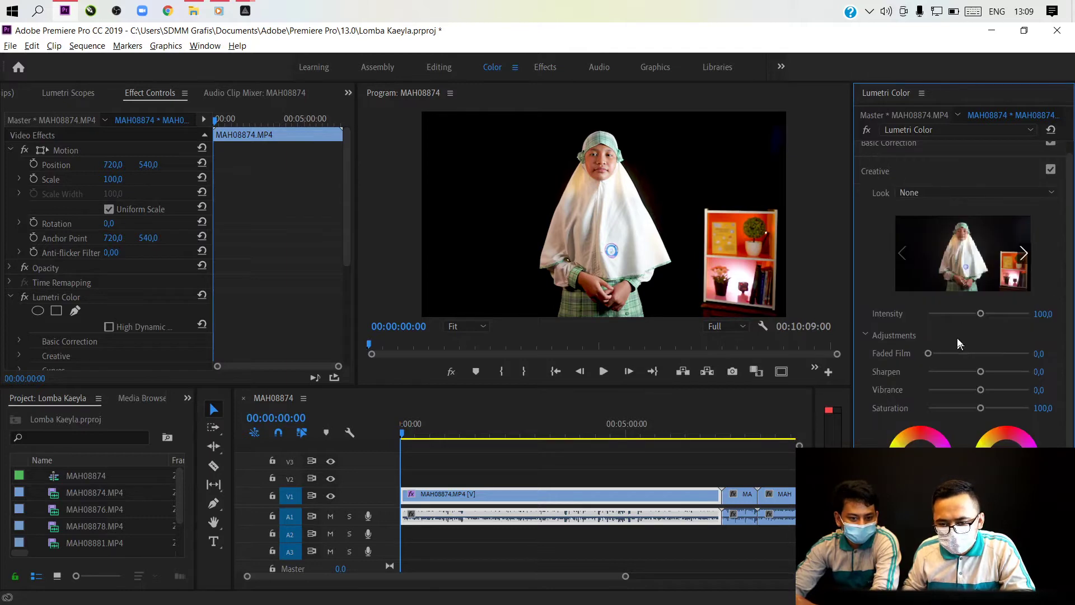
left_click(923, 146)
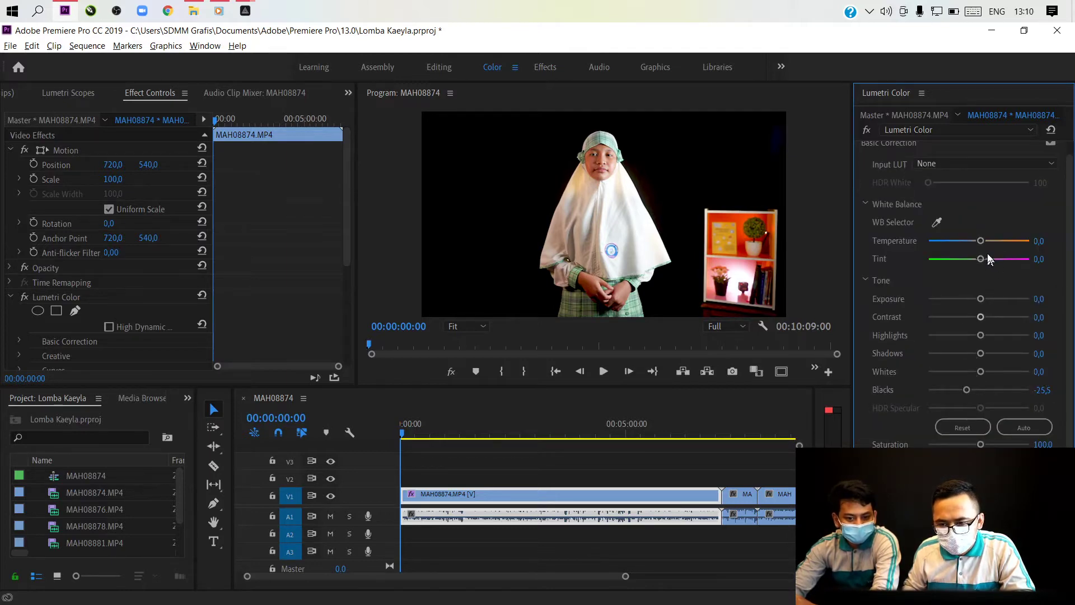
left_click_drag(979, 244, 977, 244)
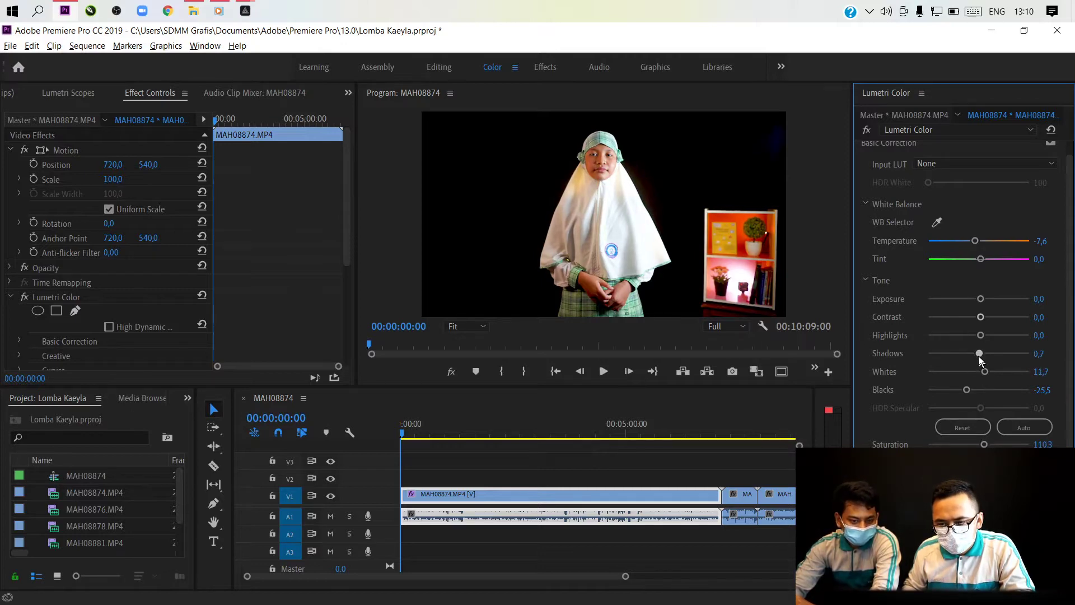
left_click_drag(978, 355, 979, 356)
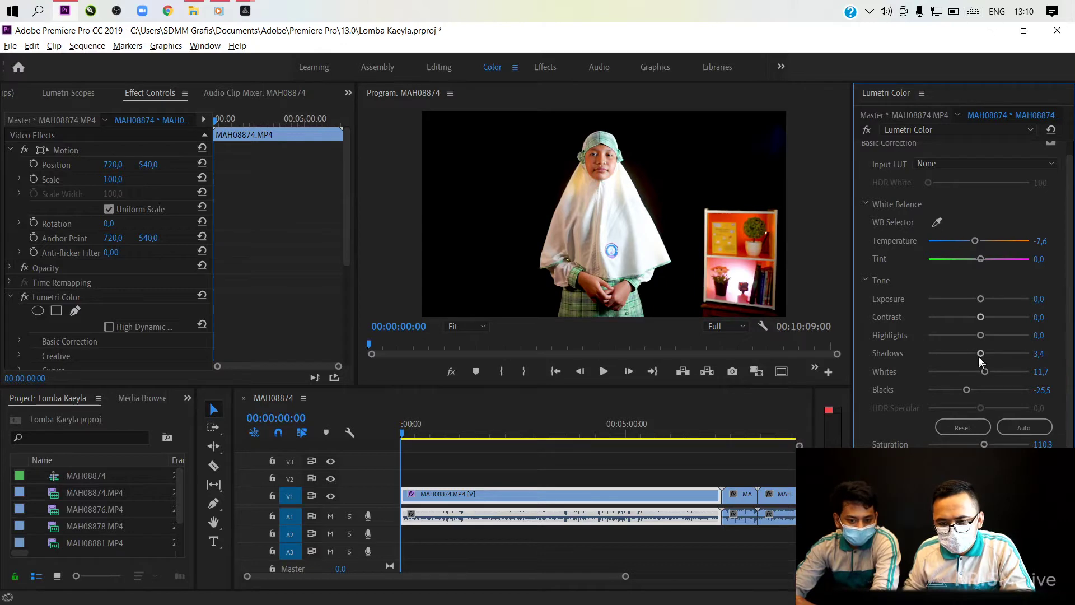
Refine the first clip's Basic Correction with Temperature -28,3, Exposure -0,2, Contrast 3,4 and Saturation 100,7
left_click_drag(986, 300, 988, 301)
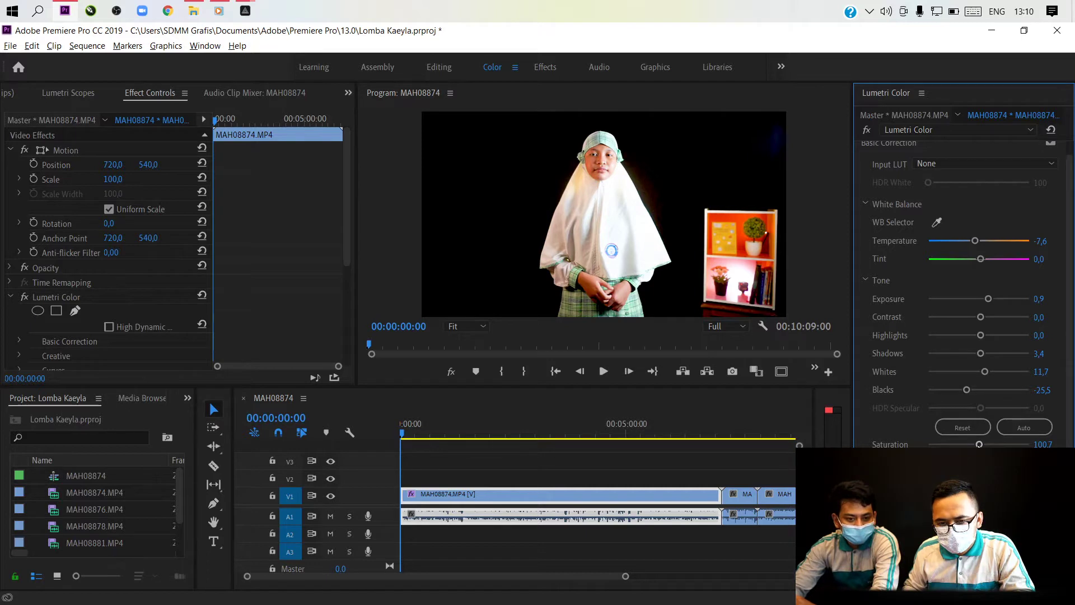
left_click_drag(974, 244, 963, 250)
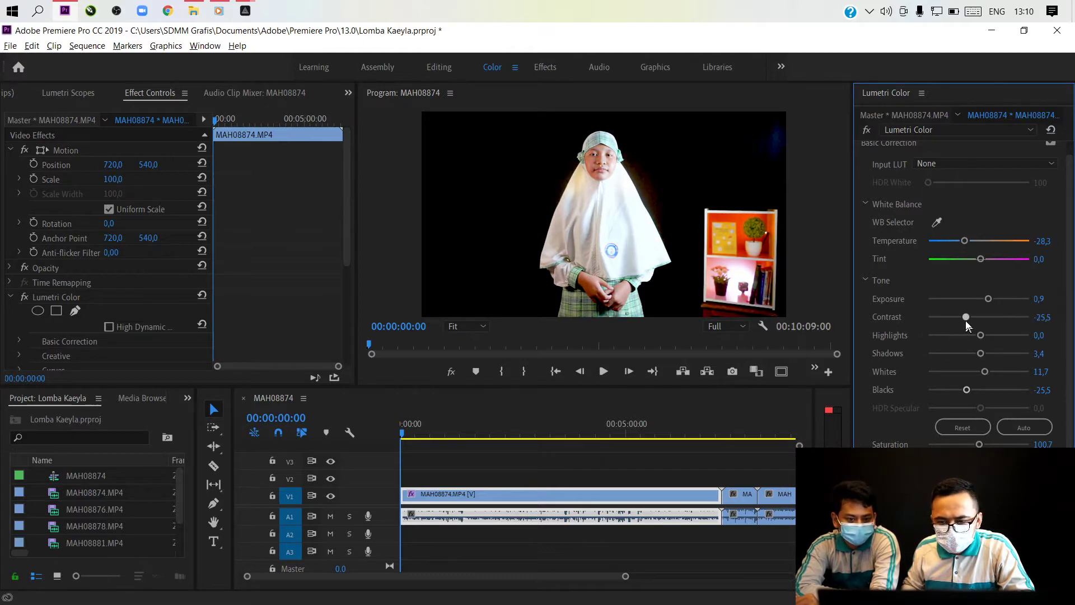
mouse_move(965, 320)
left_mouse_down()
mouse_move(983, 321)
mouse_move(976, 307)
left_mouse_up()
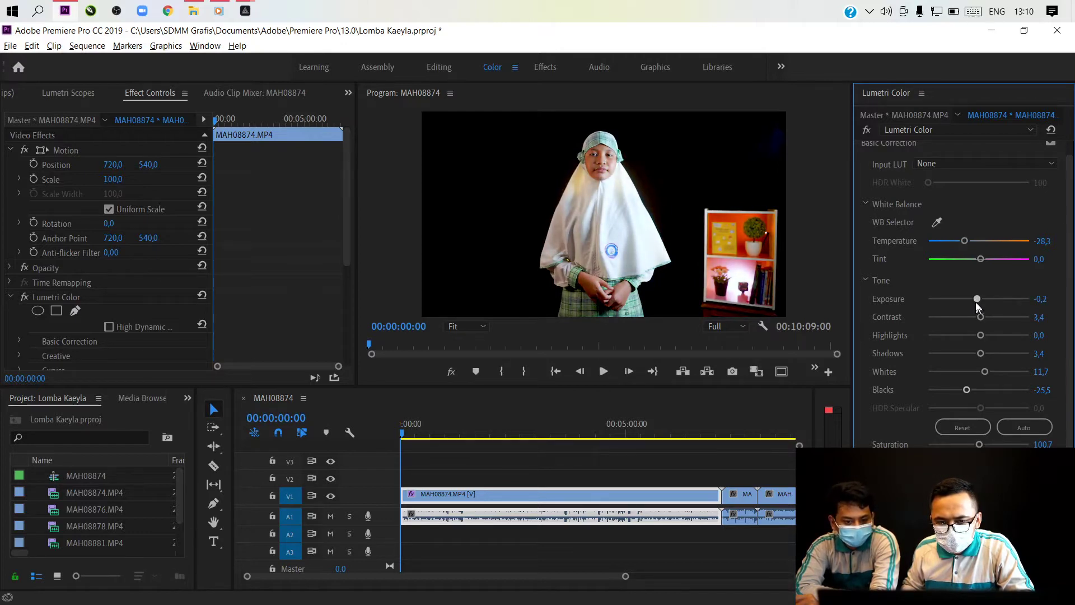
Lift the midtones of the first clip's blue RGB curve slightly and set Blacks to -18,6 in Basic Correction
left_click(879, 470)
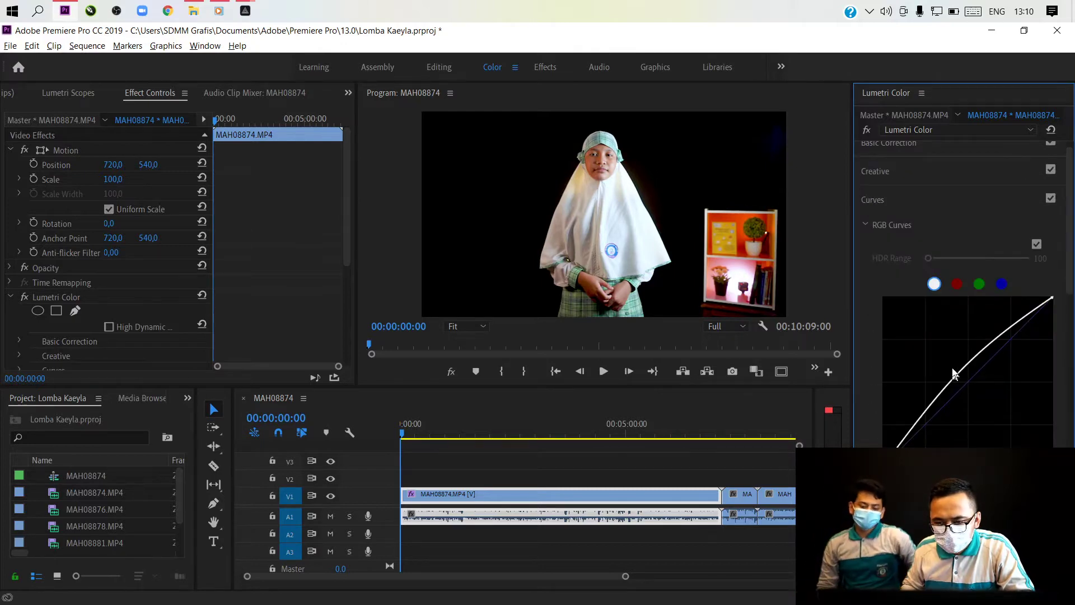
left_click(1001, 284)
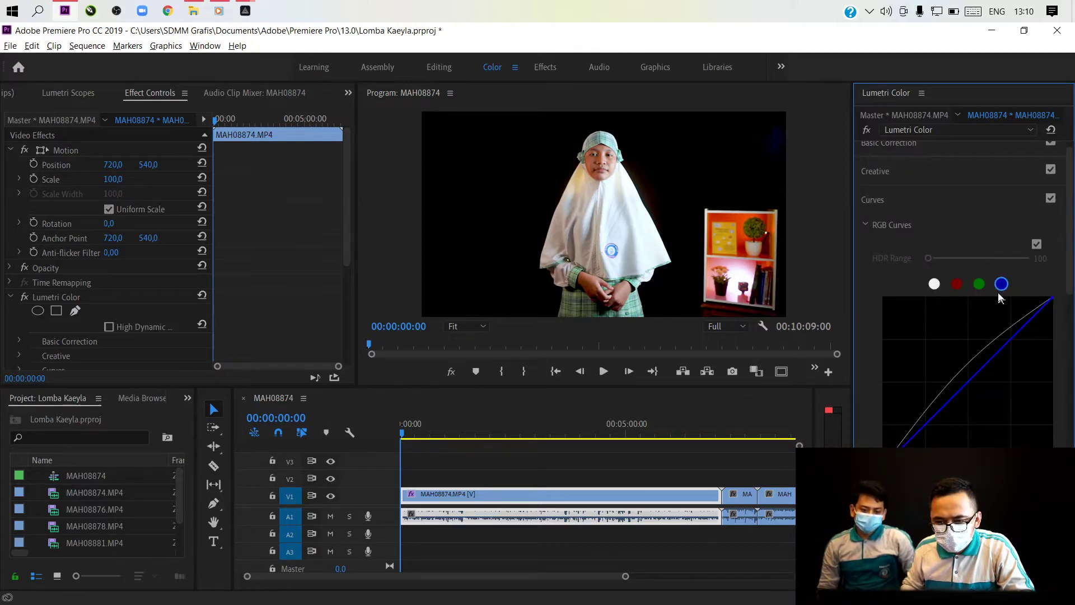
left_click(961, 389)
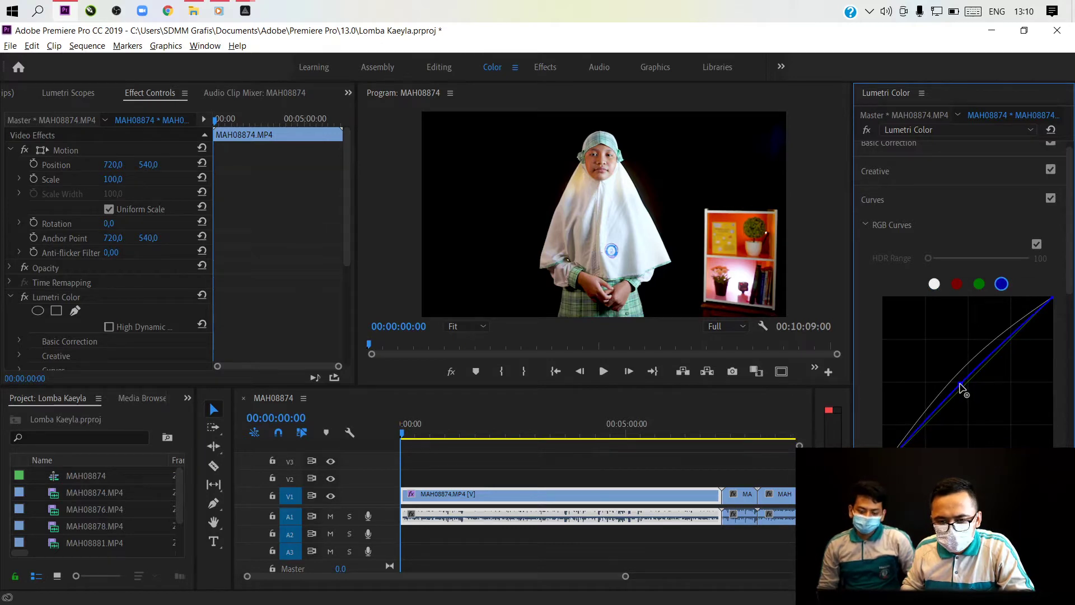
left_click(899, 148)
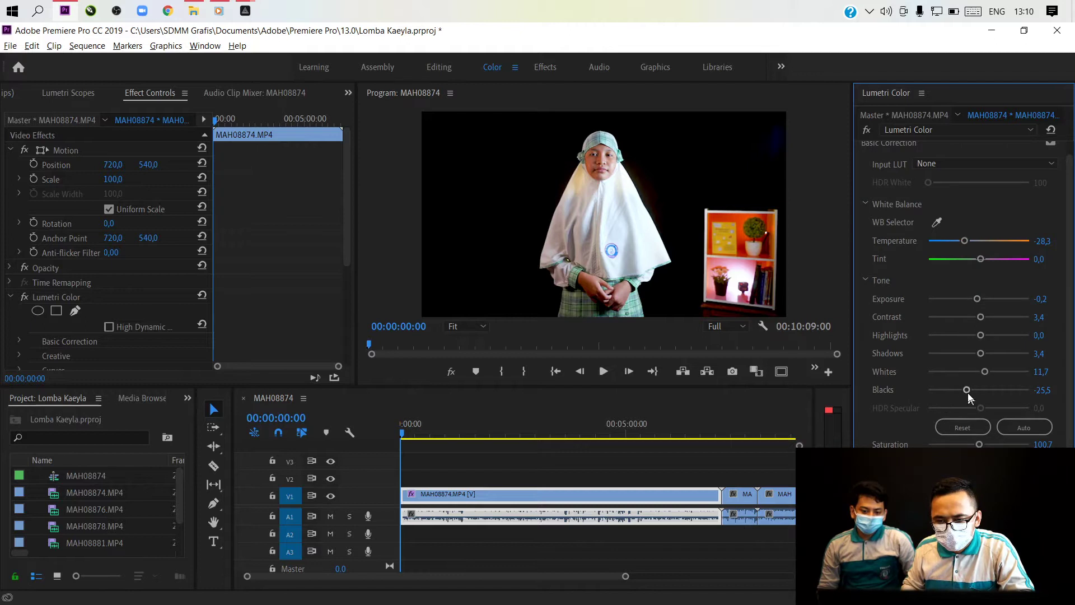
mouse_move(967, 392)
left_mouse_down()
mouse_move(945, 397)
mouse_move(971, 399)
left_mouse_up()
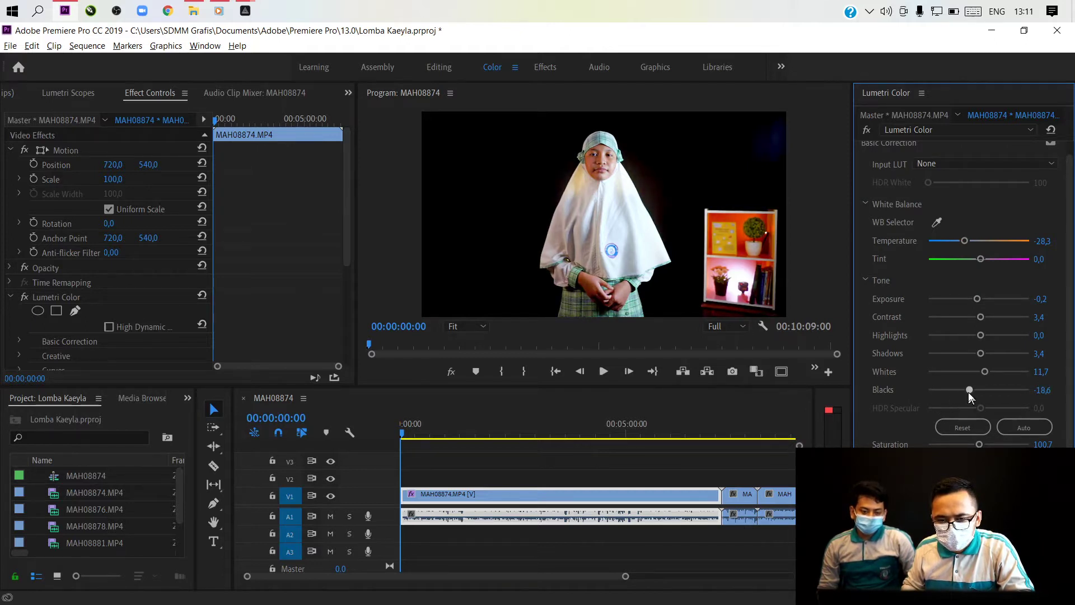
Add a vignette to the first clip with Amount -1,0, Midpoint 39,3, Roundness 36,6 and Feather 39,3, and save the project
scroll(971, 398, "down", 1)
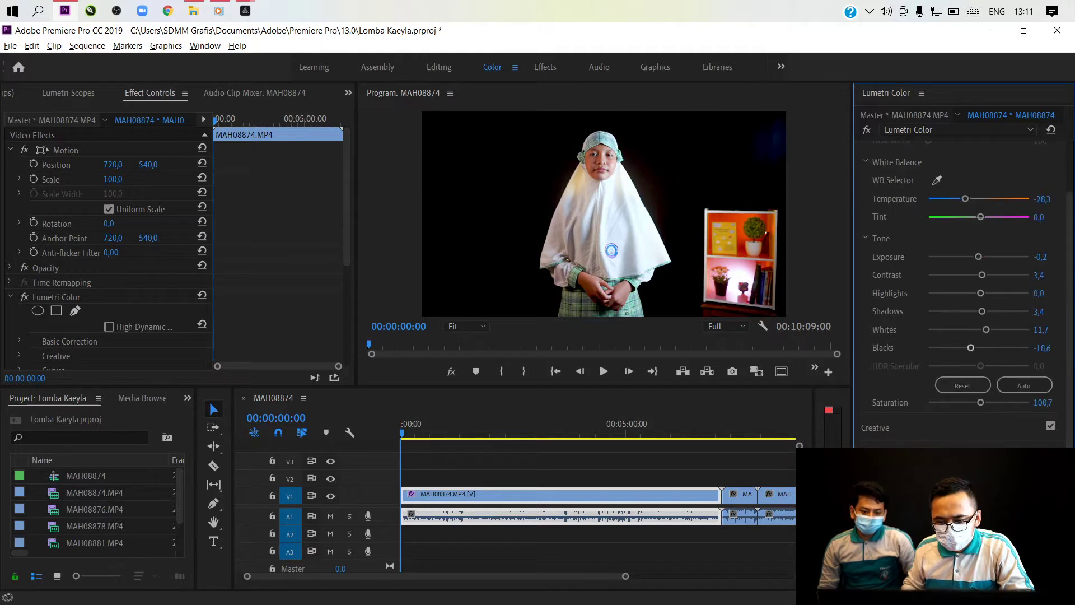
left_click(877, 542)
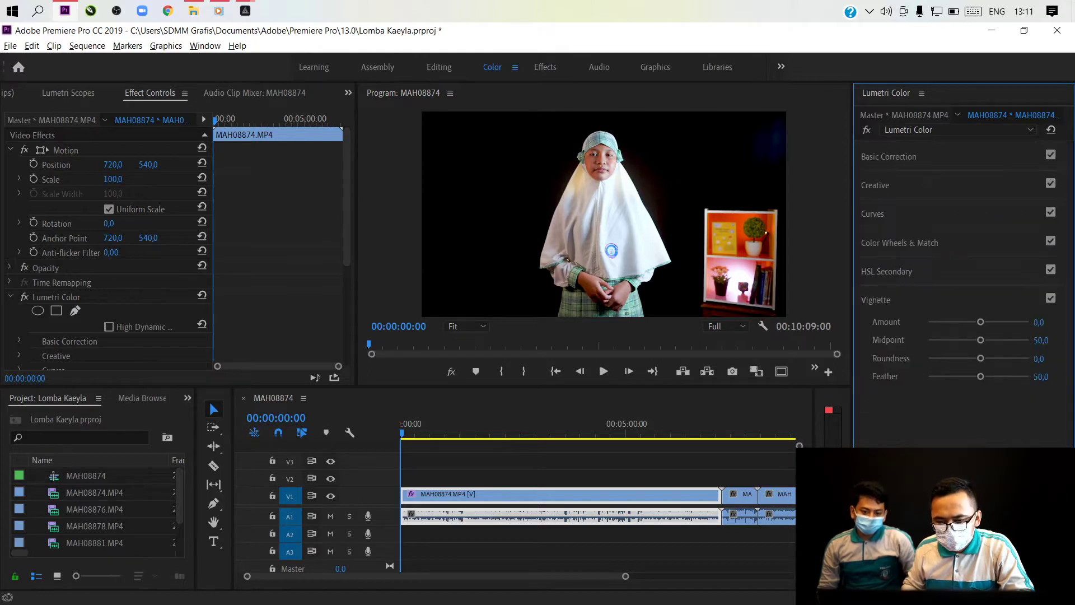
left_click(965, 322)
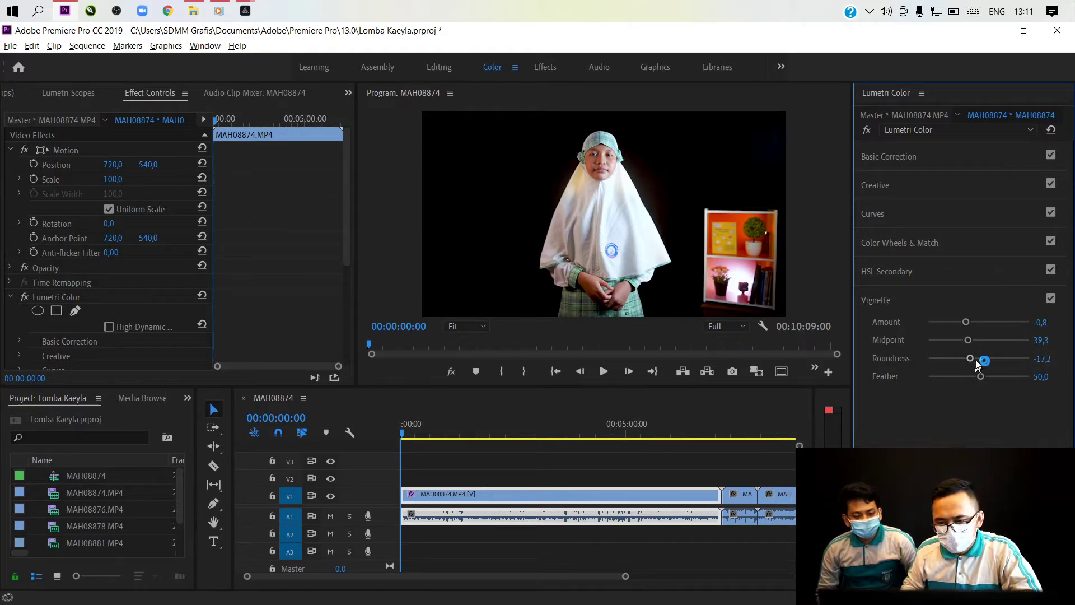
left_click_drag(976, 361, 989, 365)
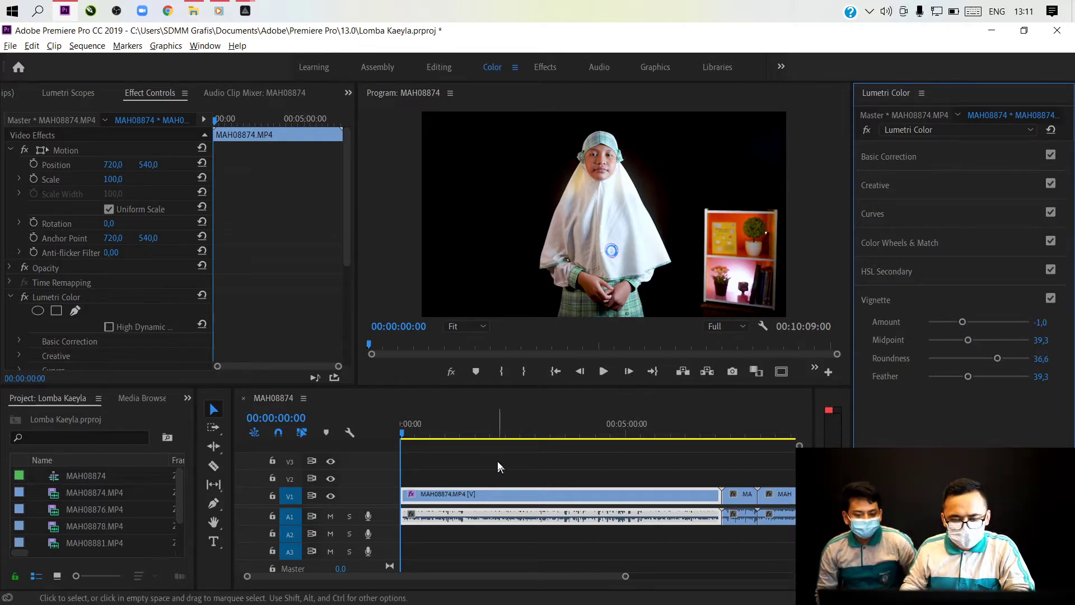
key("ctrl+s")
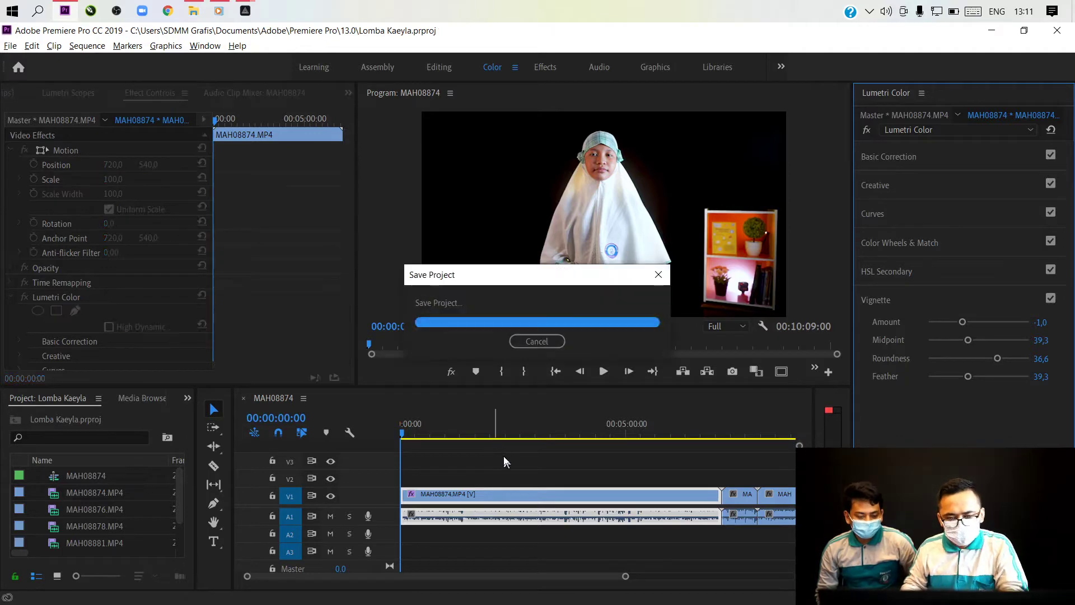
Apply the Dynamics Processing, Multiband Compressor and Parametric Equalizer effects from the AUDIO effects bin to the first clip
key("minus")
key("minus")
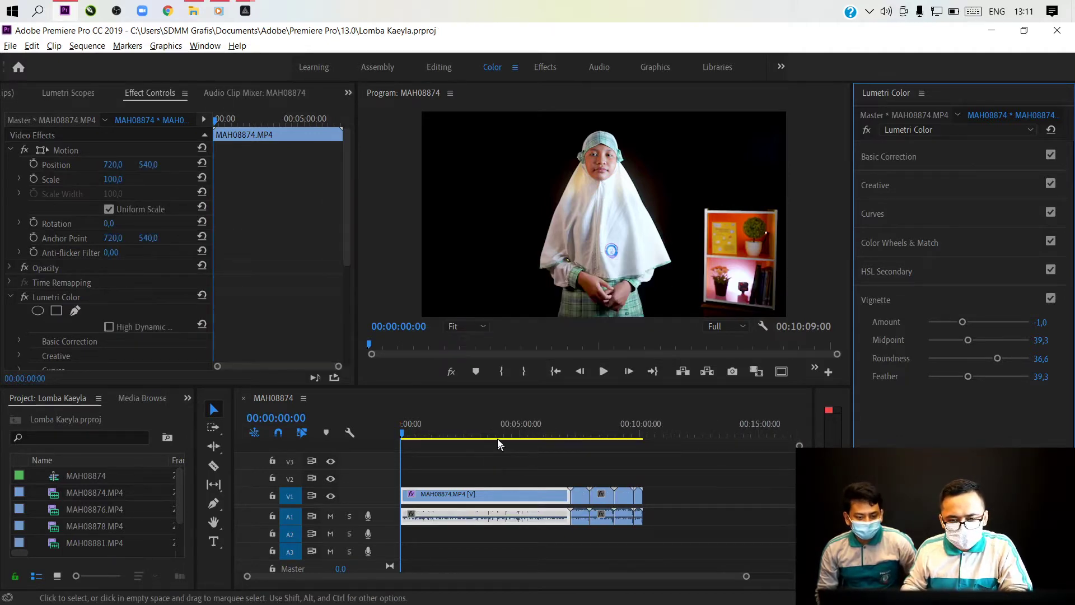
left_click(187, 402)
left_click(204, 479)
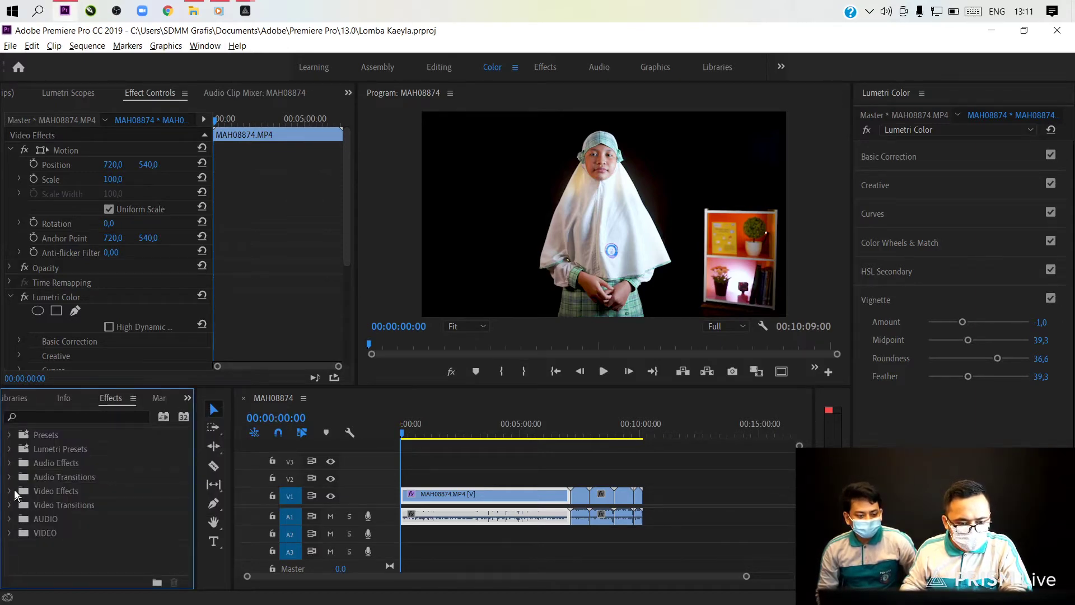
left_click(12, 515)
scroll(56, 503, "down", 1)
left_click_drag(56, 504, 429, 515)
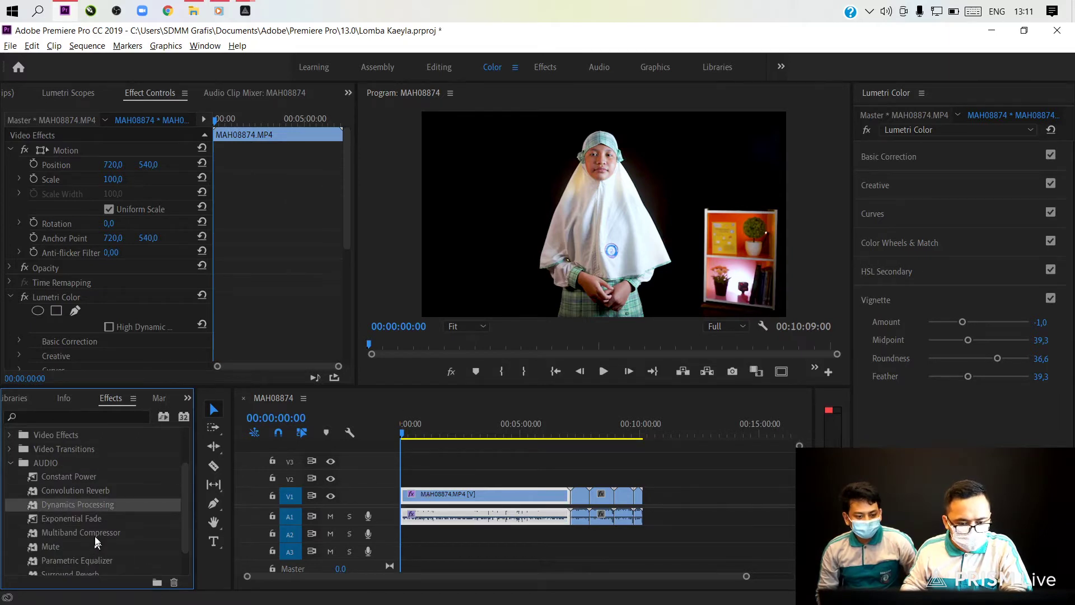
left_click(99, 535)
left_click_drag(146, 529, 444, 496)
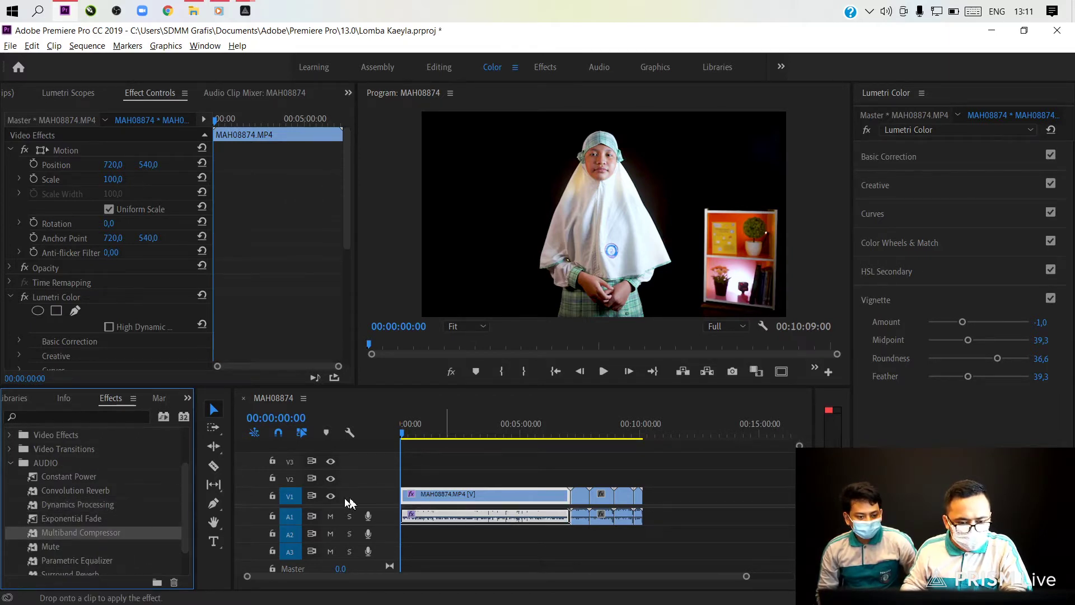
left_click_drag(348, 502, 150, 527)
scroll(150, 526, "down", 2)
left_click_drag(82, 529, 467, 493)
Reshape the first clip's Dynamics Processing curve, raising it near -13 and -83 dB input and lowering it around -55 dB
scroll(325, 330, "down", 10)
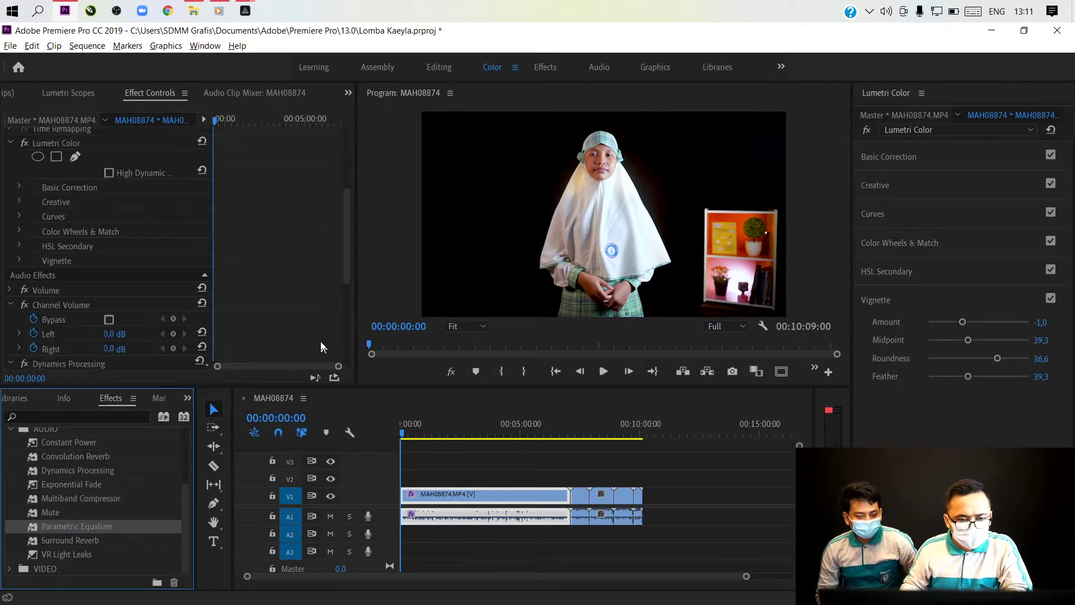
left_click(151, 295)
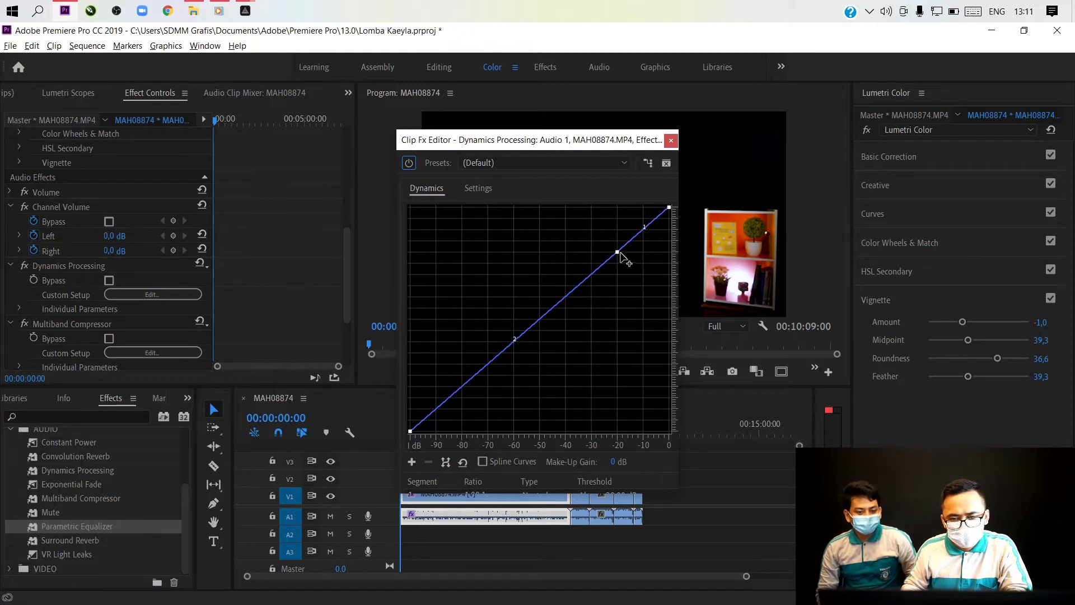
left_click(625, 234)
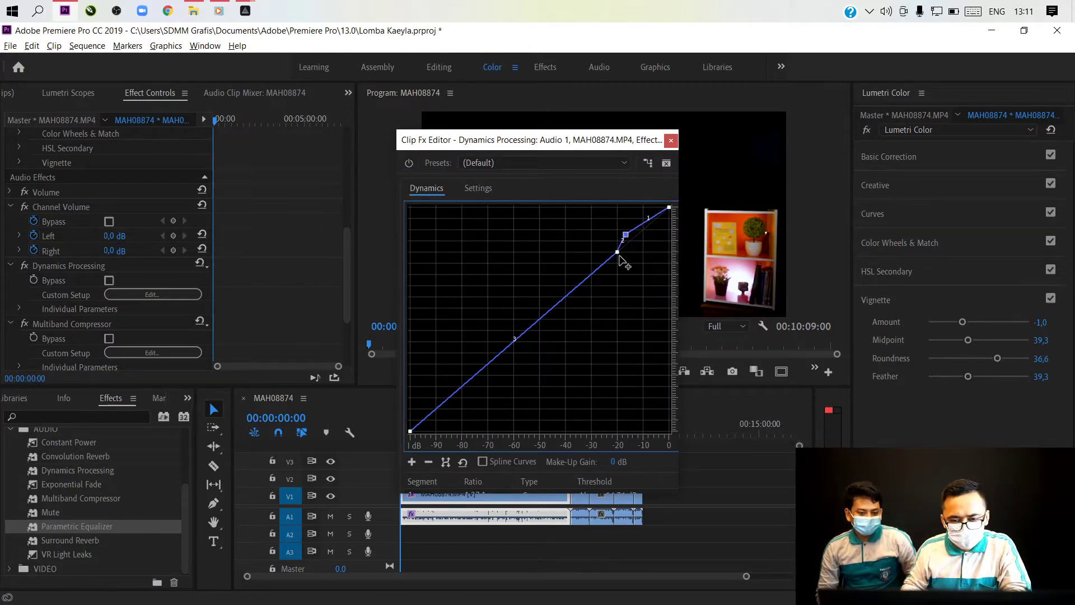
left_click_drag(625, 234, 627, 221)
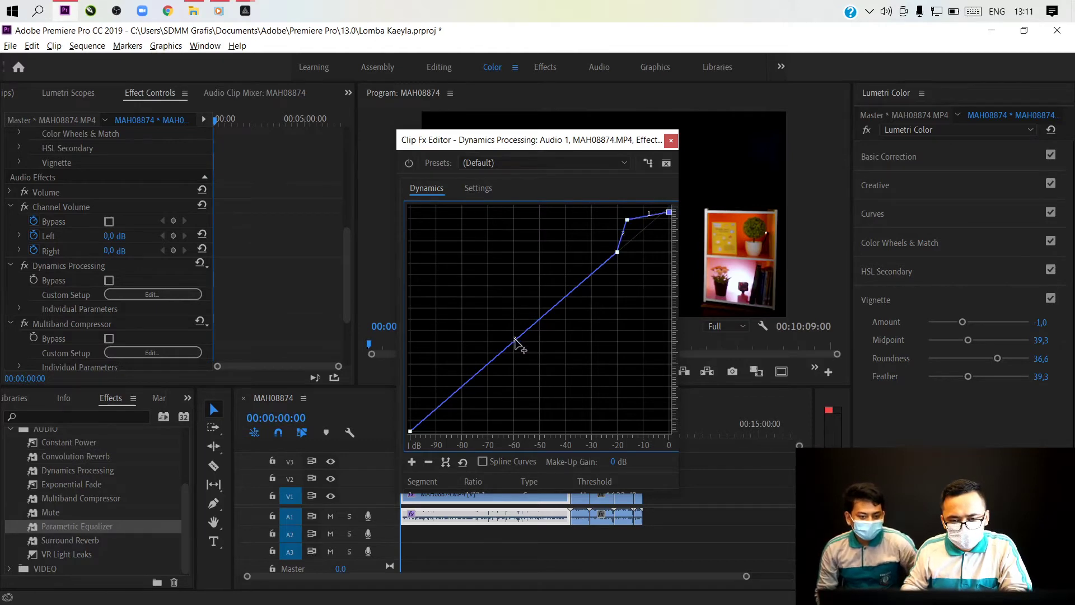
left_click_drag(518, 345, 525, 360)
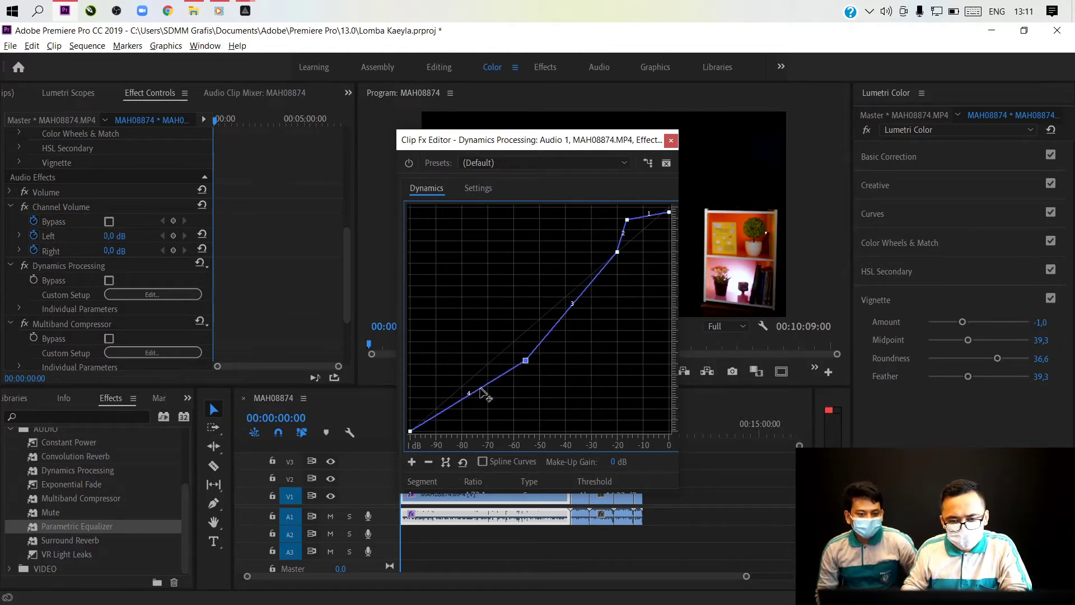
left_click_drag(472, 395, 453, 359)
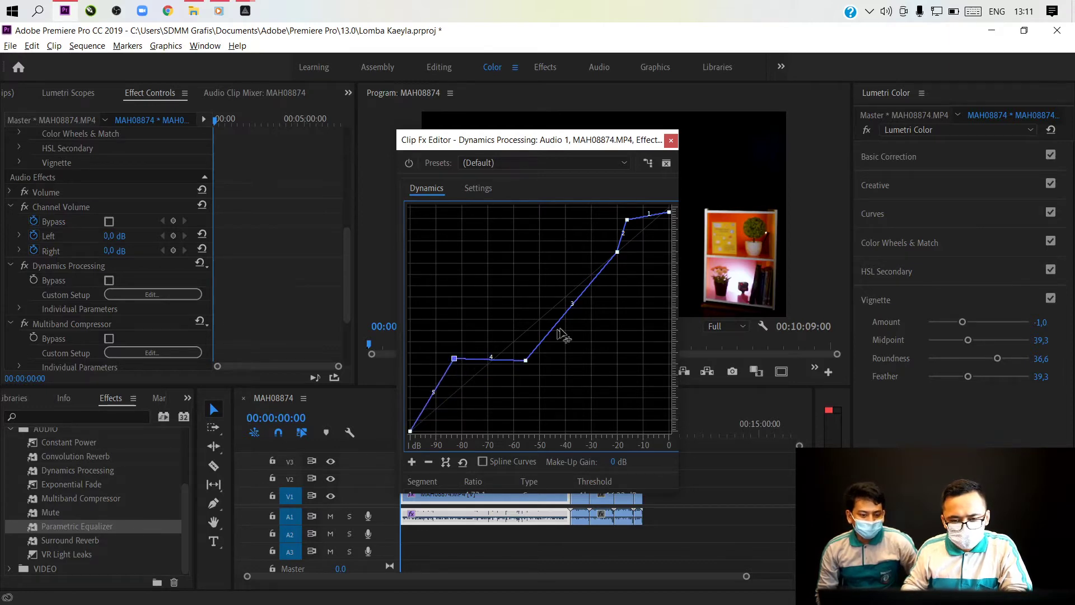
left_click_drag(627, 220, 637, 218)
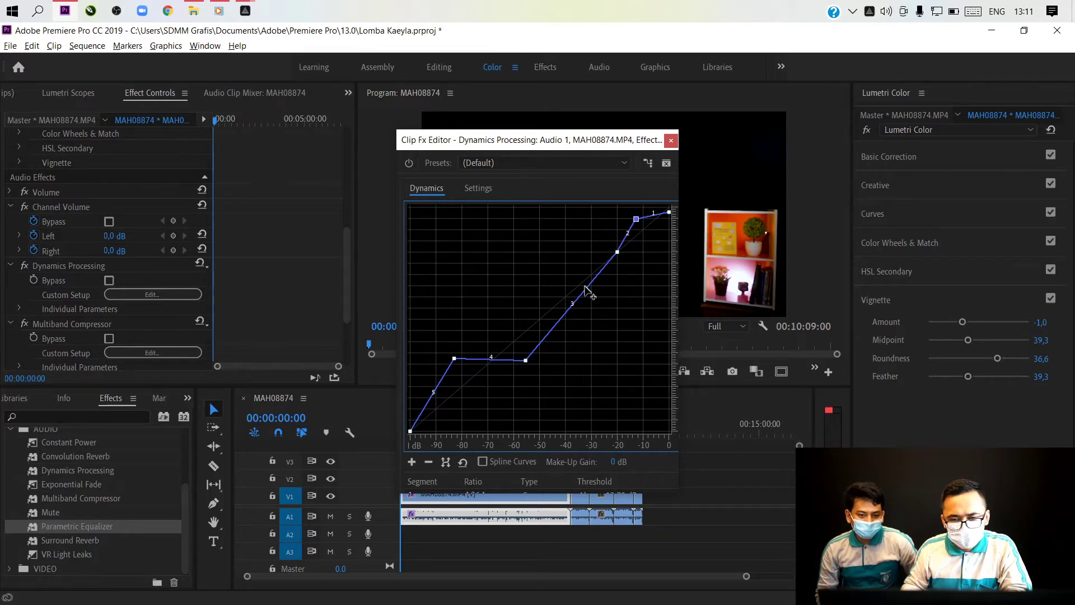
mouse_move(528, 364)
left_mouse_down()
mouse_move(533, 352)
mouse_move(492, 289)
mouse_move(525, 353)
left_mouse_up()
Play the clip and fine-tune the Dynamics Processing curve points to about -24 dB and -54 dB input
key("space")
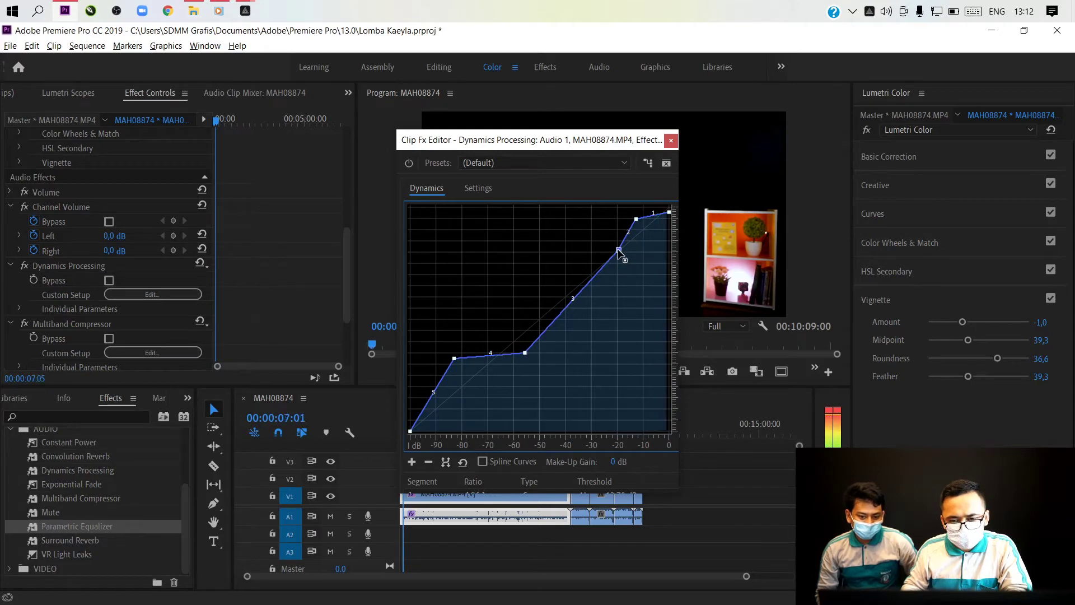
left_click_drag(616, 252, 610, 256)
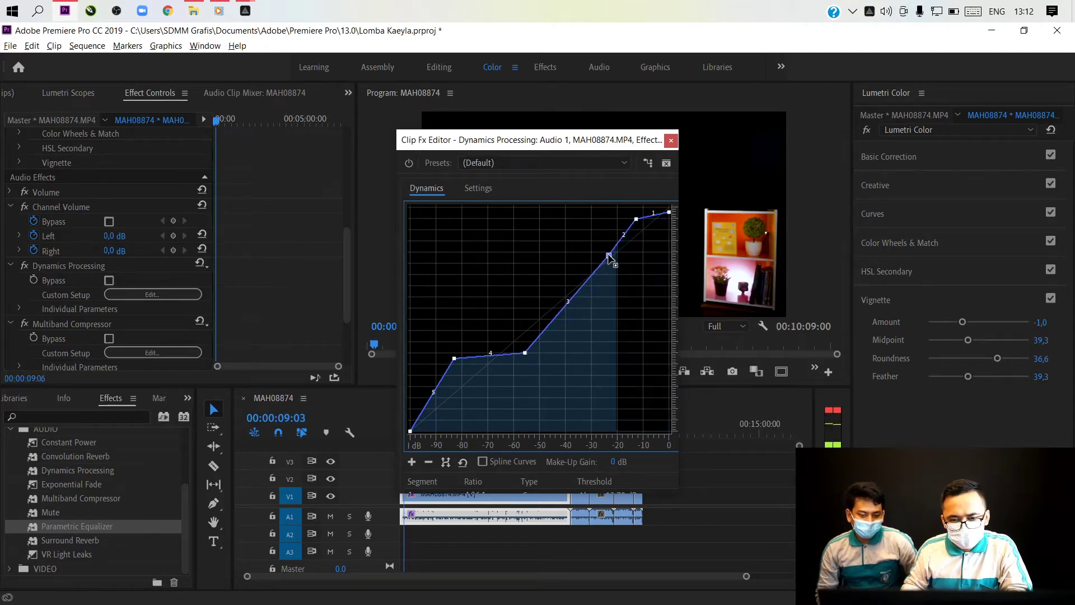
left_click_drag(525, 352, 530, 351)
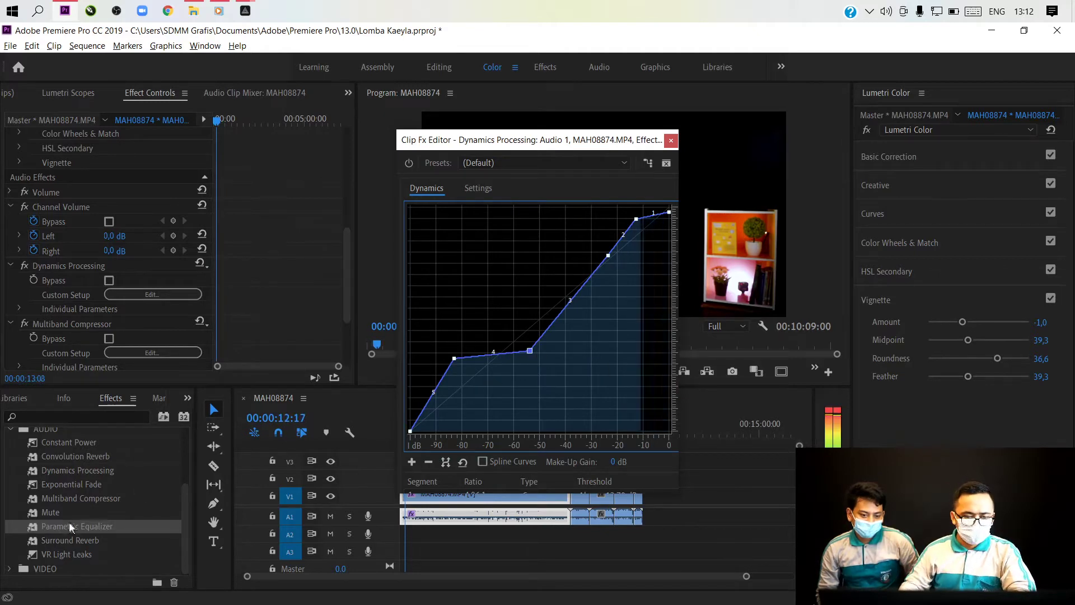
Try the Classical Master preset in the Multiband Compressor, return it to Broadcast, and lower the output gain to -8 dB
left_click(153, 352)
left_click(496, 176)
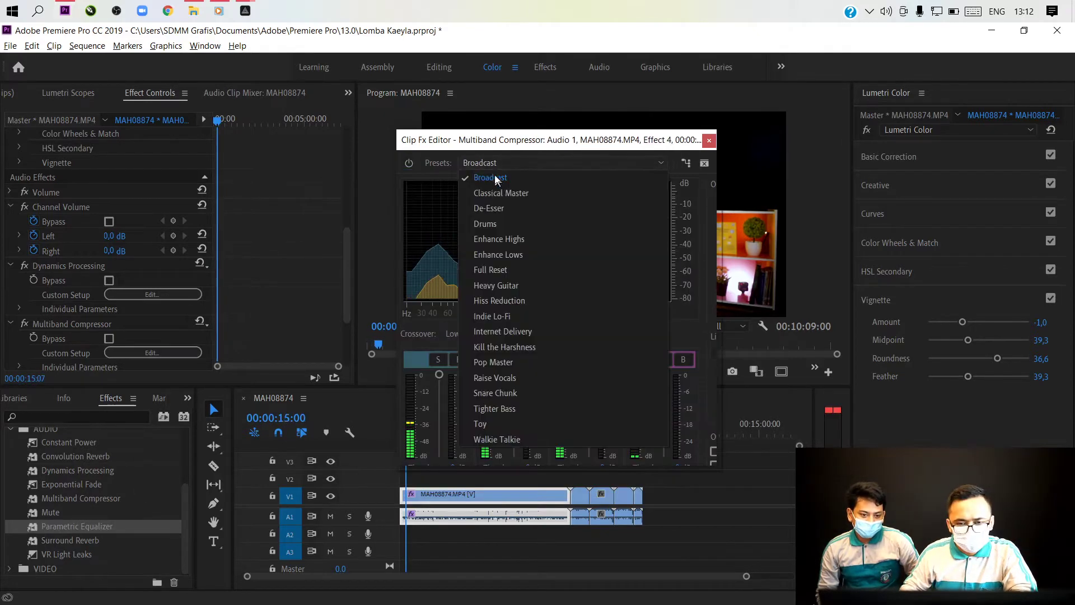
left_click(501, 193)
left_click(502, 163)
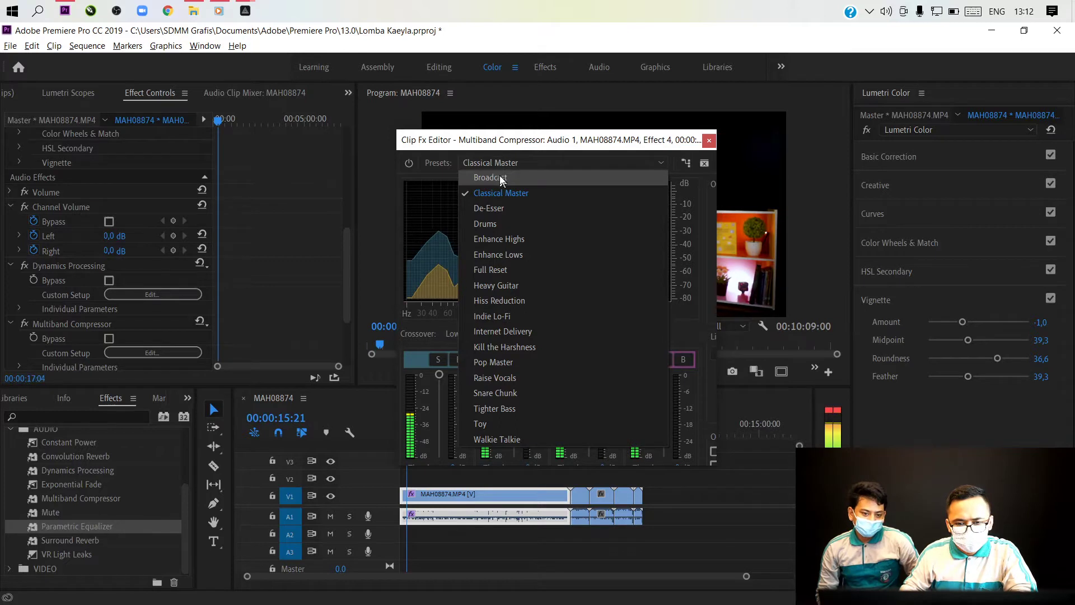
left_click(500, 176)
left_click_drag(790, 197, 795, 197)
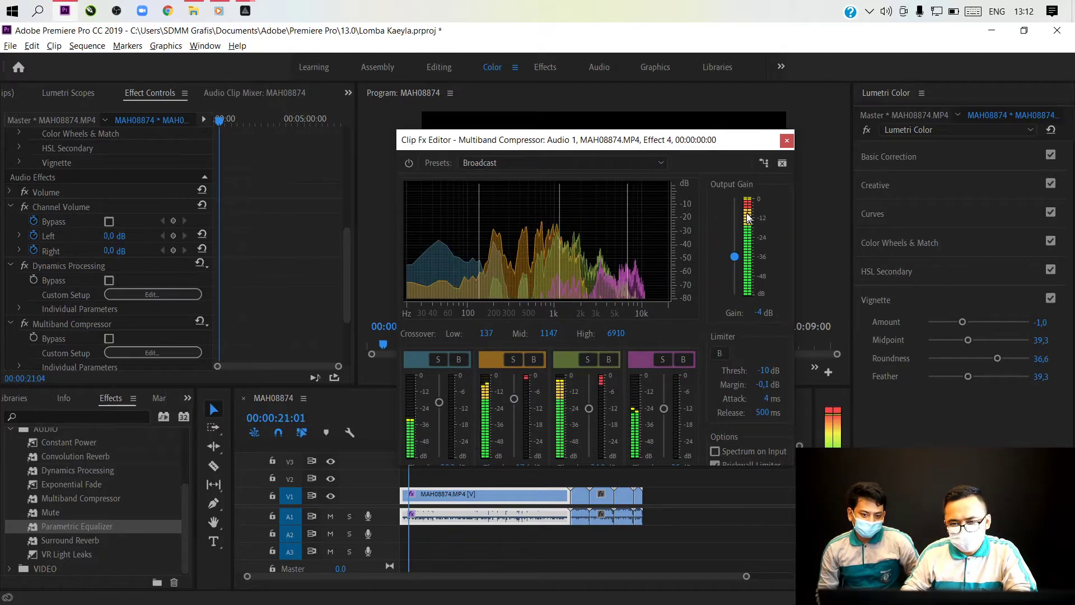
mouse_move(738, 257)
left_mouse_down()
mouse_move(736, 280)
mouse_move(736, 268)
left_mouse_up()
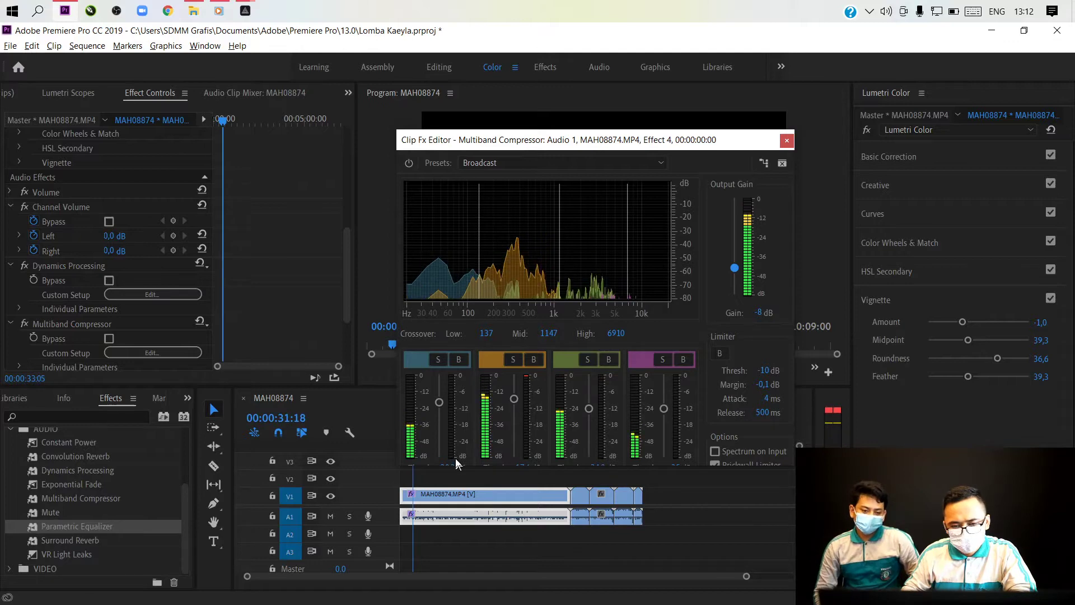
Apply the Vocal Enhancer preset to the first clip's Parametric Equalizer, widening its editor window to show all bands
scroll(180, 324, "down", 3)
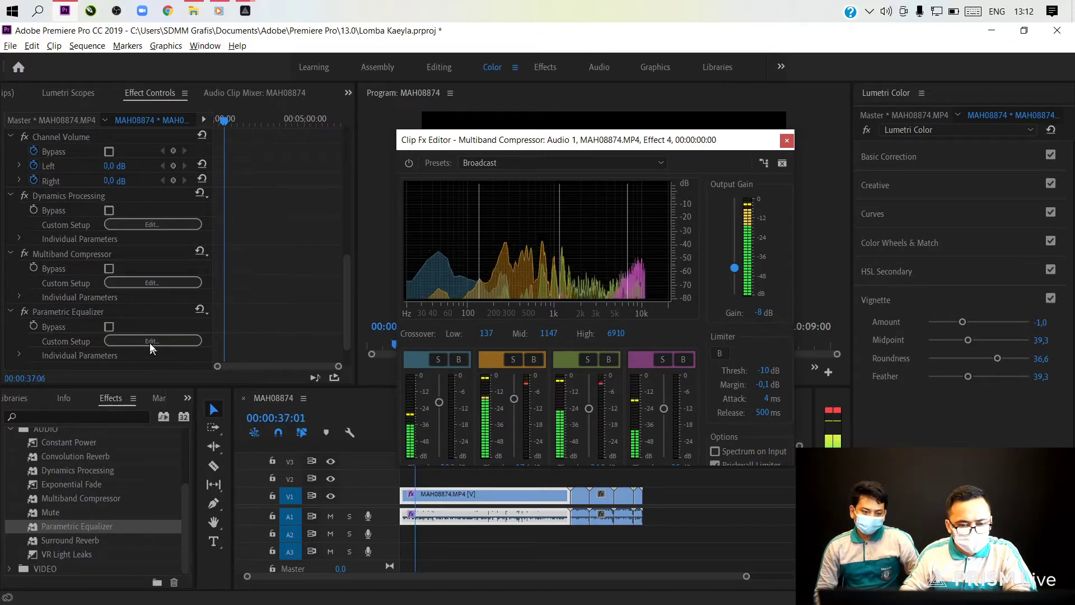
left_click(788, 141)
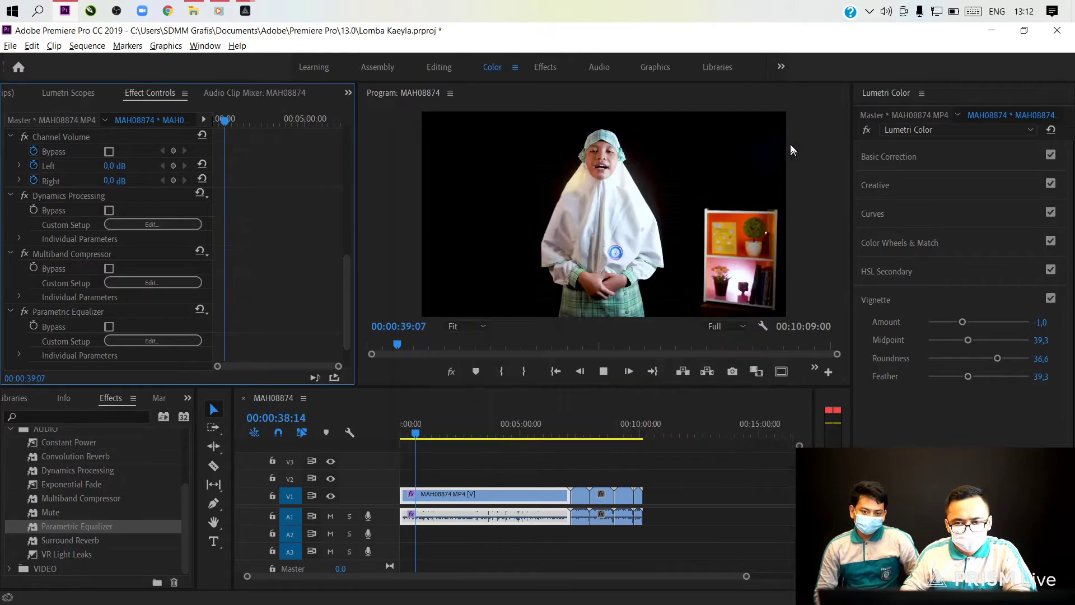
scroll(163, 311, "down", 2)
left_click(159, 303)
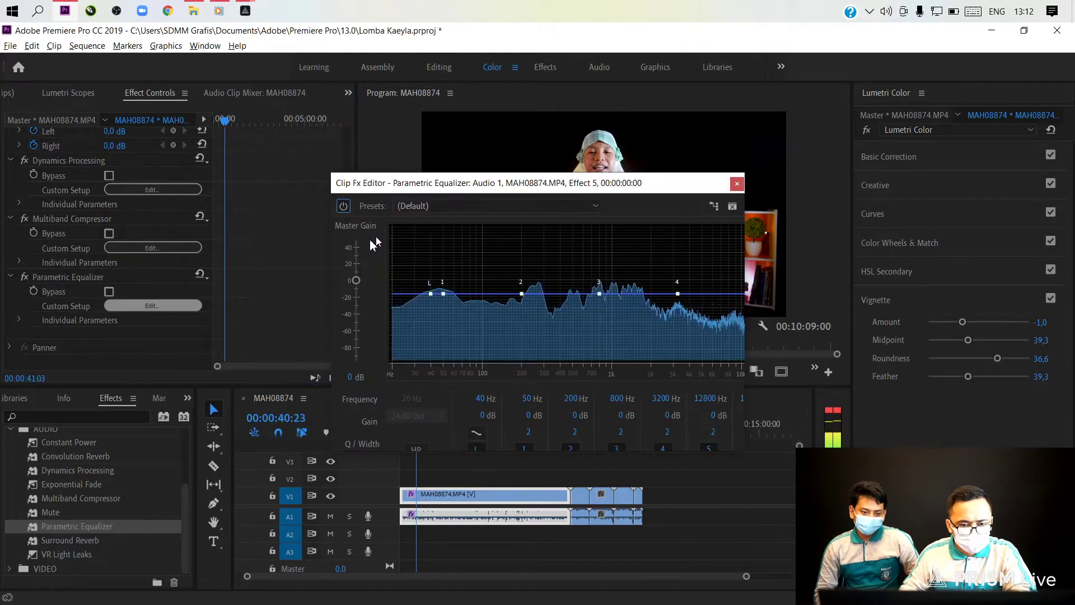
left_click(440, 209)
left_click(422, 387)
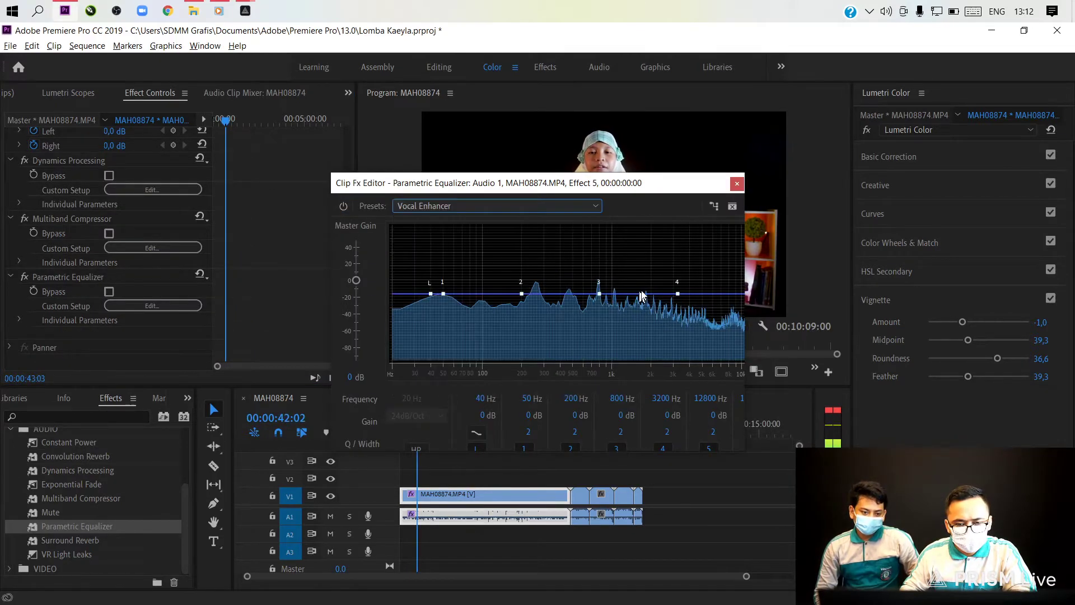
left_click_drag(745, 273, 891, 268)
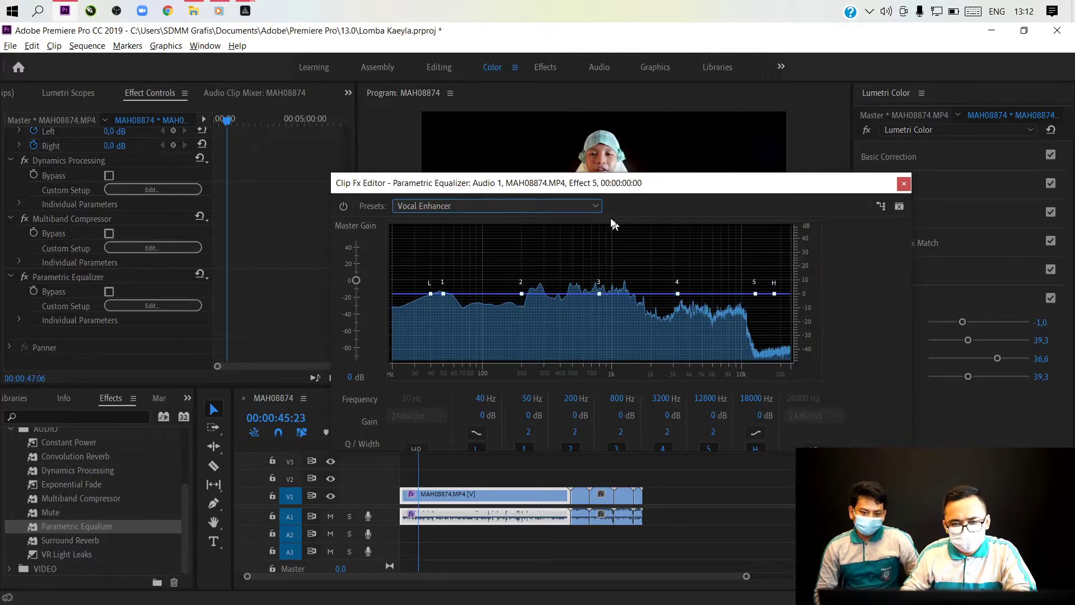
left_click(582, 208)
left_click(476, 388)
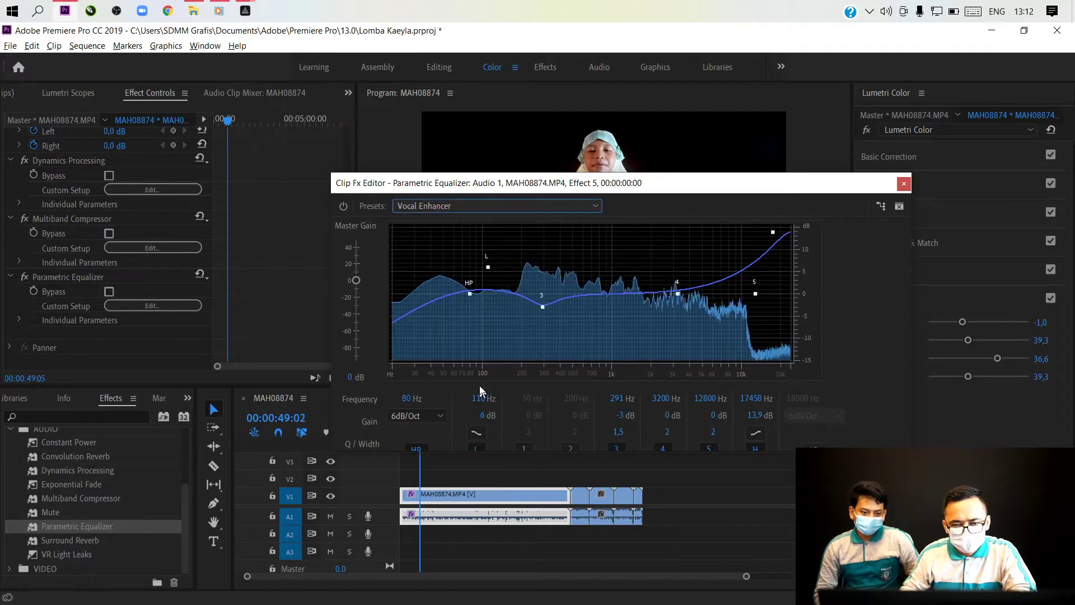
Lower the equalizer's high shelf to 12.5 dB at 17368 Hz and shift the high-pass point to 69 Hz
left_click_drag(772, 232, 773, 239)
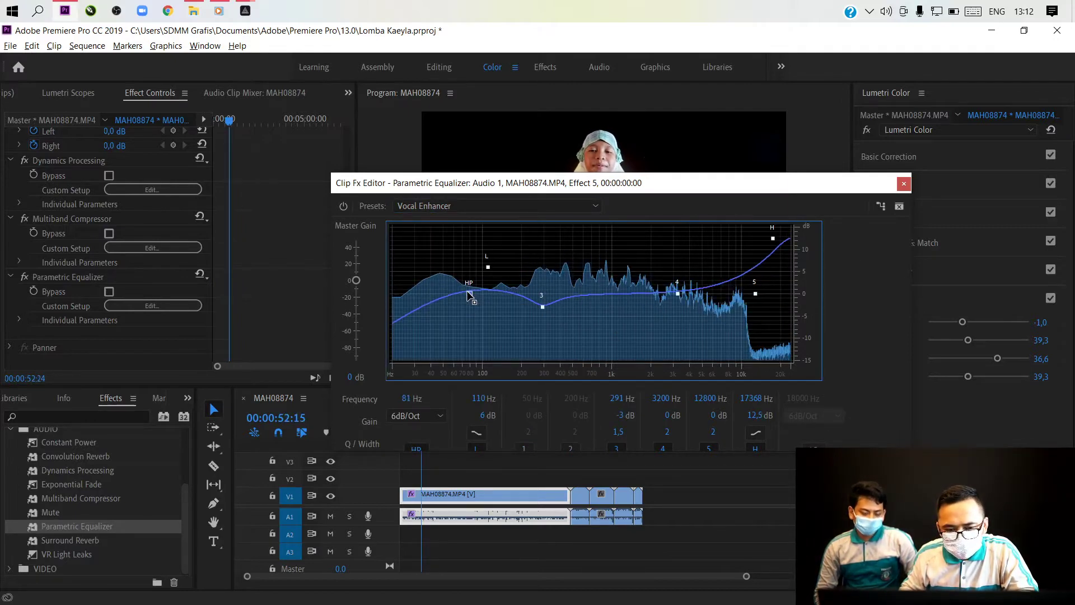
left_click_drag(470, 293, 461, 294)
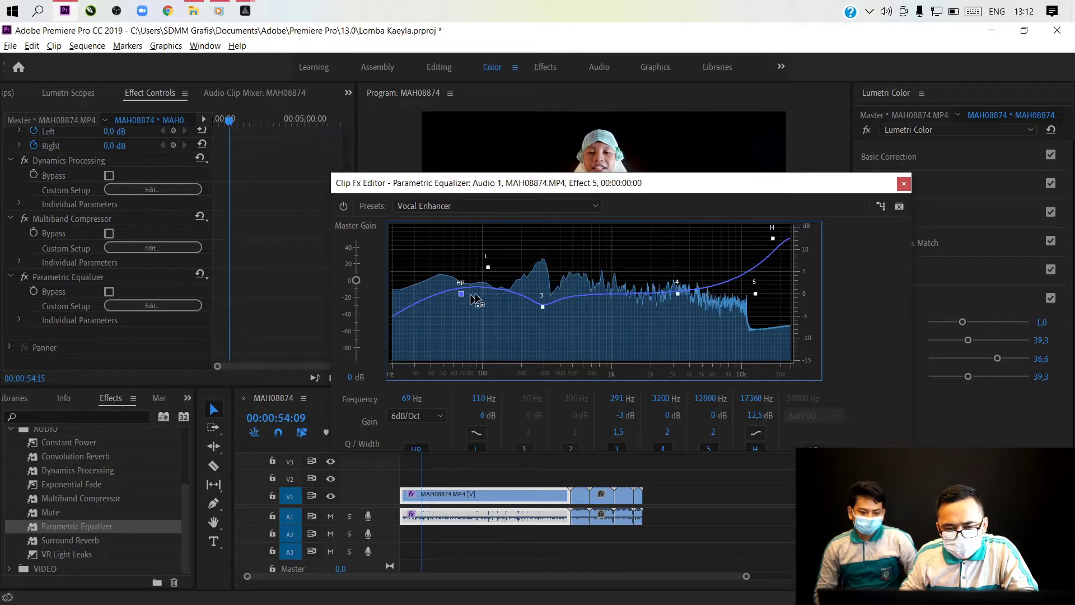
left_click(902, 186)
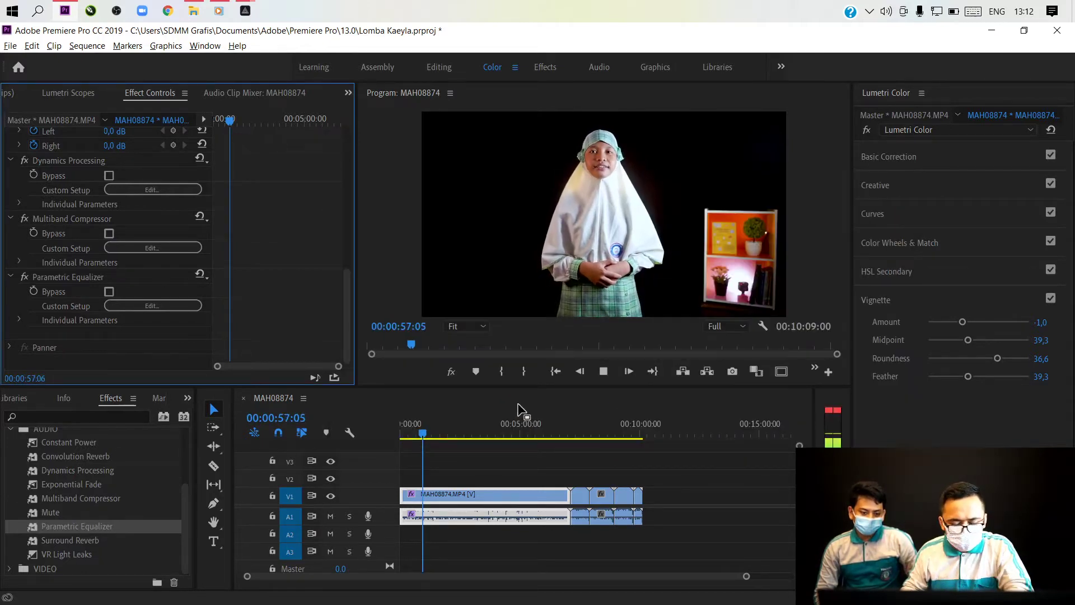
Save the project, return the playhead to the sequence start and switch to the Editing workspace
key("ctrl+s")
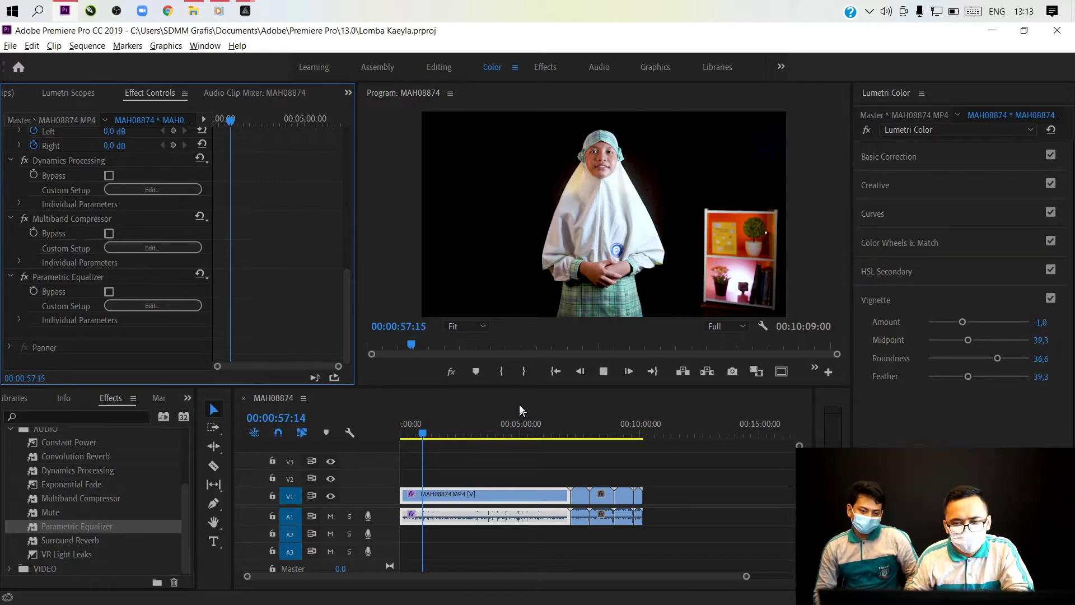
key("space")
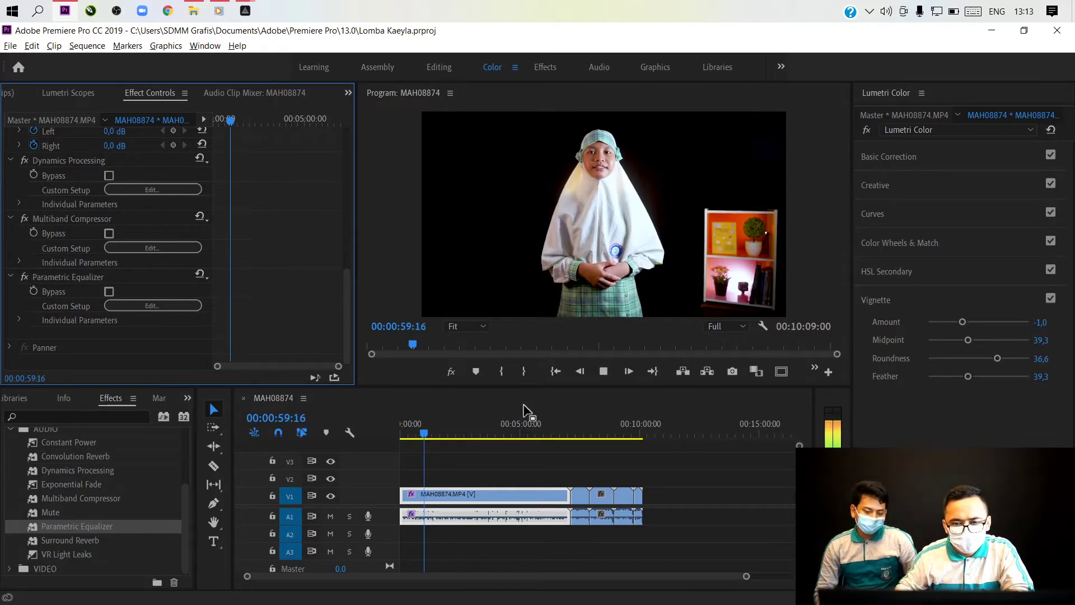
key("ctrl+s")
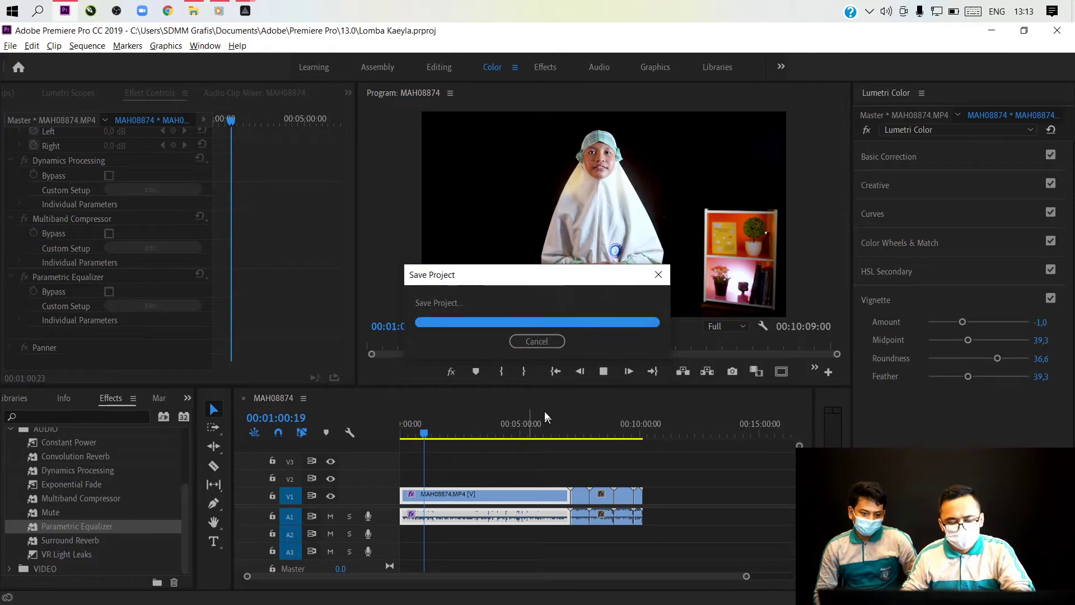
key("Home")
key("equal")
scroll(470, 484, "up", 4)
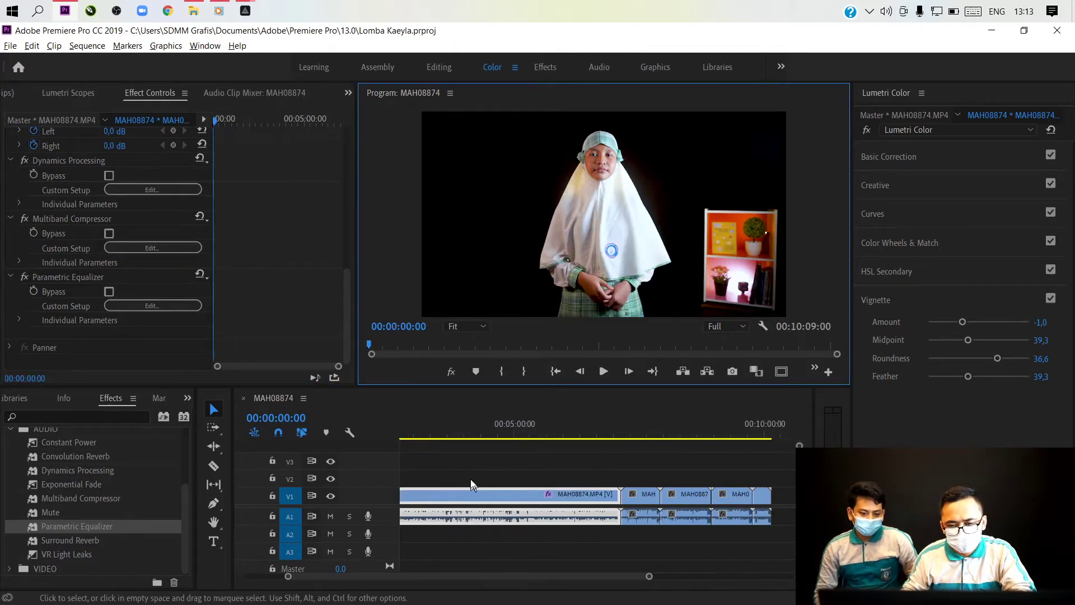
left_click(447, 68)
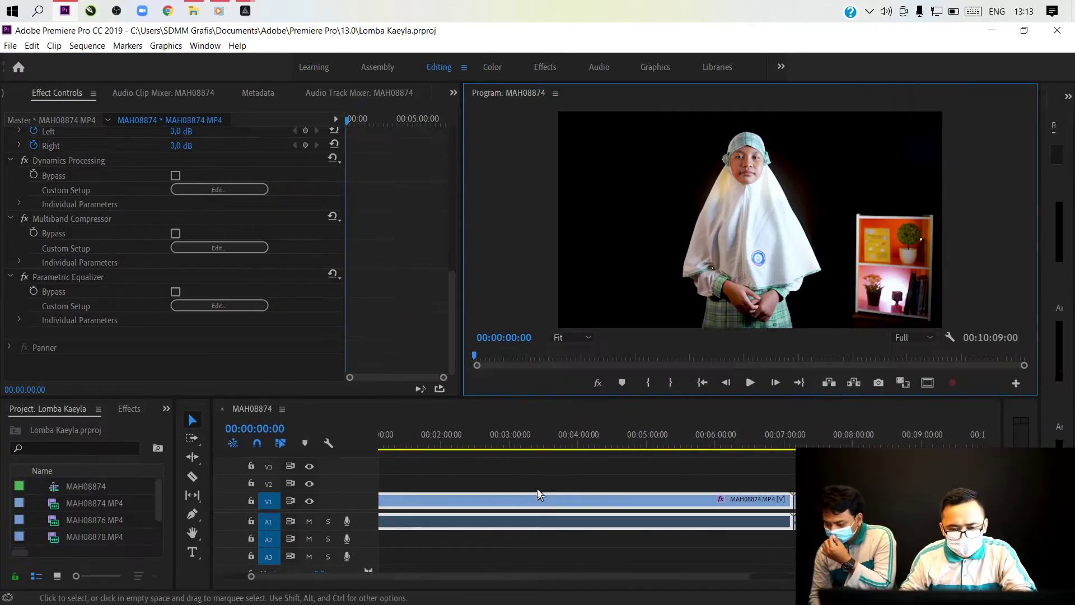
Preview the first clip and split it at 00:01:22:04
key("space")
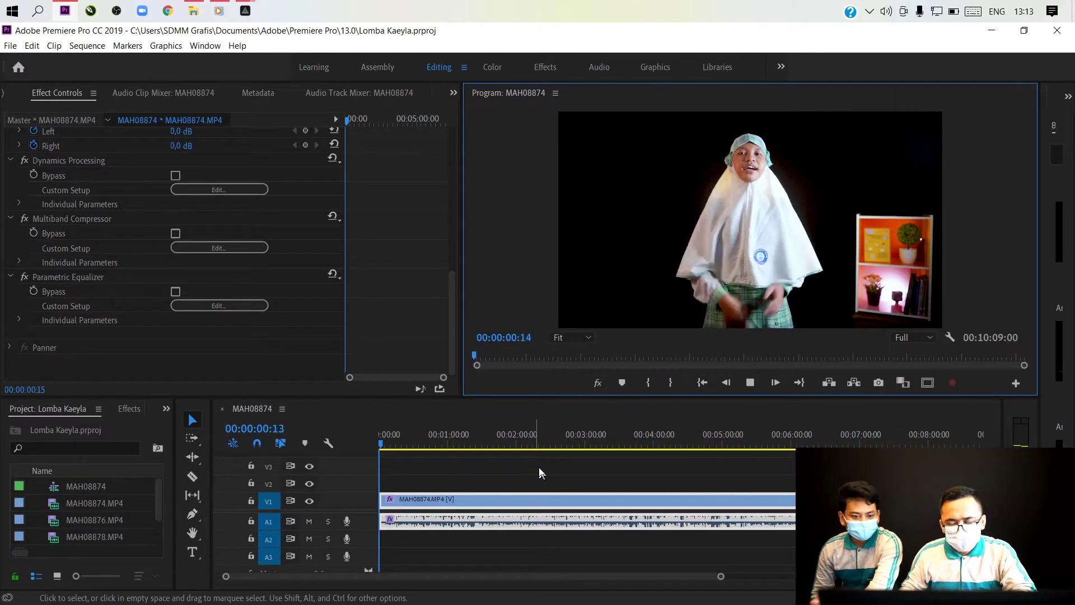
left_click(492, 440)
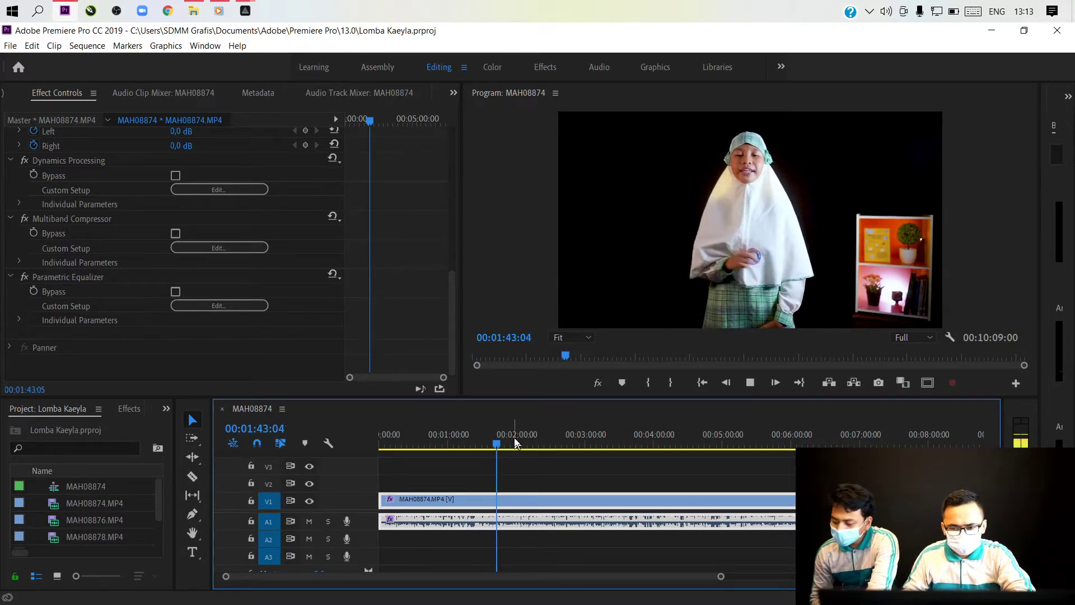
key("space")
left_click(471, 444)
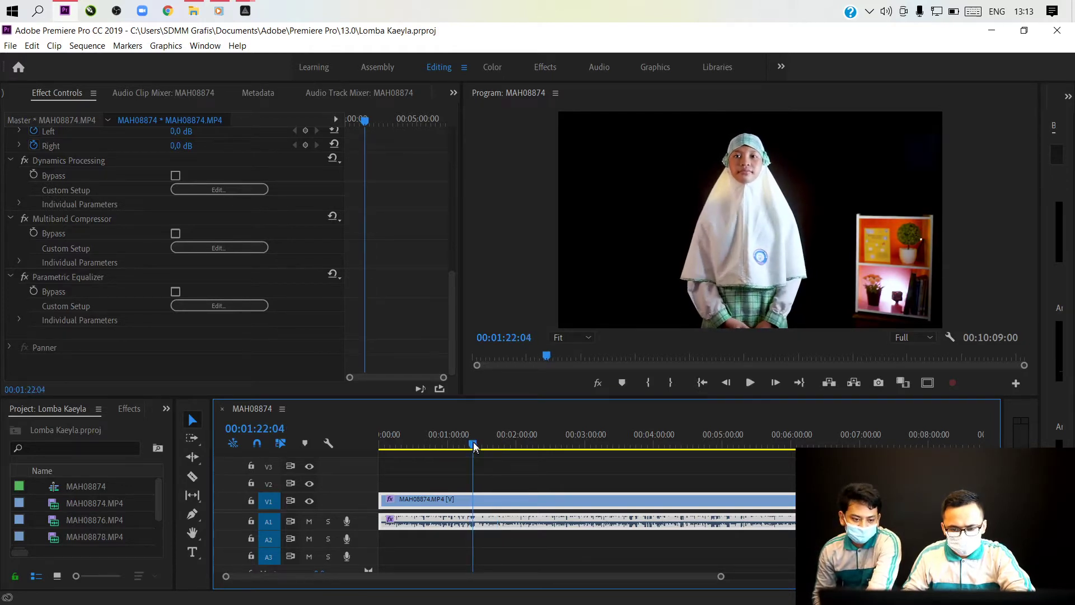
key("c")
left_click(475, 499)
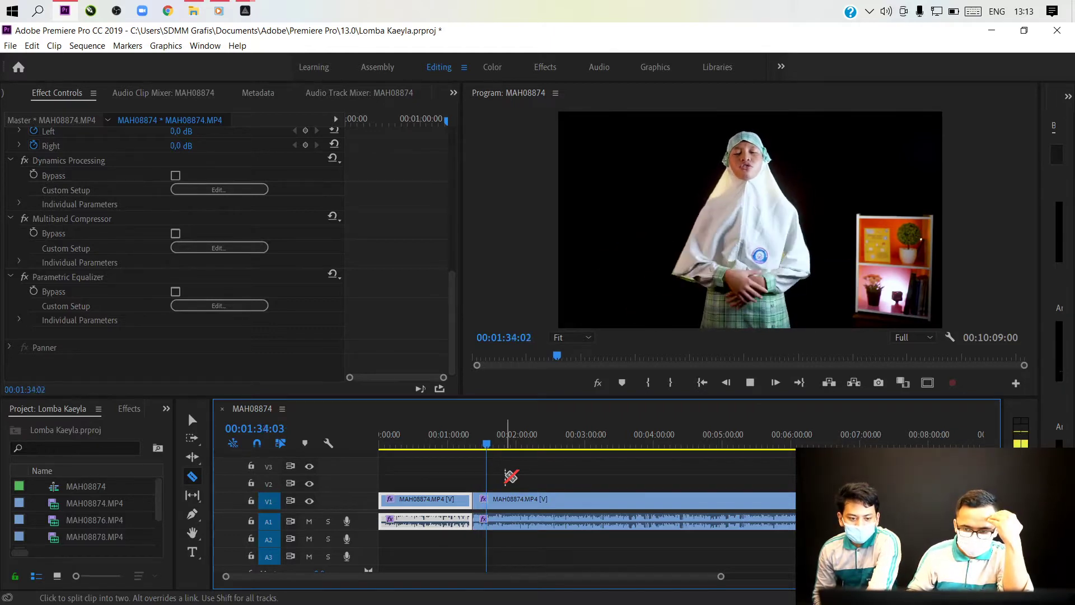
key("v")
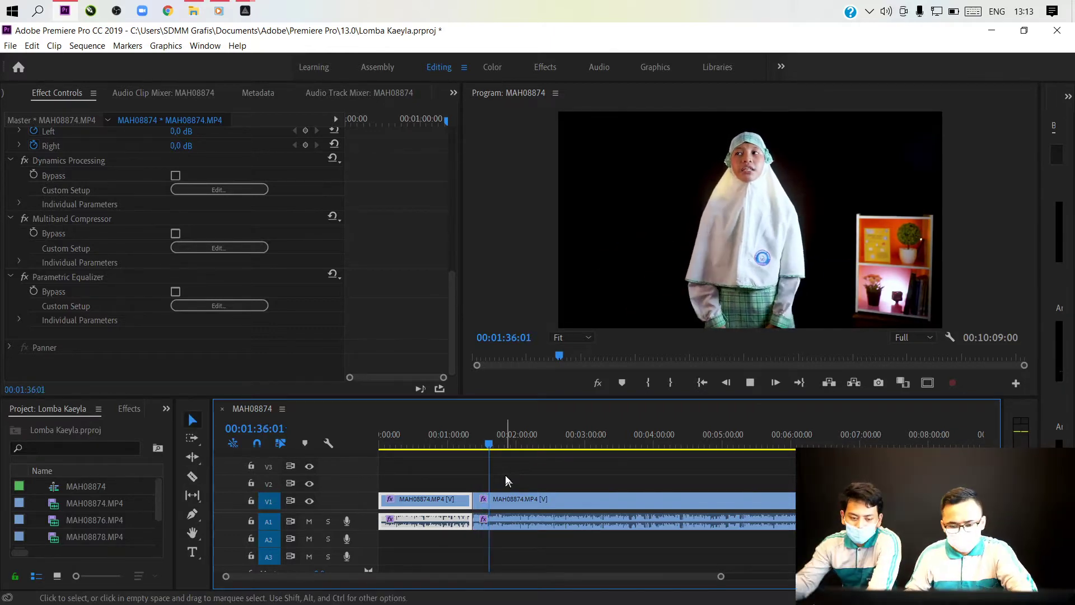
Play through the first clip's opening part to find a pause and split it at 00:00:56:01
left_click(402, 442)
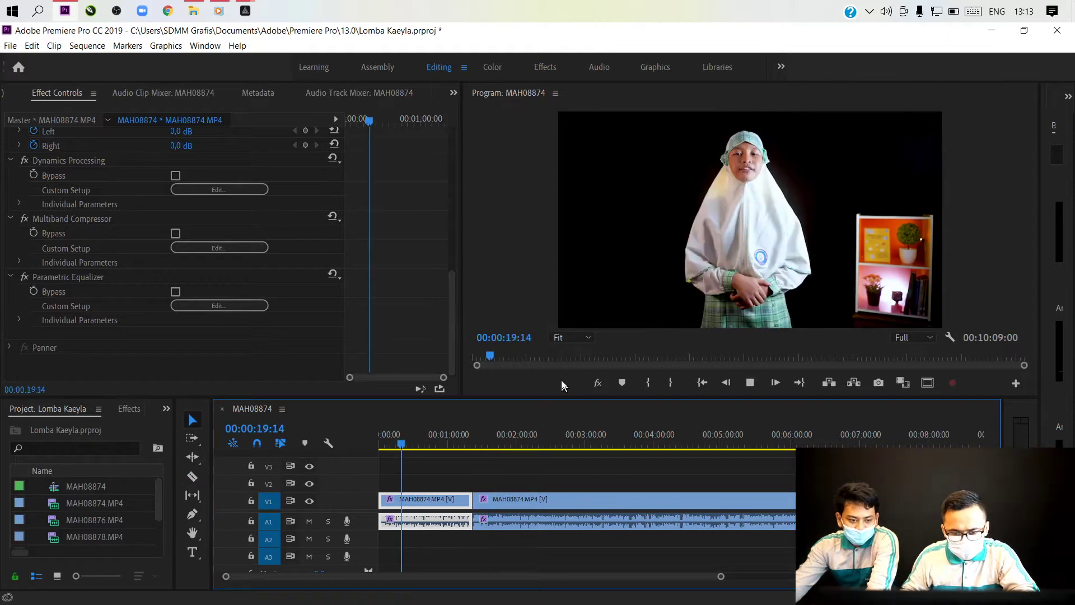
left_click(446, 444)
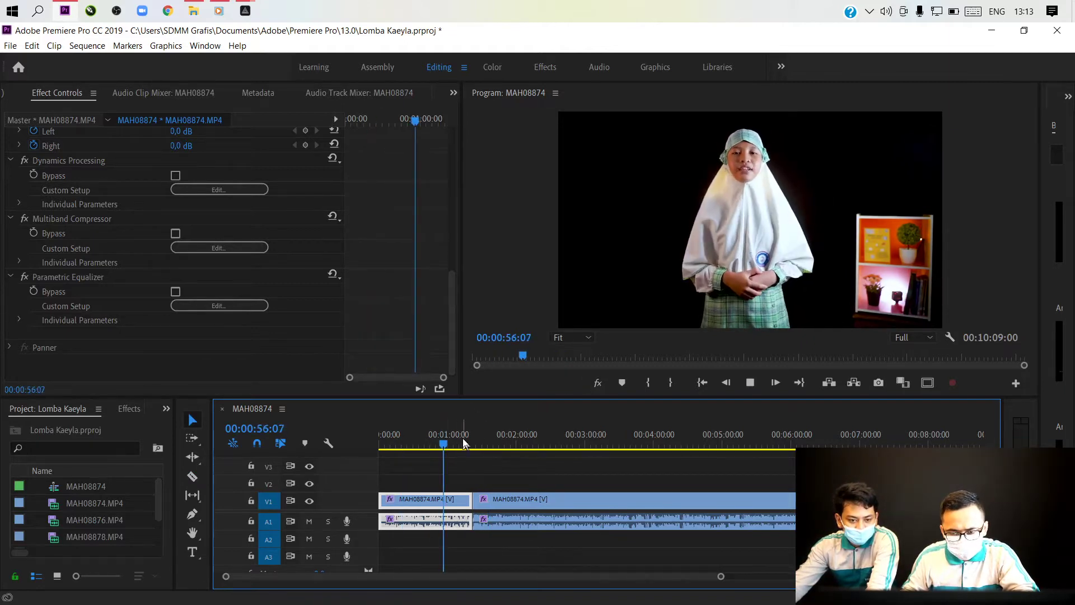
key("alt")
key("alt+space")
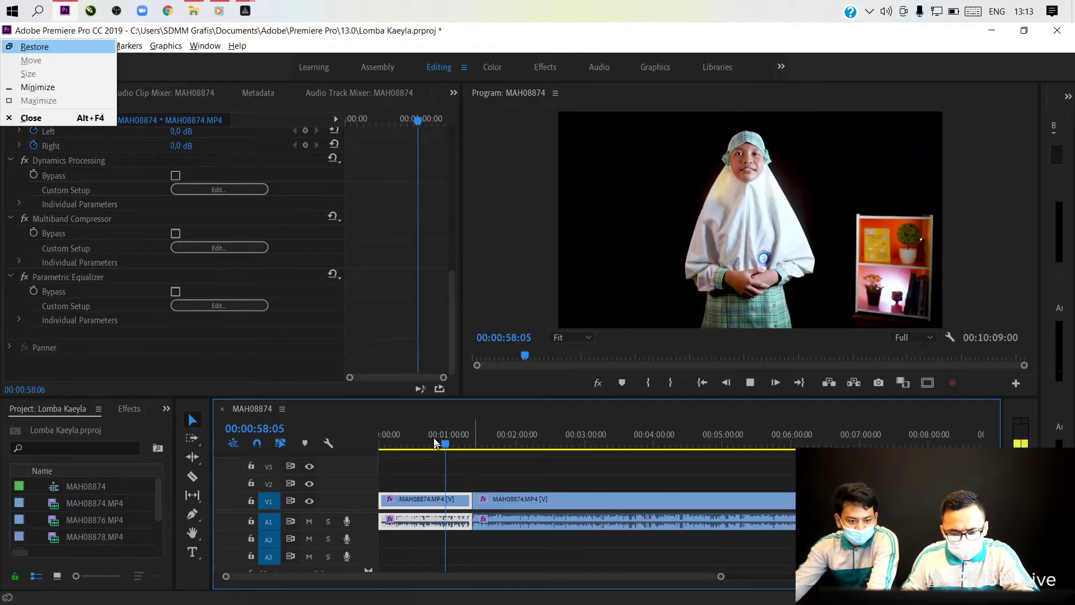
left_click(432, 444)
key("equal")
key("equal")
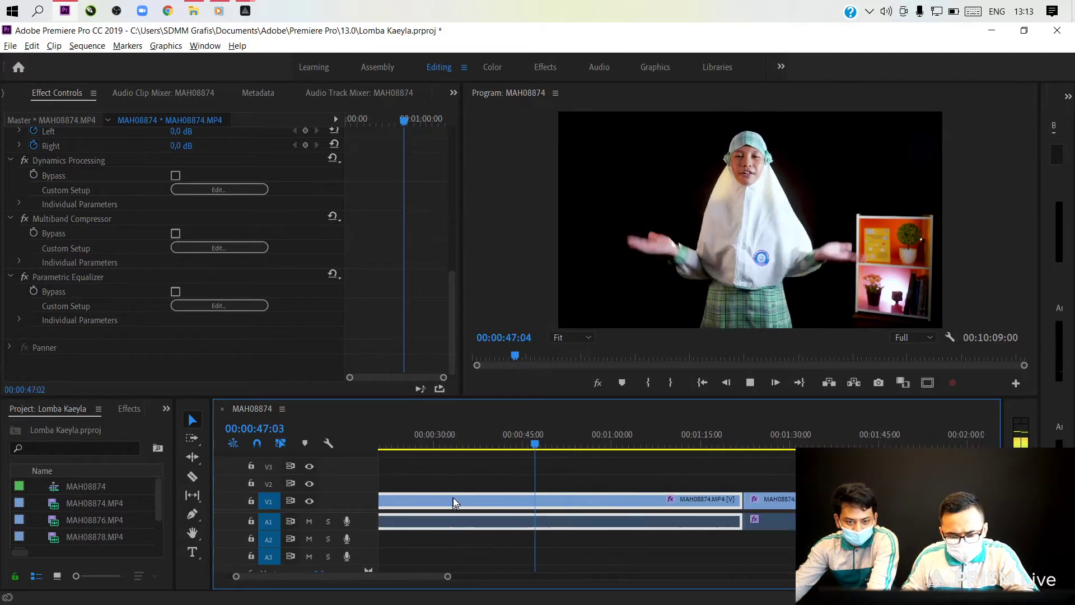
key("space")
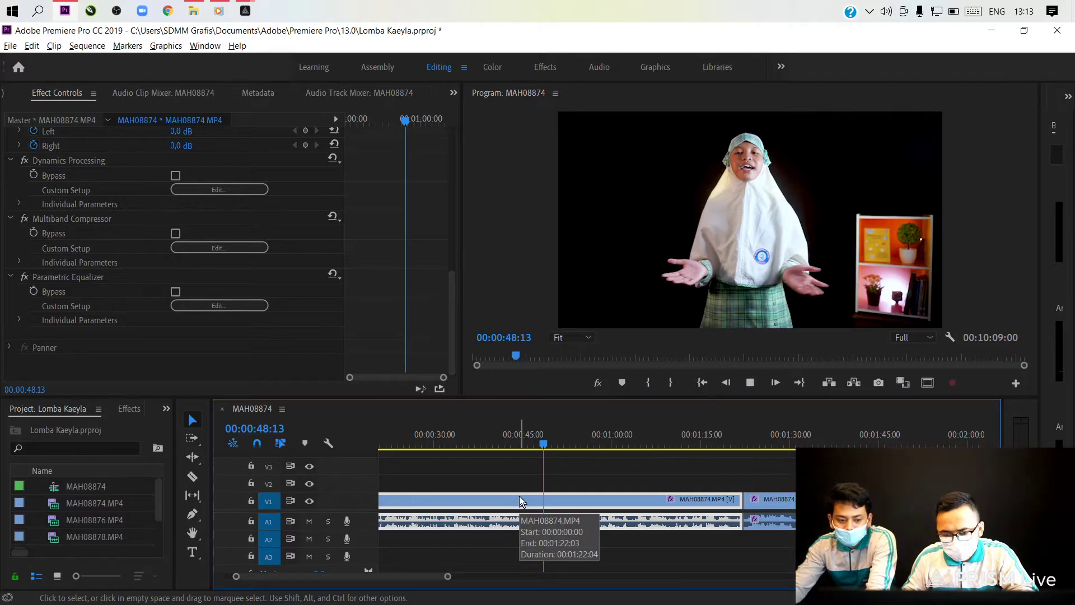
key("space")
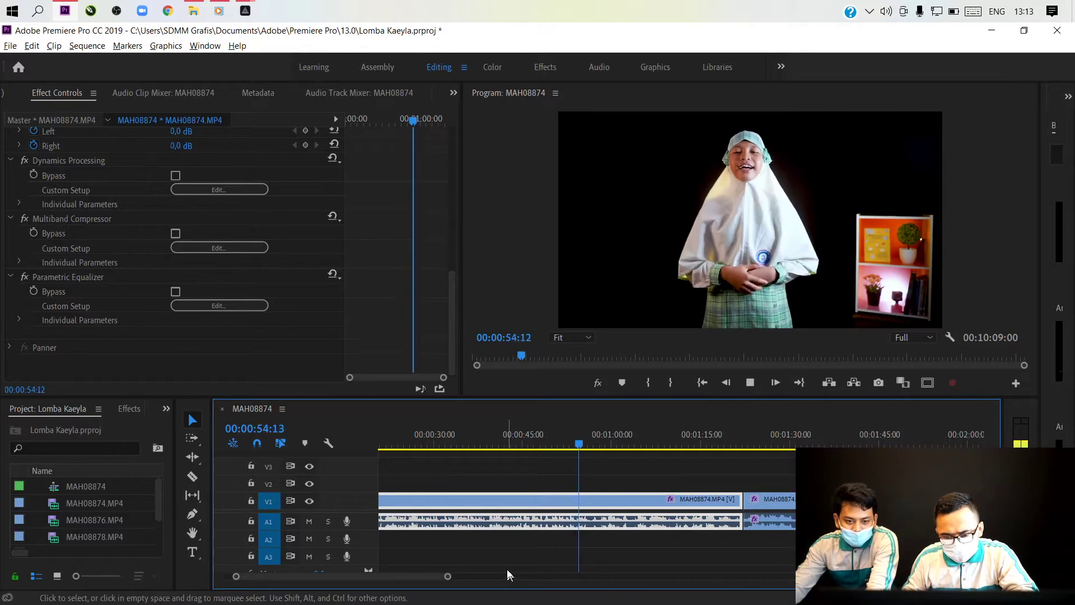
key("space")
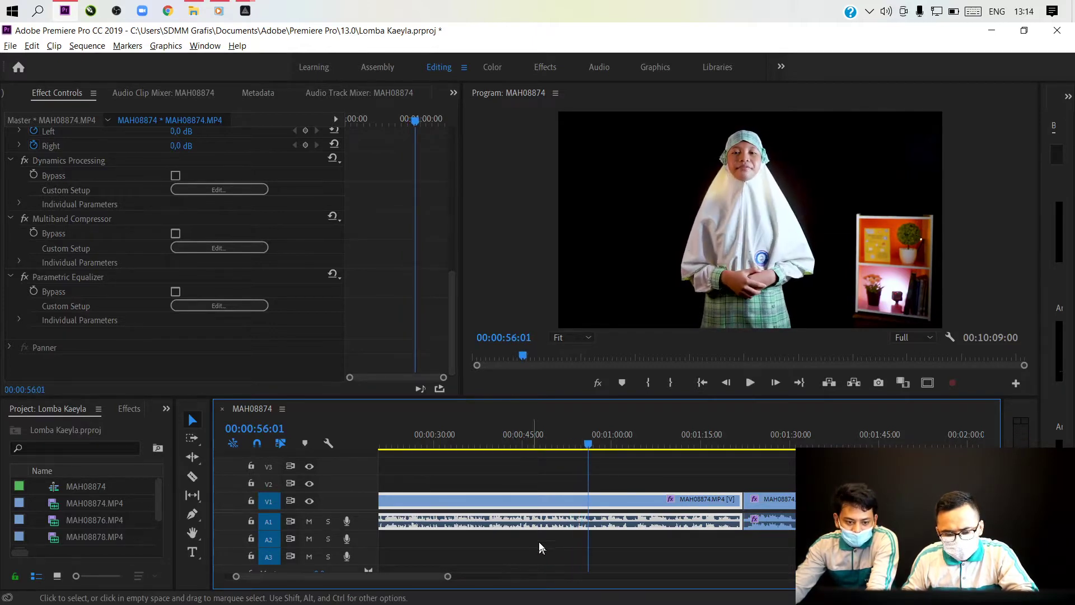
key("c")
left_click(591, 497)
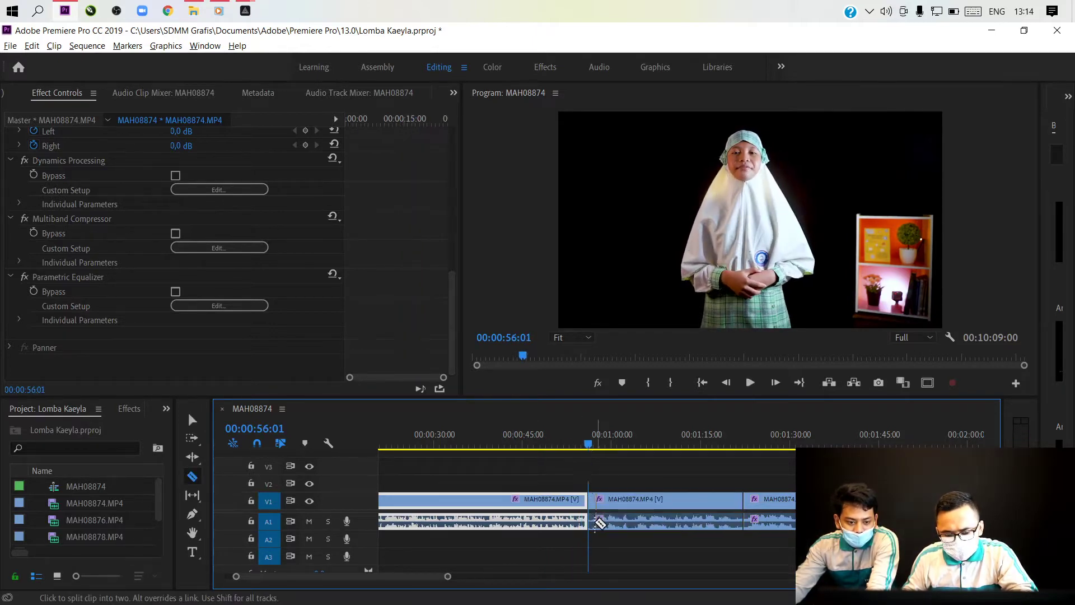
key("v")
Move the long MAH08874.MP4 section that starts at 00:01:22:04 past the last clip in the sequence
scroll(594, 523, "down", 10)
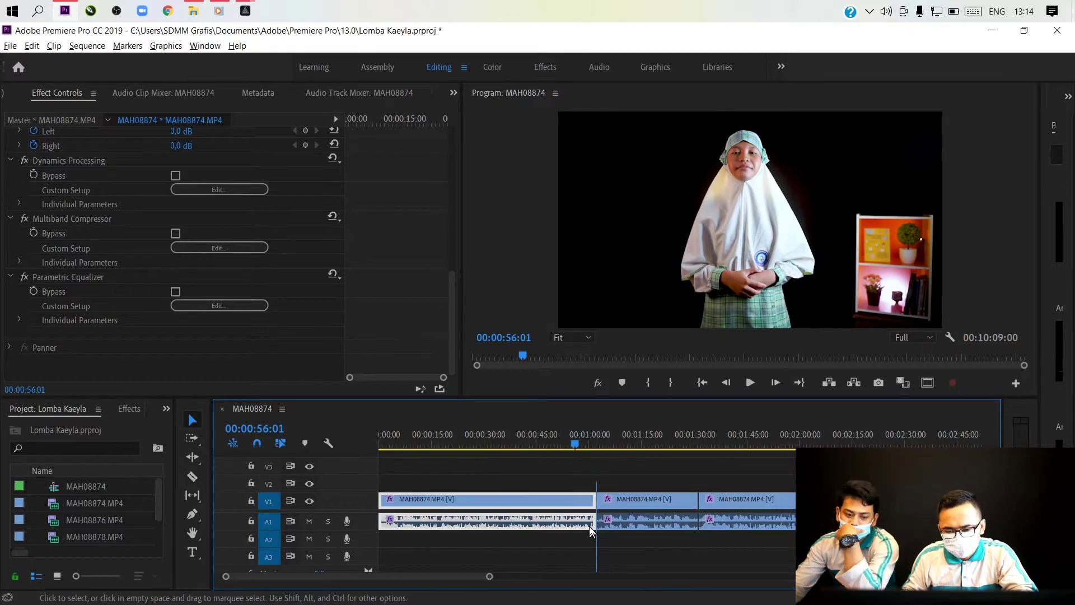
scroll(589, 529, "down", 1)
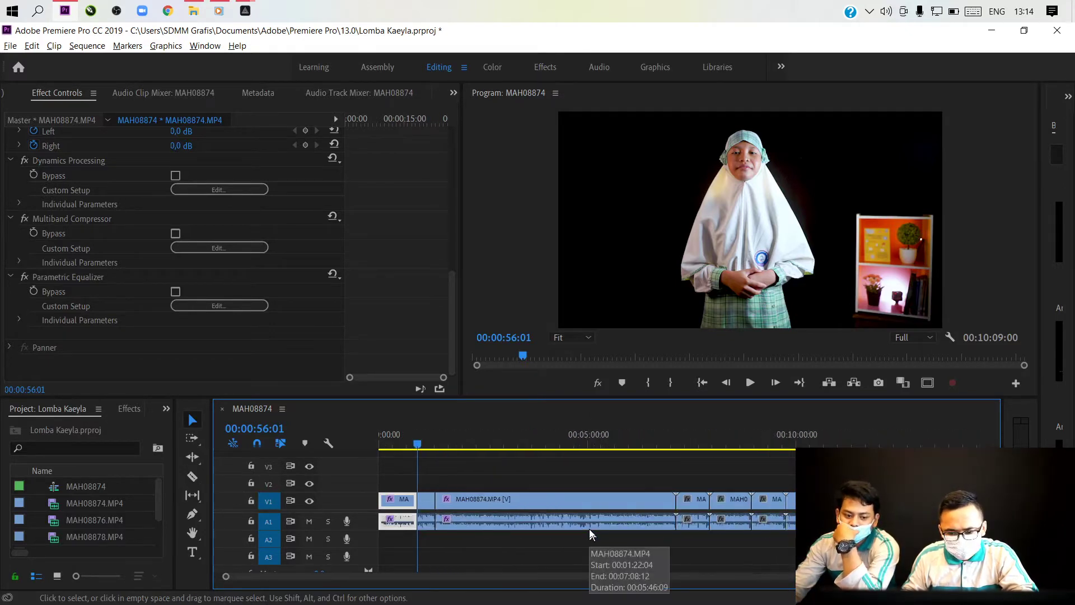
left_click(510, 503)
left_click_drag(777, 451, 790, 454)
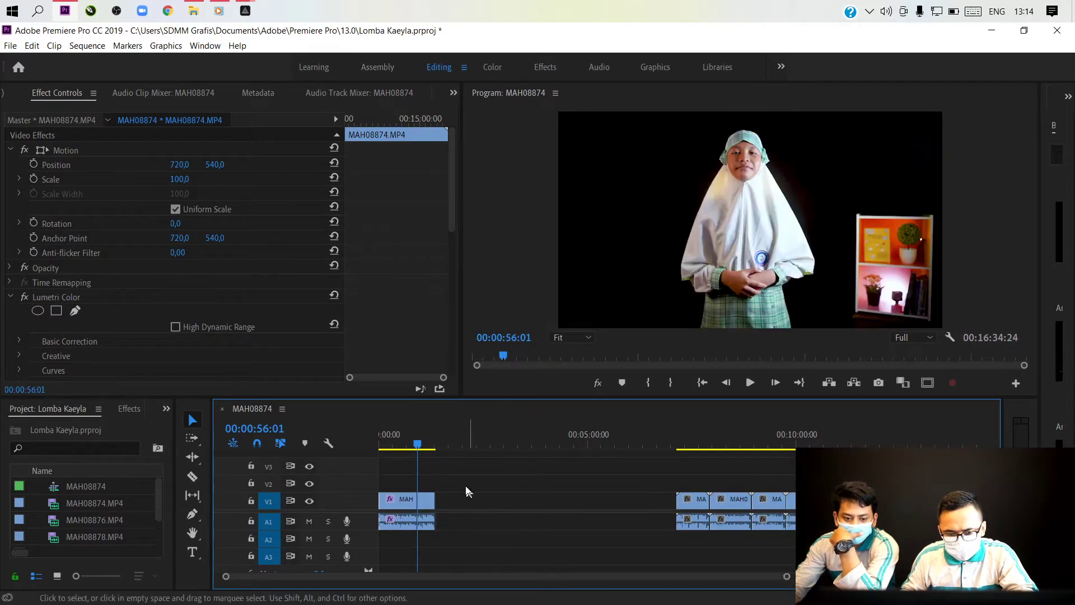
Check the short section between 00:00:56:01 and 00:01:22:04 and ripple delete it
left_click(424, 440)
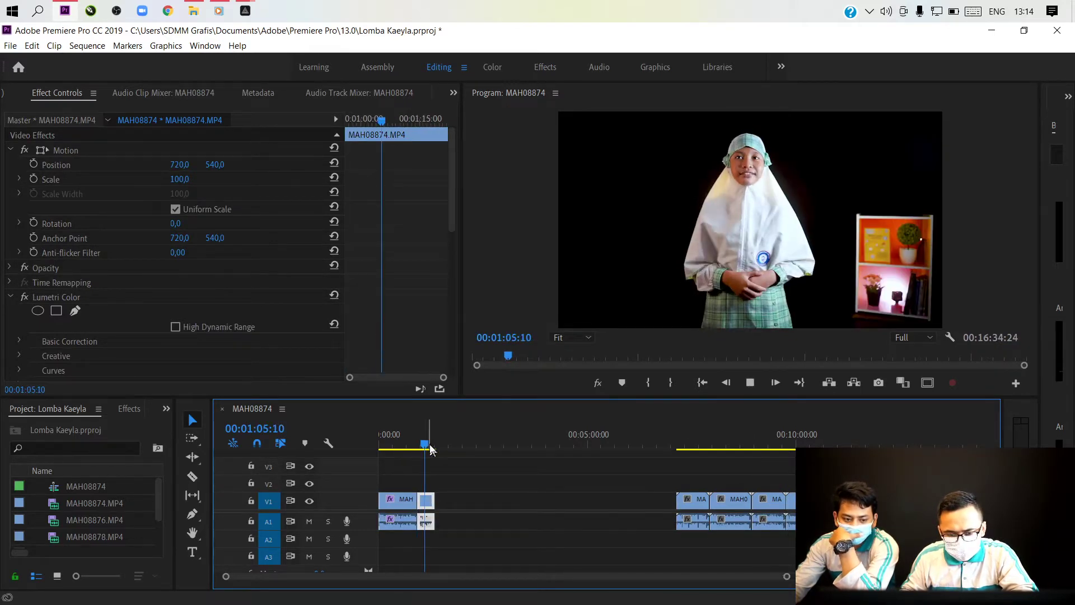
key("space")
key("shift+Delete")
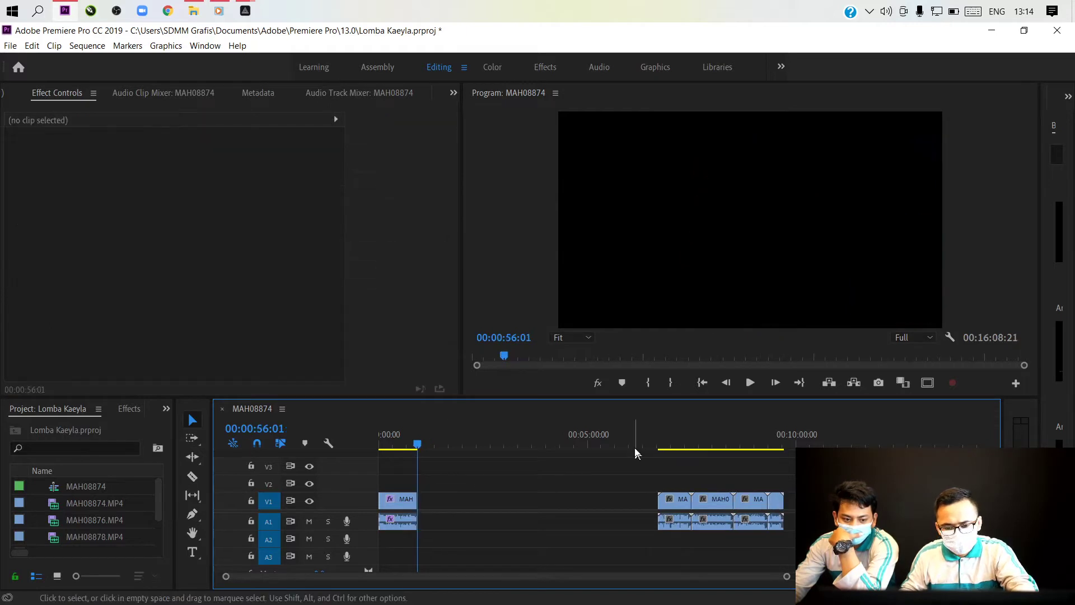
Preview the MAH08876, MAH08878 and MAH08881 clips on the timeline
left_click(664, 446)
key("space")
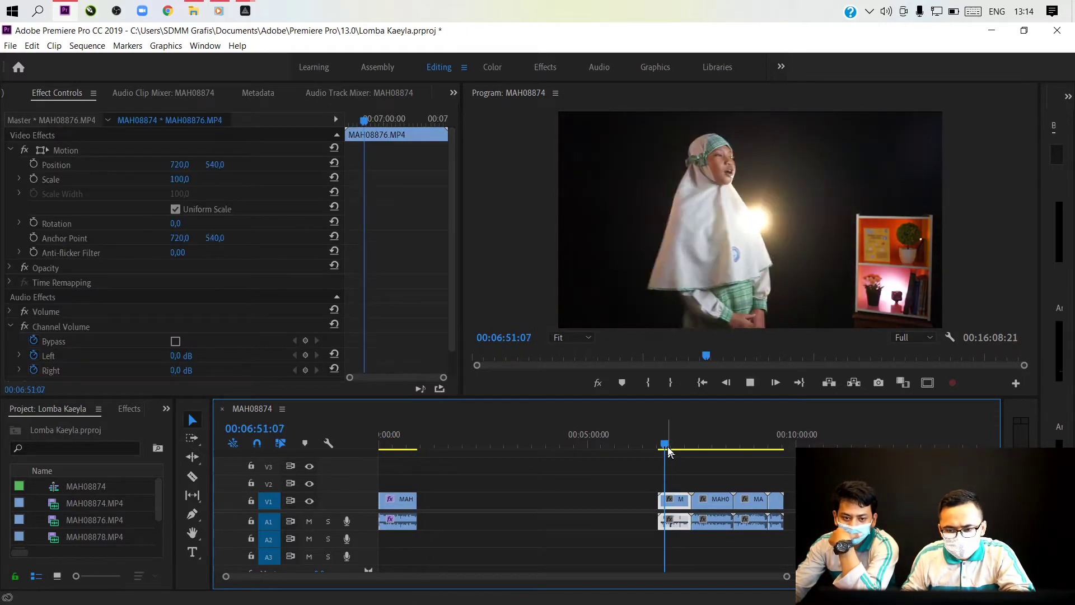
left_click(708, 444)
key("space")
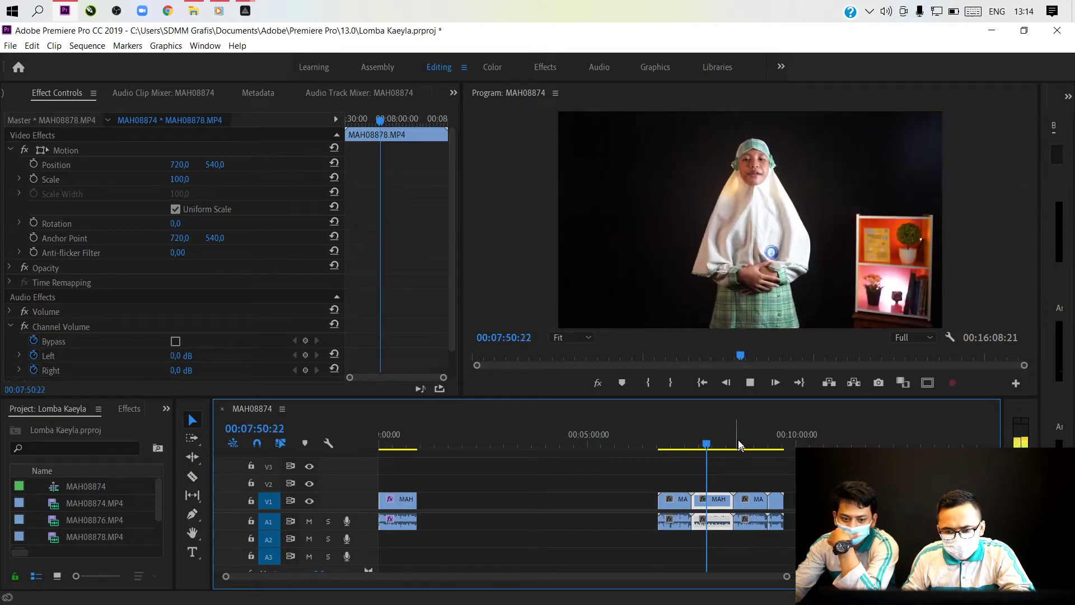
left_click(740, 444)
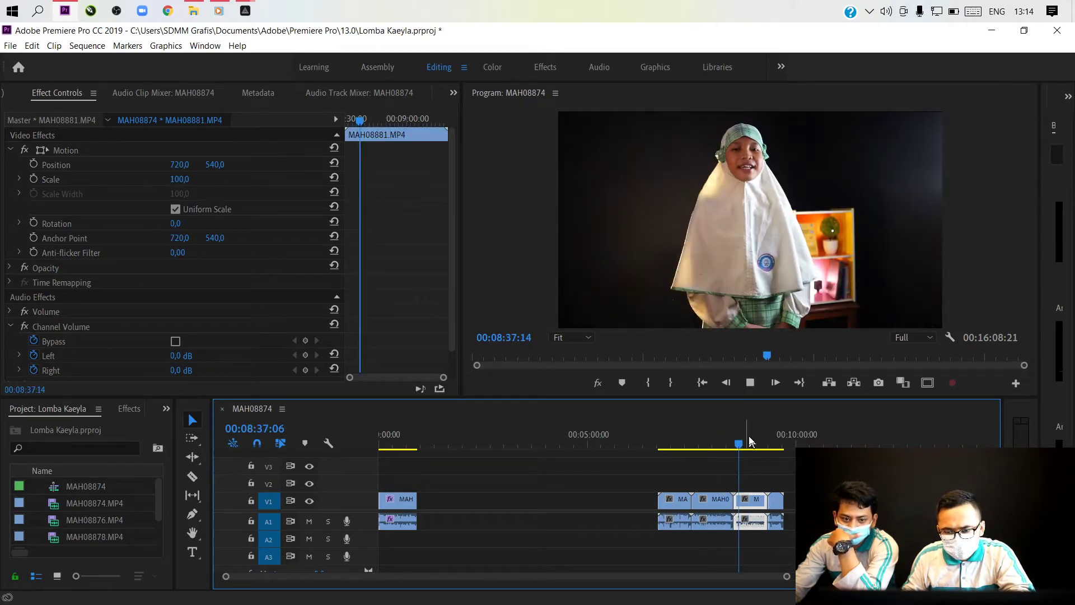
Move the MAH08881.MP4 clip directly after the first MAH08874.MP4 clip and play across the join
key("space")
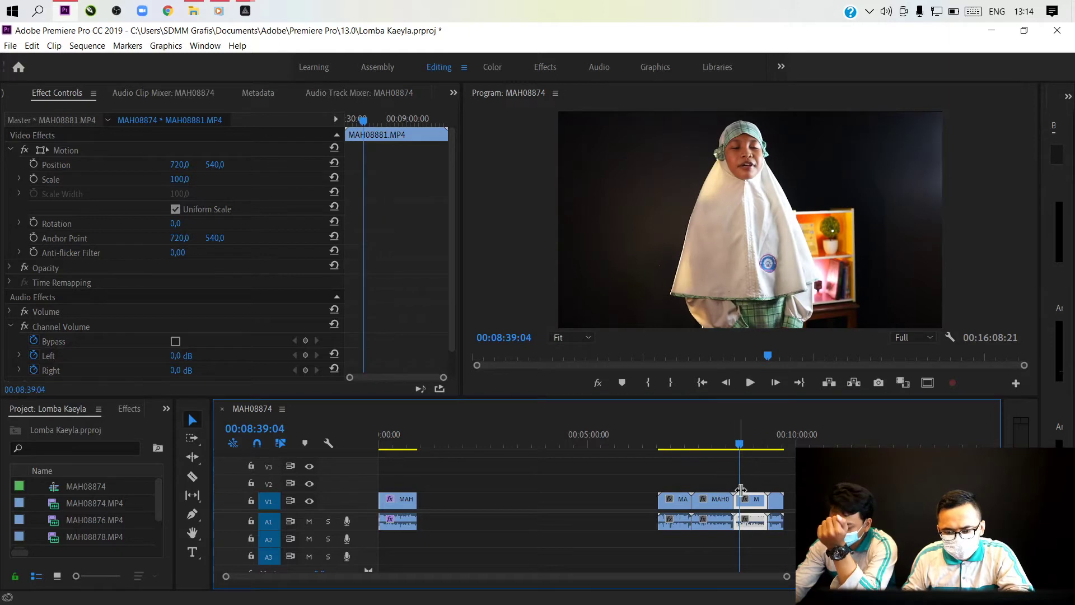
left_click_drag(750, 500, 442, 514)
left_click(410, 444)
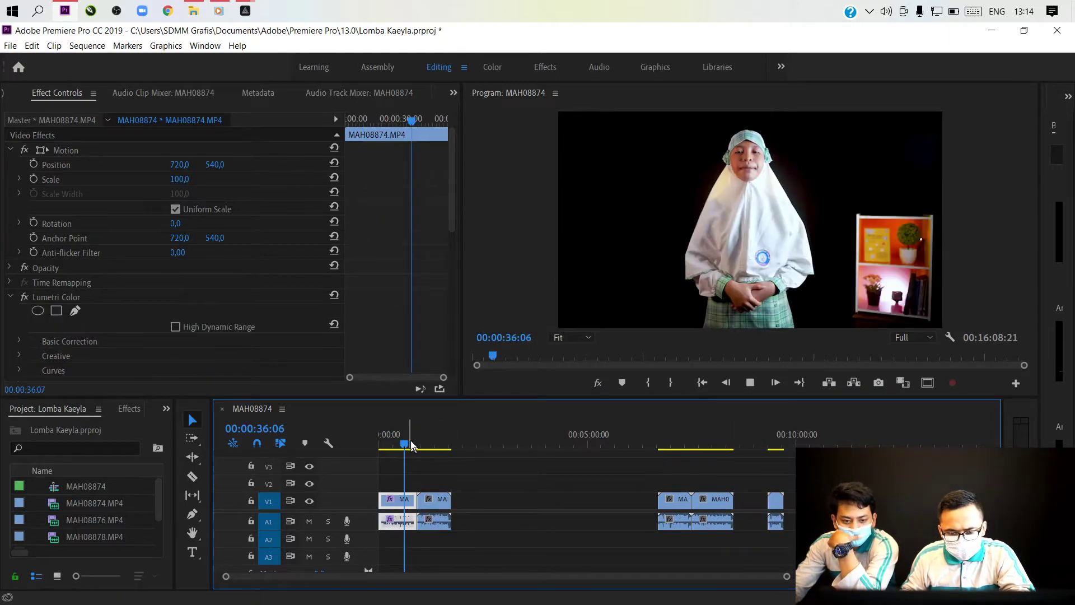
scroll(450, 514, "up", 5)
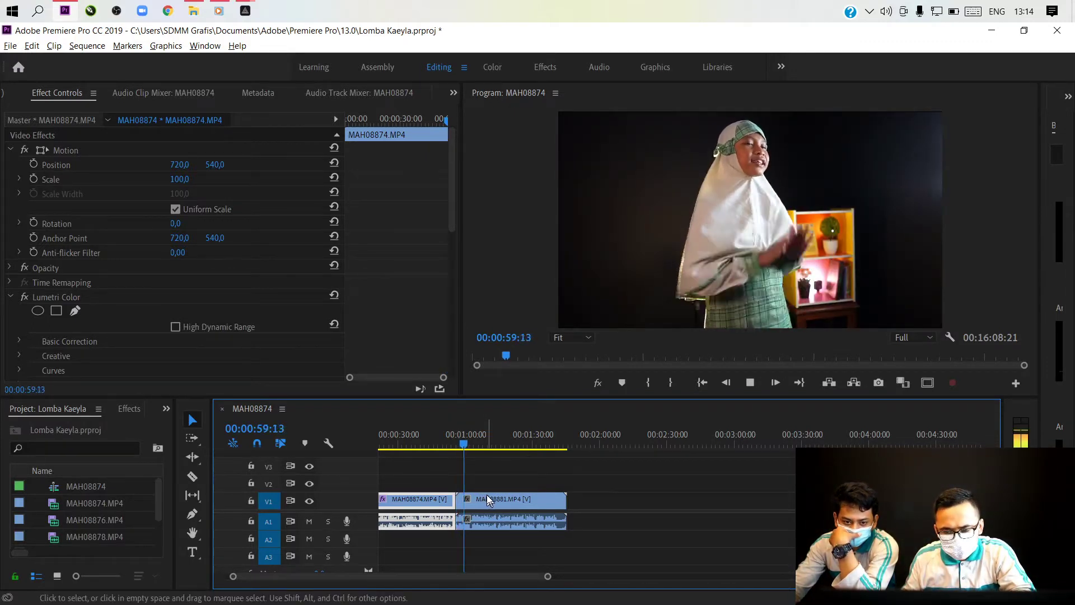
key("space")
Play the start of the MAH08881.MP4 clip to find its cut point and split it at 00:01:00:14
left_click(488, 500)
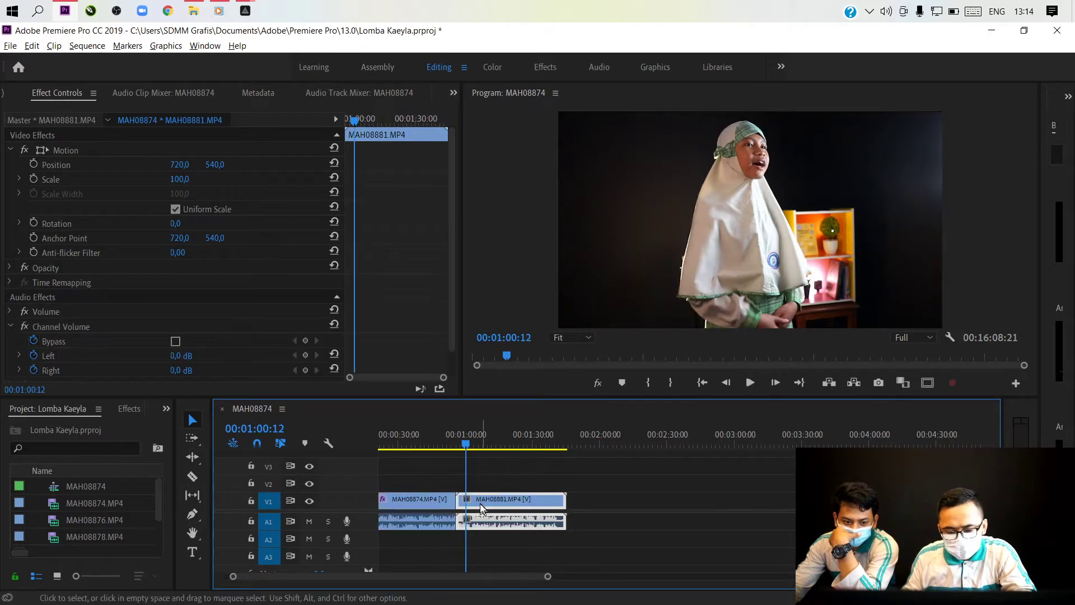
scroll(479, 509, "up", 3)
scroll(479, 508, "up", 5)
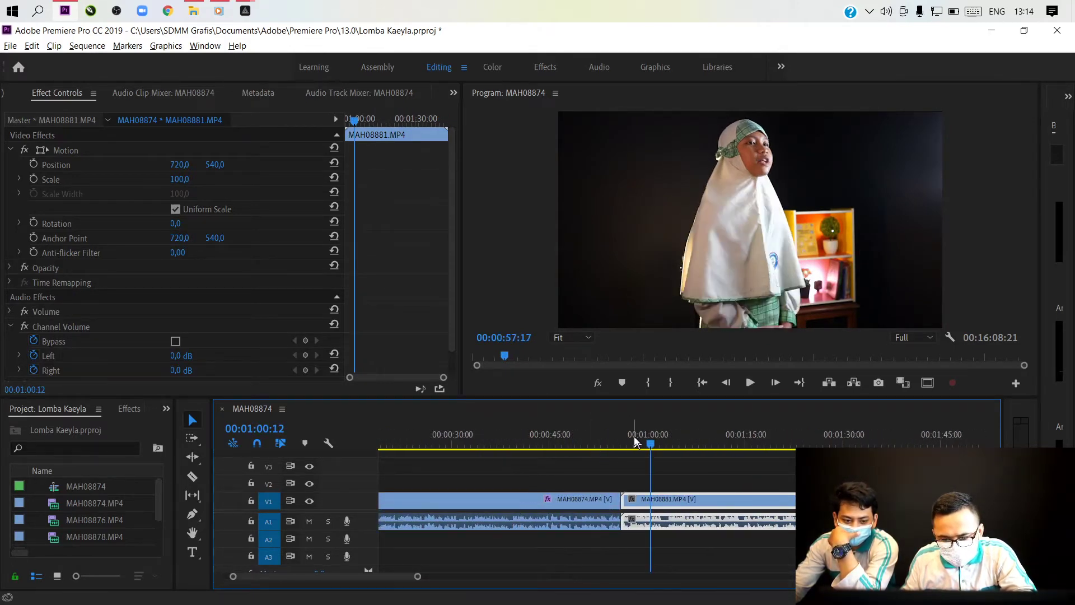
left_click(636, 442)
key("space")
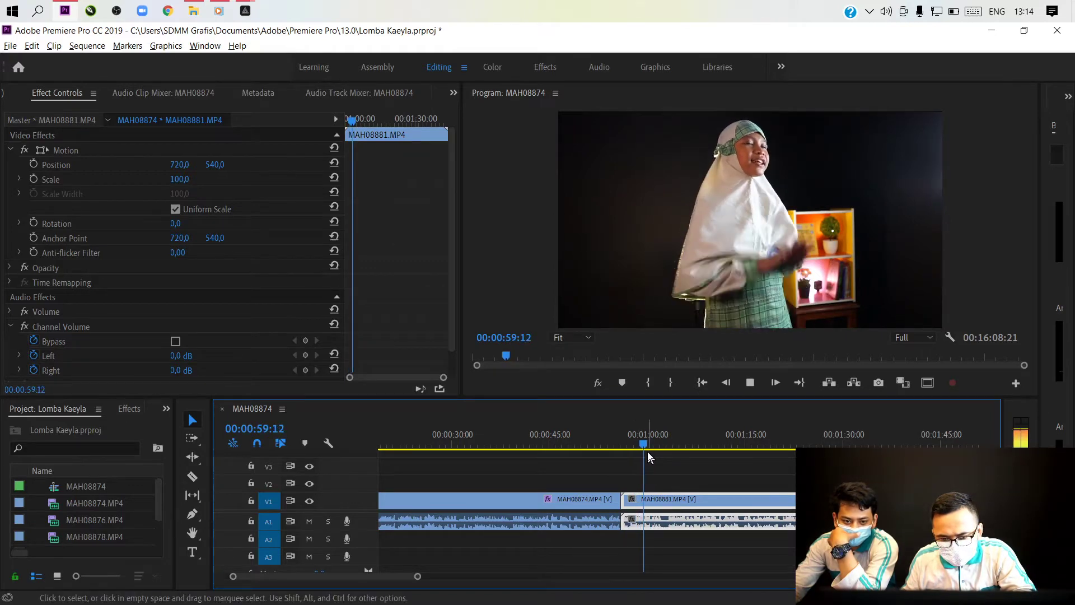
key("space")
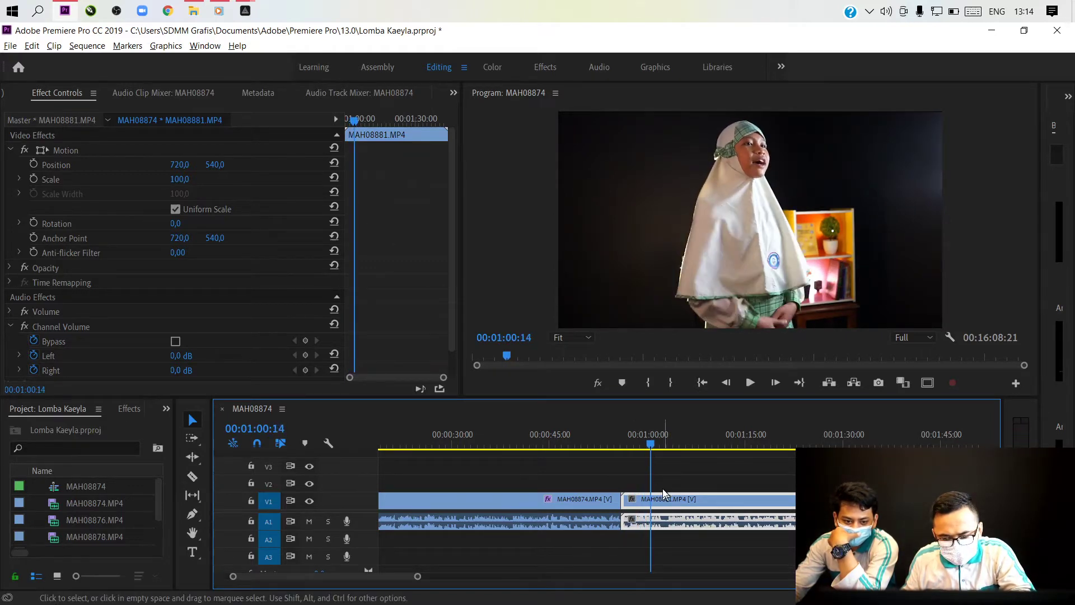
key("c")
left_click(653, 498)
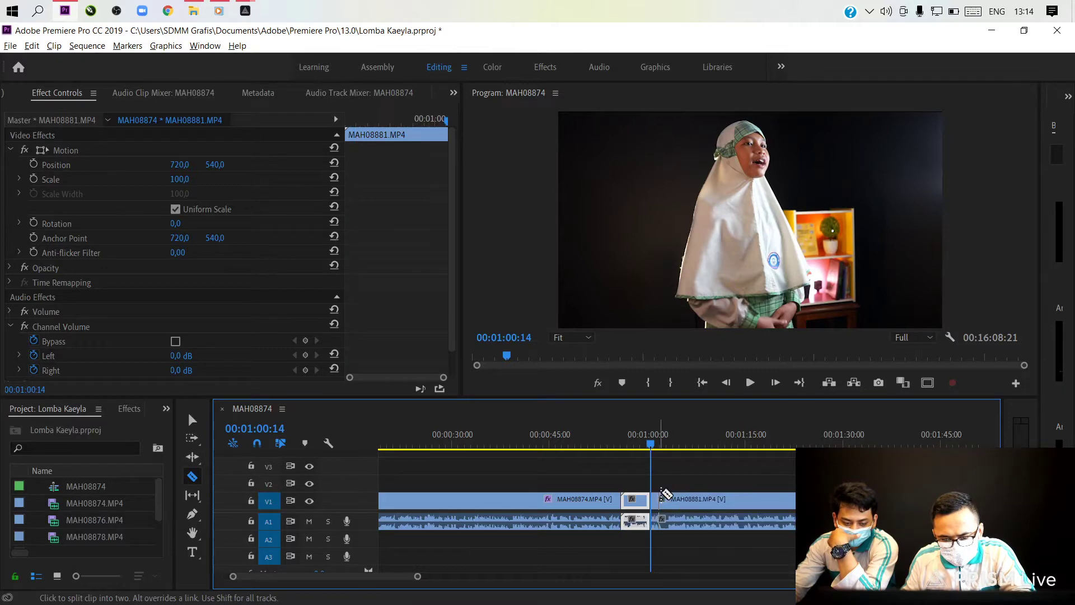
Play the end of the first MAH08874.MP4 clip and split it at 00:00:53:24
left_click(598, 448)
key("space")
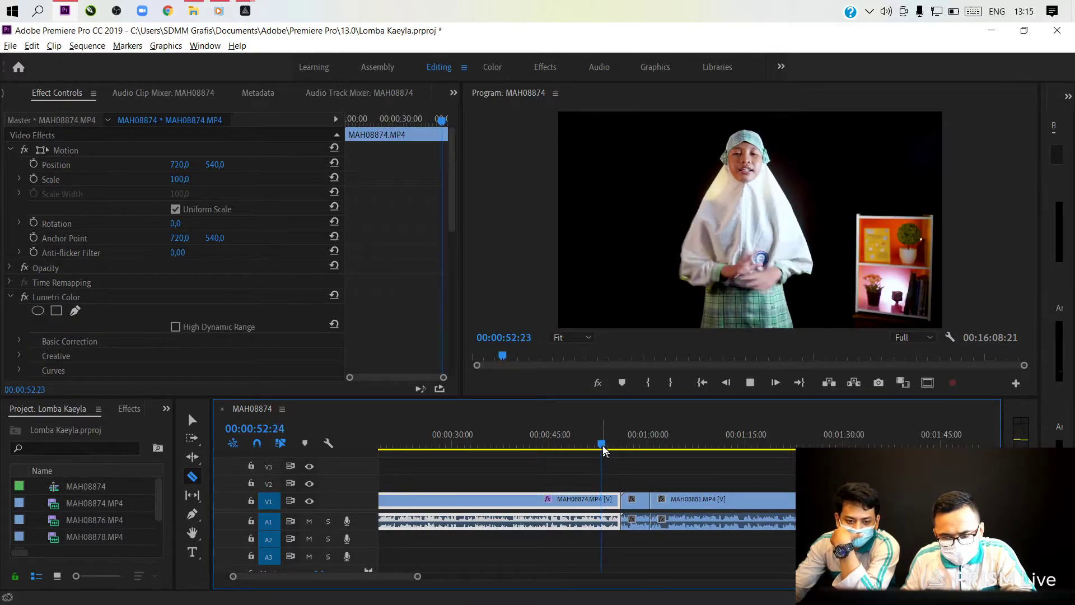
left_click_drag(603, 451, 587, 441)
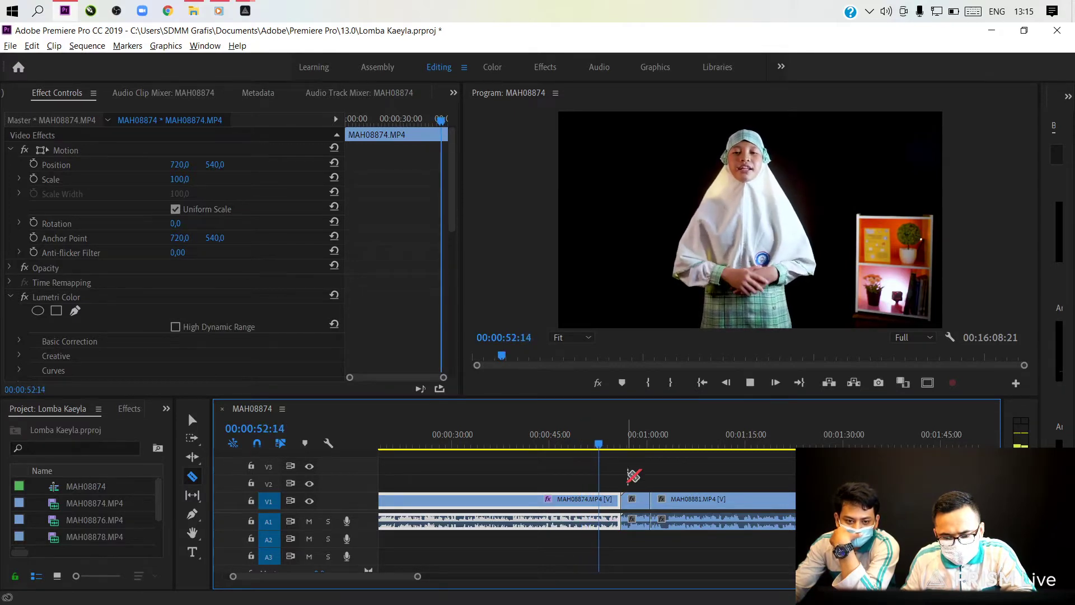
key("space")
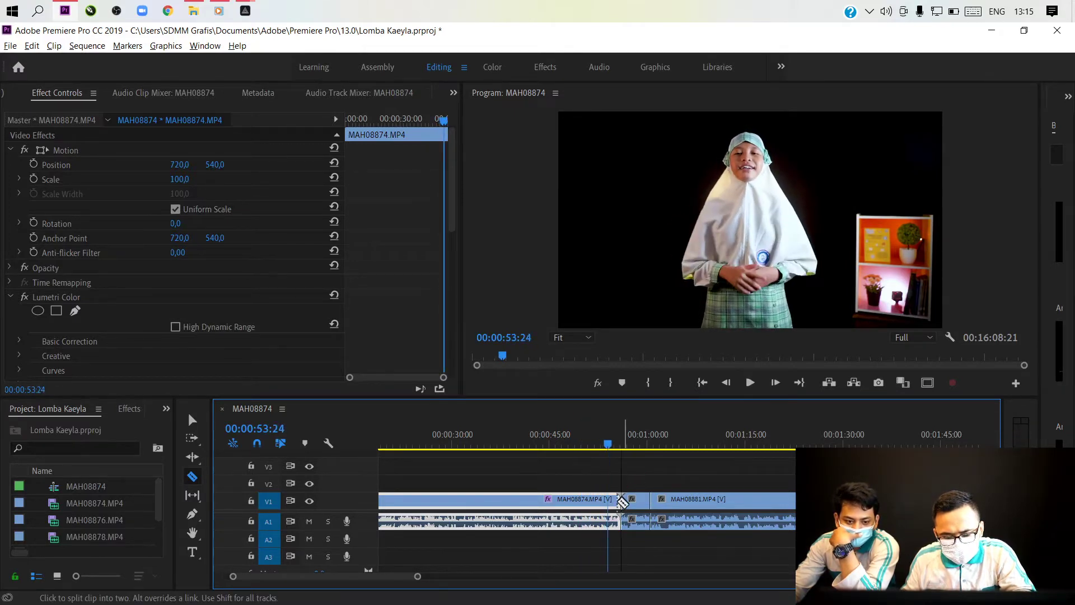
scroll(622, 503, "up", 3)
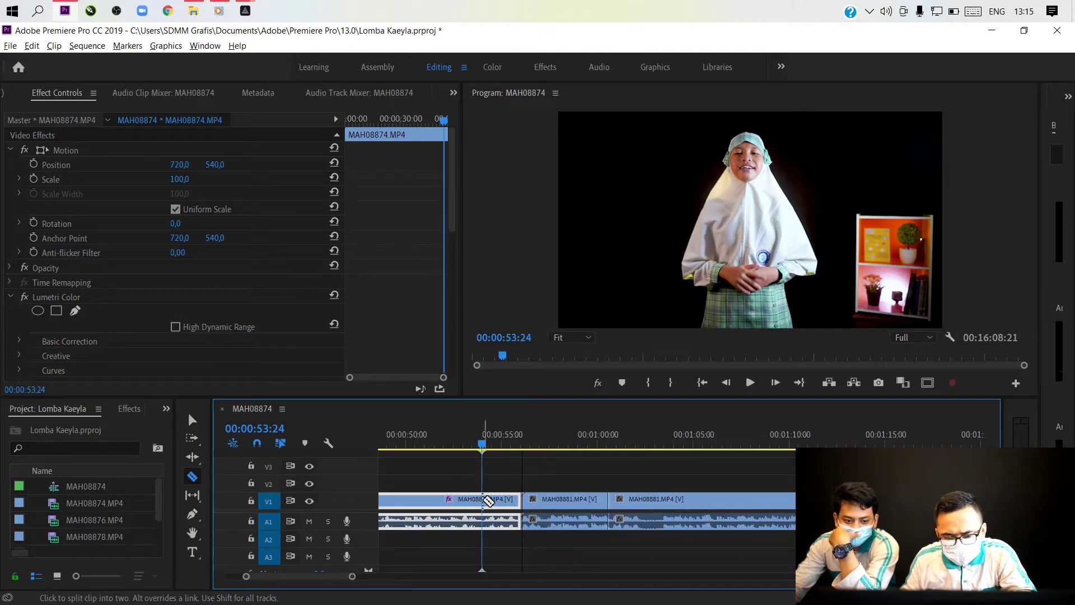
left_click(488, 500)
Ripple delete the cut-off end of MAH08874.MP4 and the short opening section of MAH08881.MP4 that follows it
key("v")
left_click(514, 522)
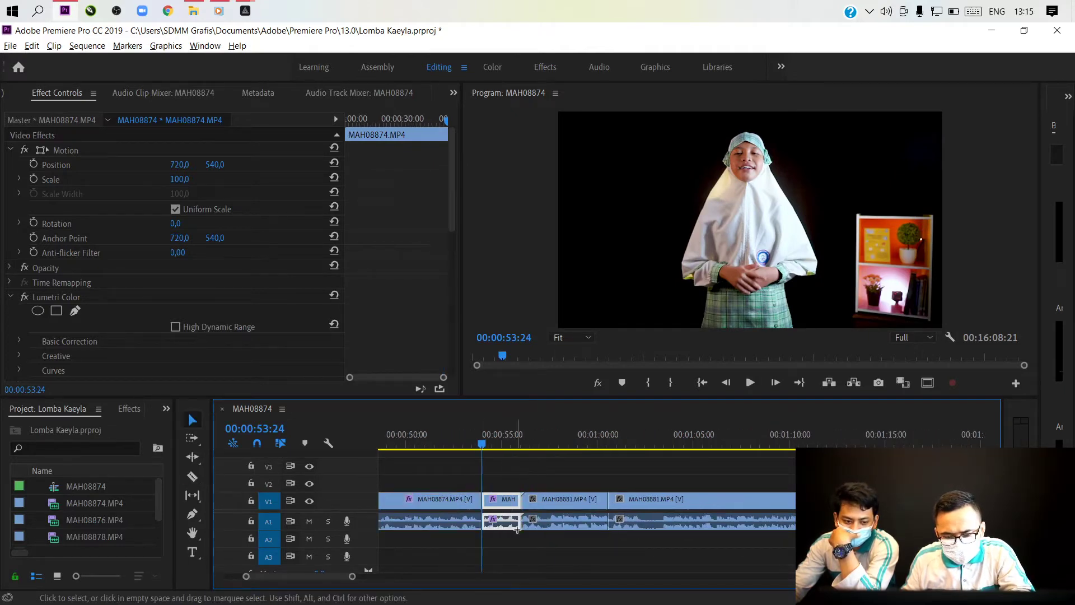
key("shift+Delete")
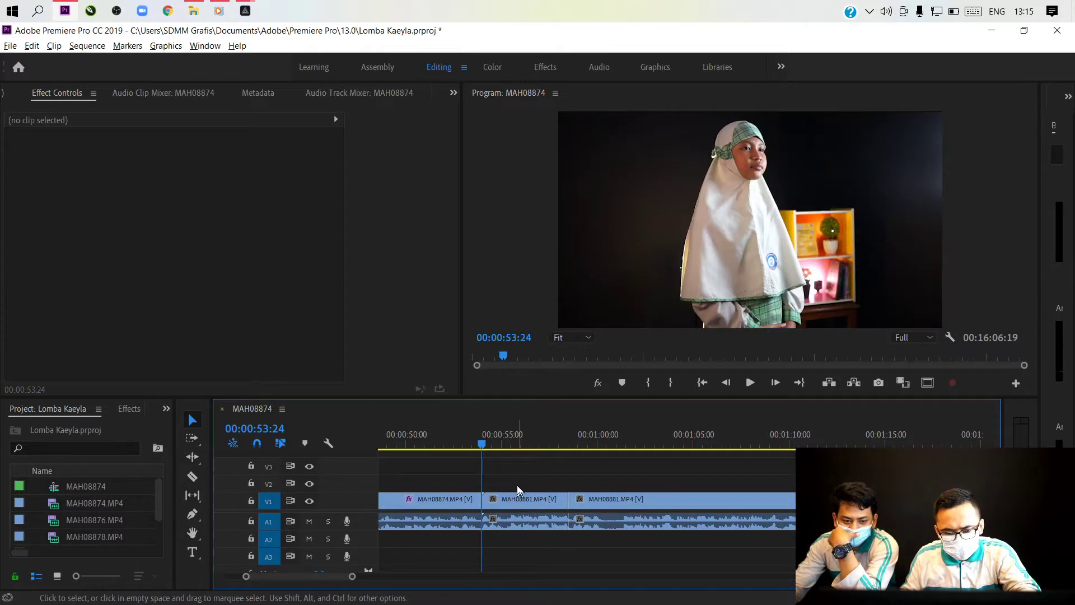
key("space")
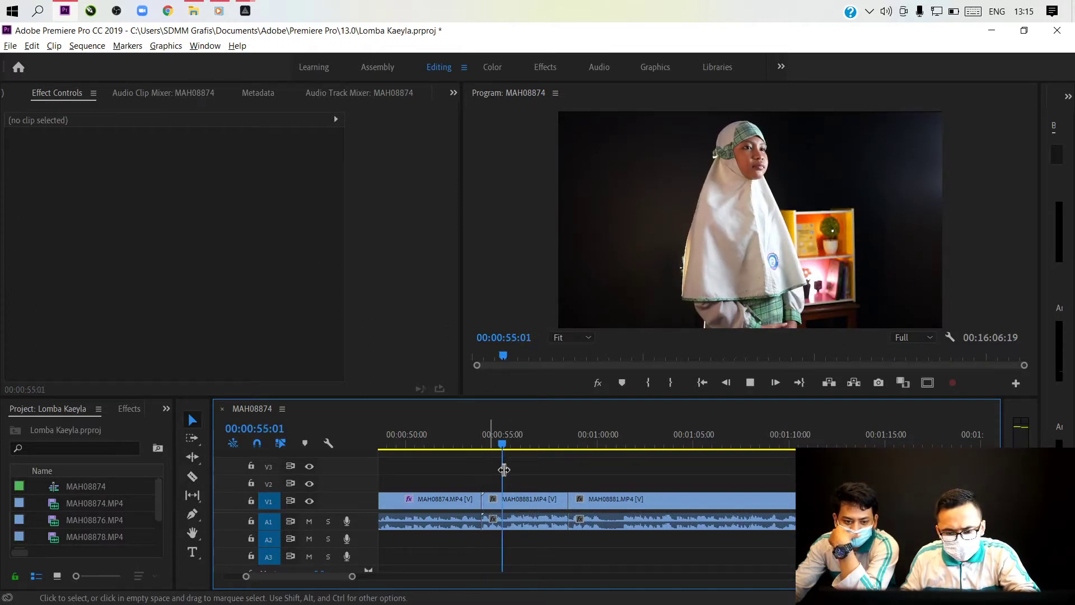
left_click(539, 499)
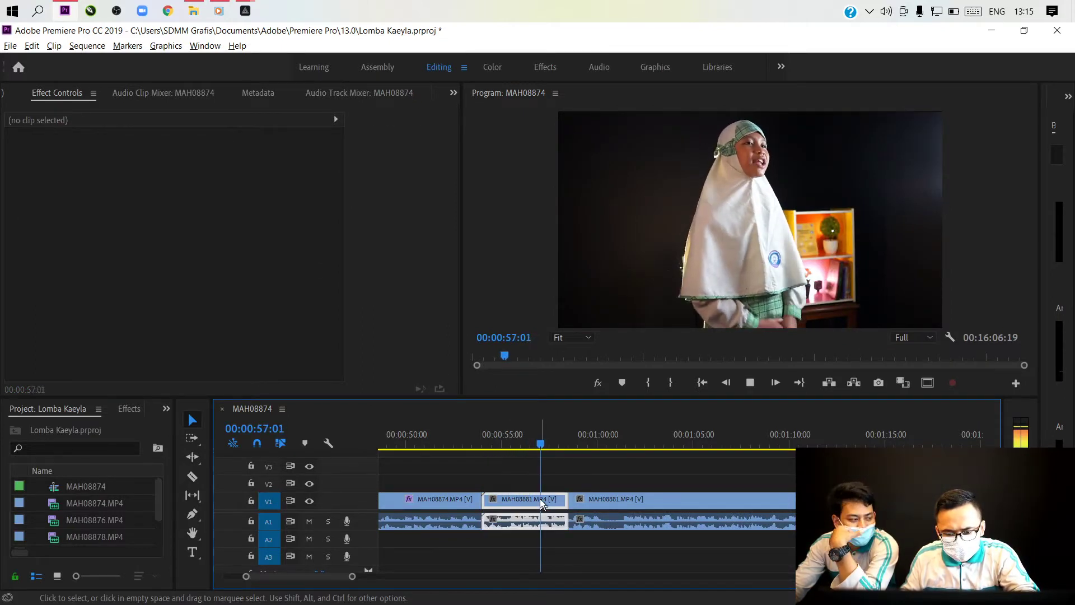
key("space")
key("shift+Delete")
Play repeatedly across the join between MAH08874.MP4 and MAH08881.MP4 to check the transition
left_click(431, 432)
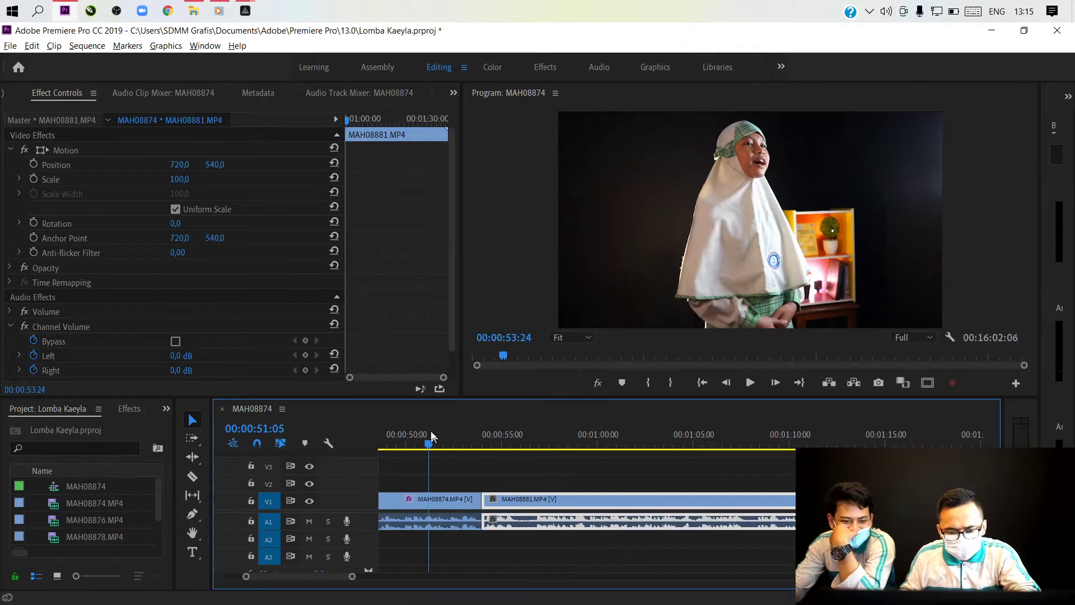
key("space")
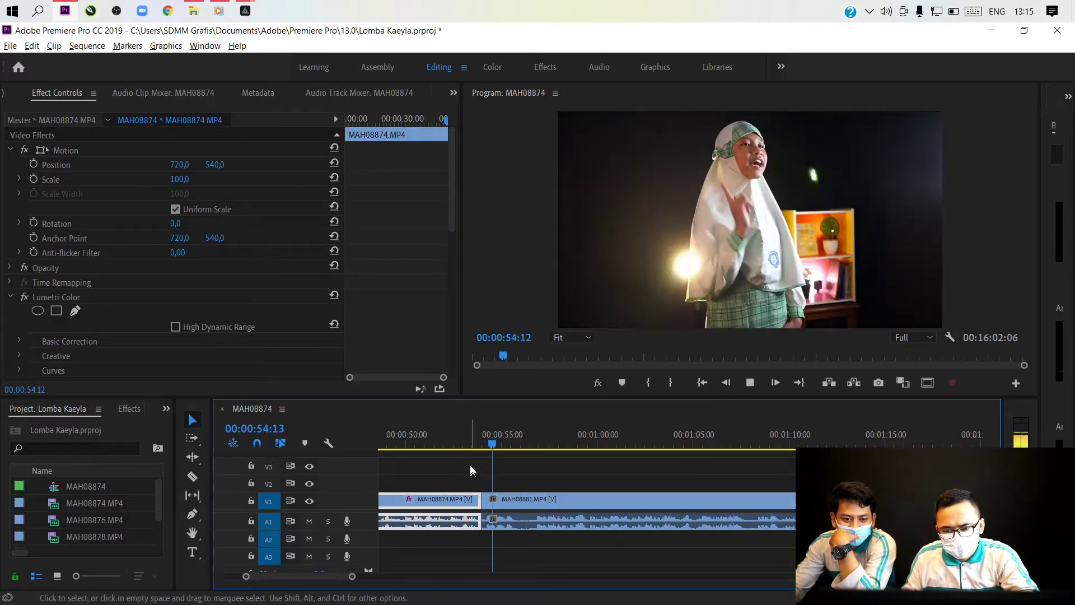
left_click(456, 441)
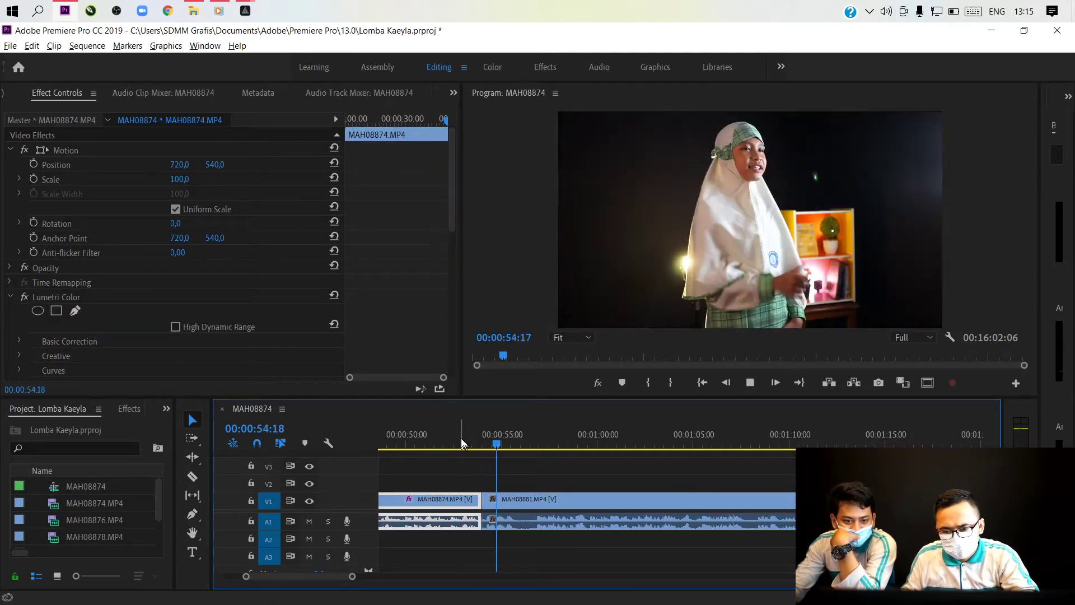
left_click(462, 443)
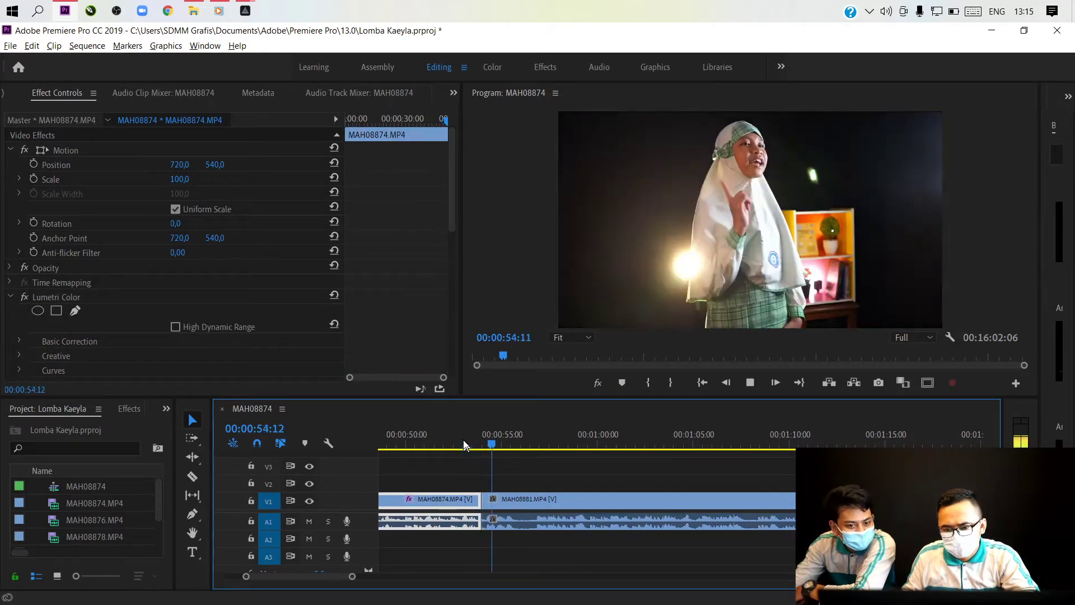
key("space")
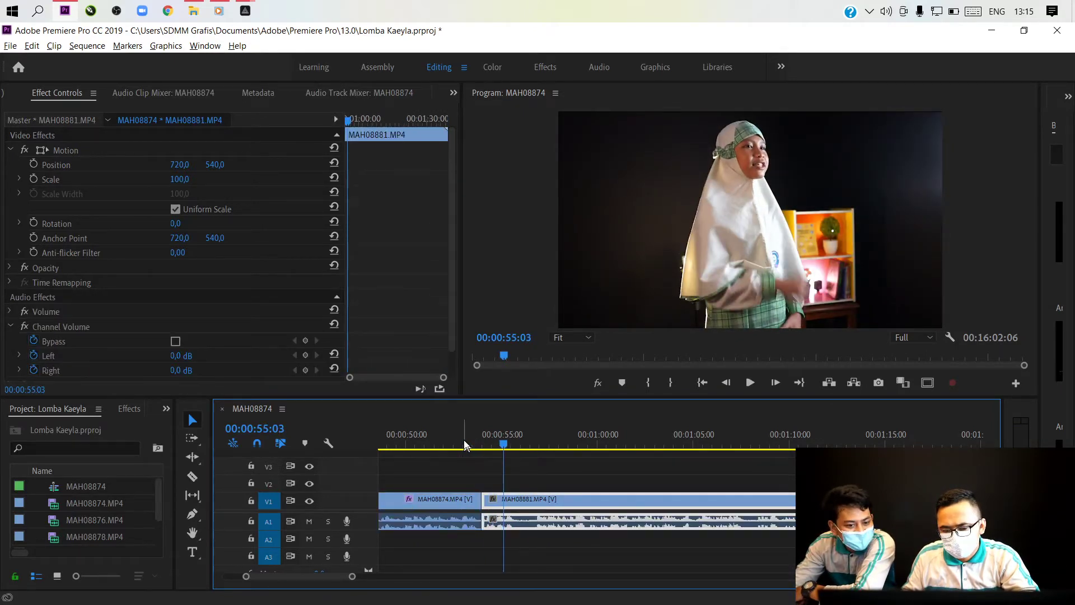
key("space")
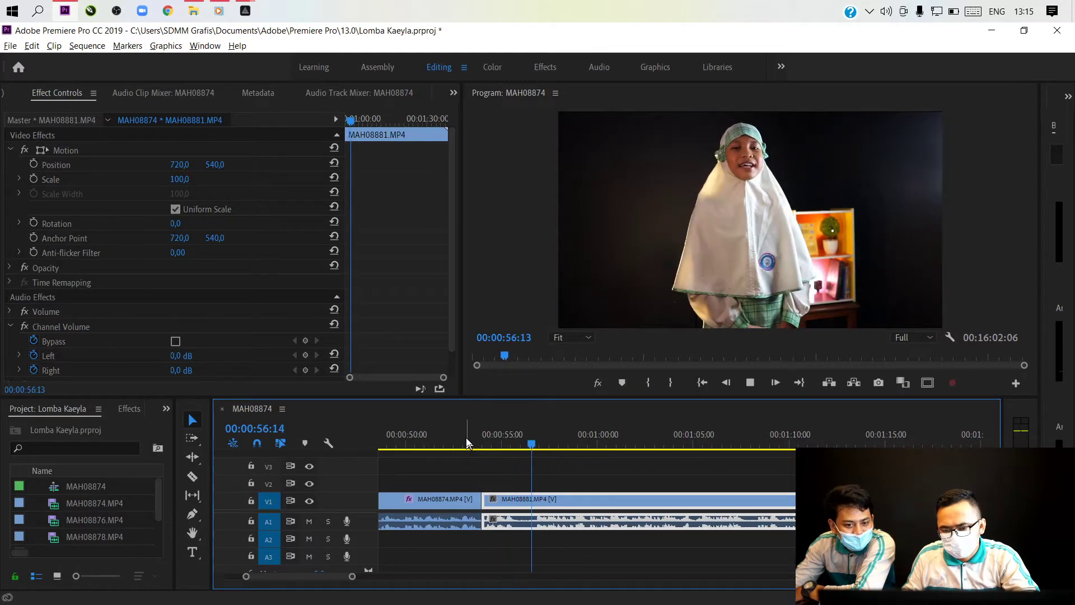
key("minus")
key("minus")
key("minus")
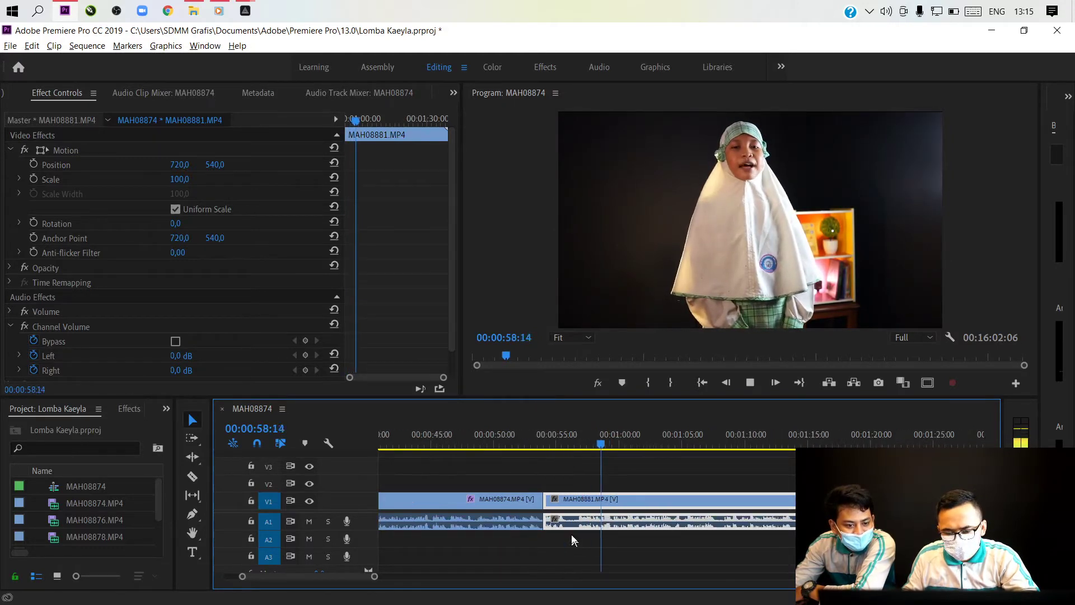
key("minus")
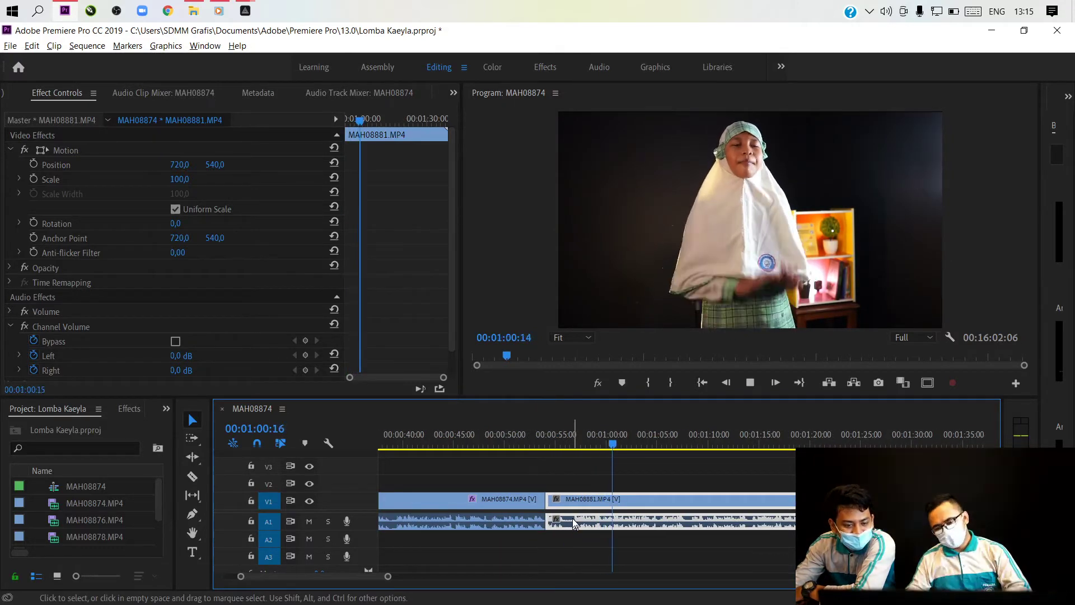
key("minus")
key("minus")
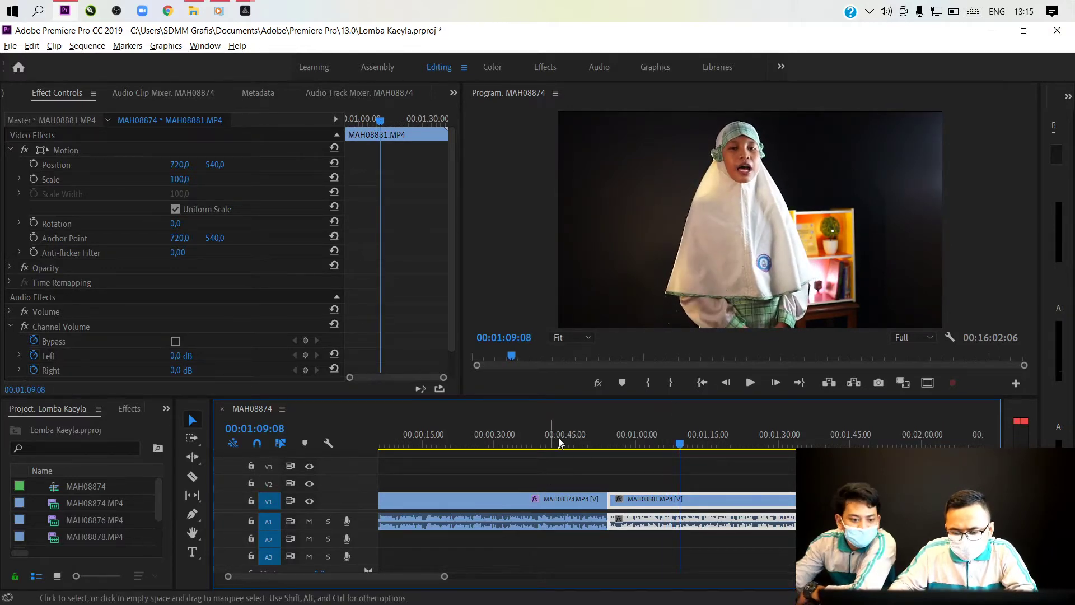
left_click(603, 438)
key("space")
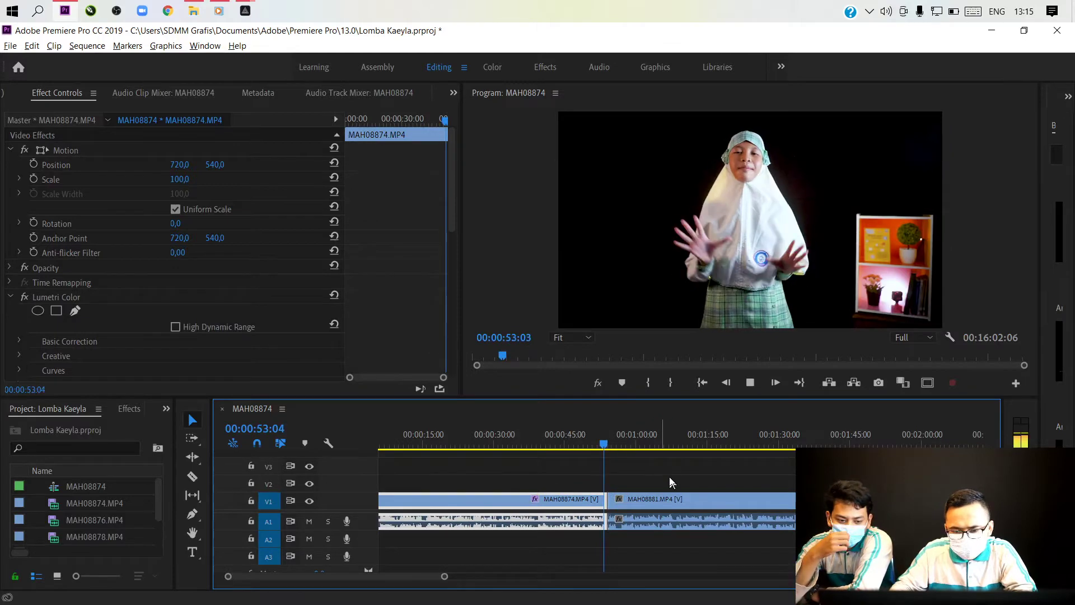
key("minus")
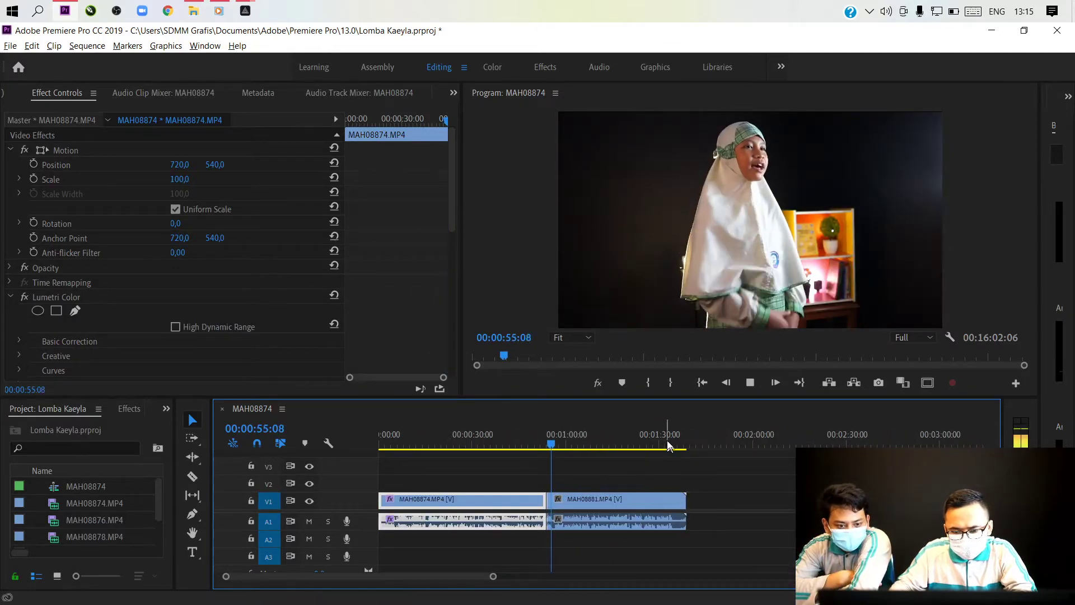
Preview the end of the MAH08881.MP4 clip, the MAH08878.MP4 clip and the start of the long MAH08874.MP4 section
left_click(666, 444)
key("space")
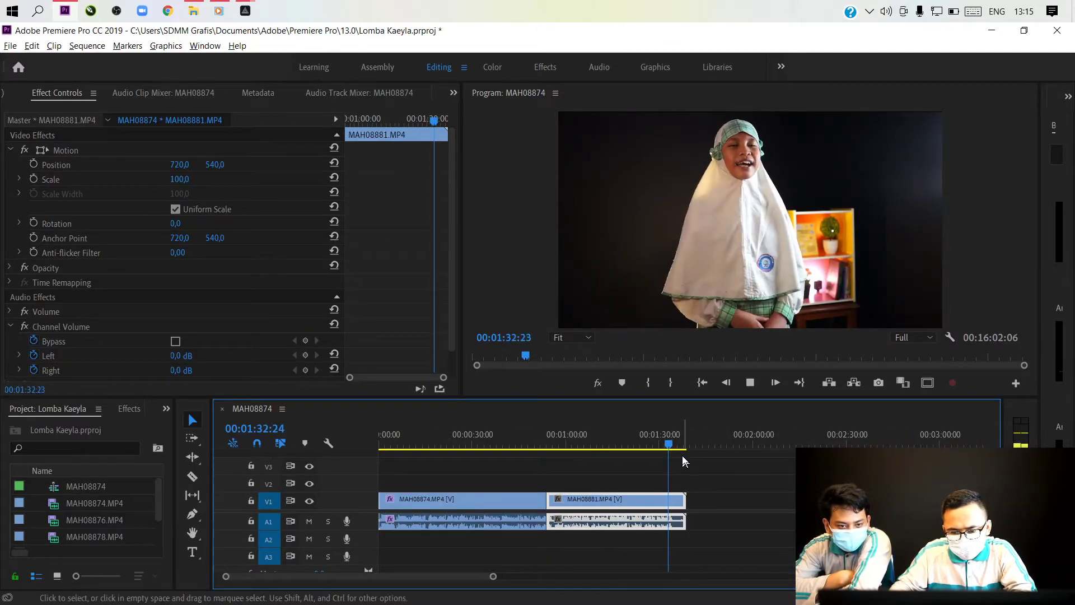
key("space")
key("minus")
key("minus")
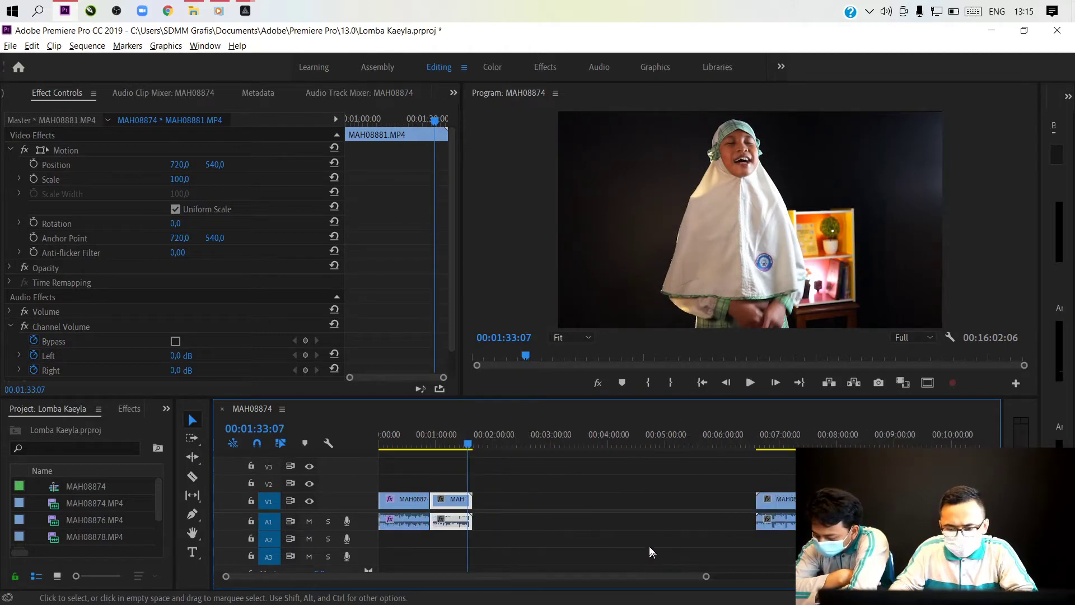
scroll(784, 509, "down", 3)
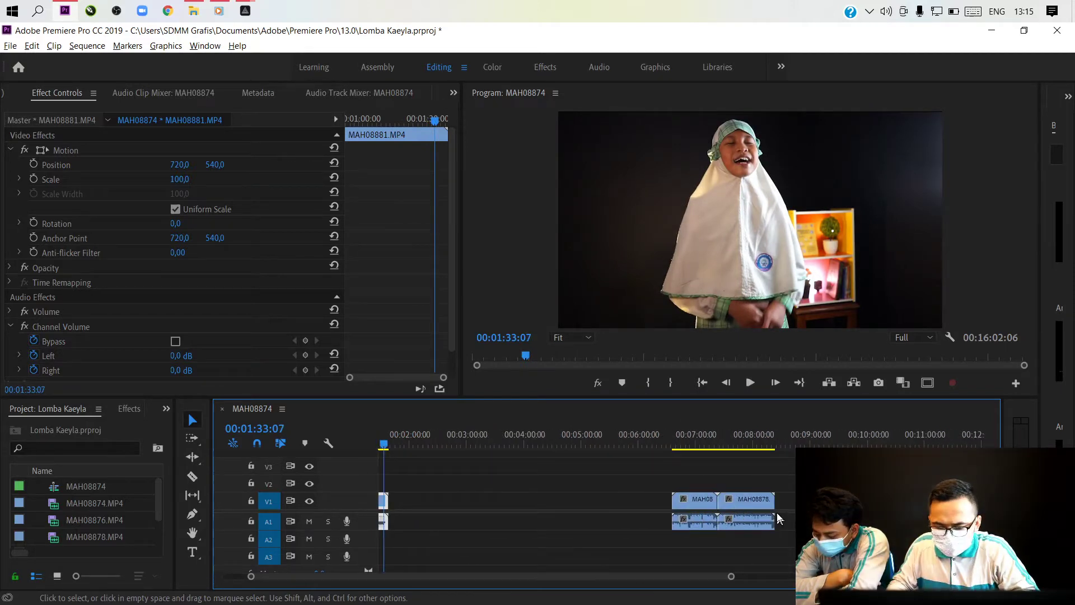
left_click(824, 444)
left_click_drag(824, 443, 724, 445)
key("space")
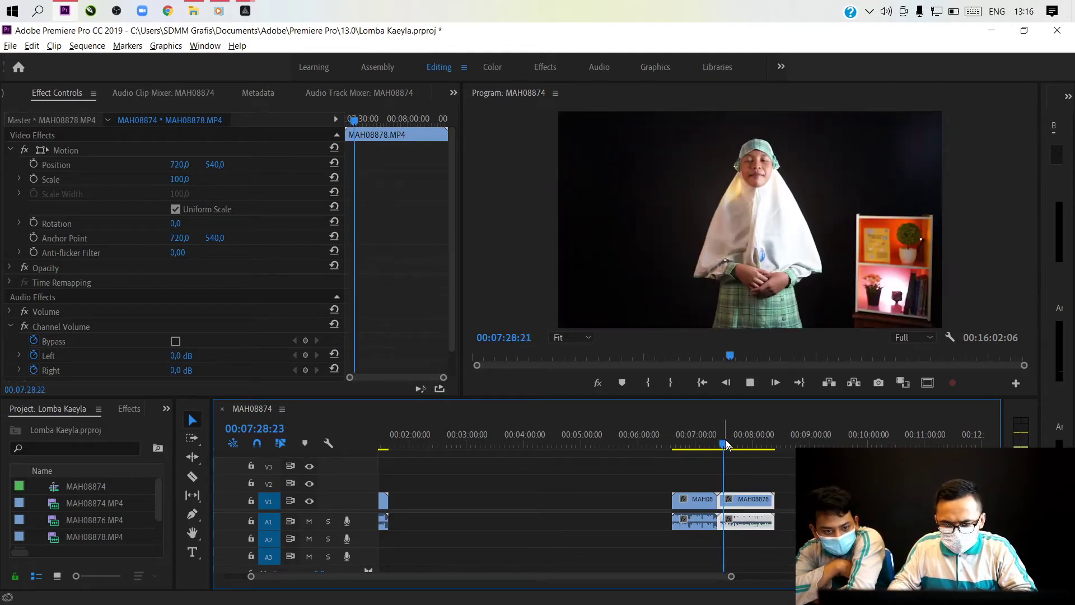
key("space")
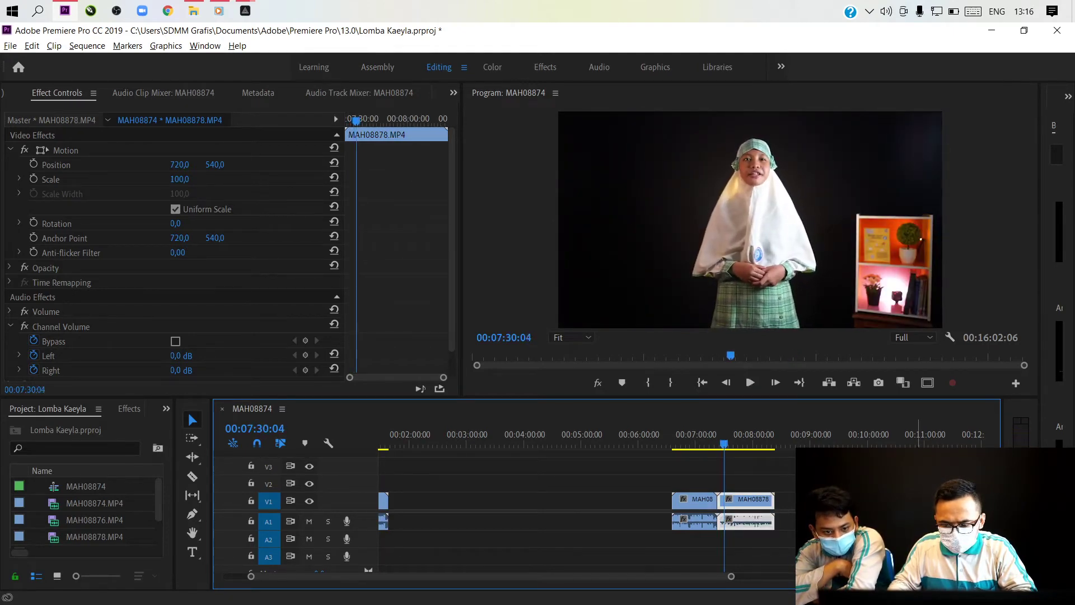
left_click(883, 444)
key("space")
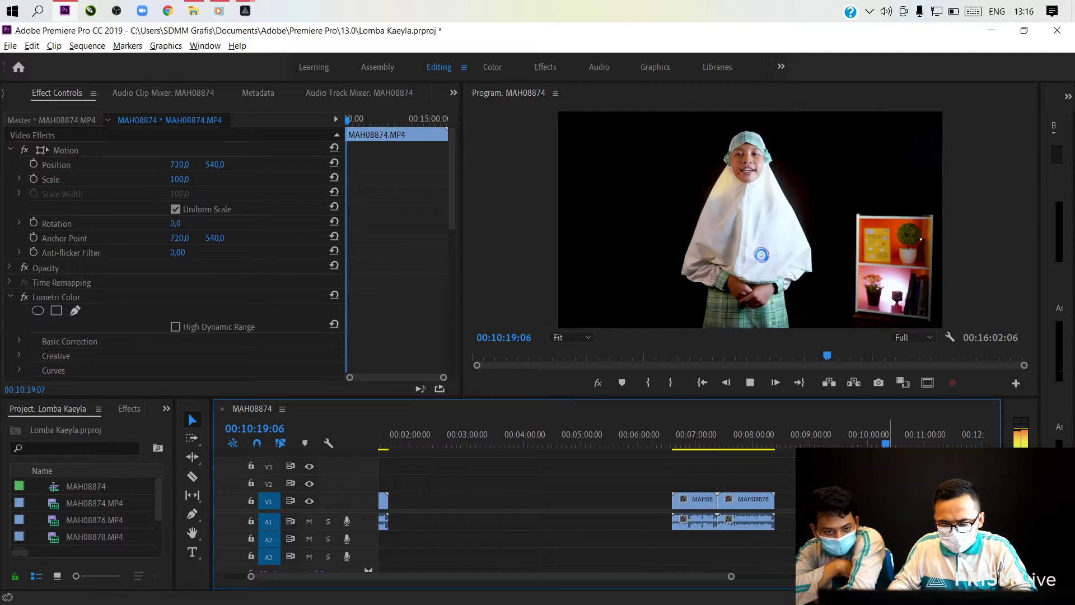
key("space")
Shift all clips after the large timeline gap later together so that the first of them starts at 00:10:19:08
key("backslash")
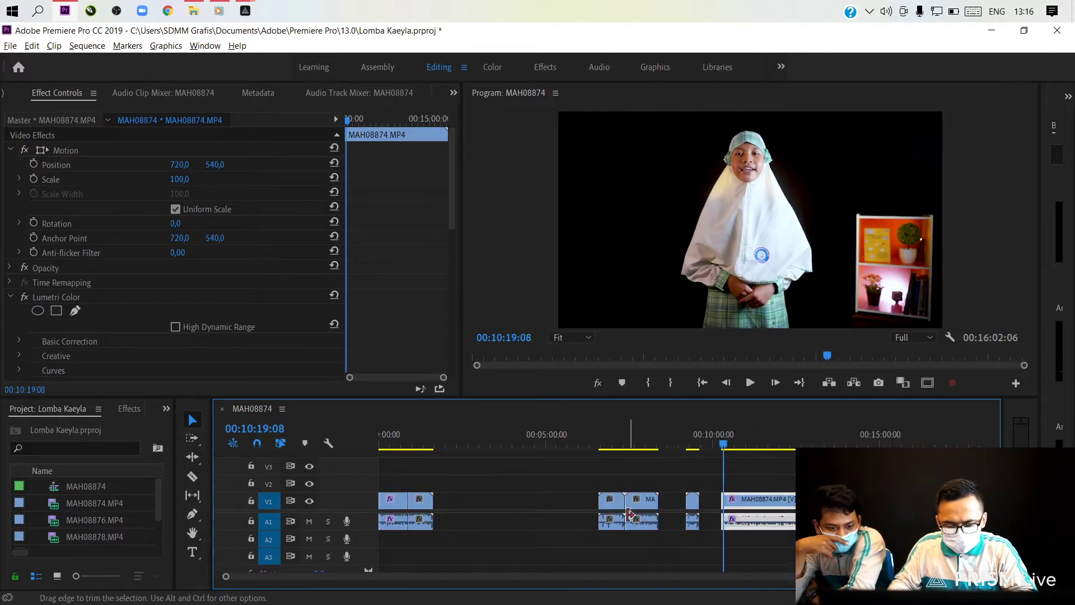
left_click_drag(576, 475, 723, 546)
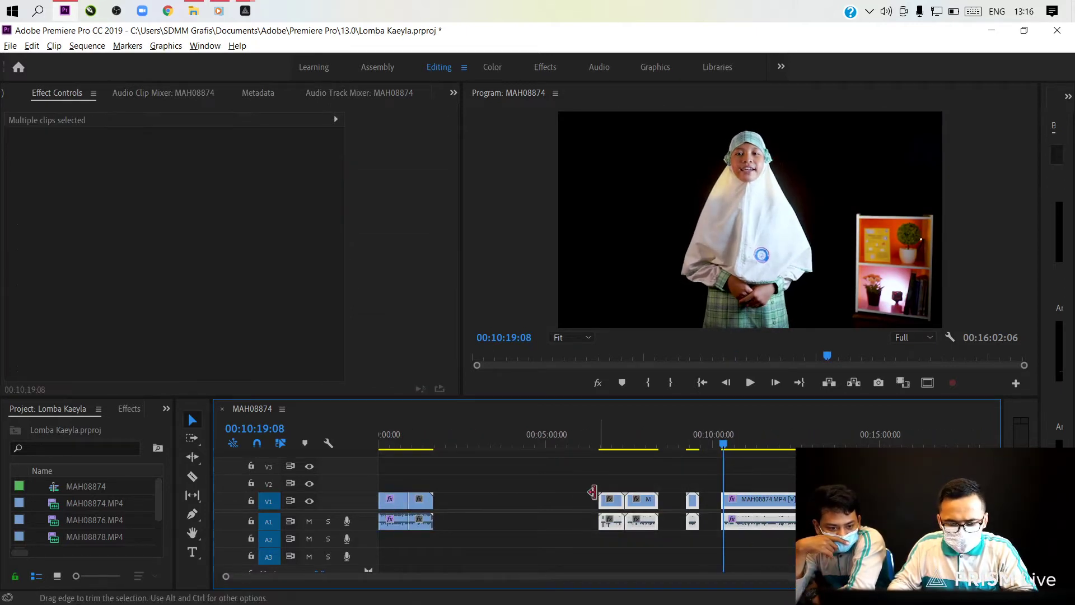
left_click(192, 437)
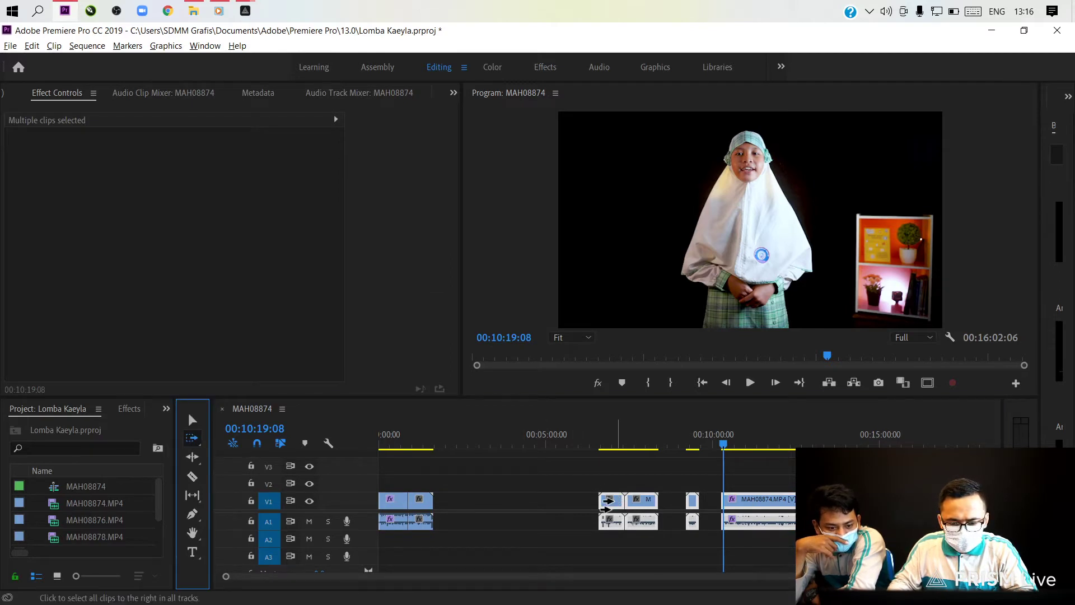
left_click_drag(606, 504, 727, 505)
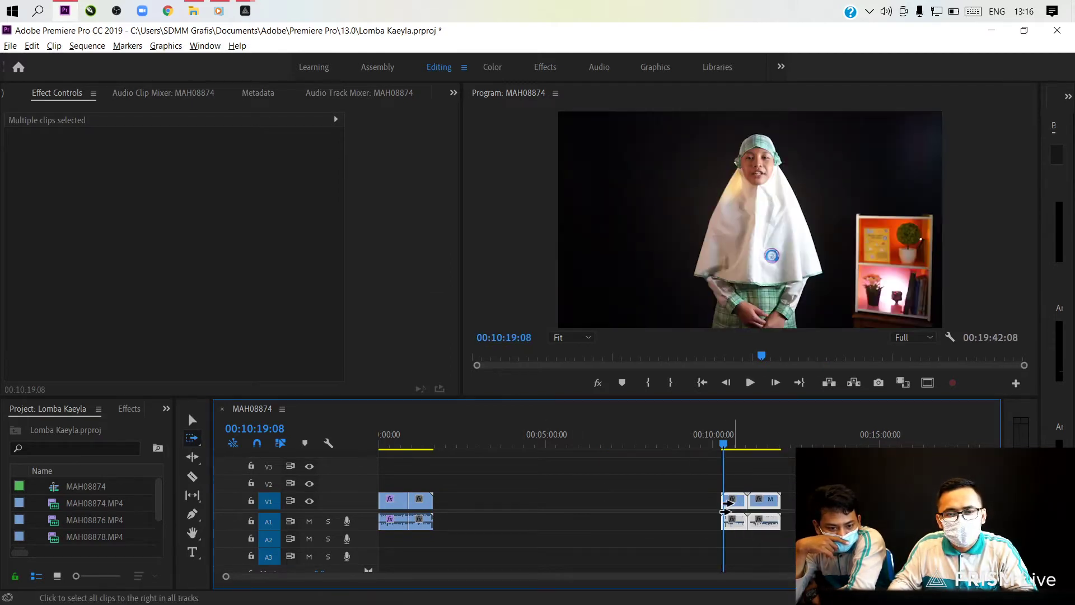
key("v")
left_click(710, 475)
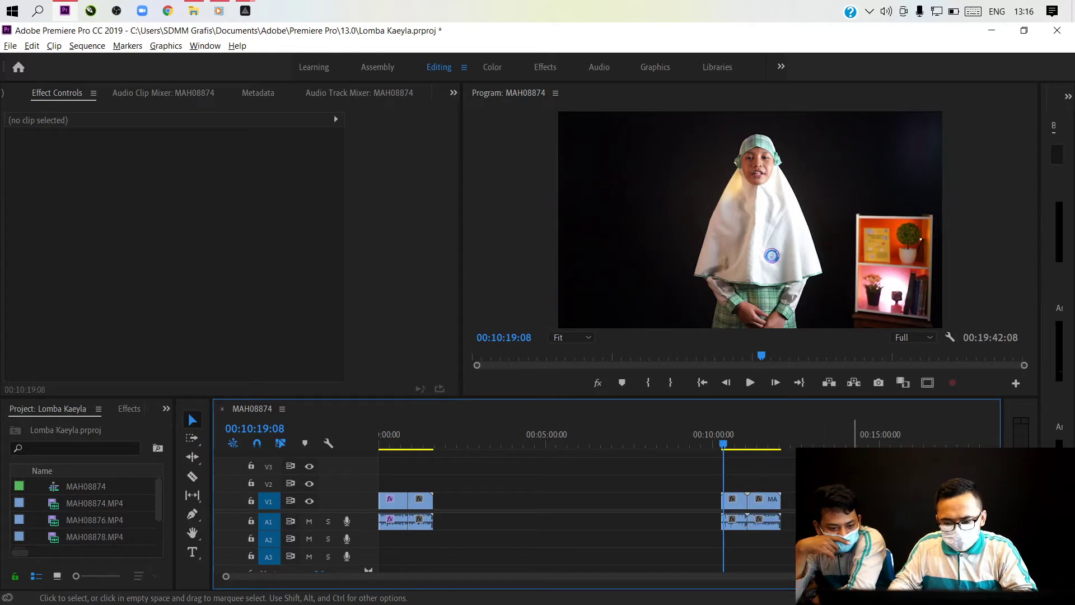
Move the long MAH08874.MP4 clip directly behind the MAH08881.MP4 clip, closing the gap between them, and save the project
left_click(878, 502)
left_click_drag(878, 503, 532, 504)
left_click(471, 507)
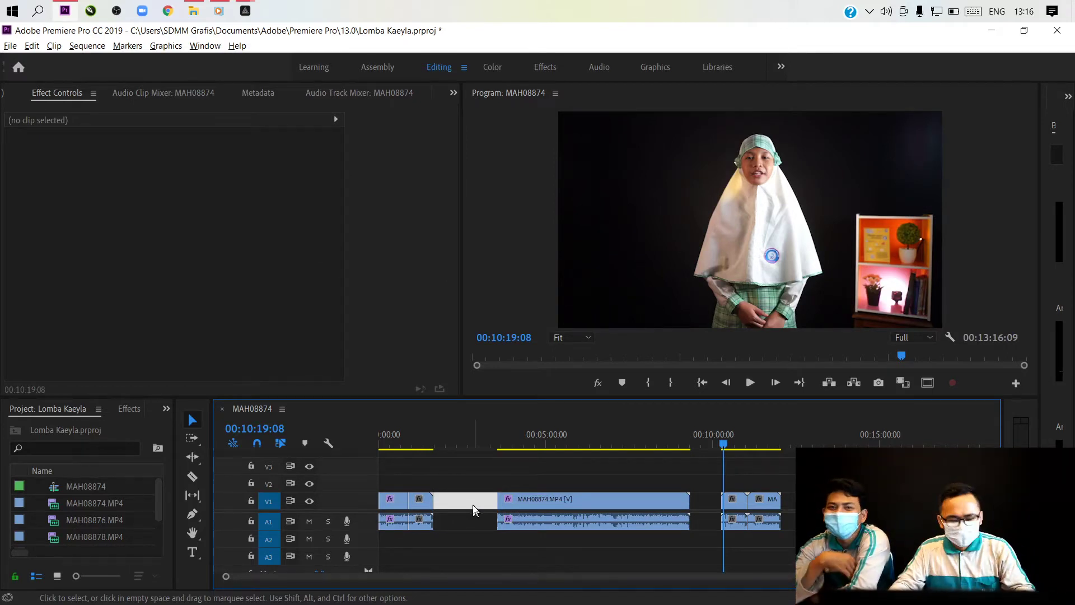
key("Delete")
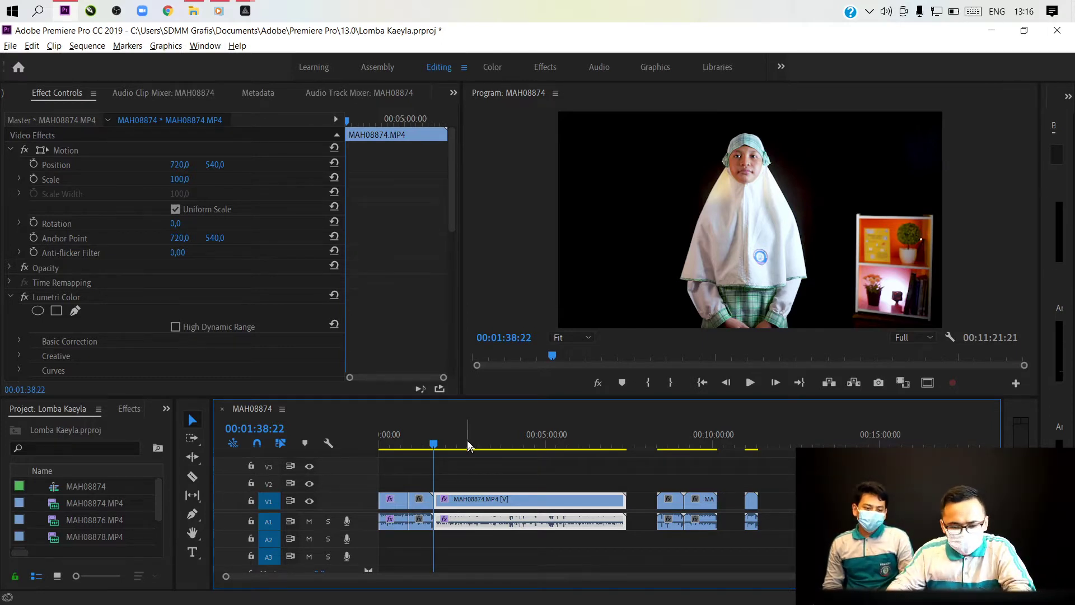
key("ctrl+s")
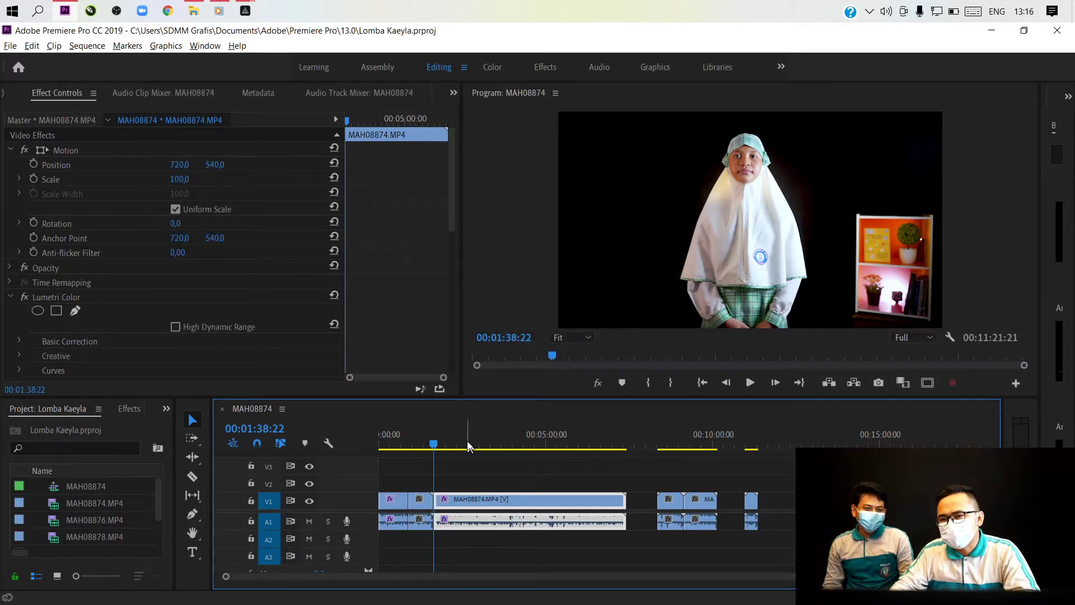
key("ctrl+s")
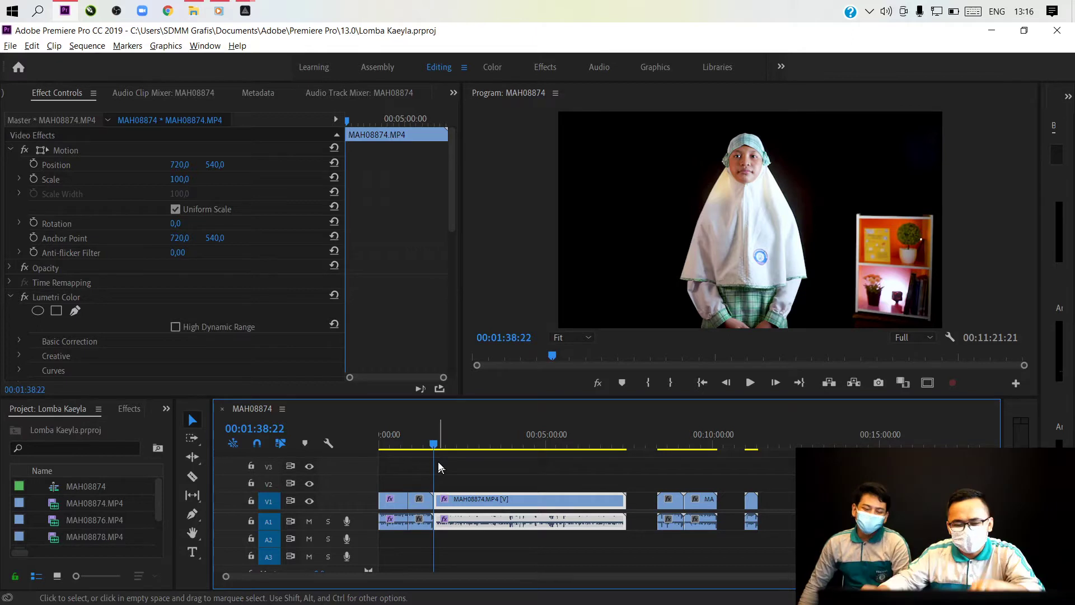
Place the playhead at 00:01:34:10 near the end of the MAH08881.MP4 clip and save the project
scroll(439, 504, "up", 5)
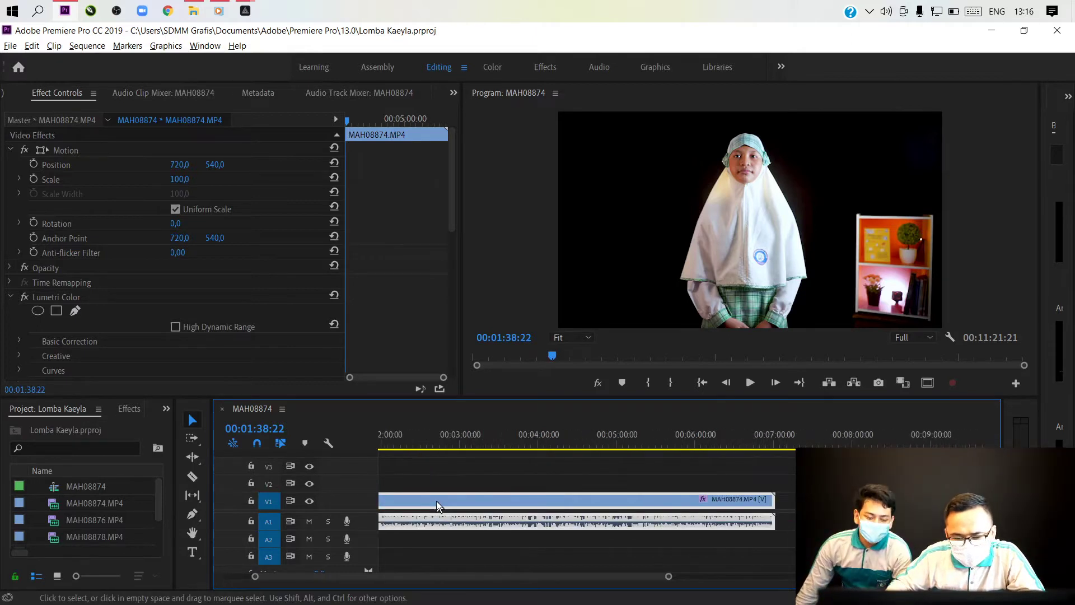
scroll(448, 496, "up", 2)
left_click_drag(543, 437, 556, 437)
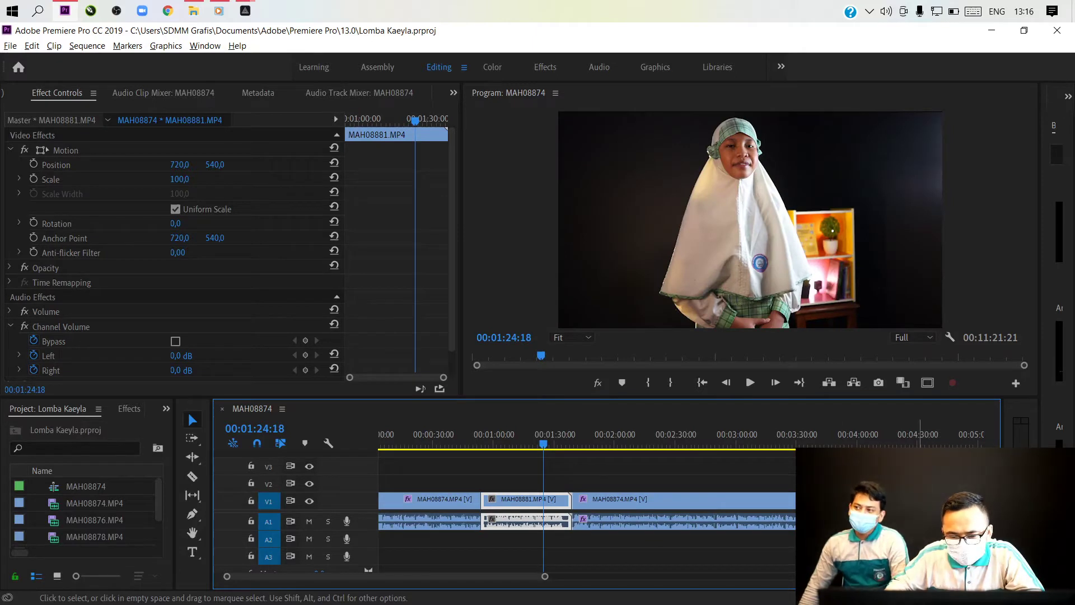
left_click(563, 444)
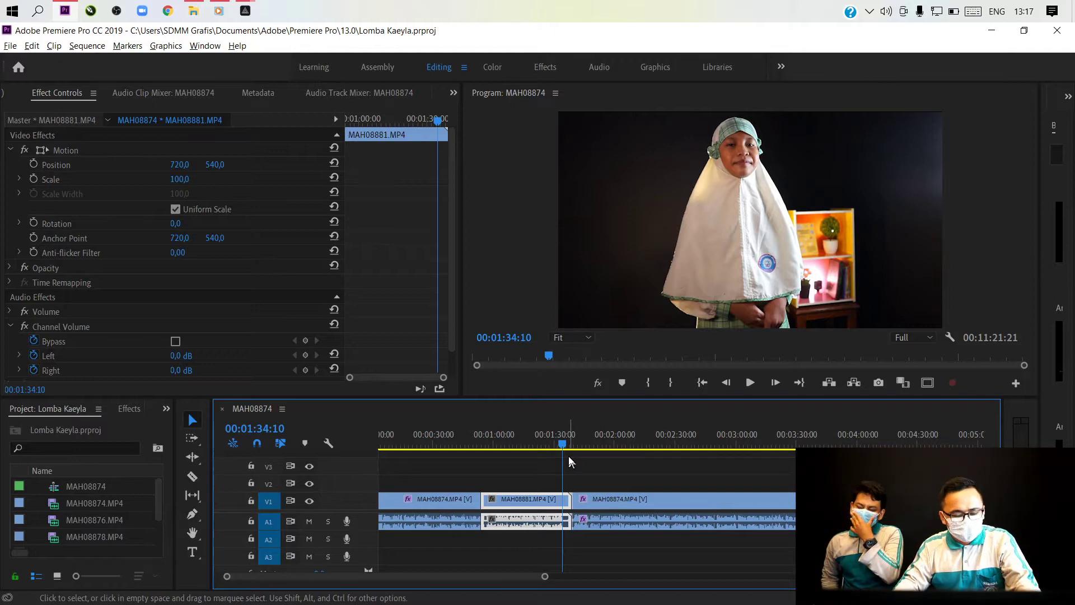
key("ctrl+s")
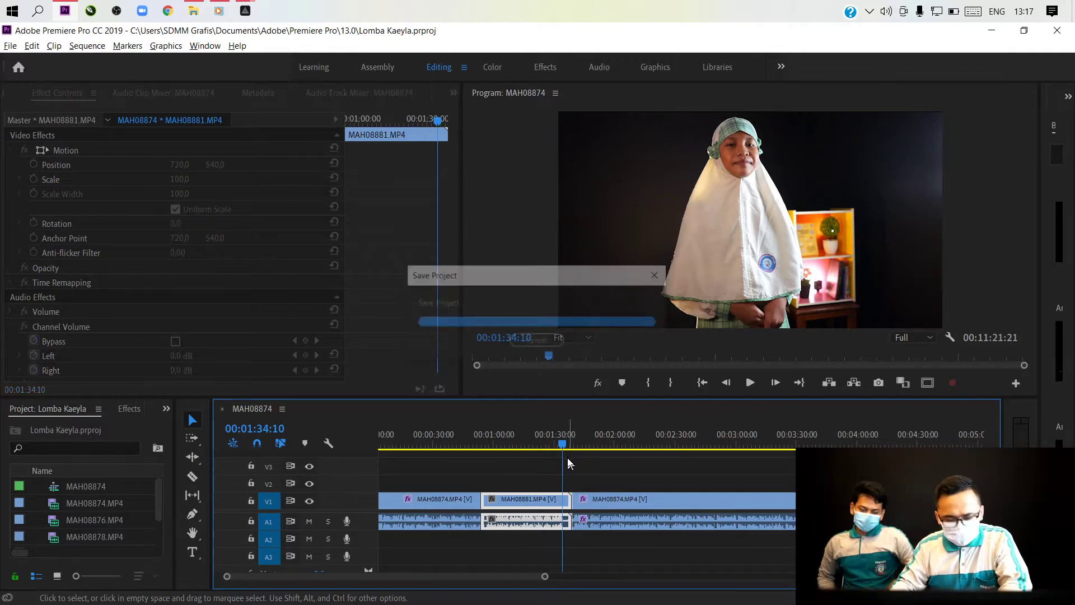
Play and step back through the end of the MAH08881.MP4 clip and split it at 00:01:34:14
key("space")
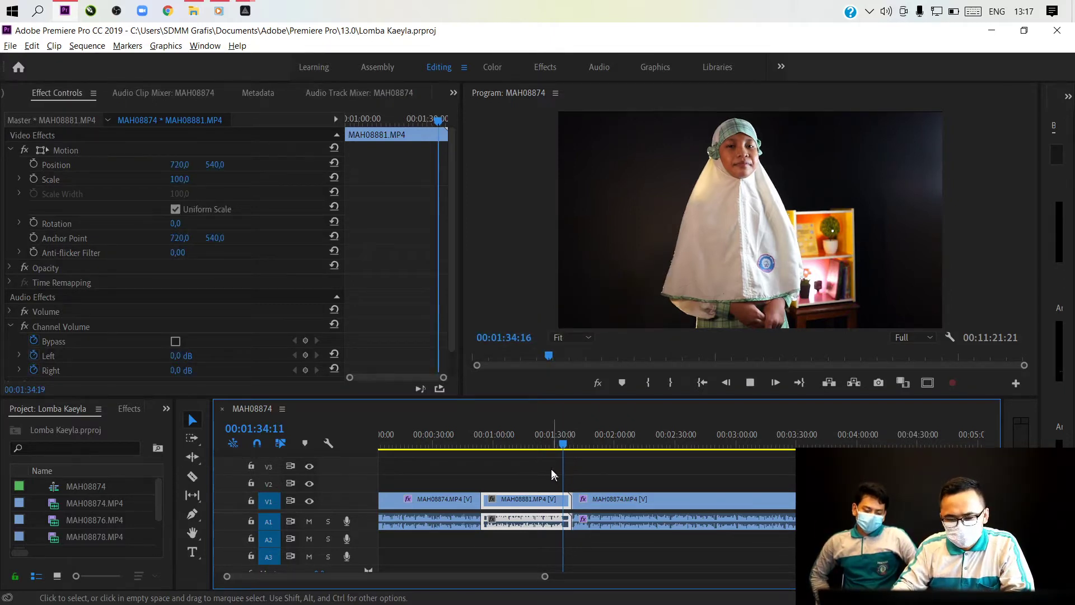
key("space")
key("equal")
key("equal")
key("equal")
key("equal")
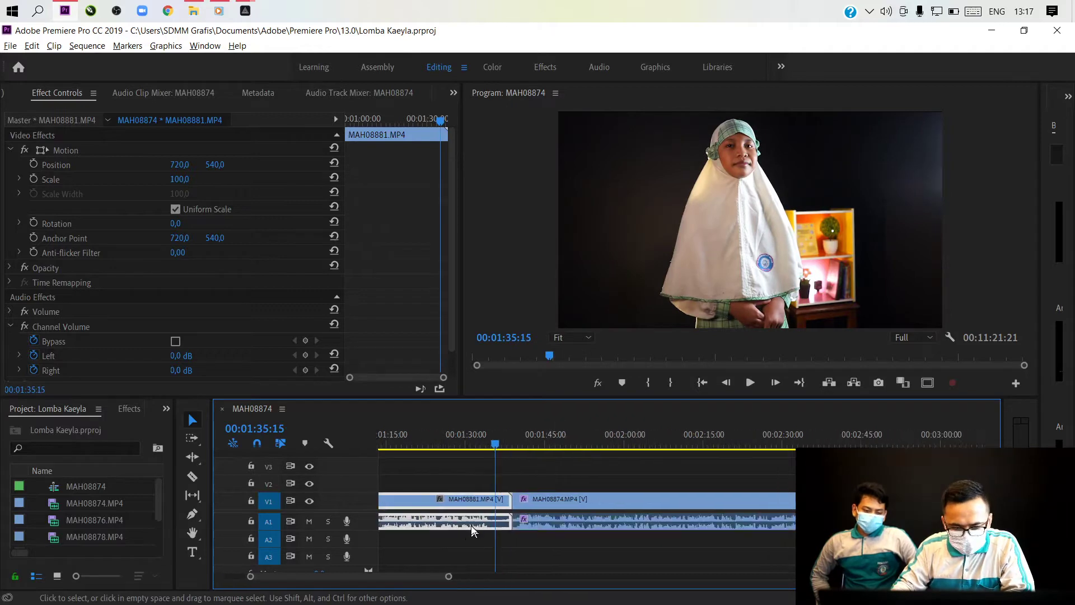
key("Left")
key("Left")
key("Left")
key("Left")
key("Left")
key("Left")
key("Left")
key("Left")
key("Left")
key("Left")
key("Left")
key("Left")
key("Left")
key("Left")
key("Left")
key("Left")
key("Left")
key("Left")
key("Left")
key("Left")
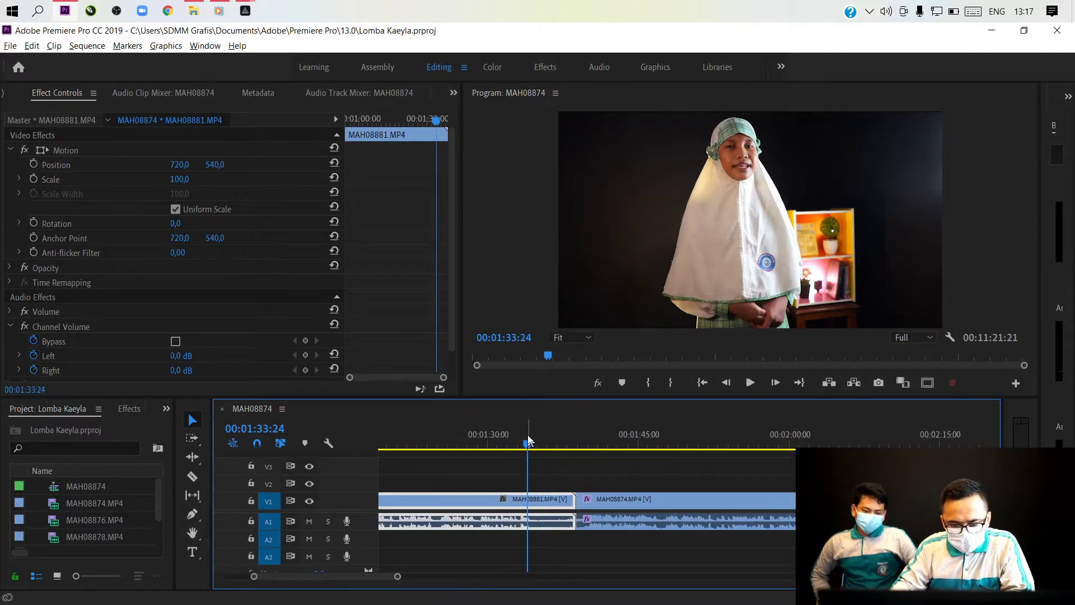
key("c")
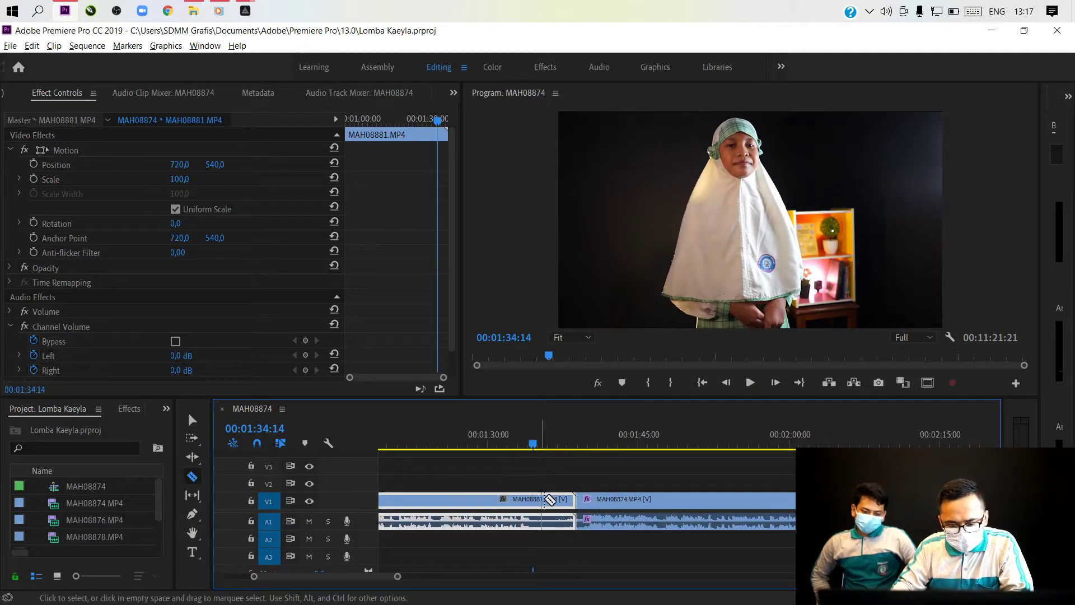
left_click(542, 502)
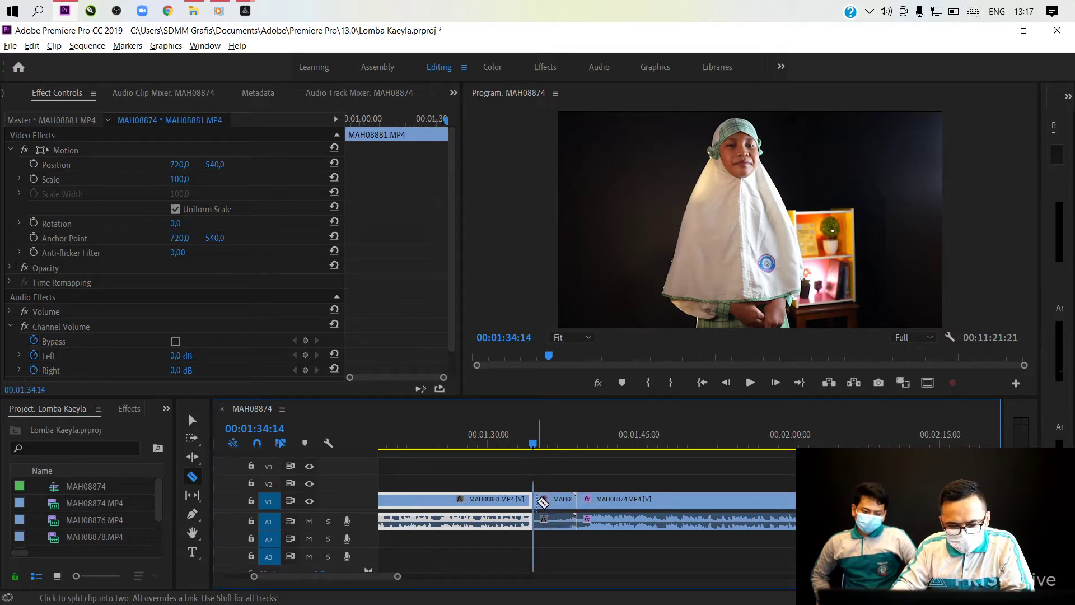
Ripple delete the cut-off end of MAH08881.MP4 so the long MAH08874.MP4 clip follows directly
key("v")
left_click(545, 503)
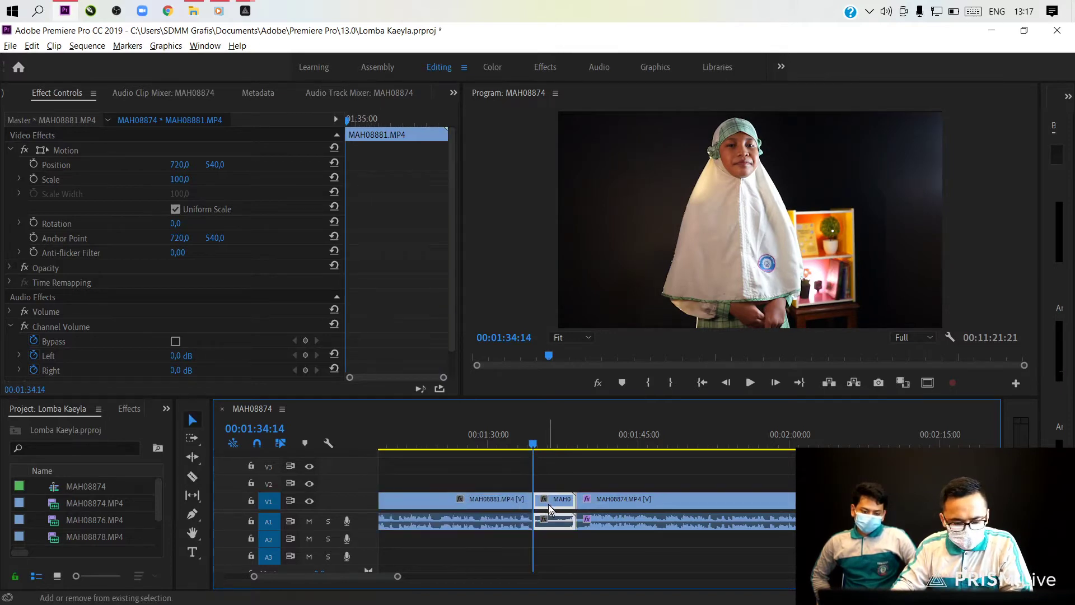
key("shift+Delete")
Play repeatedly across the join between MAH08881.MP4 and the long MAH08874.MP4 clip to check the transition
left_click(526, 431)
key("space")
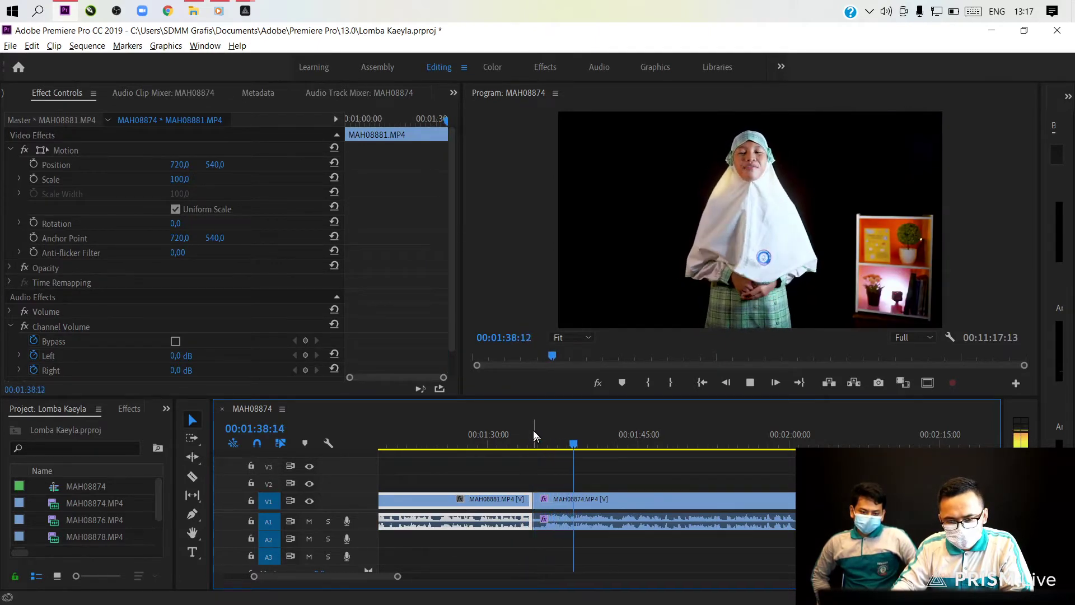
key("space")
left_click(533, 433)
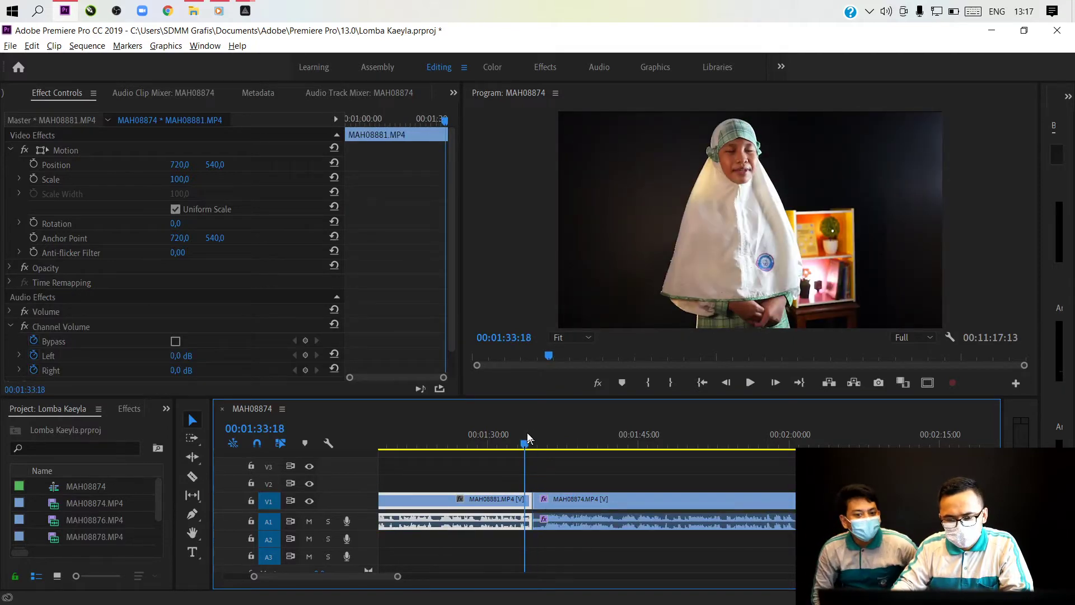
key("space")
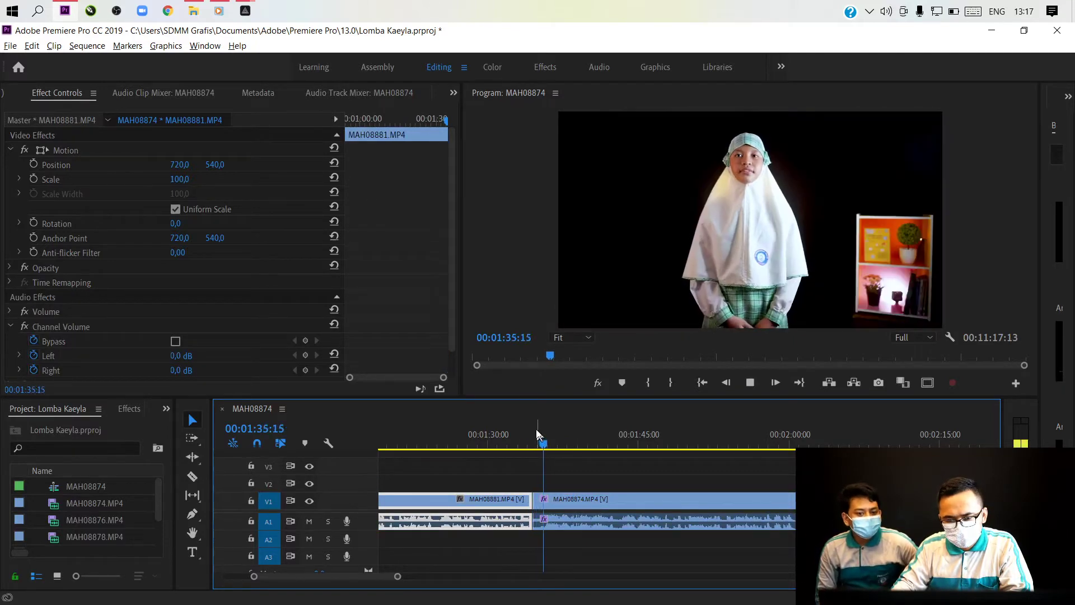
left_click(508, 432)
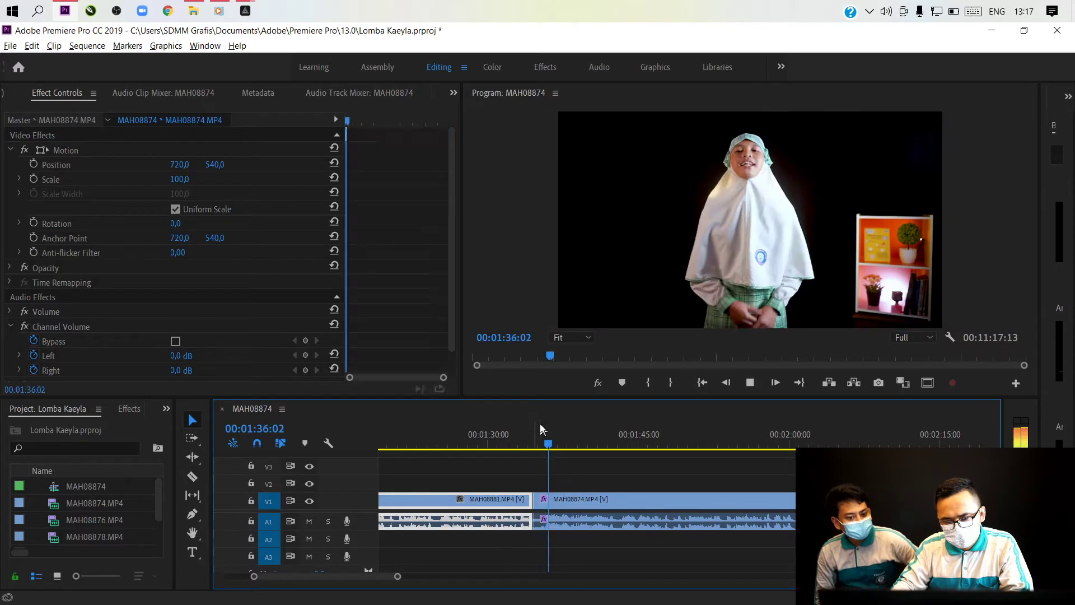
key("space")
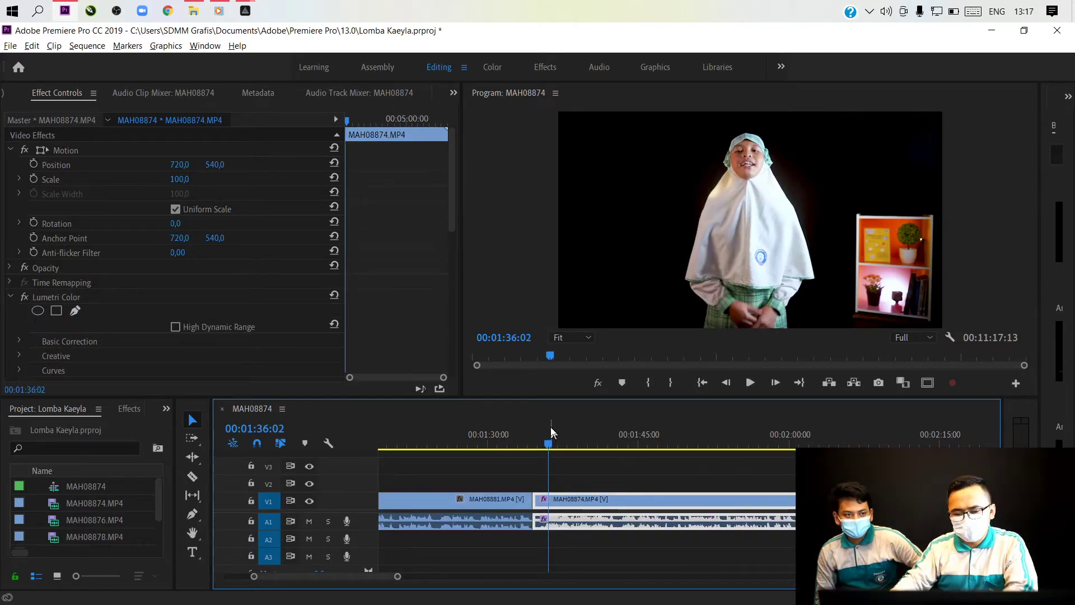
left_click(539, 434)
key("space")
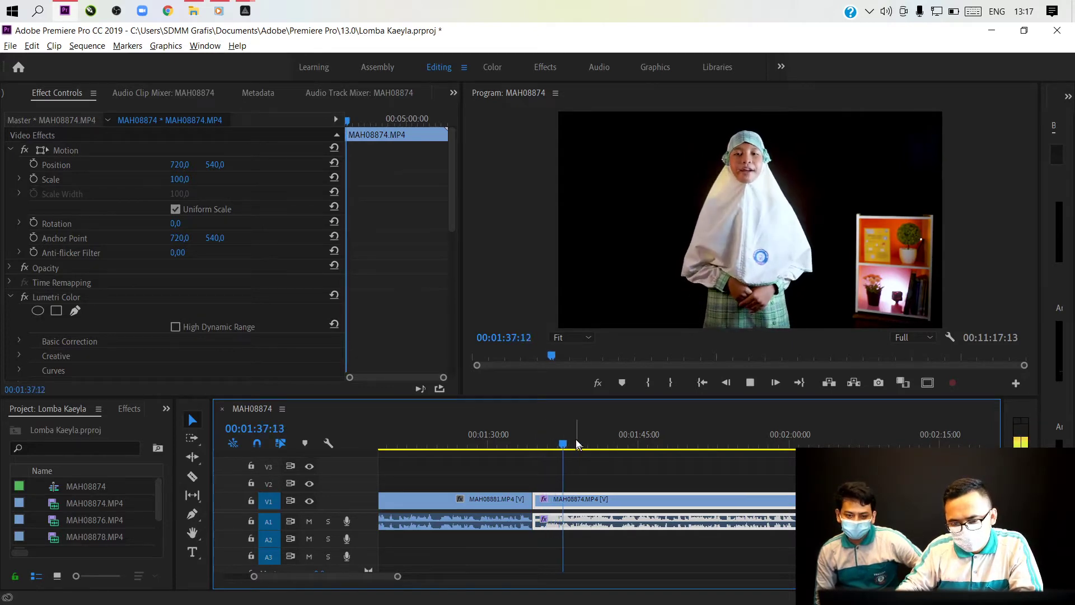
key("space")
left_click(469, 446)
key("space")
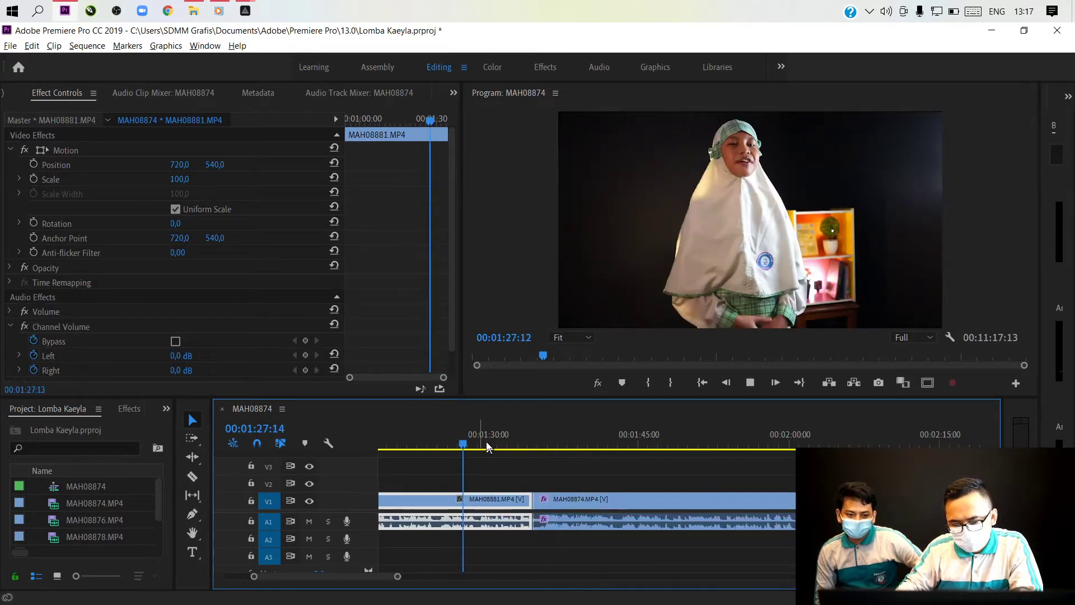
left_click(541, 445)
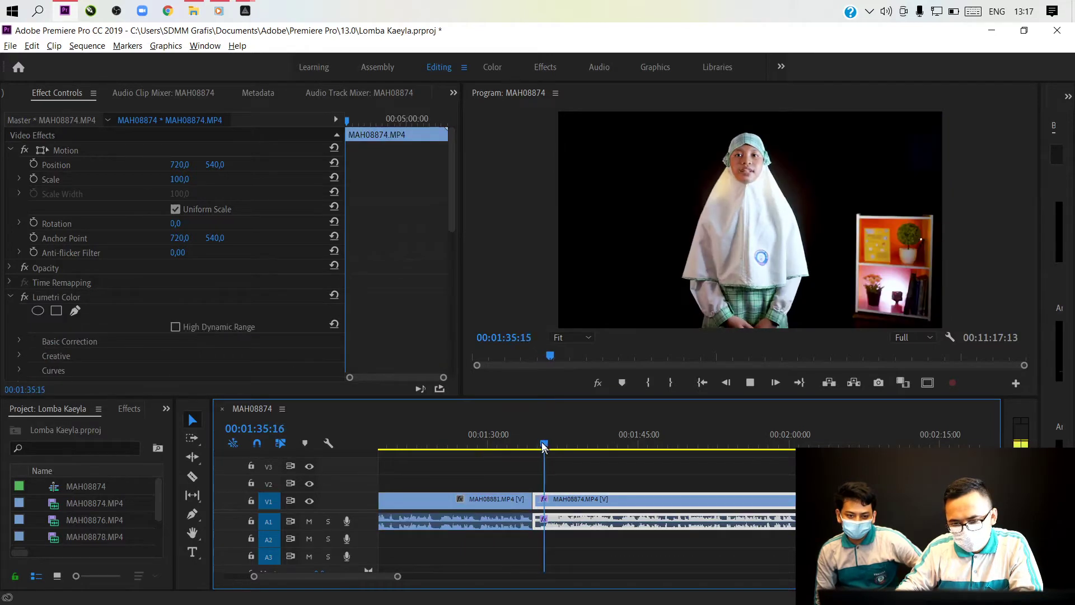
key("space")
left_click(495, 447)
key("space")
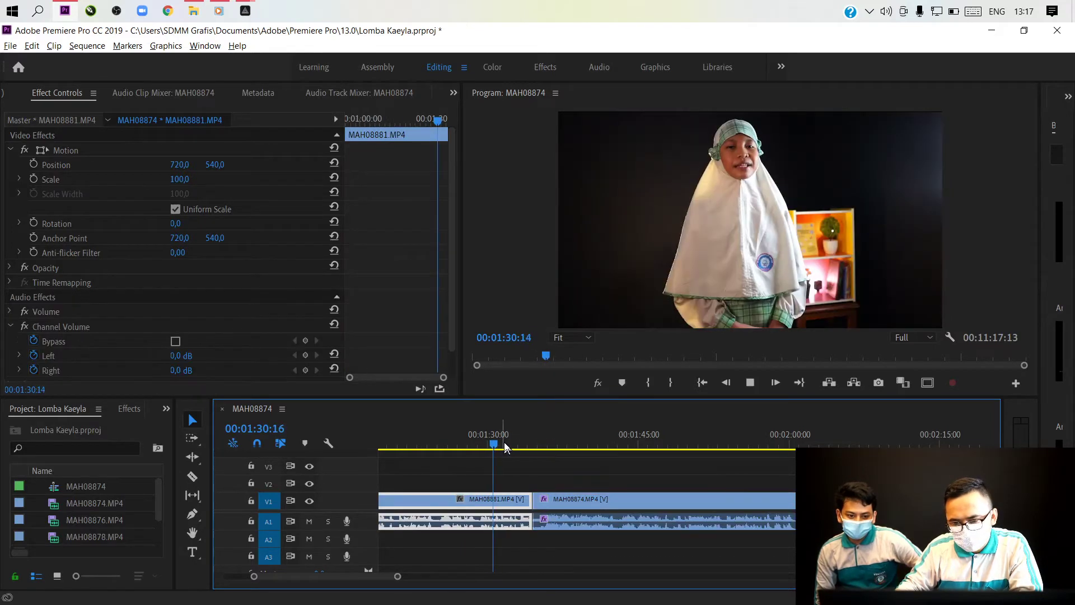
key("space")
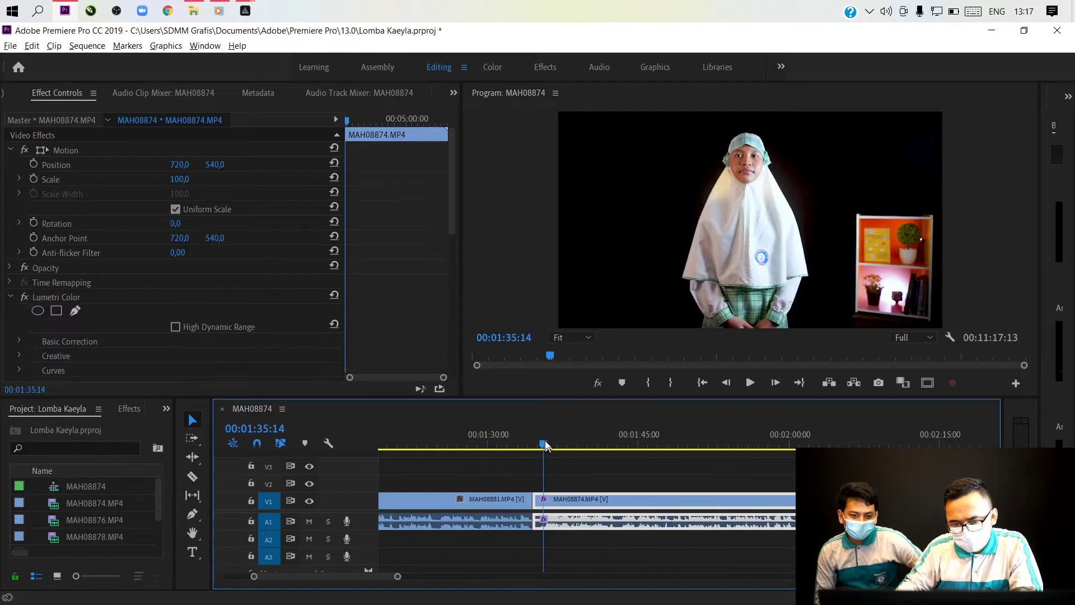
left_click(502, 448)
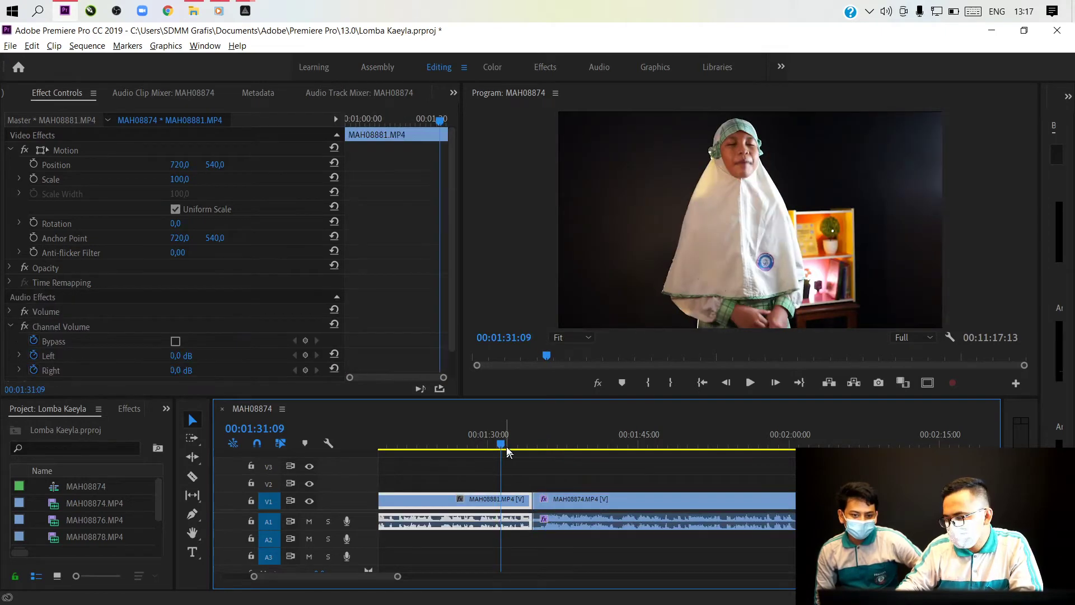
left_click(514, 444)
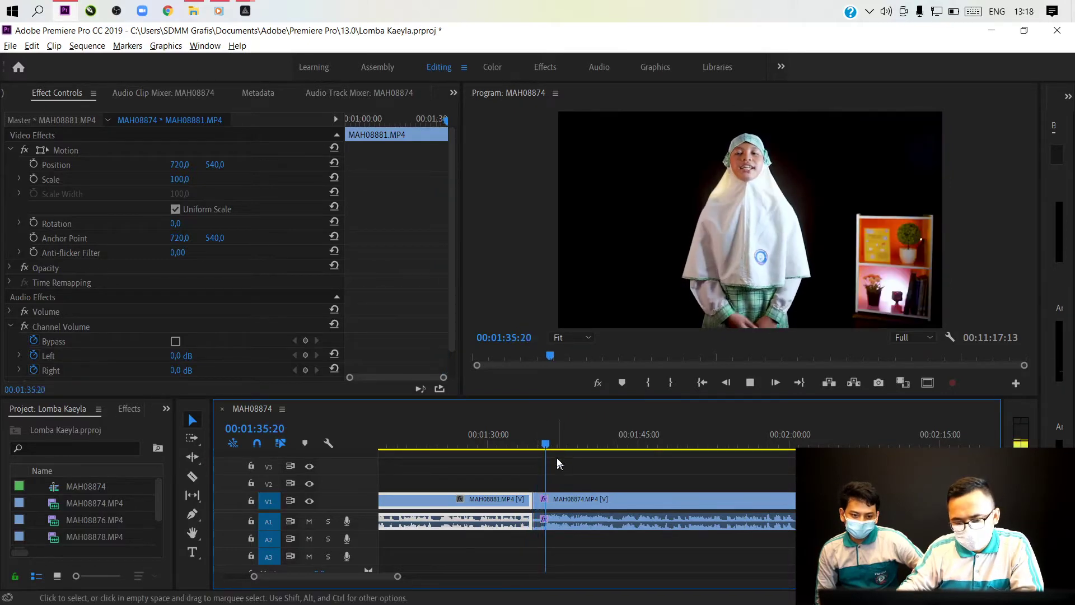
key("space")
key("space")
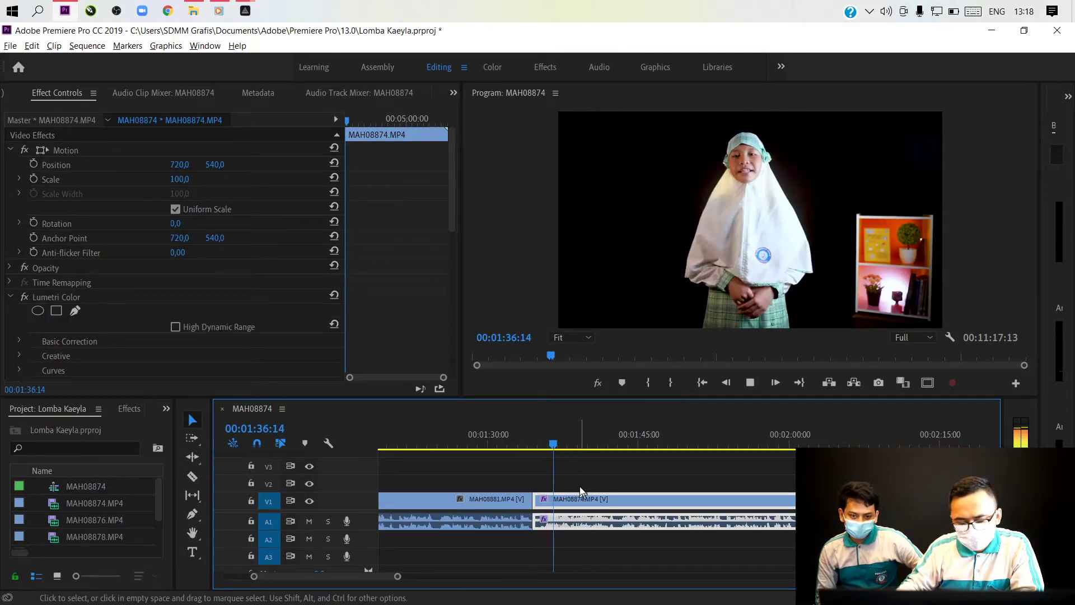
Play through the long MAH08874.MP4 clip from its start to review it, with the system volume lowered
scroll(582, 492, "down", 1)
key("minus")
key("minus")
key("minus")
key("minus")
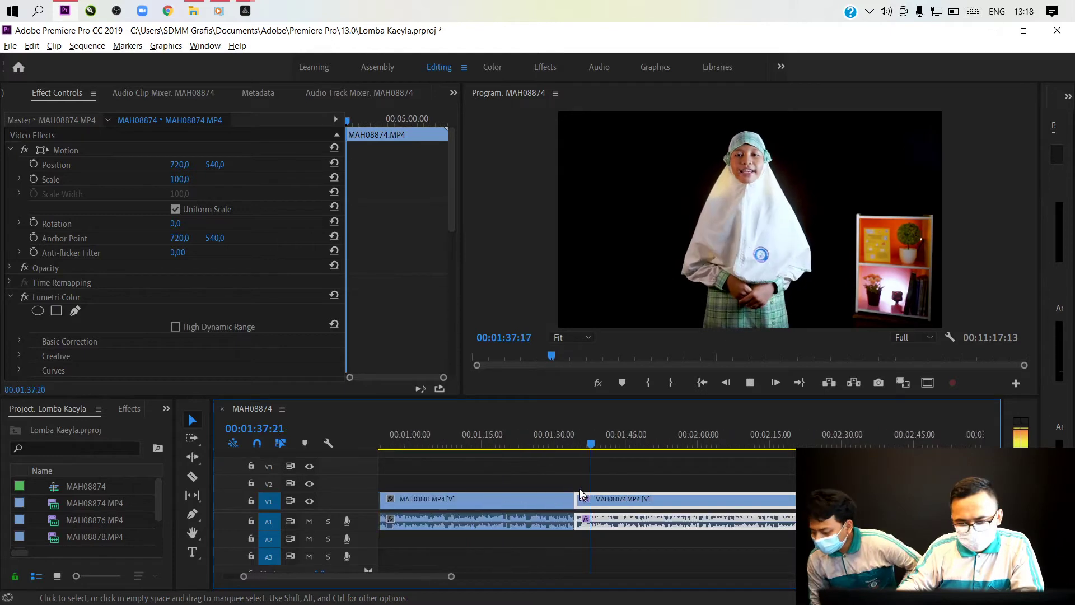
key("minus")
key("minus")
key("minus")
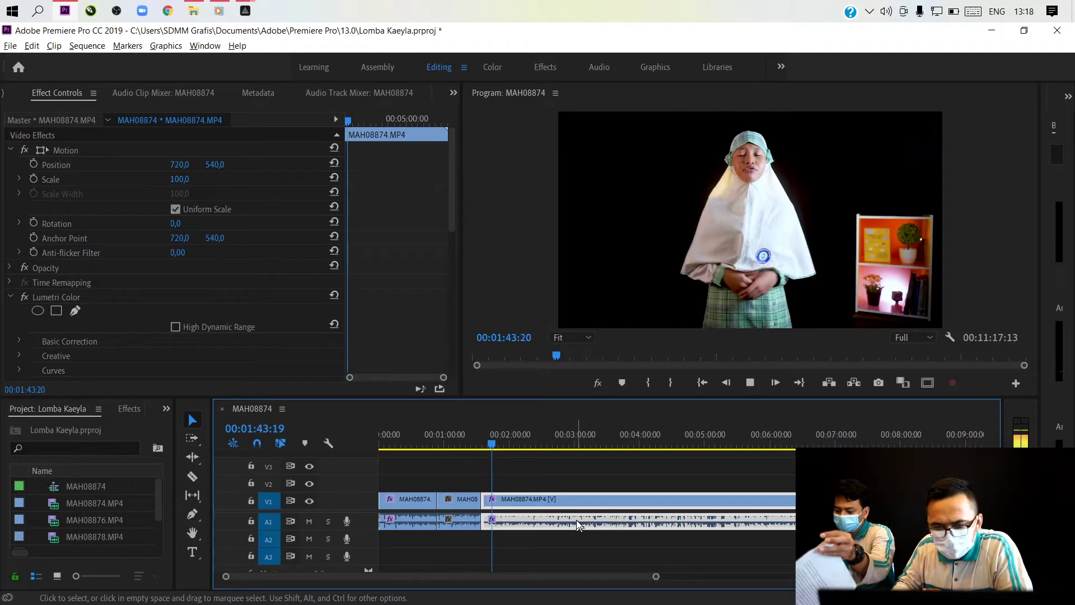
key("XF86AudioLowerVolume")
key("XF86AudioLowerVolume")
key("XF86AudioLowerVolume")
key("XF86AudioLowerVolume")
key("XF86AudioLowerVolume")
key("XF86AudioLowerVolume")
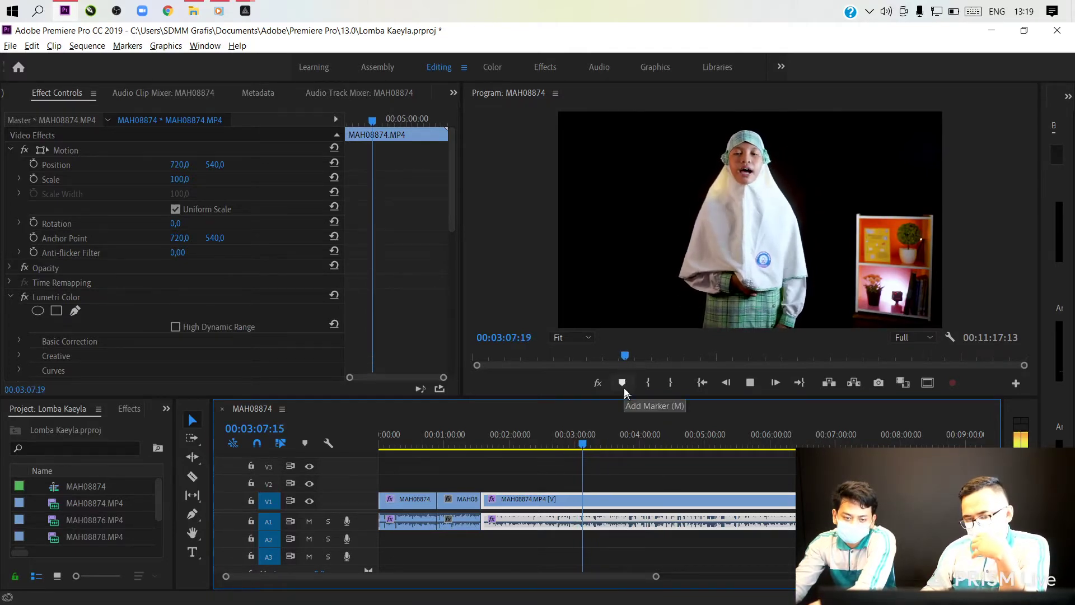
Play the long MAH08874.MP4 clip from about 00:03:02 to find the end of the passage, and split it at 00:03:19:00
left_click(579, 428)
key("equal")
scroll(592, 495, "up", 2)
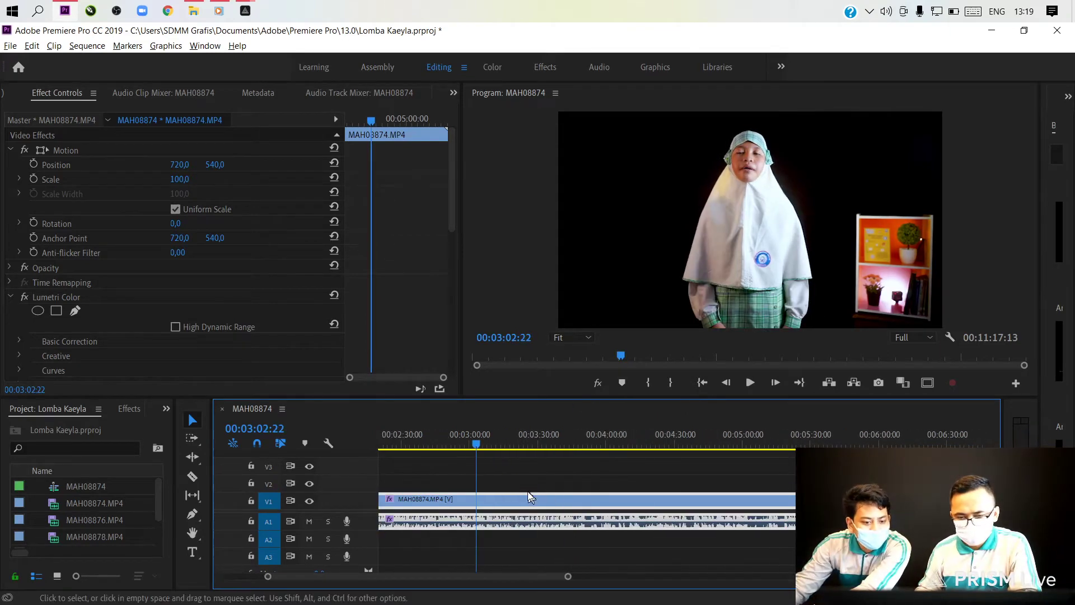
key("space")
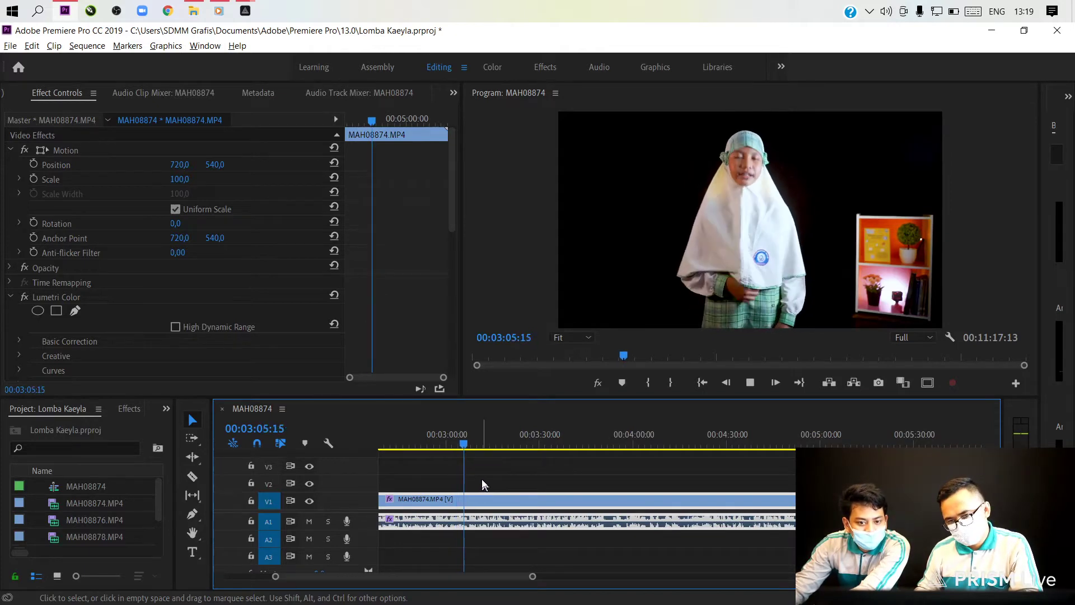
key("space")
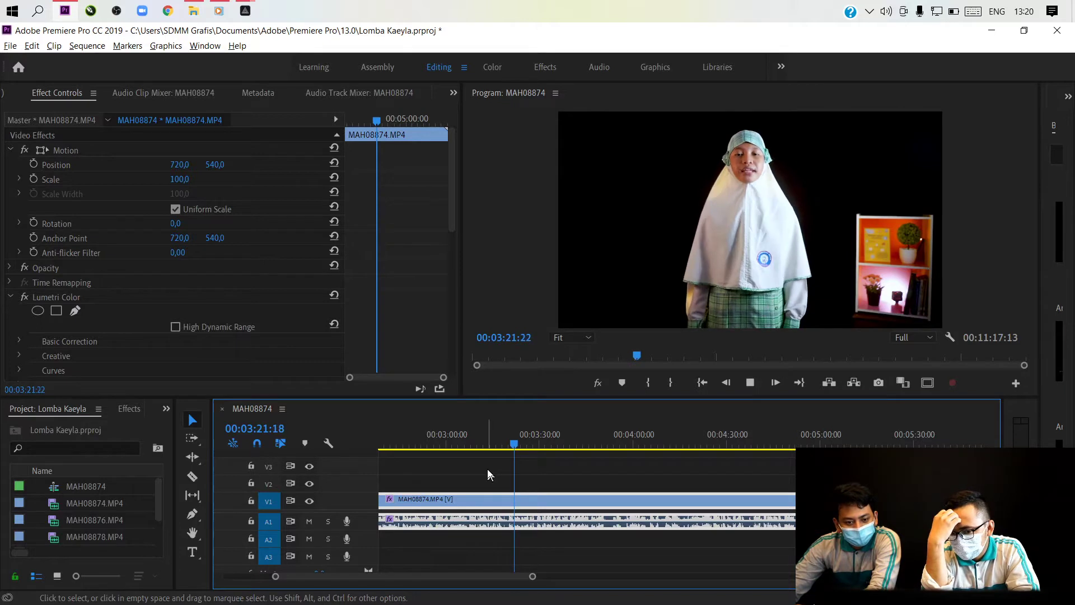
key("space")
left_click(502, 438)
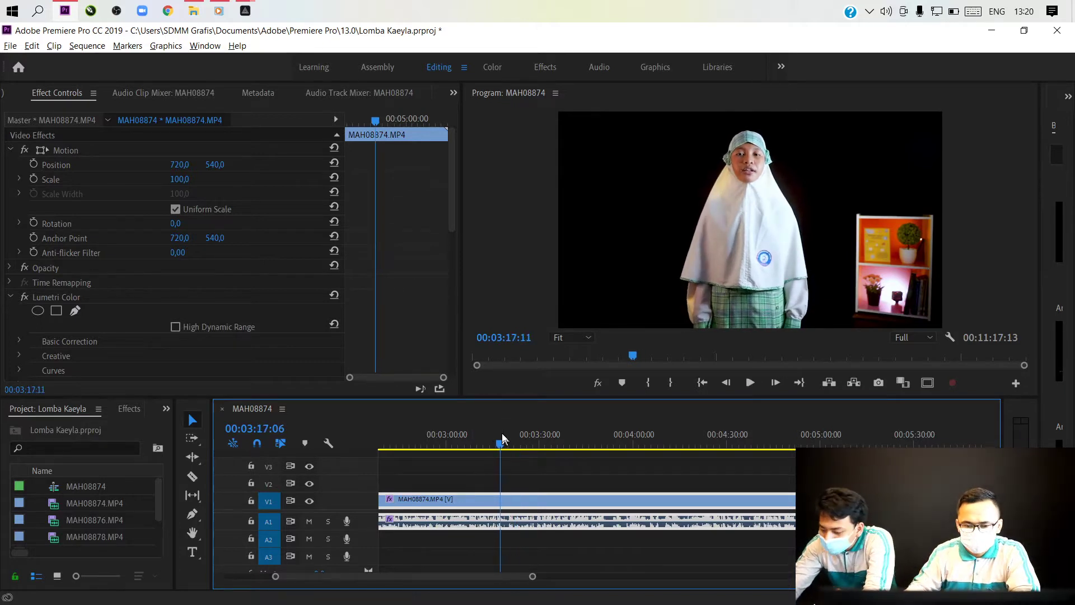
key("space")
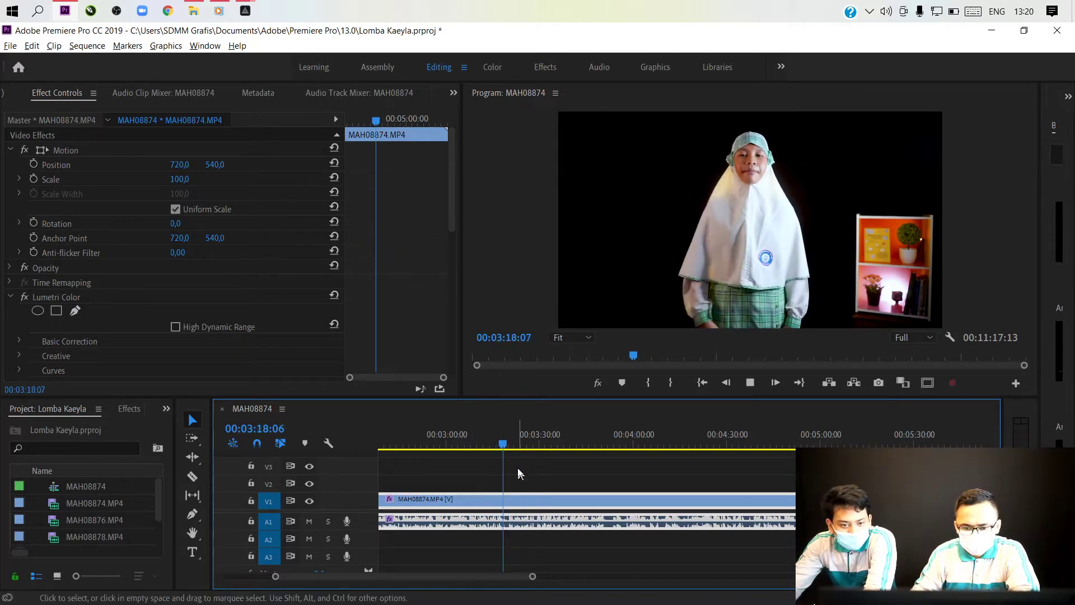
key("space")
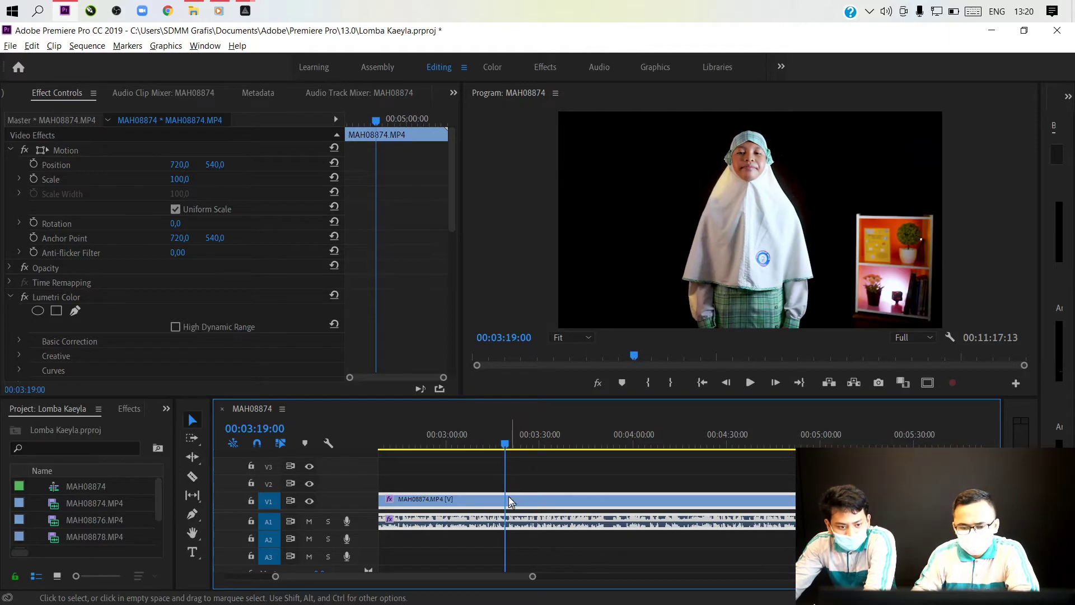
key("c")
left_click(507, 498)
Preview the MAH08876.MP4 clip and the clips after it, through MAH08882.MP4, to check which section should follow
key("minus")
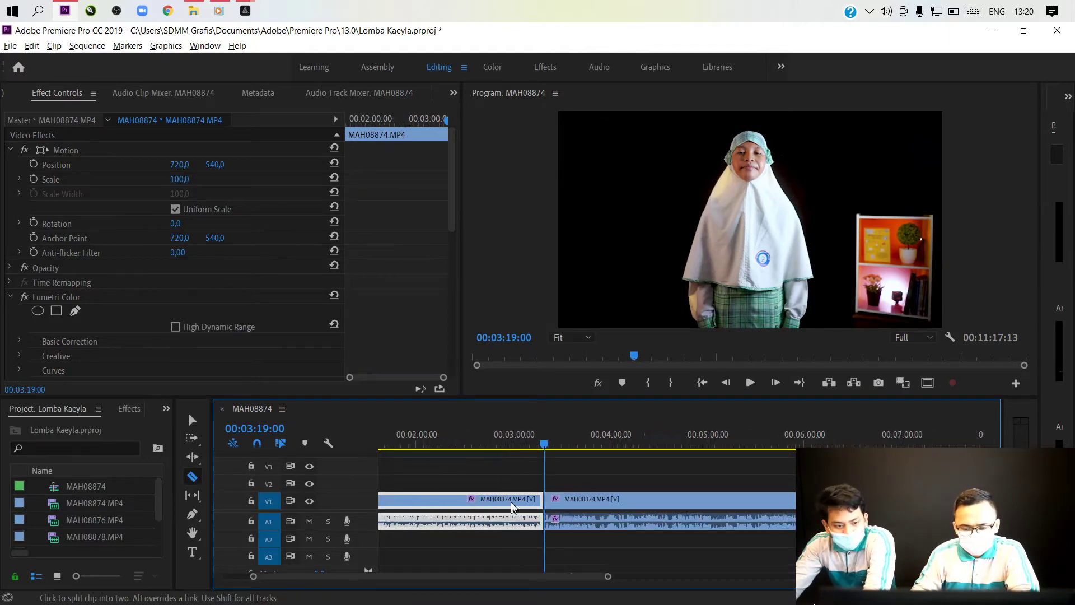
scroll(511, 506, "down", 3)
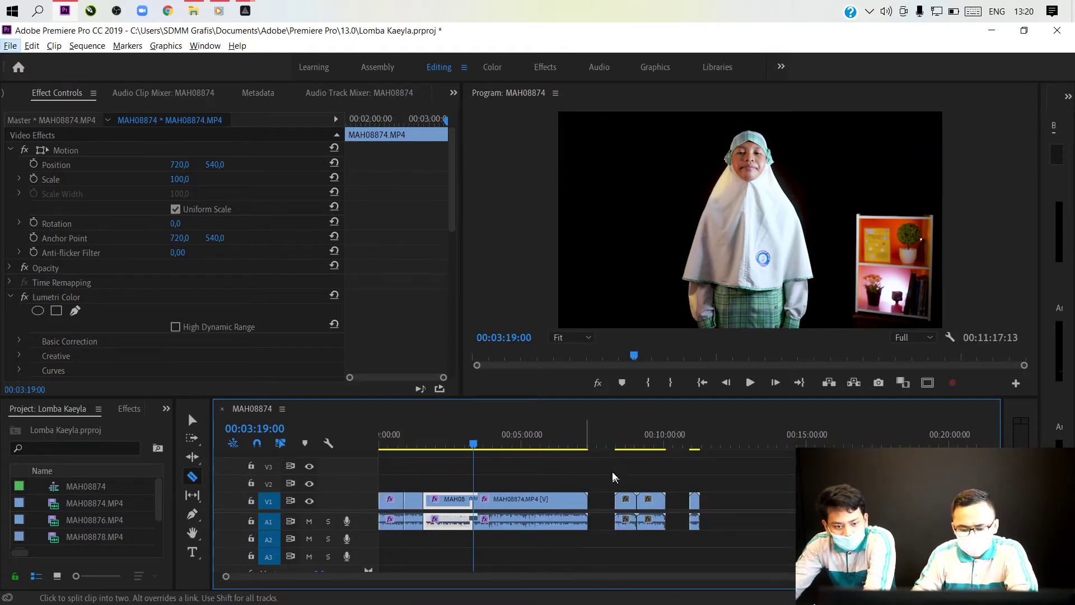
left_click(616, 446)
key("space")
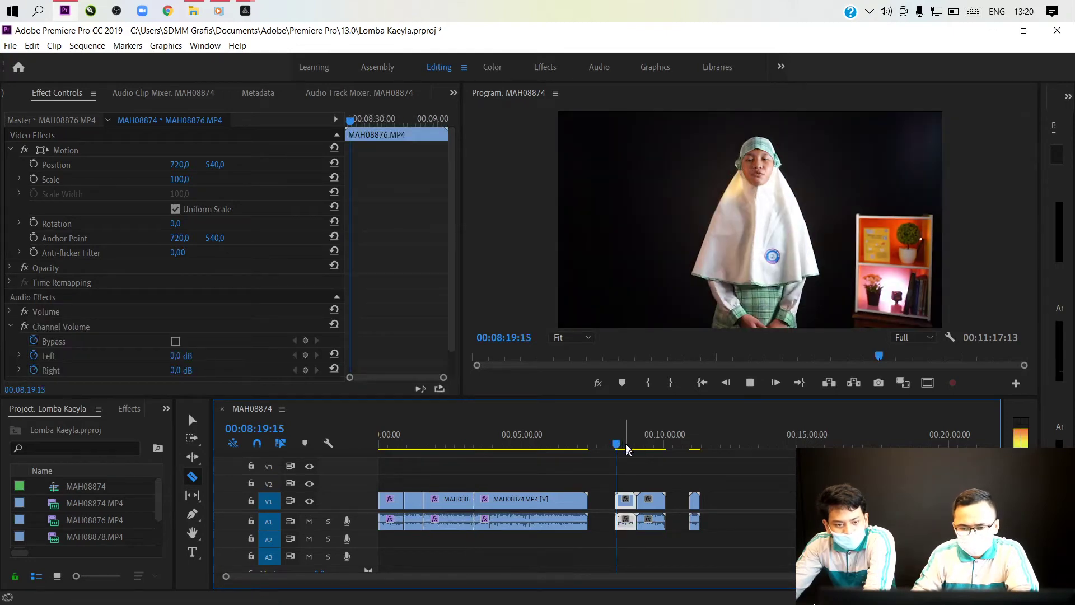
left_click_drag(627, 448, 648, 446)
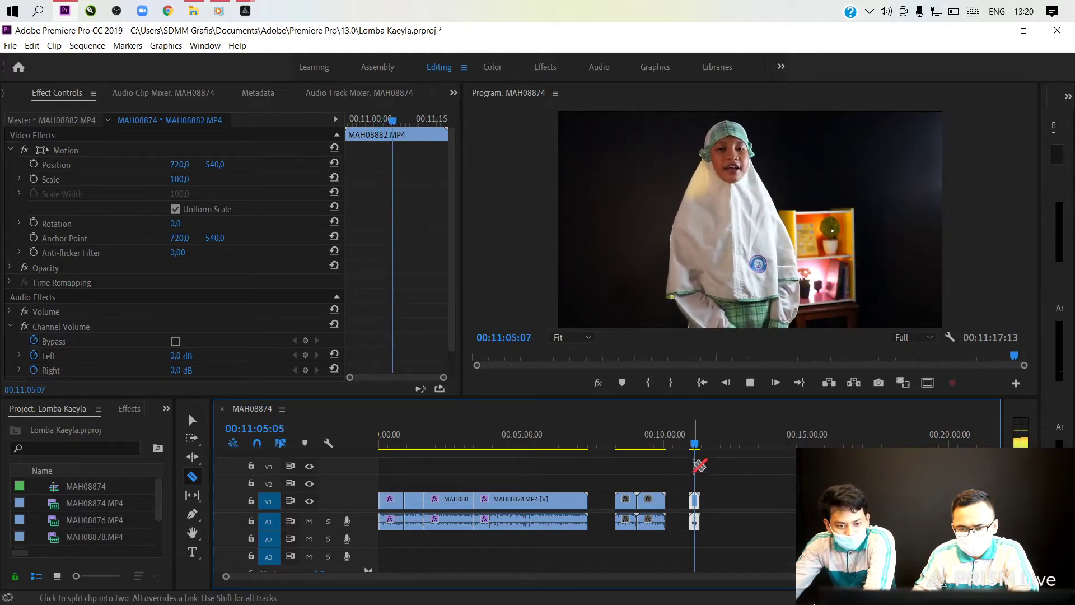
left_click(620, 445)
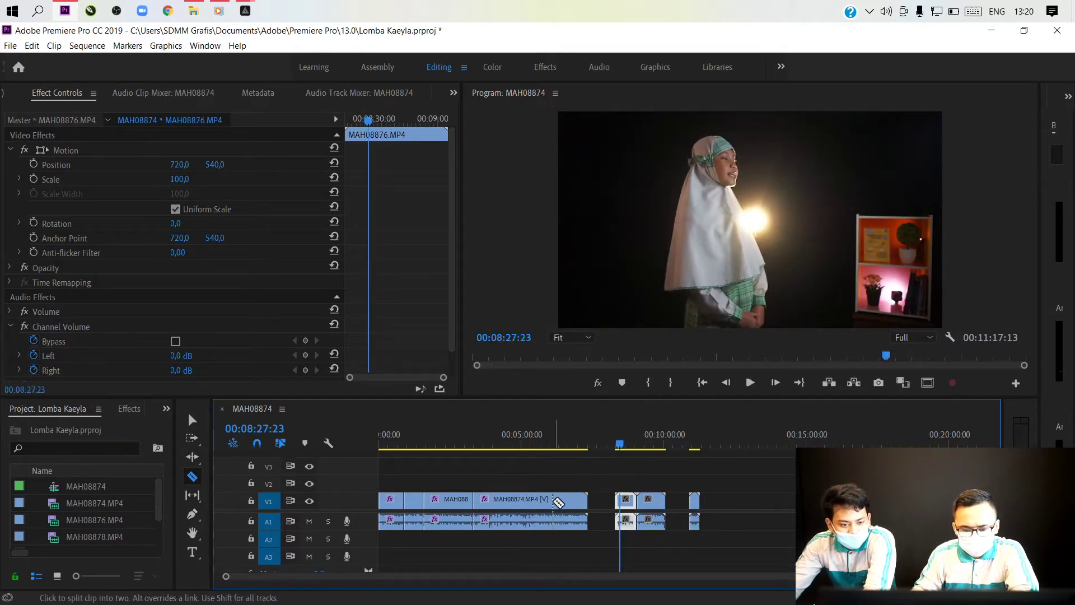
Move the second part of the split MAH08874.MP4 clip past MAH08882.MP4 and ripple delete the gap it leaves
key("v")
left_click_drag(536, 500, 777, 494)
left_click(543, 504)
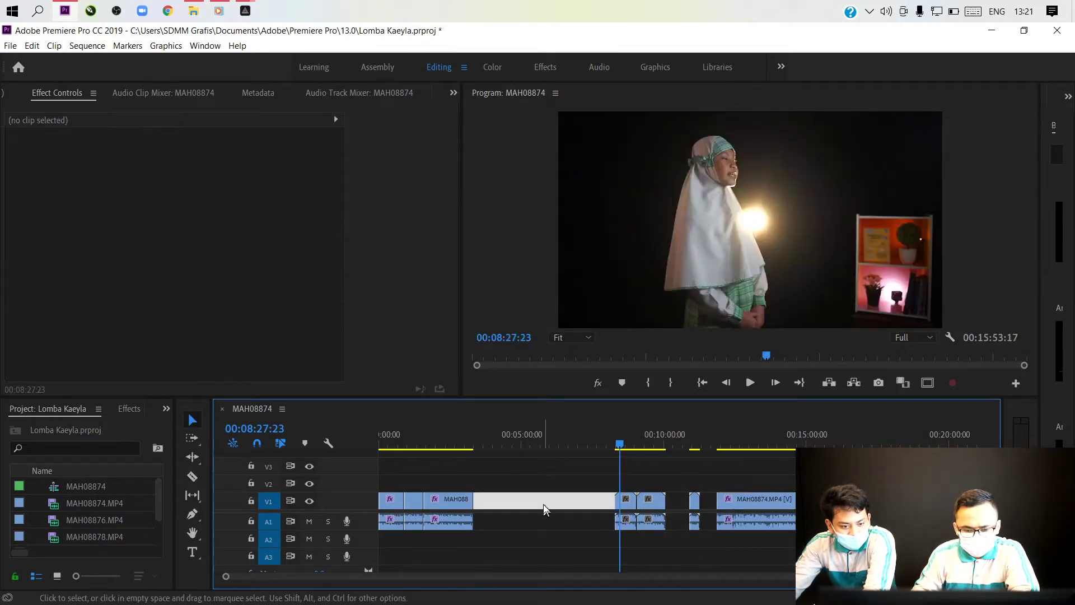
key("Delete")
Play the end of MAH08874.MP4 leading up to its join with MAH08876.MP4, and save the project
left_click_drag(468, 442, 469, 444)
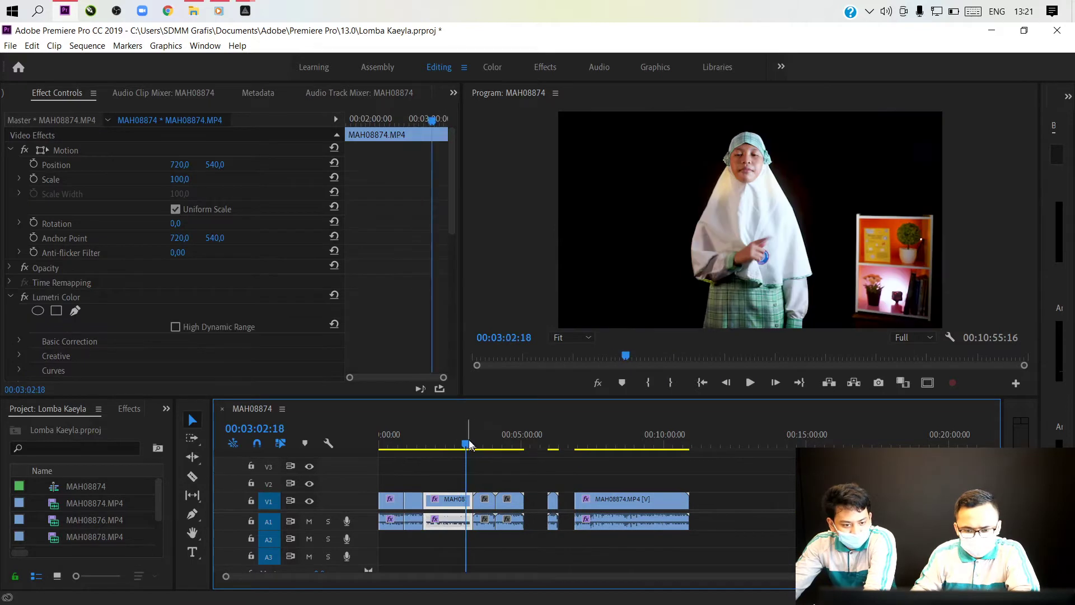
scroll(478, 518, "up", 5)
scroll(504, 507, "up", 2)
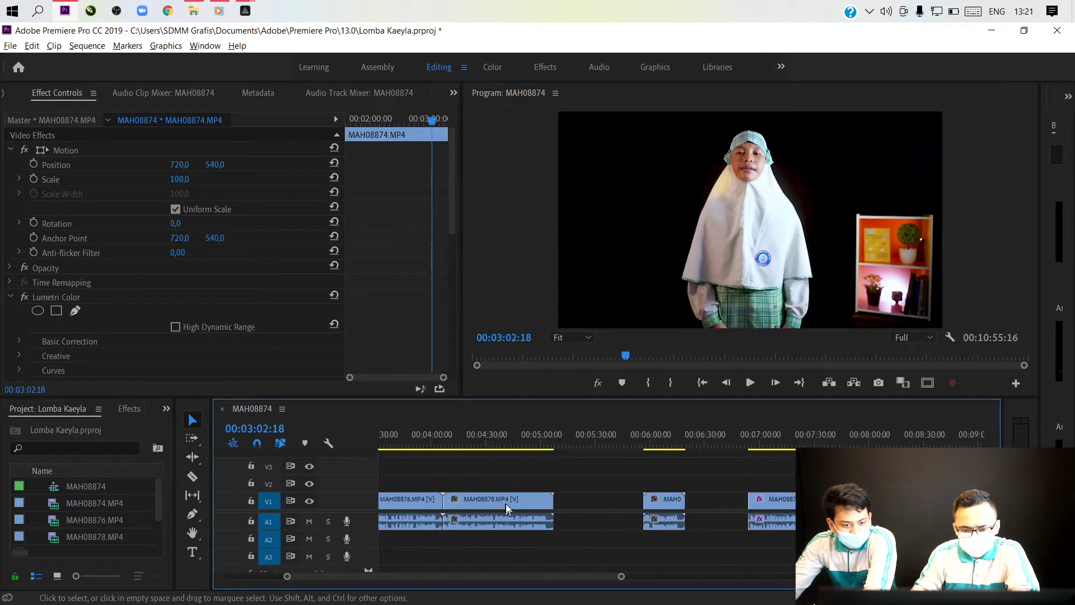
scroll(506, 506, "up", 3)
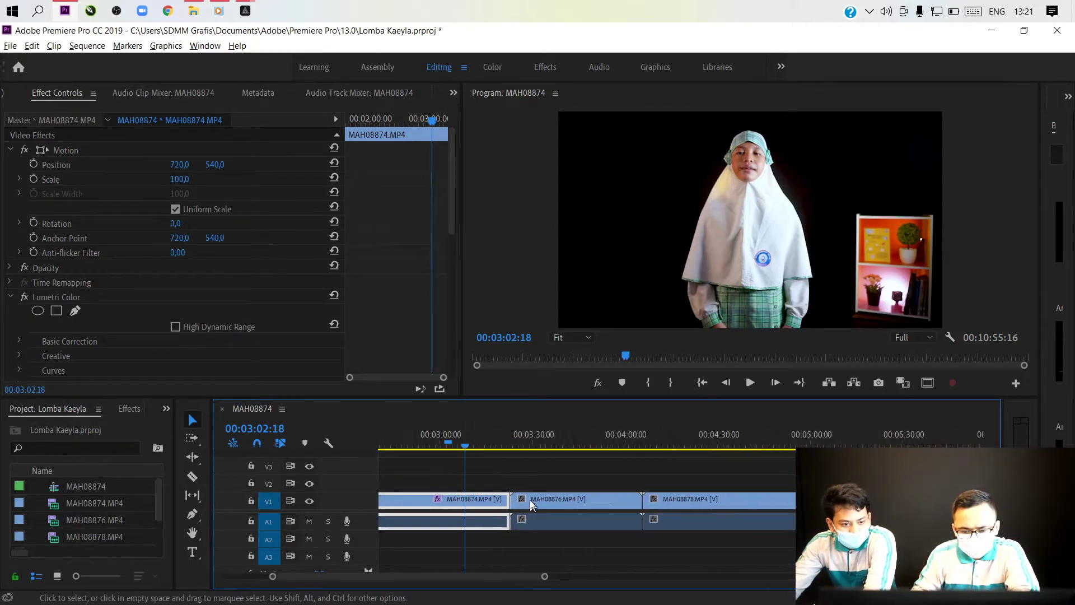
left_click(492, 430)
key("space")
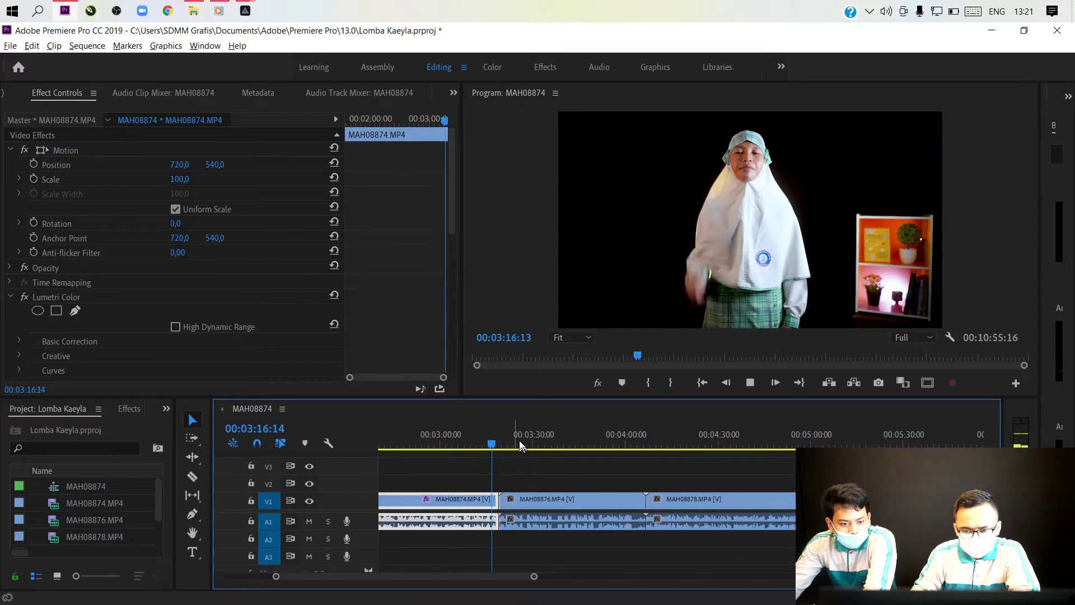
key("space")
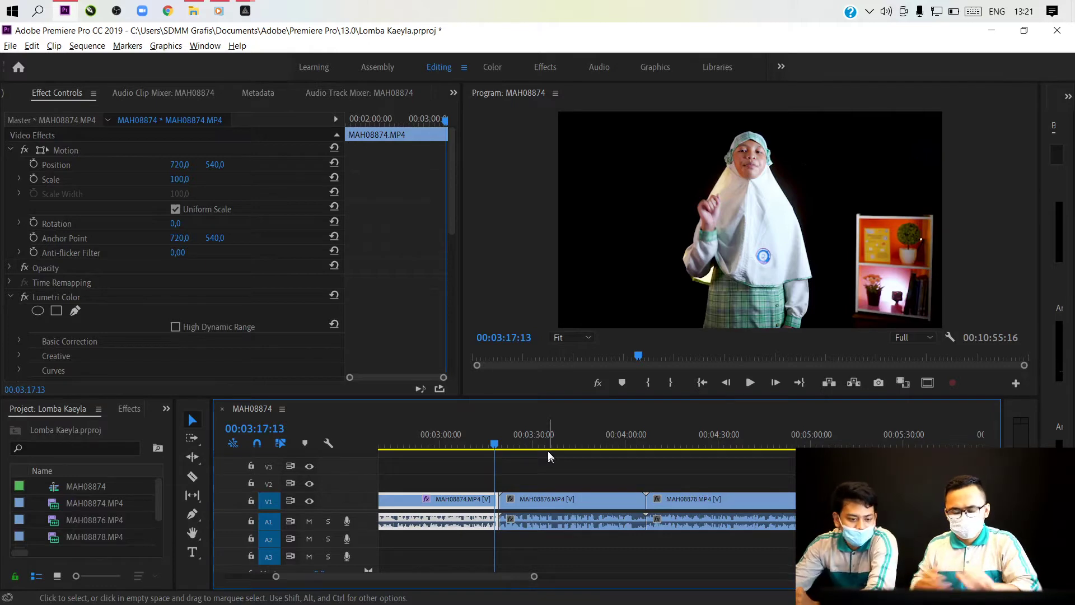
key("ctrl+s")
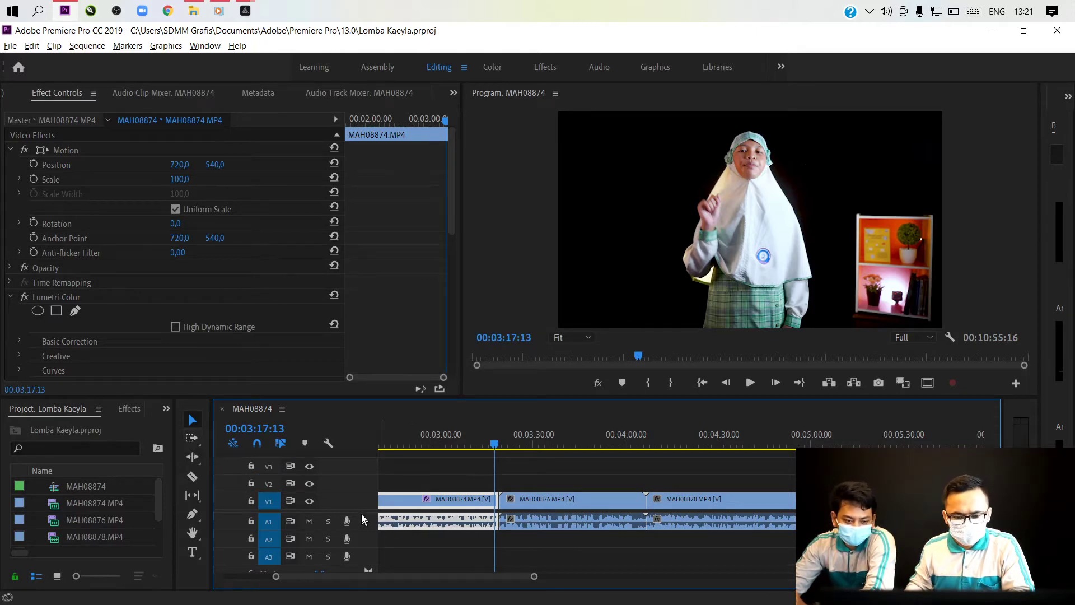
Play into the start of MAH08876.MP4 and examine its waveform up close for where the usable speech begins
key("space")
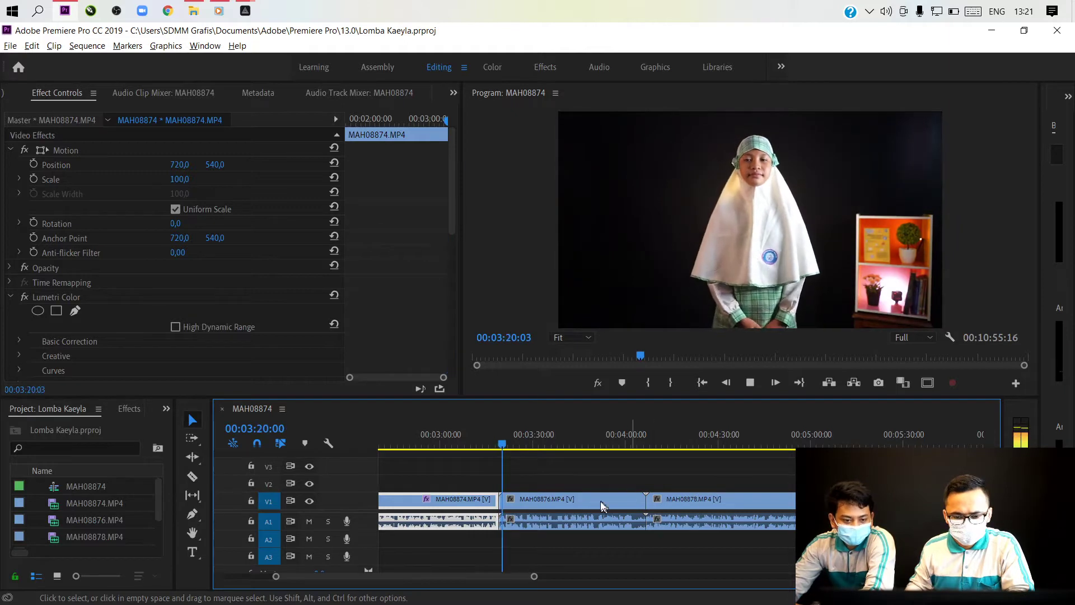
key("space")
left_click(569, 509)
scroll(543, 512, "up", 4)
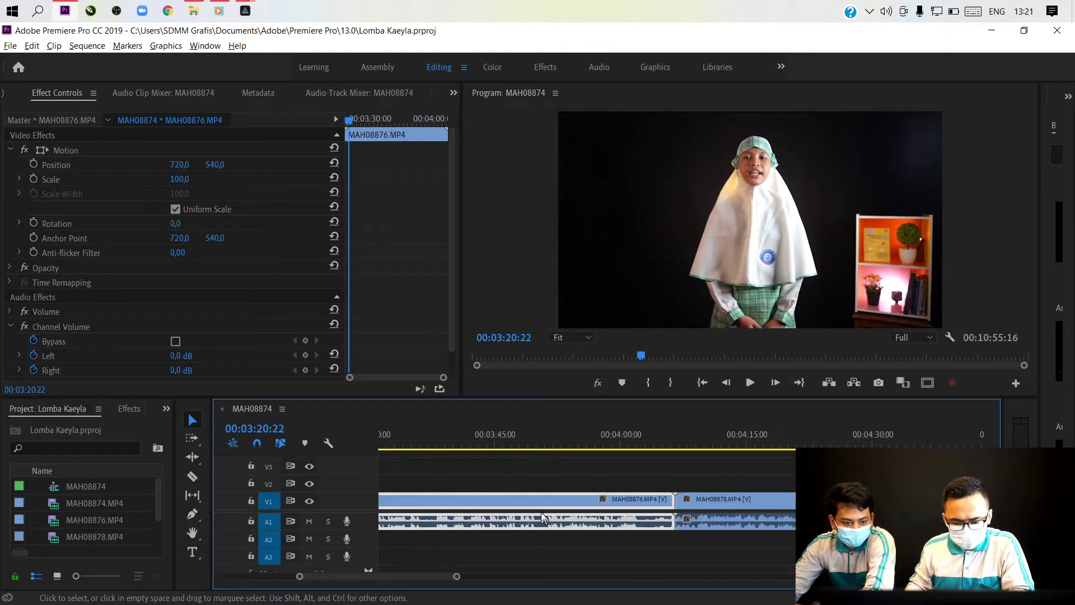
scroll(541, 512, "up", 5)
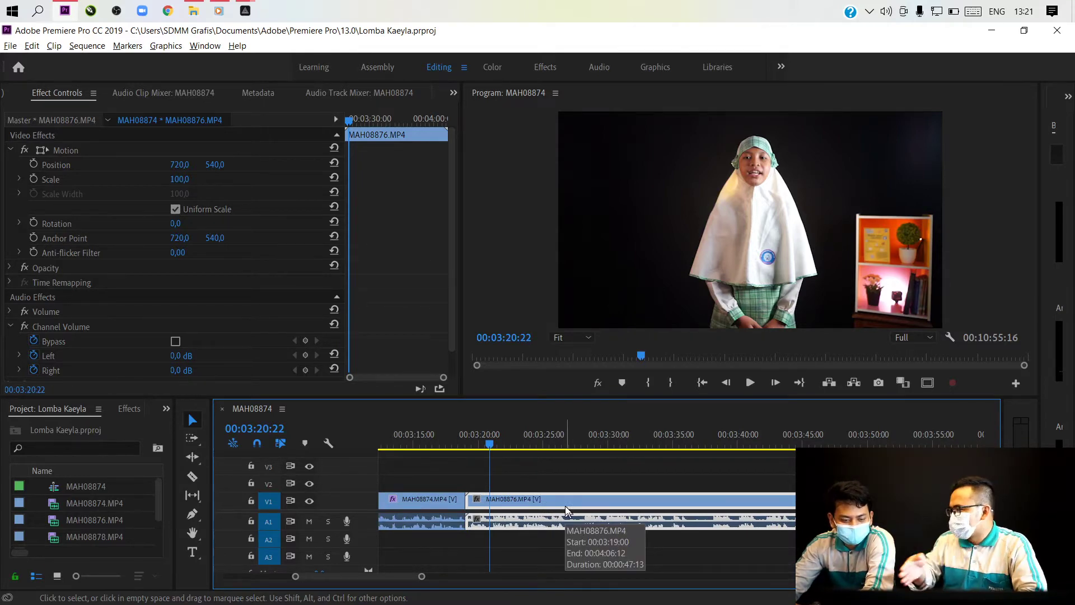
scroll(468, 550, "up", 3)
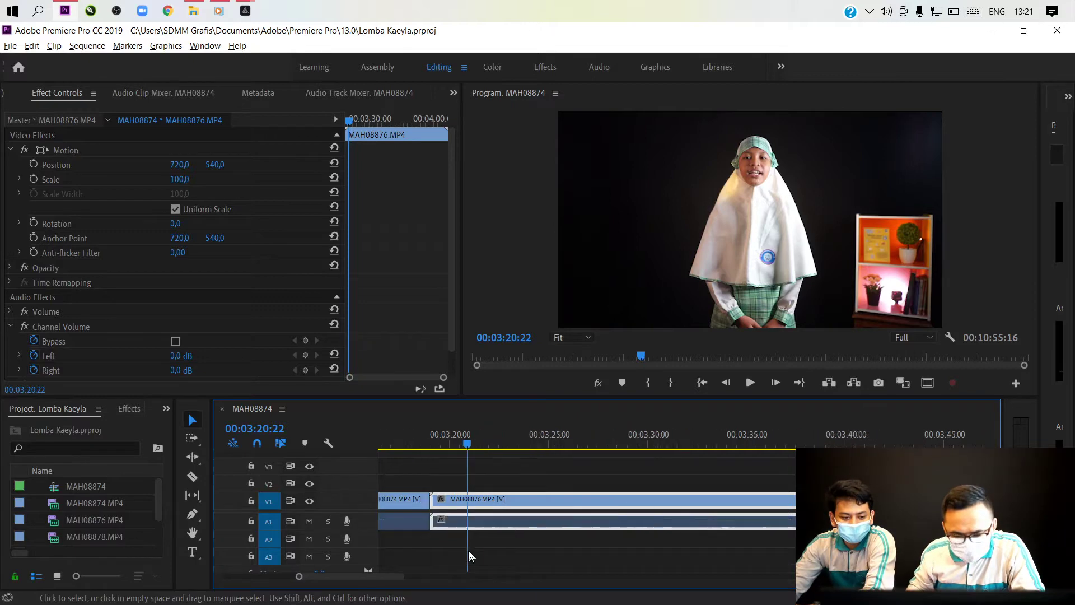
scroll(469, 554, "up", 3)
left_click(515, 444)
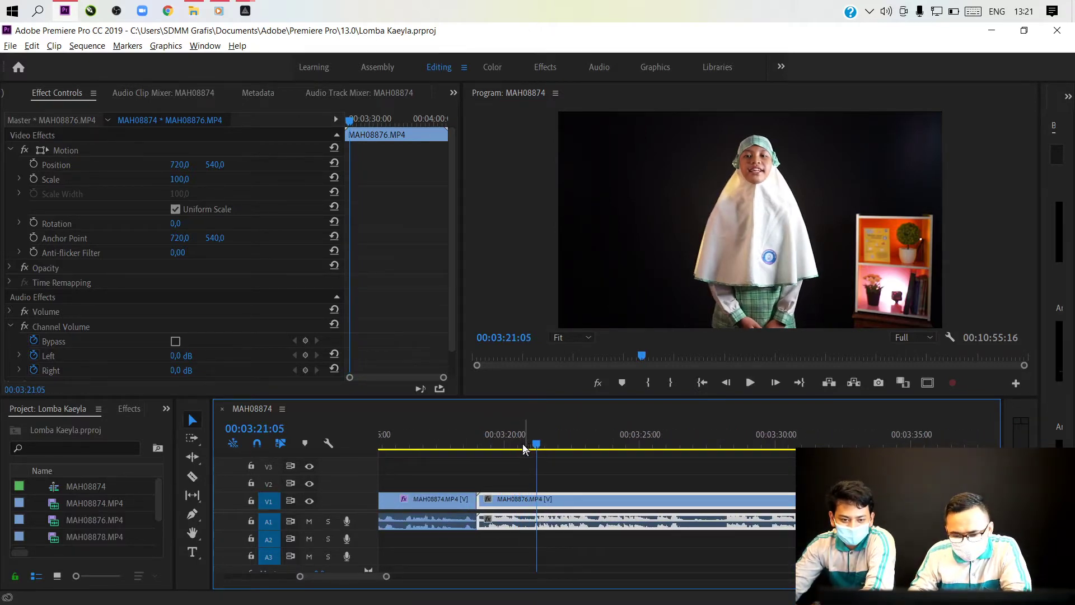
left_click(508, 445)
key("space")
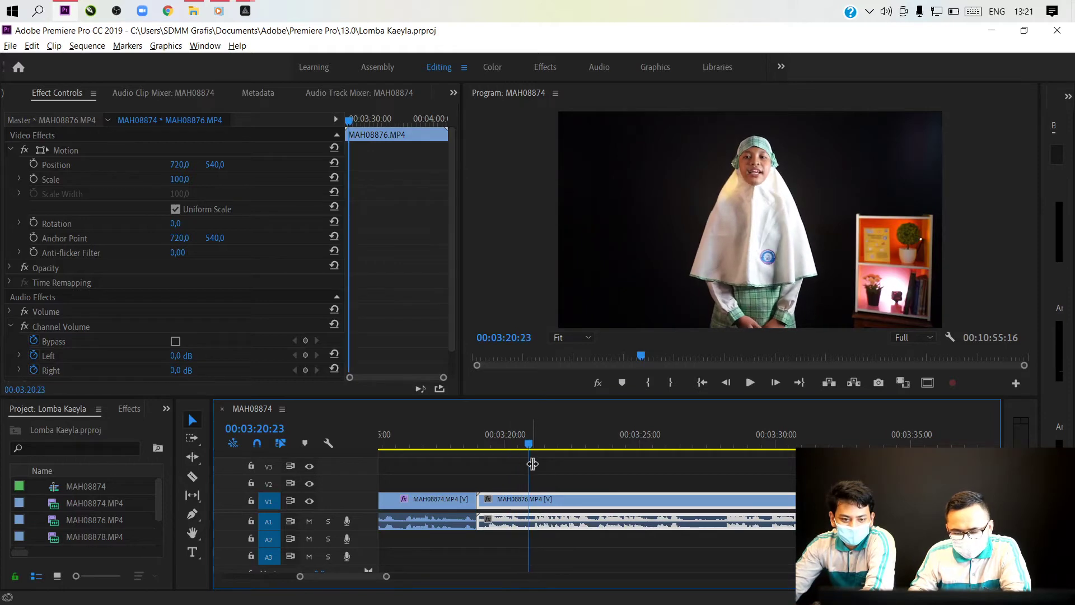
Split MAH08876.MP4 at 00:03:20:24 and ripple delete the piece before the cut so the rest follows MAH08874.MP4
key("=")
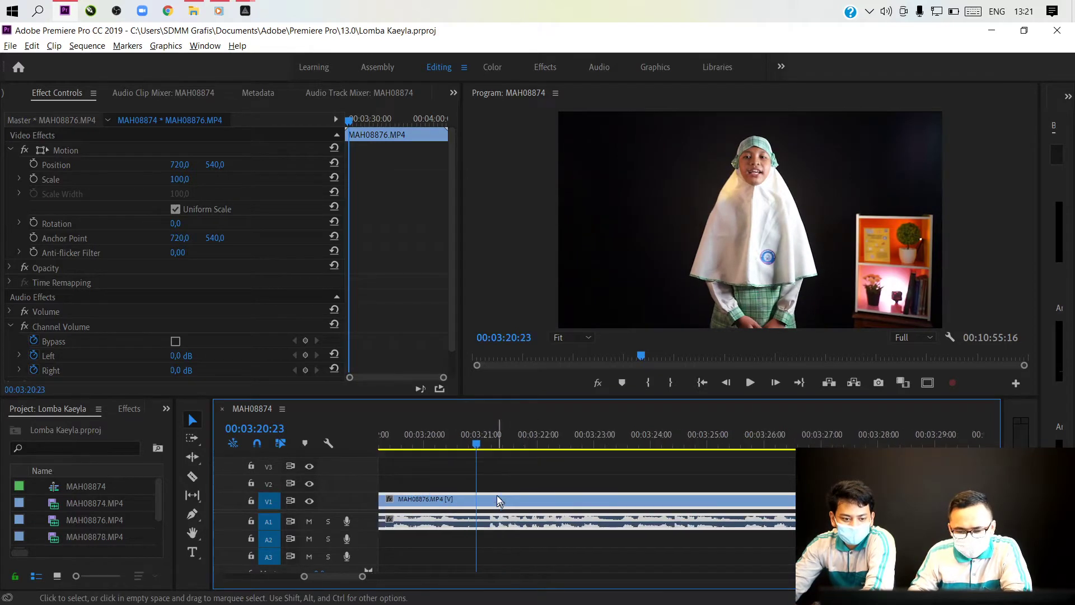
scroll(496, 494, "up", 2)
left_click(532, 444)
key("space")
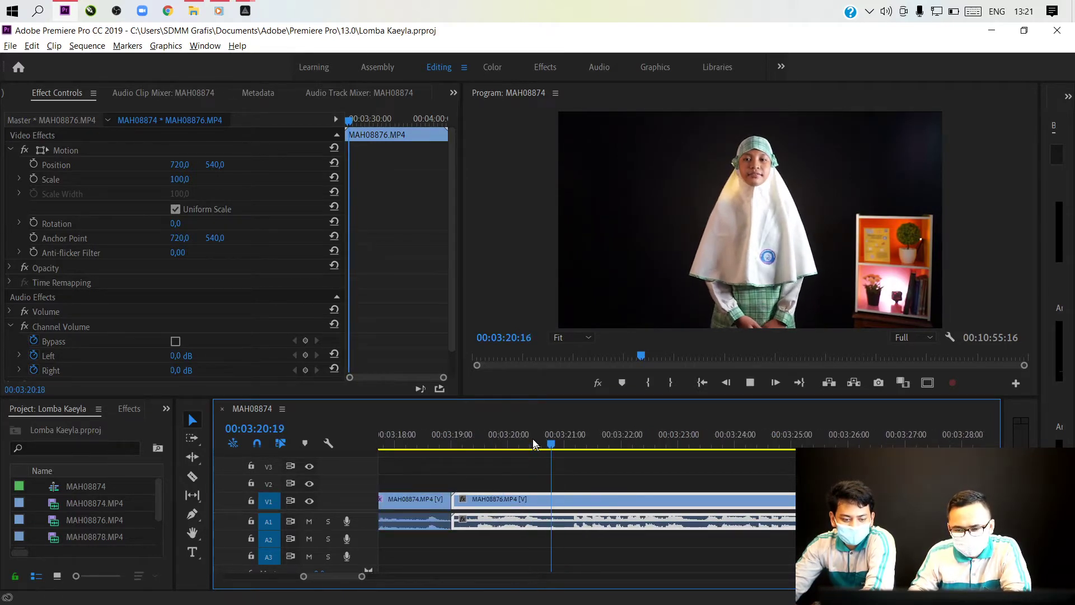
key("space")
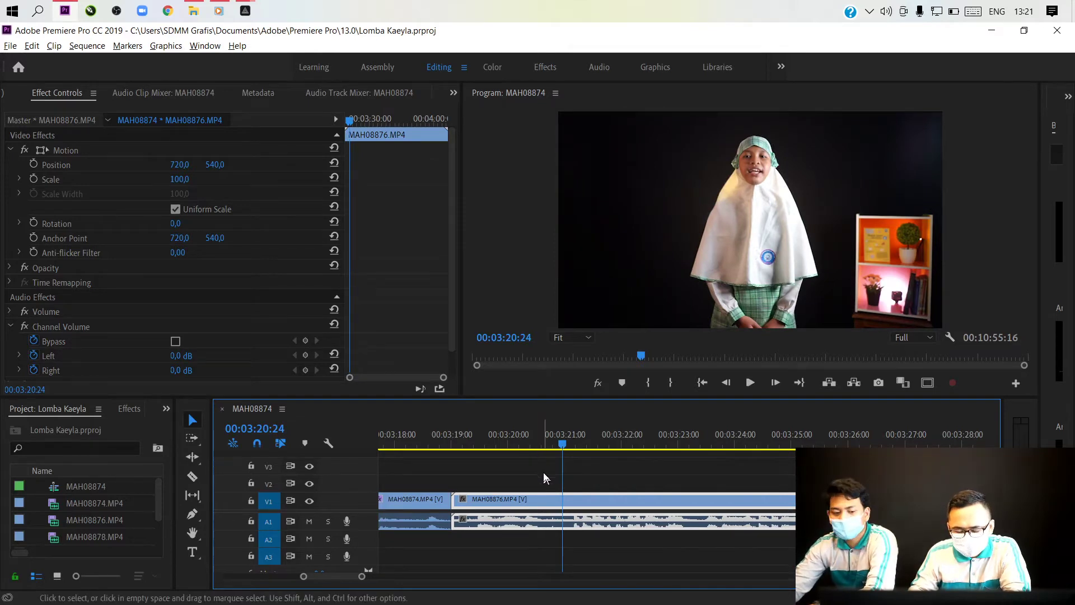
left_click(567, 500)
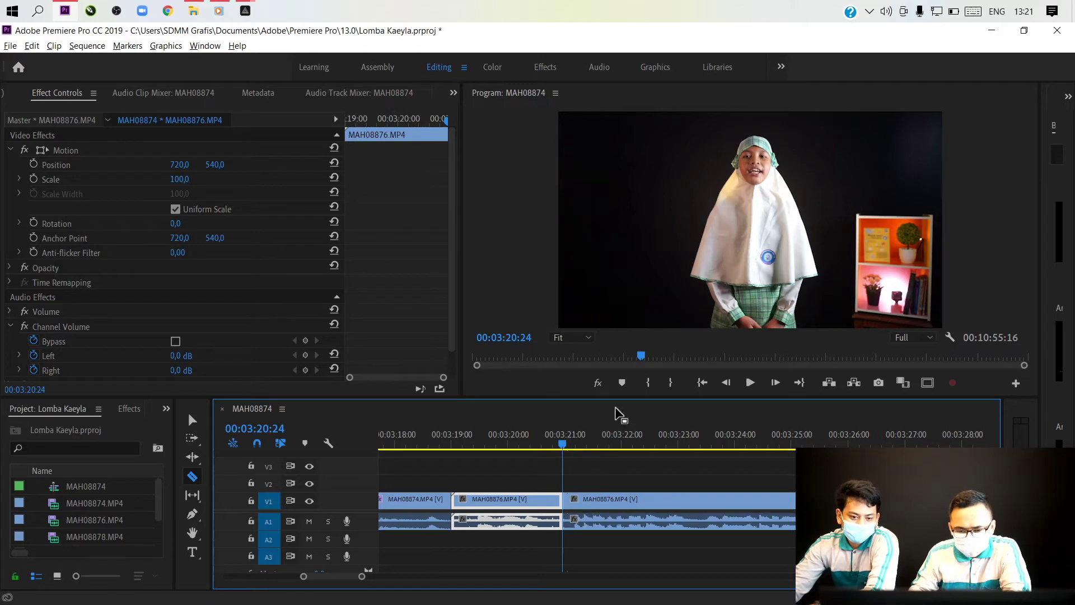
key("q")
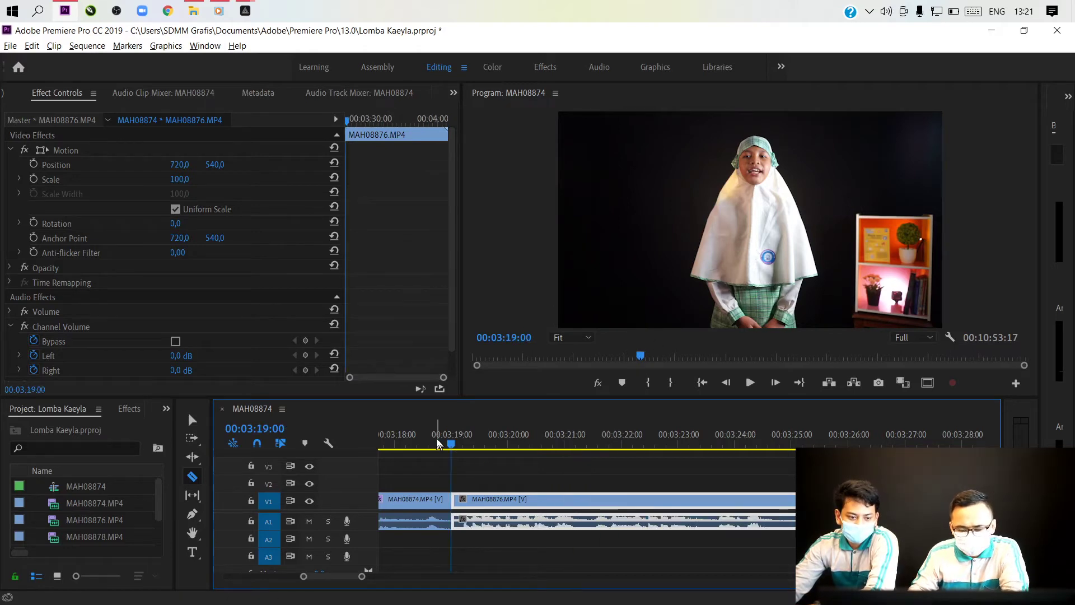
Play repeatedly around the join between MAH08874.MP4 and the trimmed MAH08876.MP4 to check the transition
scroll(451, 467, "up", 2)
left_click(476, 434)
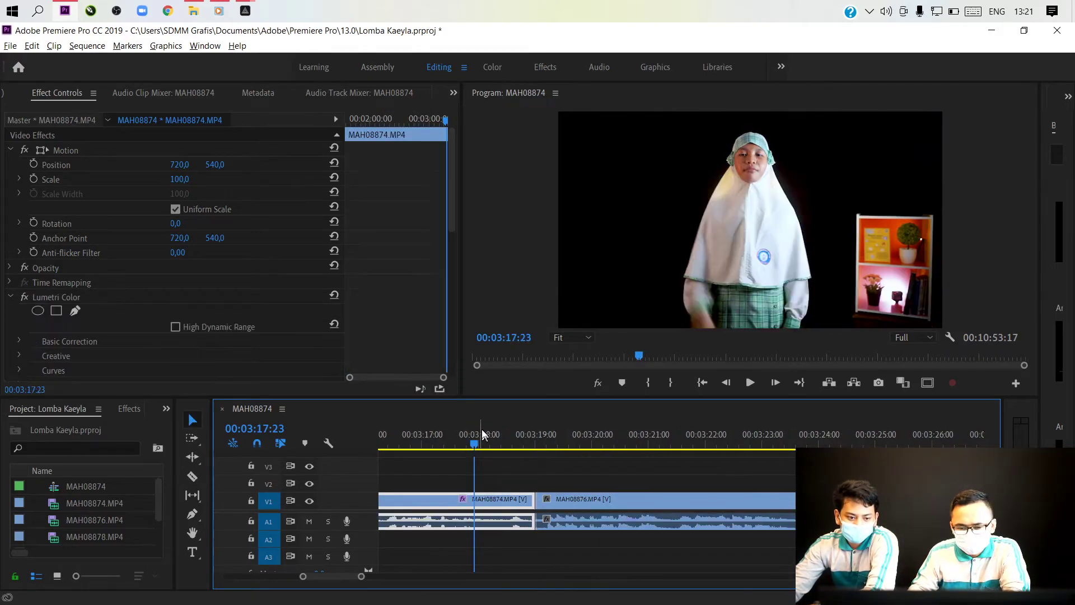
key("space")
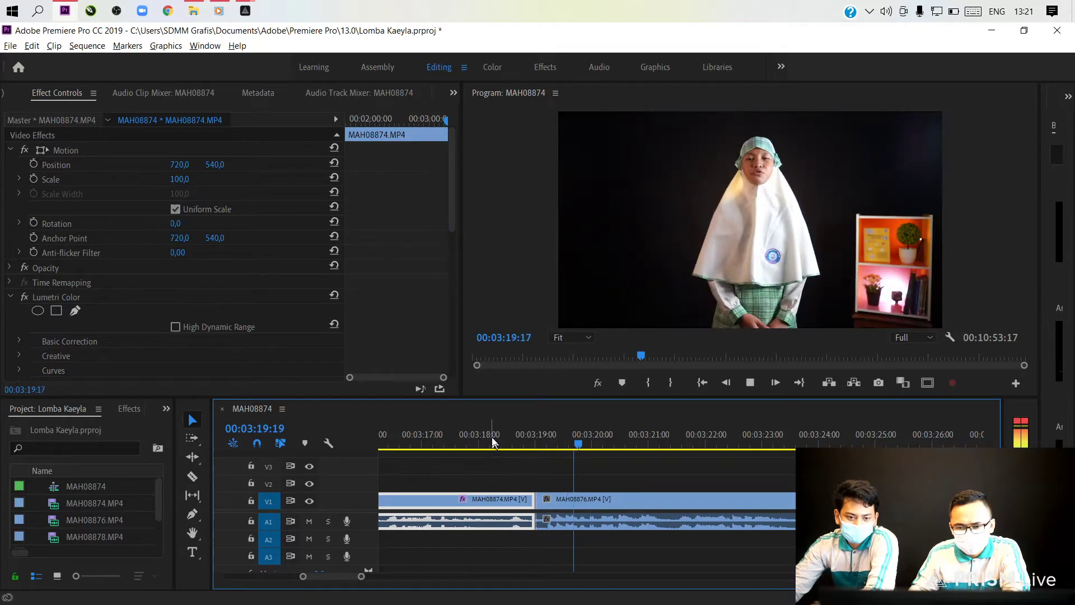
left_click(552, 505)
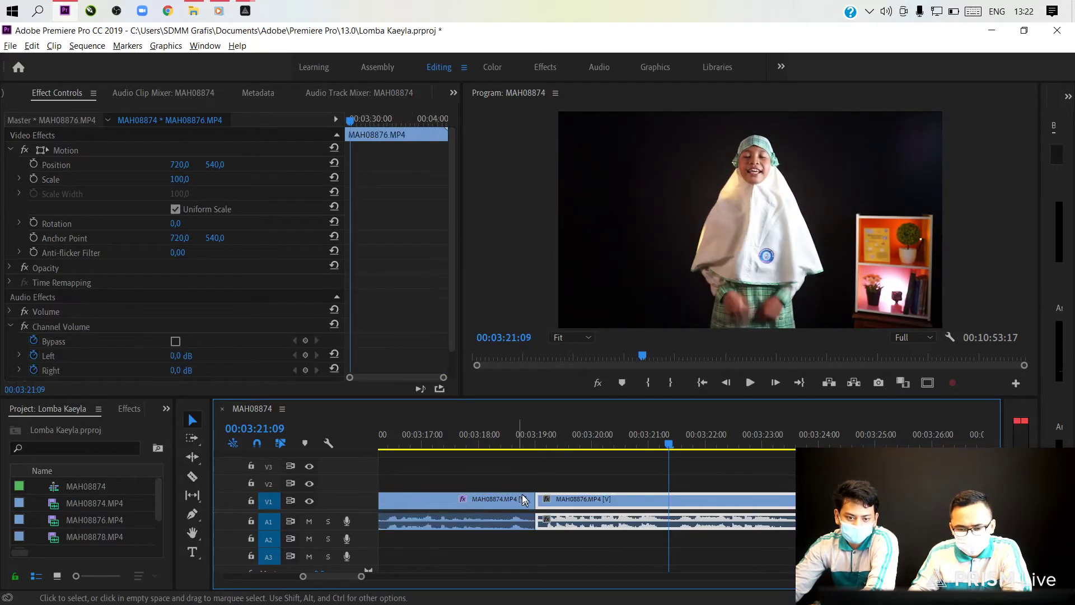
key("minus")
key("minus")
left_click(472, 435)
key("space")
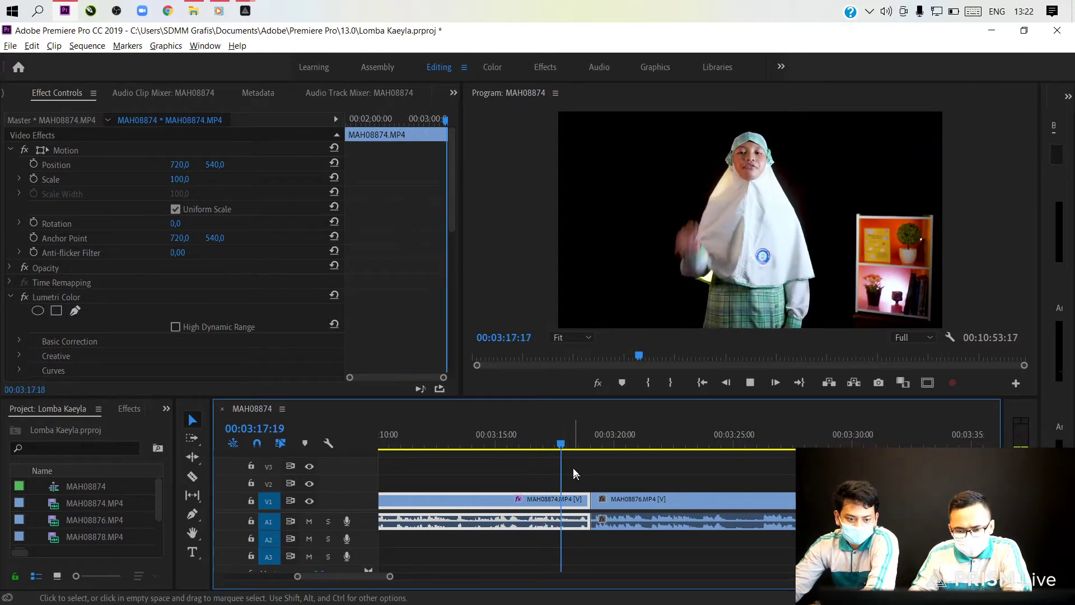
key("space")
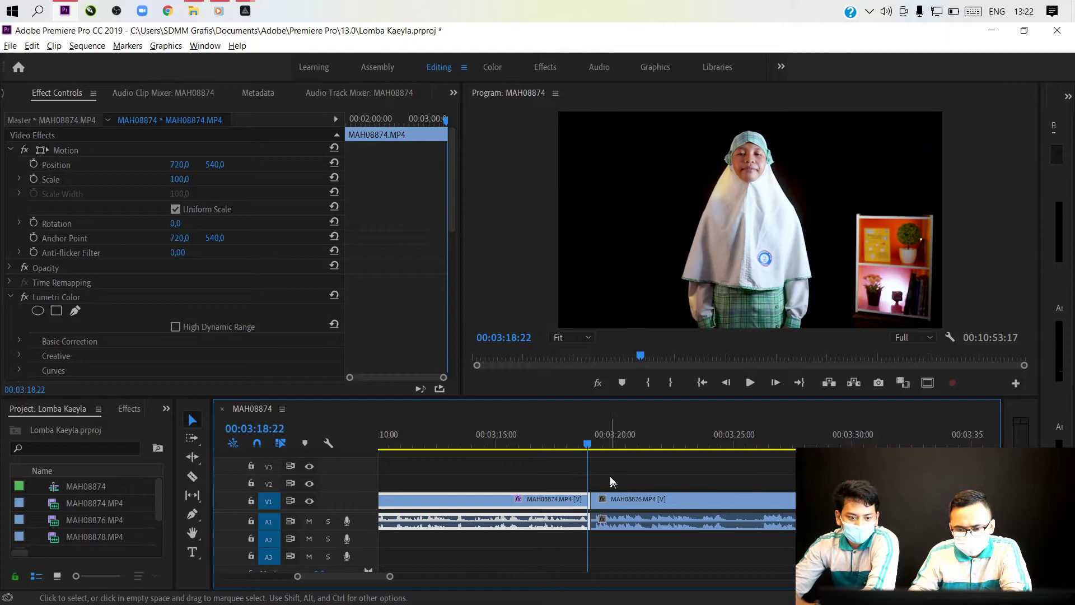
left_click(600, 445)
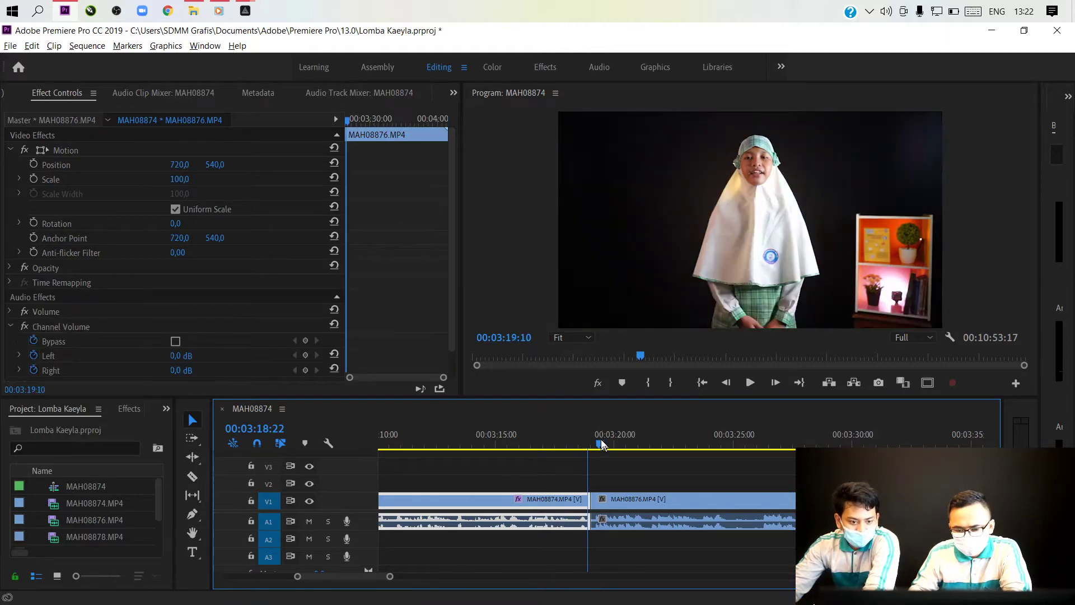
Replay the join between MAH08874.MP4 and MAH08876.MP4 and continue playing to about 00:03:25
left_click(514, 444)
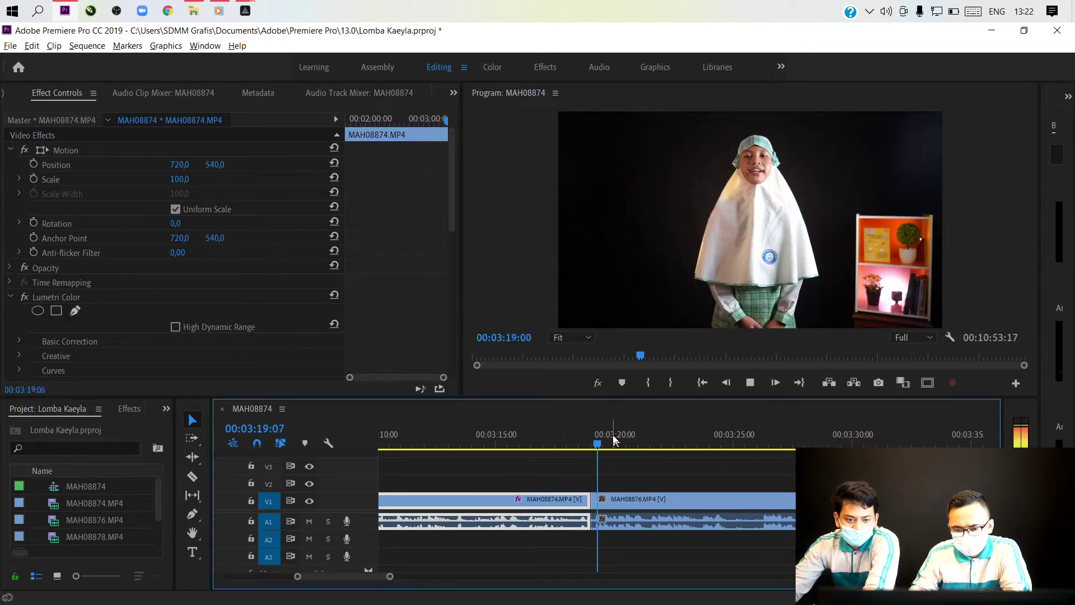
key("space")
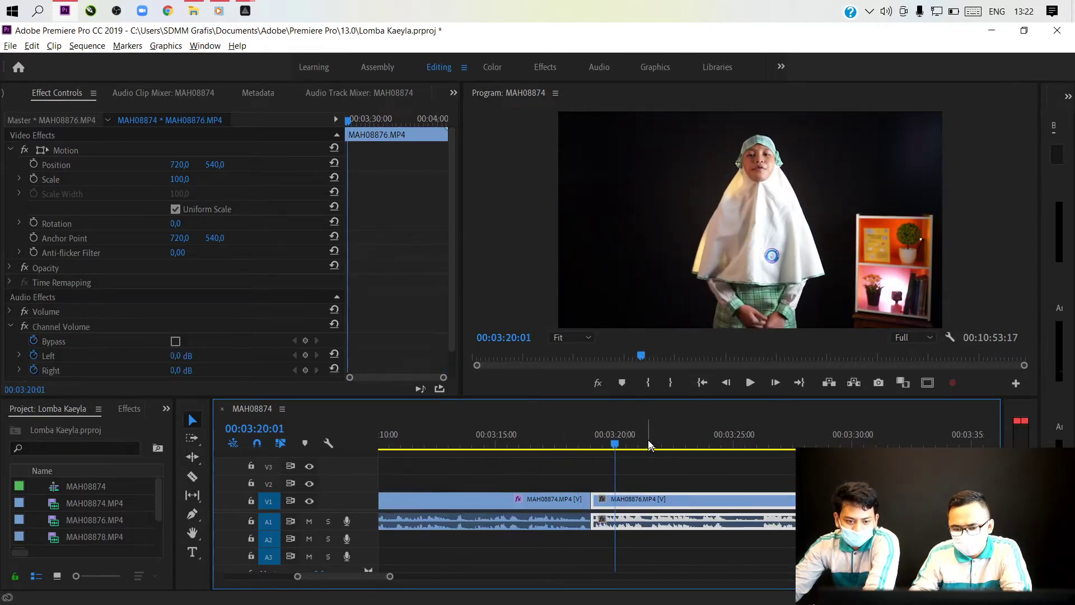
key("space")
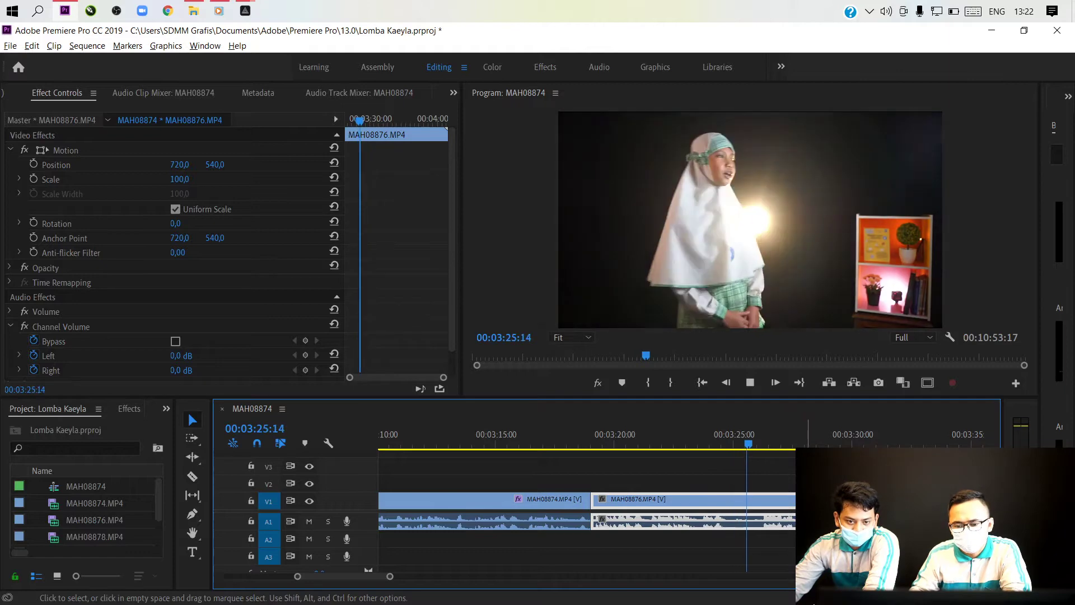
Split MAH08876.MP4 at 00:03:24:20 and ripple delete the piece before the cut so the rest follows MAH08874.MP4
left_click(754, 444)
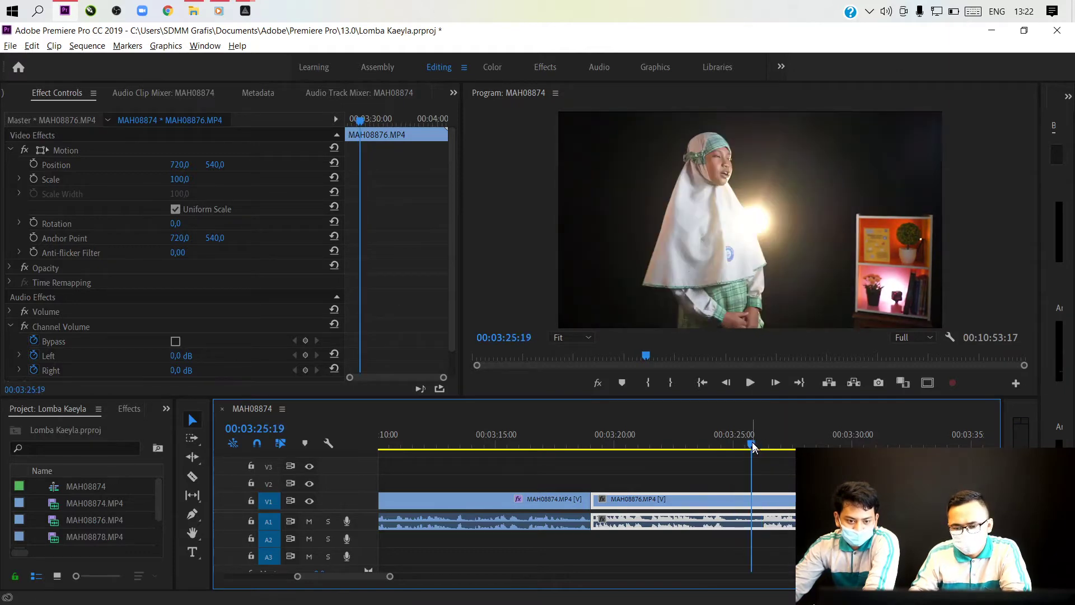
left_click(726, 444)
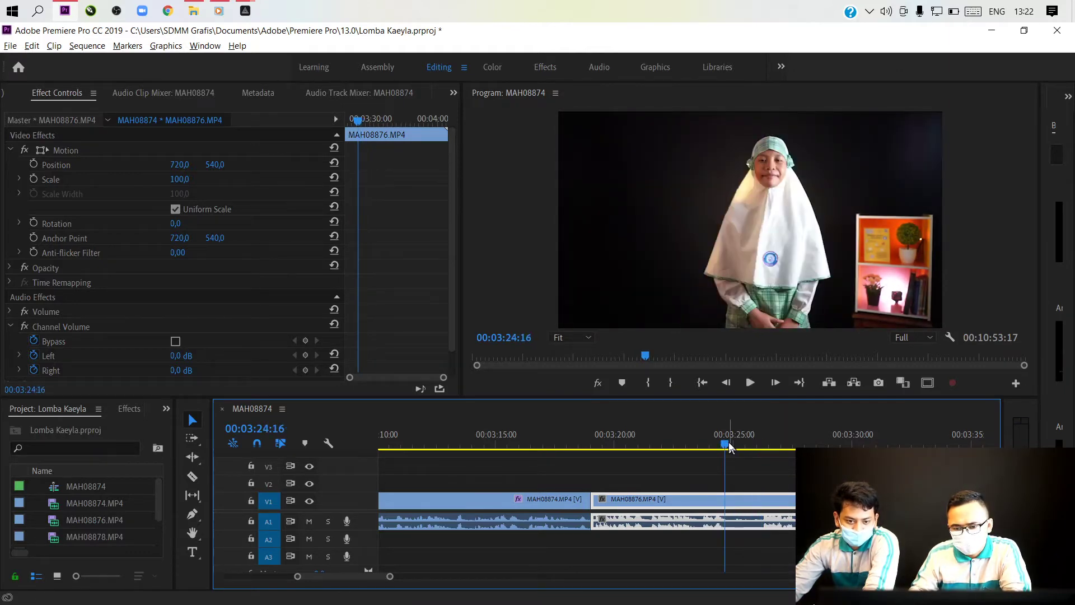
mouse_move(728, 445)
left_mouse_down()
mouse_move(749, 445)
mouse_move(733, 450)
left_mouse_up()
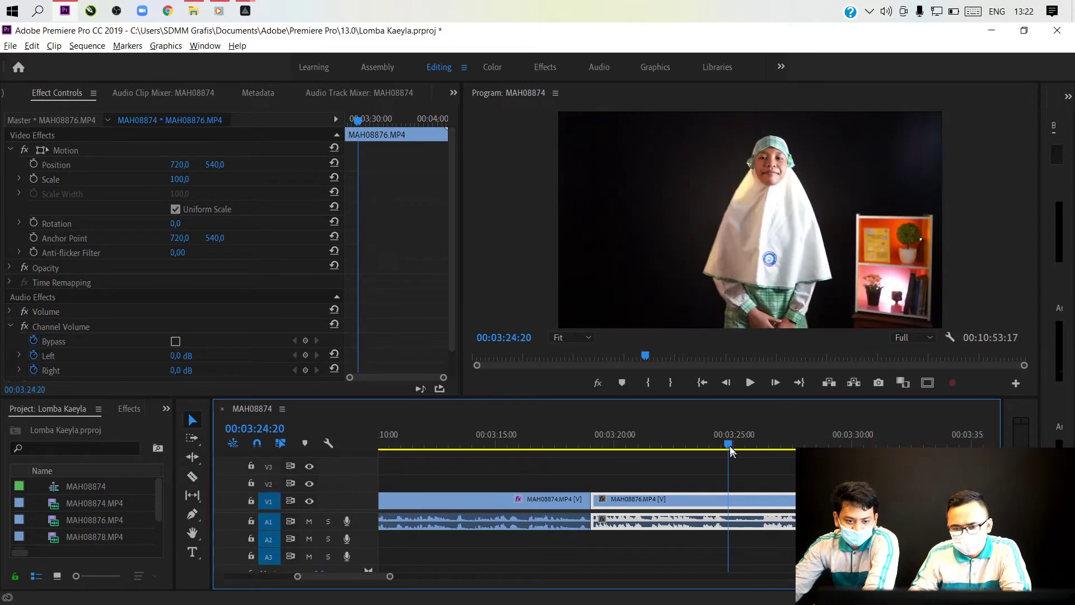
left_click(733, 503)
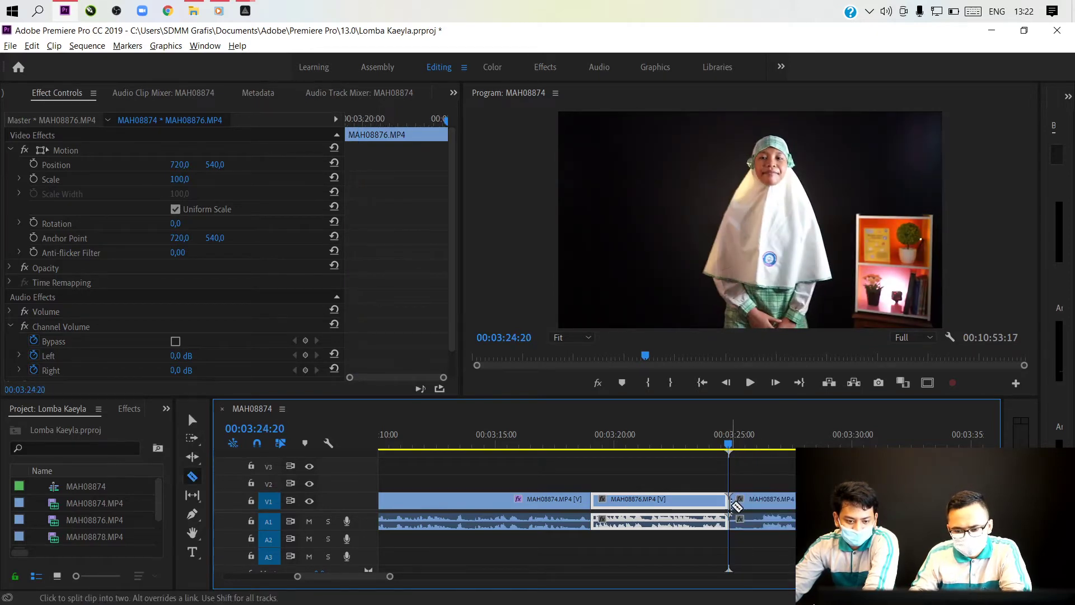
Play repeatedly across the new join between MAH08874.MP4 and the shortened MAH08876.MP4 to check how smoothly it runs
left_click_drag(588, 442, 567, 434)
key("space")
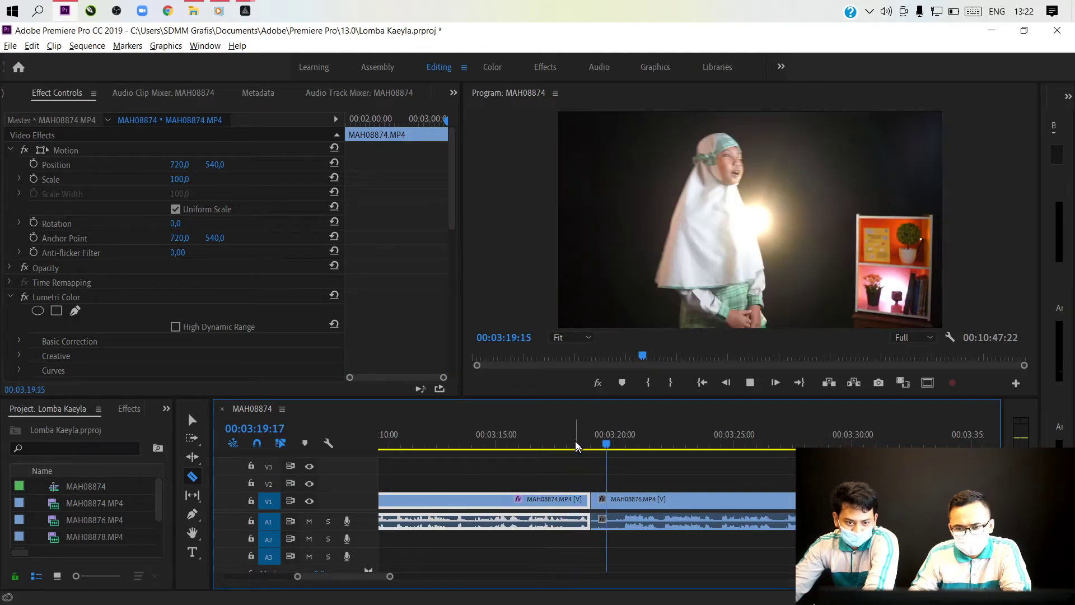
left_click(551, 442)
key("space")
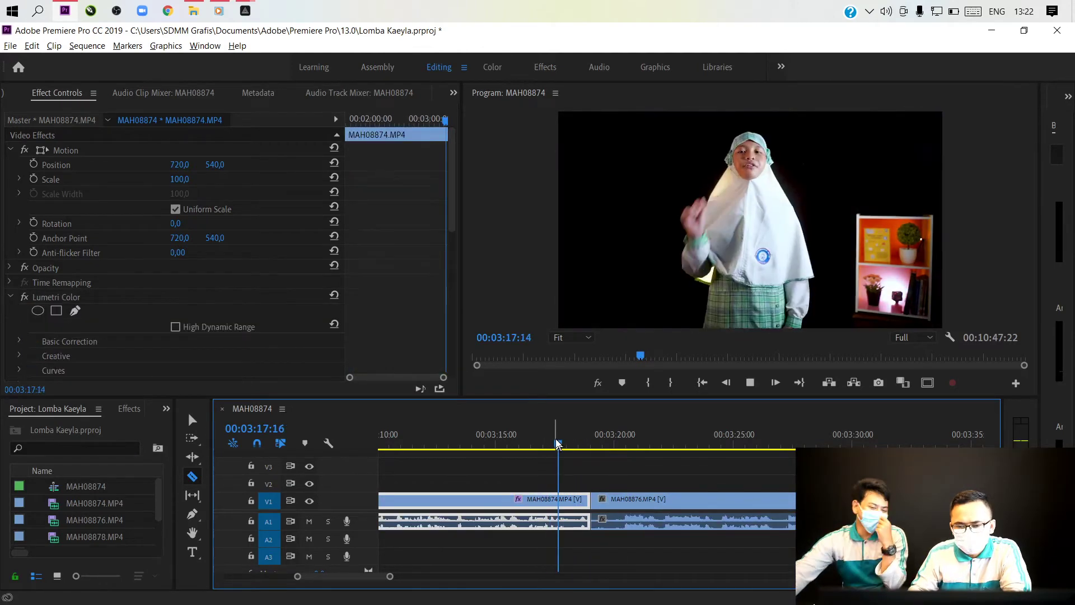
key("space")
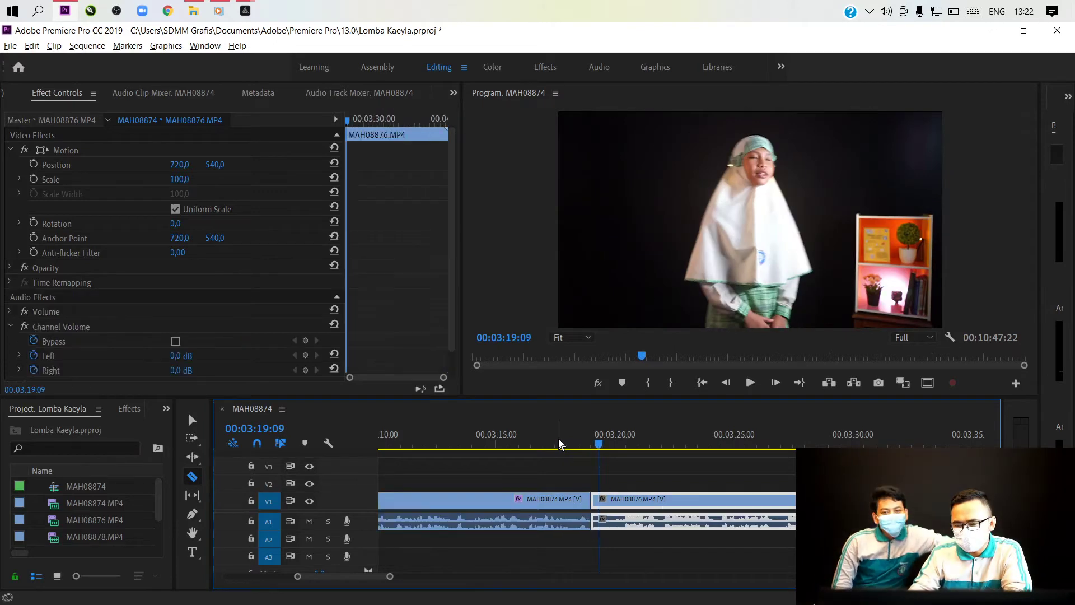
key("space")
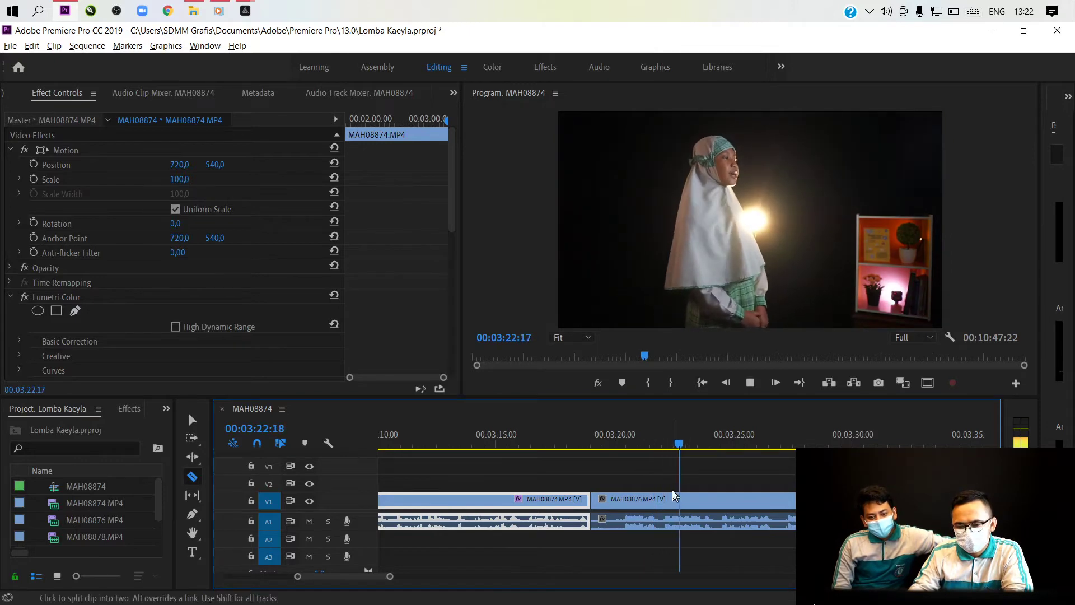
scroll(674, 494, "down", 2)
scroll(674, 494, "down", 2)
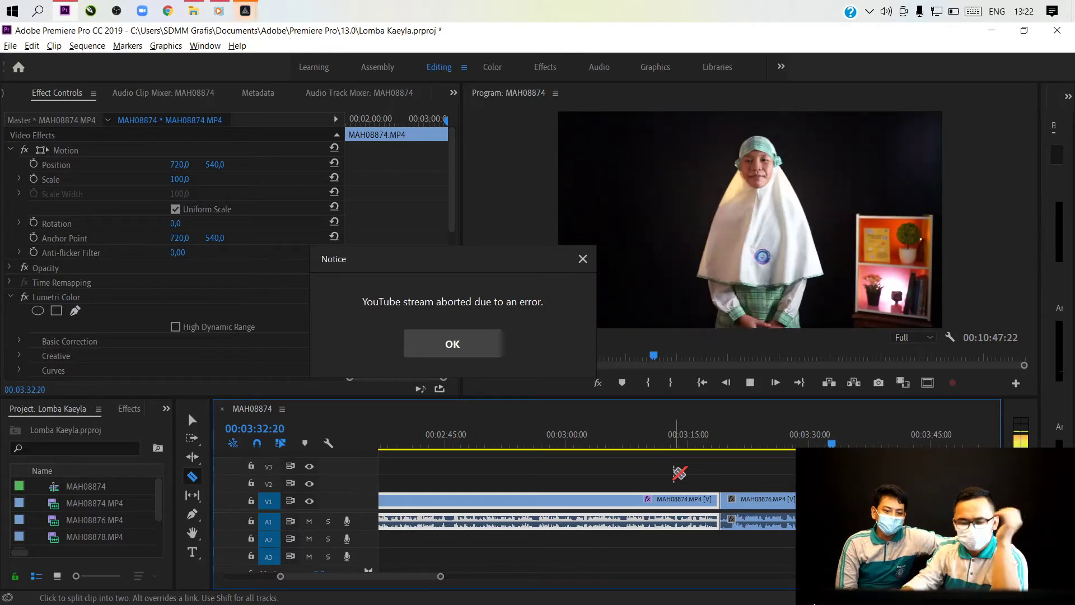
Dismiss the YouTube stream error notice and cancel adding a new scene in PRISM Live Studio
left_click(472, 343)
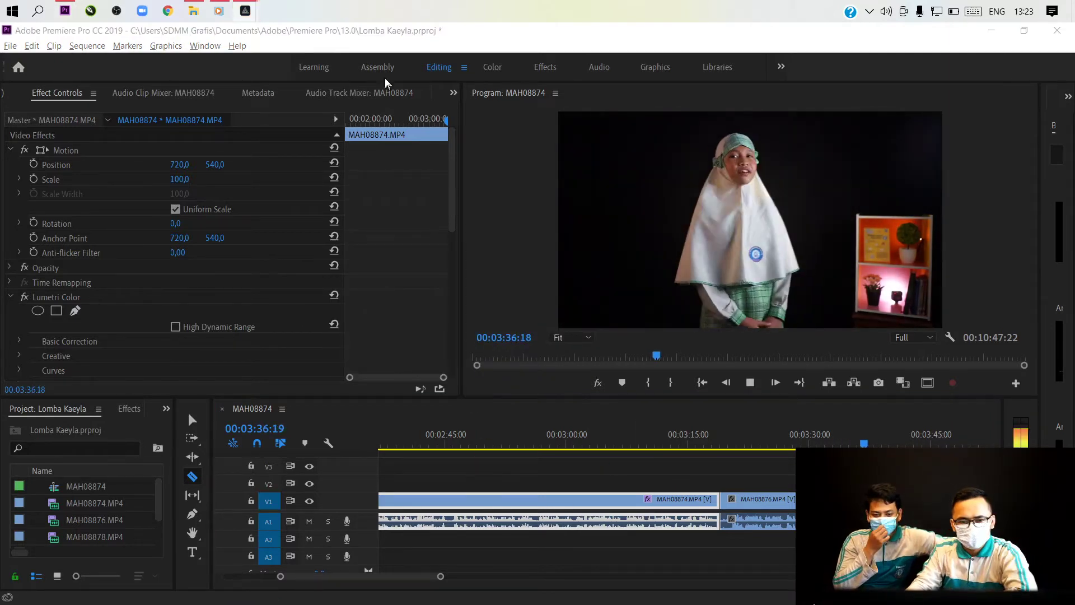
left_click(269, 2)
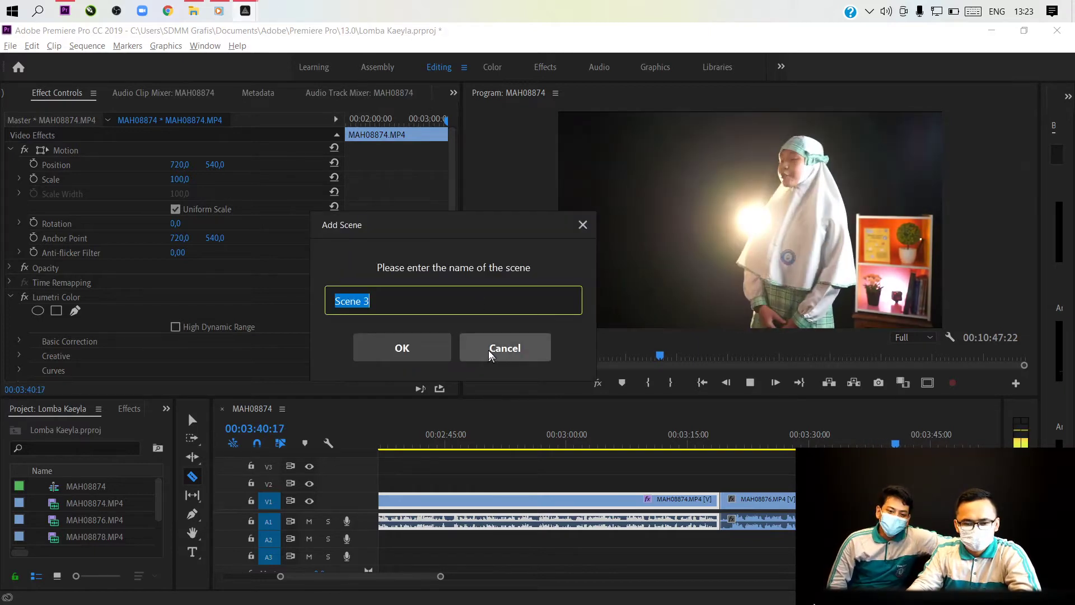
left_click(488, 350)
Pause playback of the sequence and save the project
left_click(750, 382)
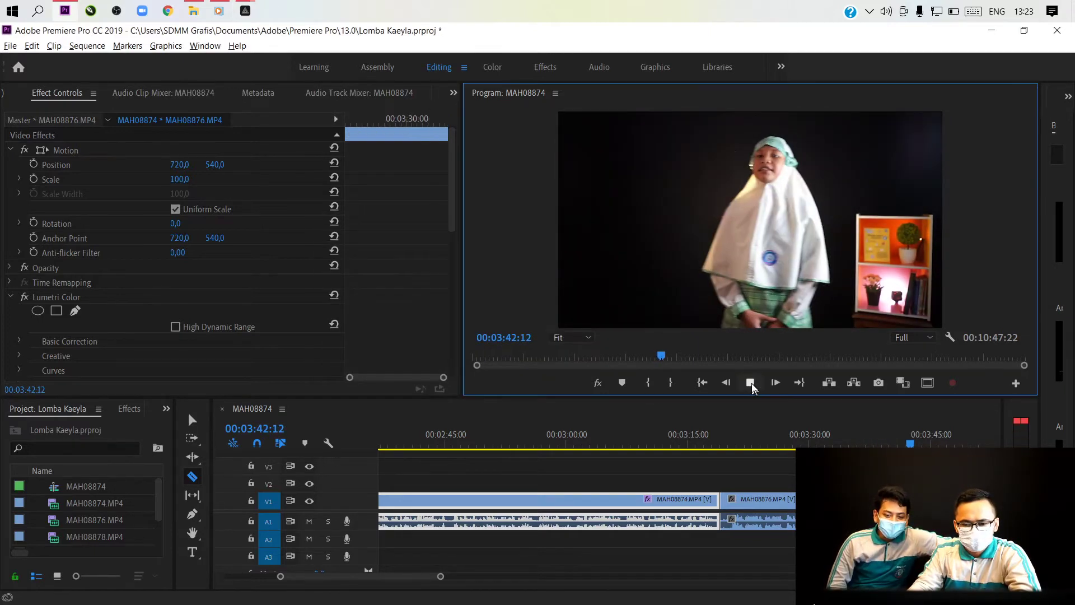
key("ctrl+s")
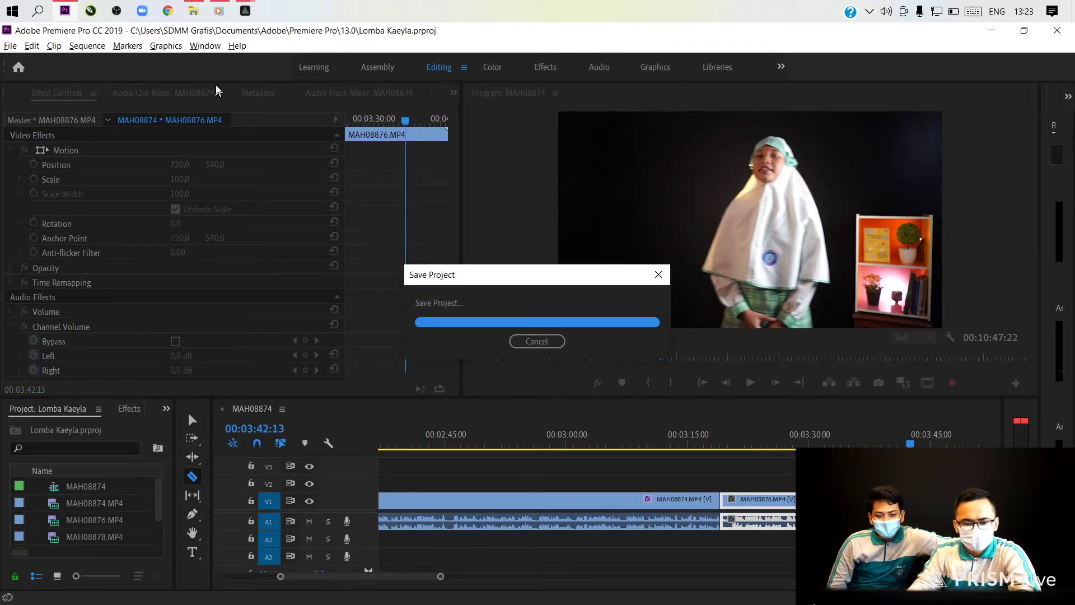
Check the recording status in PRISM Live Studio and switch back to Premiere Pro
left_click(246, 11)
left_click(210, 81)
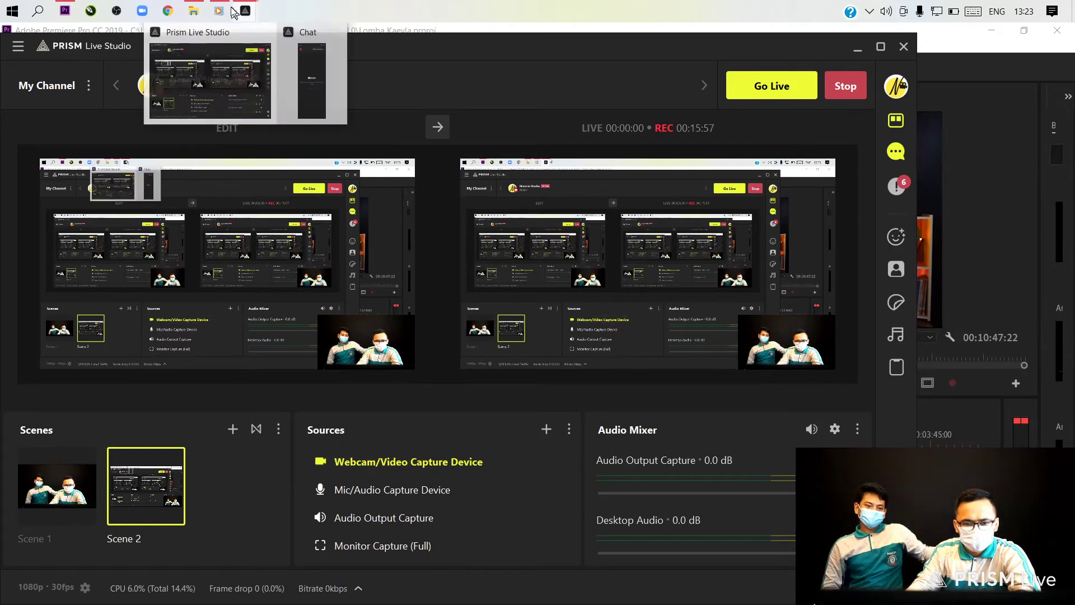
left_click(194, 11)
left_click(63, 11)
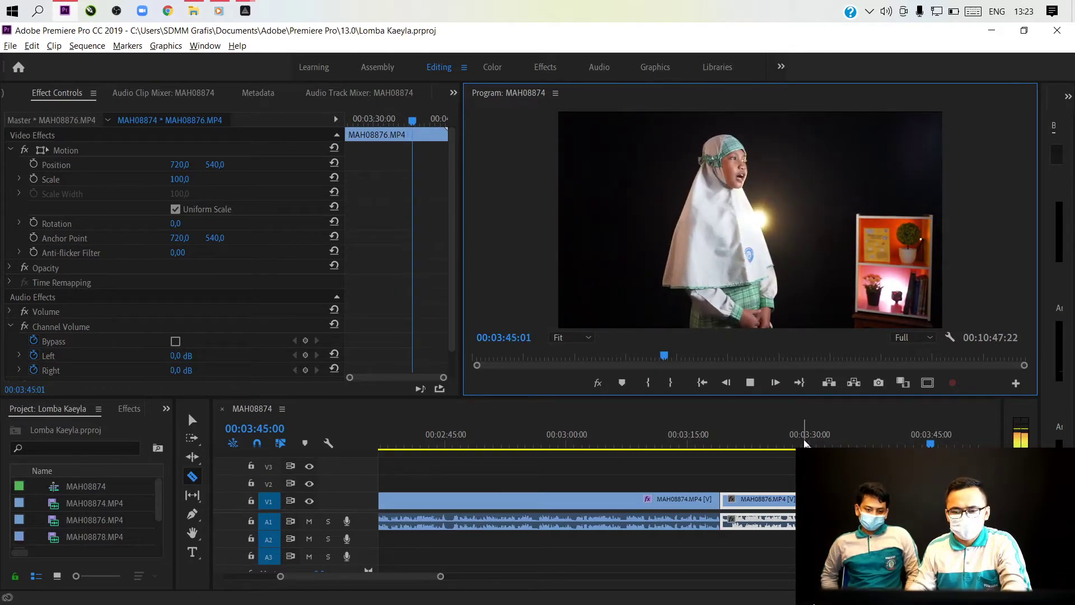
Play the rest of MAH08876.MP4 and the start of MAH08878.MP4 to find where the two should join
key("minus")
key("minus")
key("minus")
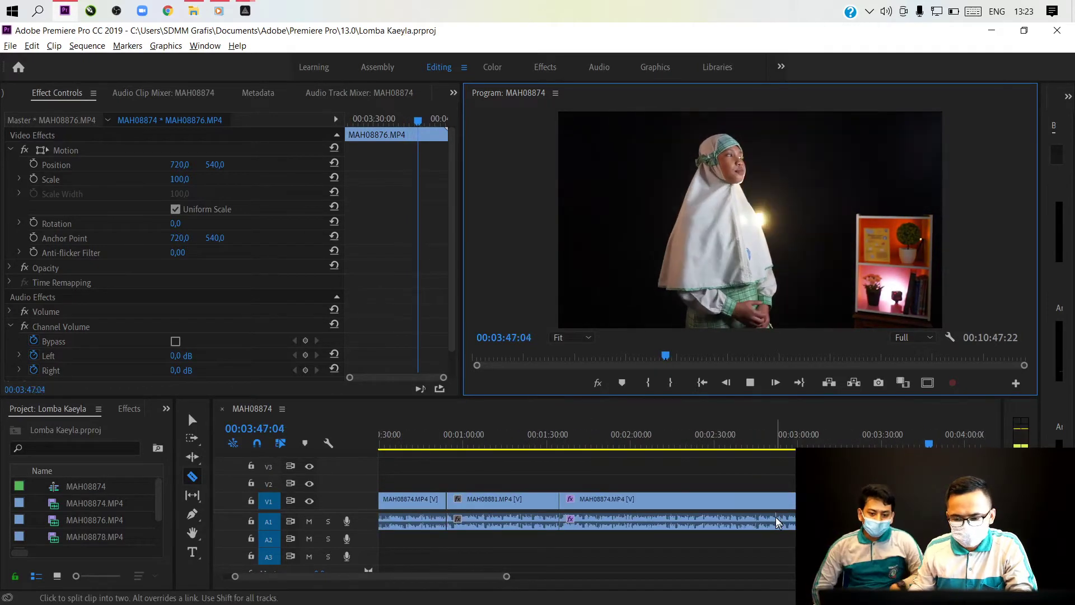
scroll(775, 516, "down", 3)
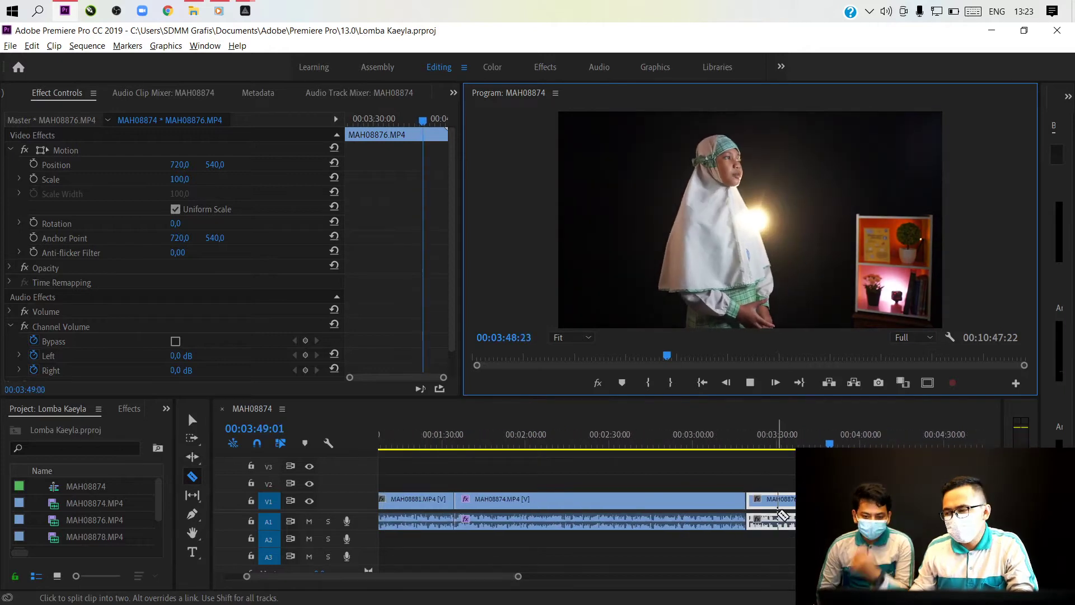
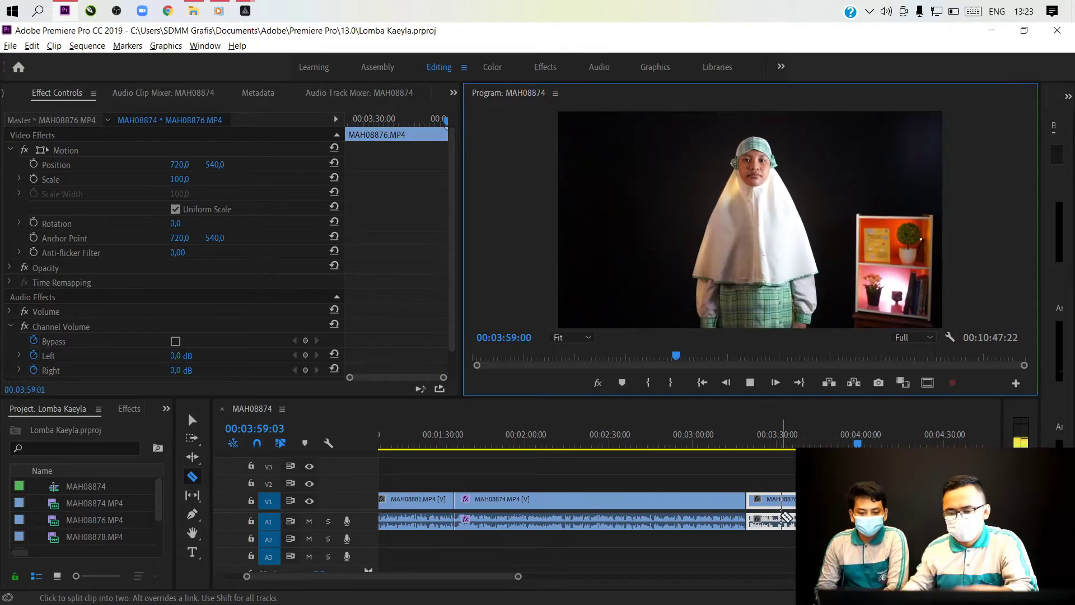
left_click(831, 435)
key("equal")
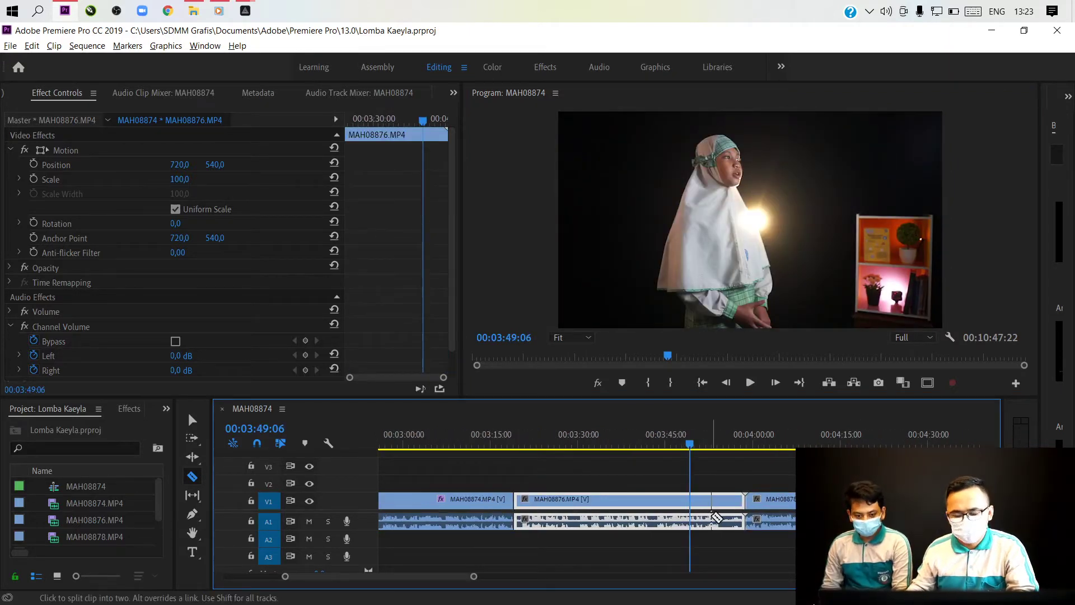
key("equal")
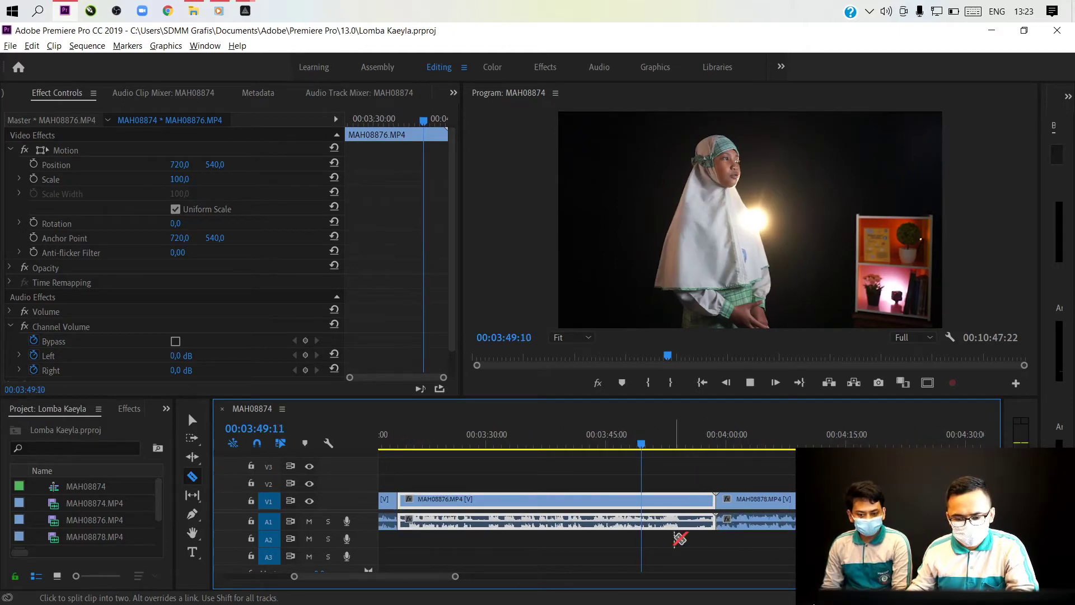
key("v")
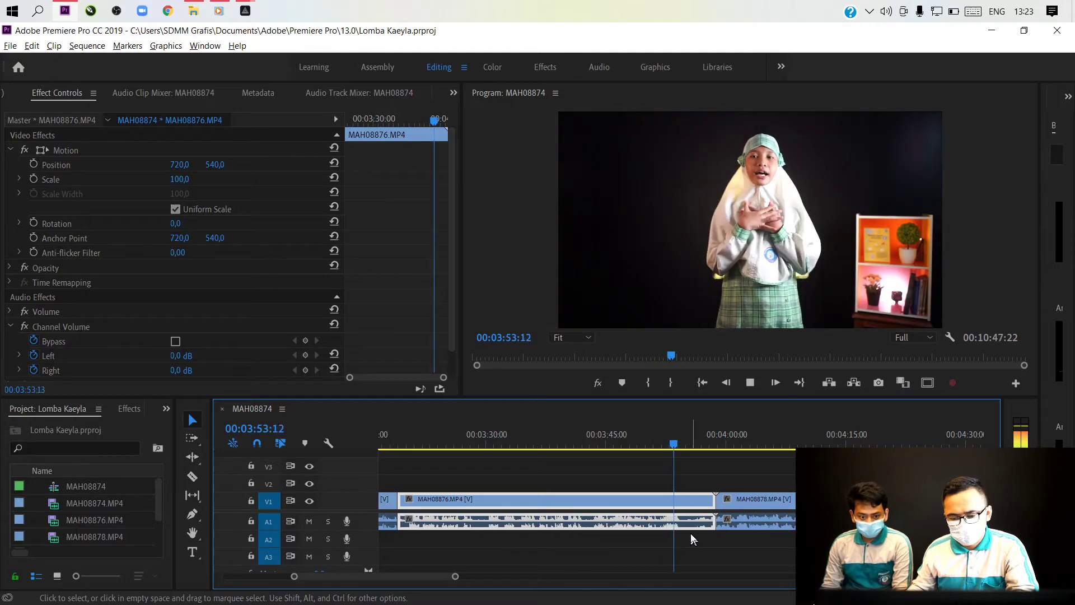
key("space")
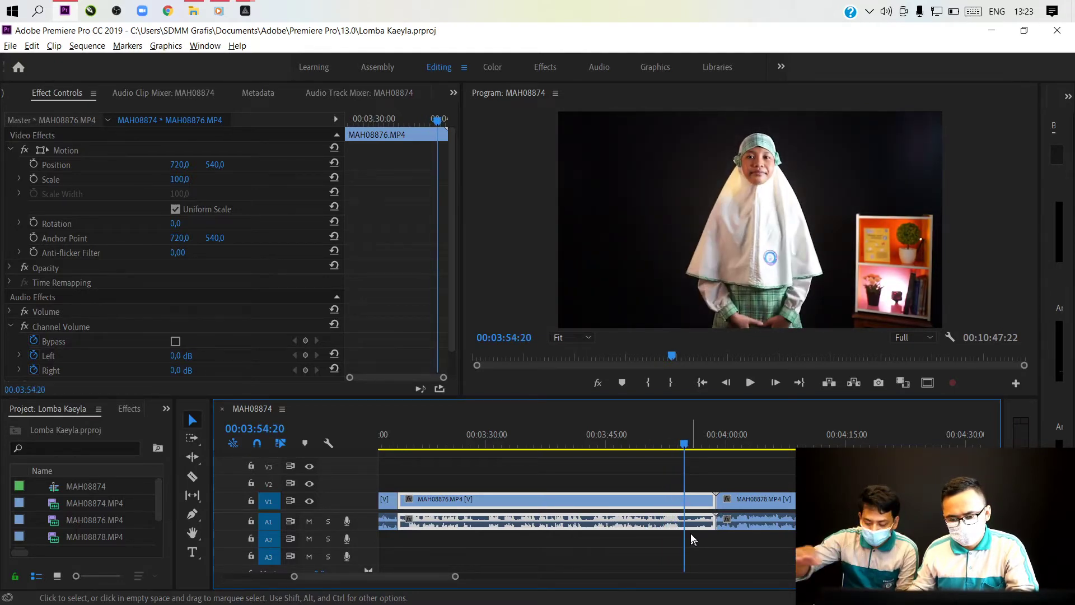
left_click(720, 445)
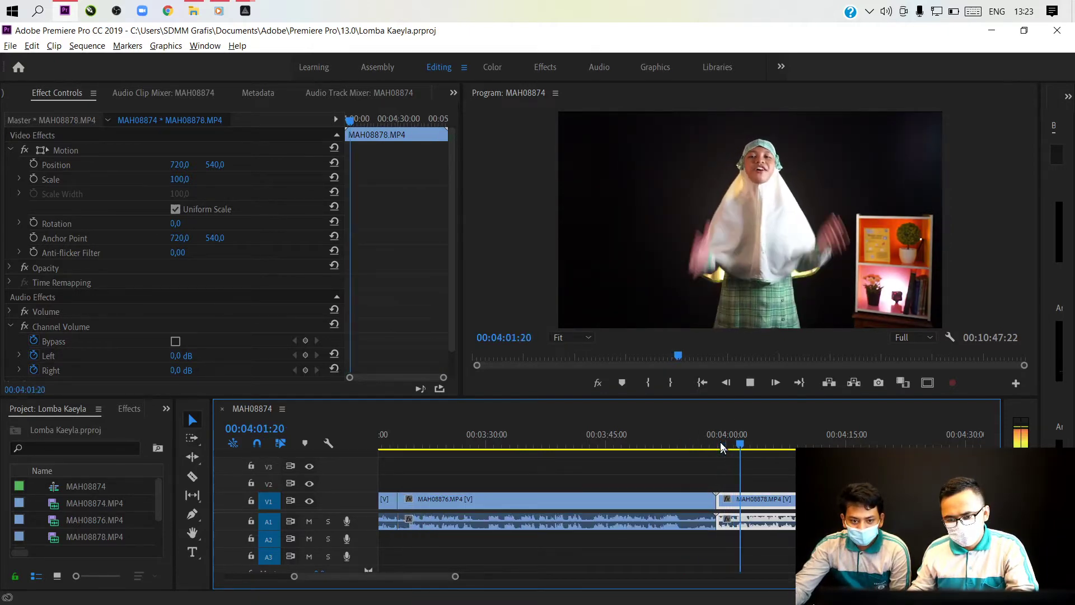
key("space")
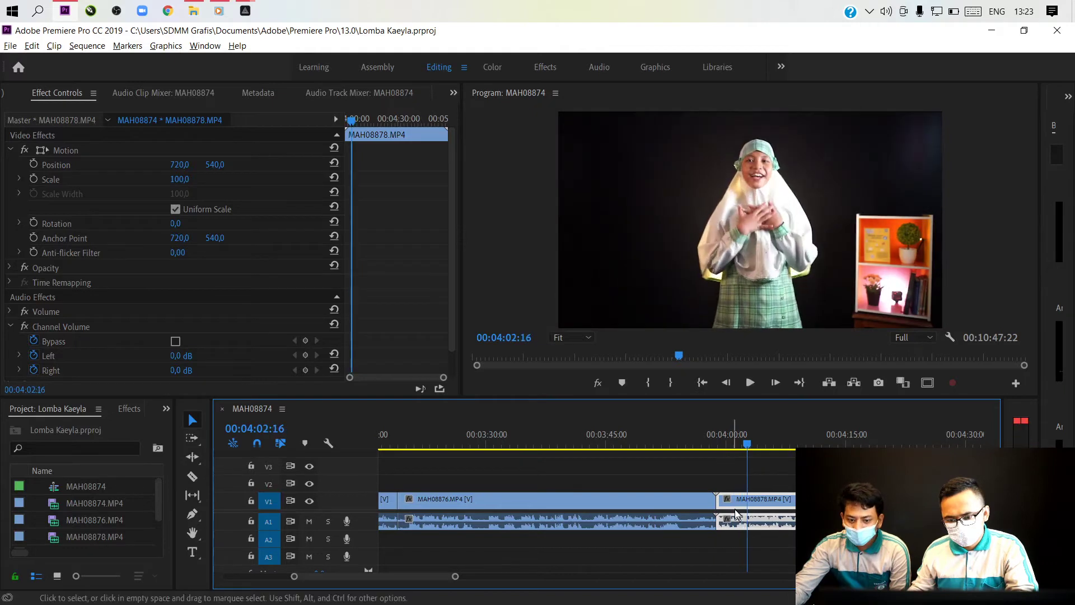
Split MAH08876.MP4 at 00:03:54:23 and ripple delete the piece after the cut so MAH08878.MP4 follows directly
left_click(663, 446)
key("space")
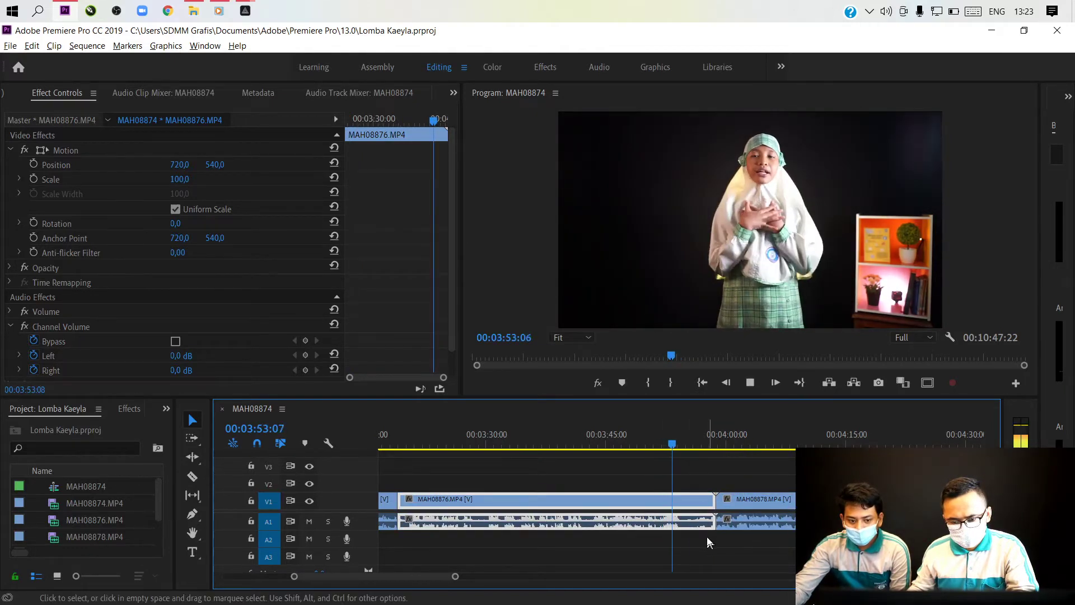
key("space")
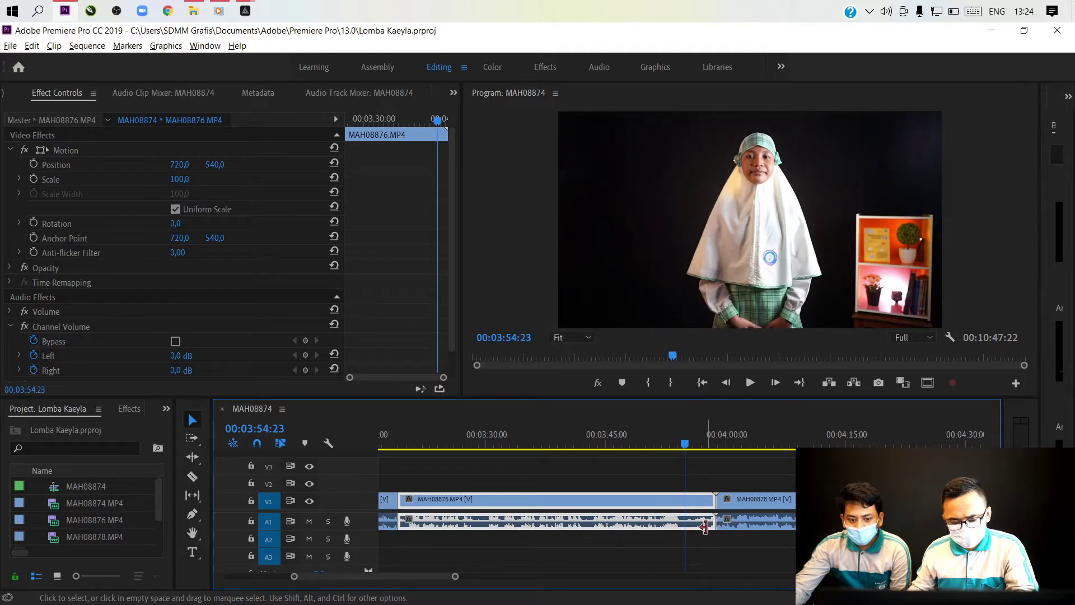
key("c")
left_click(692, 498)
key("v")
left_click(704, 504)
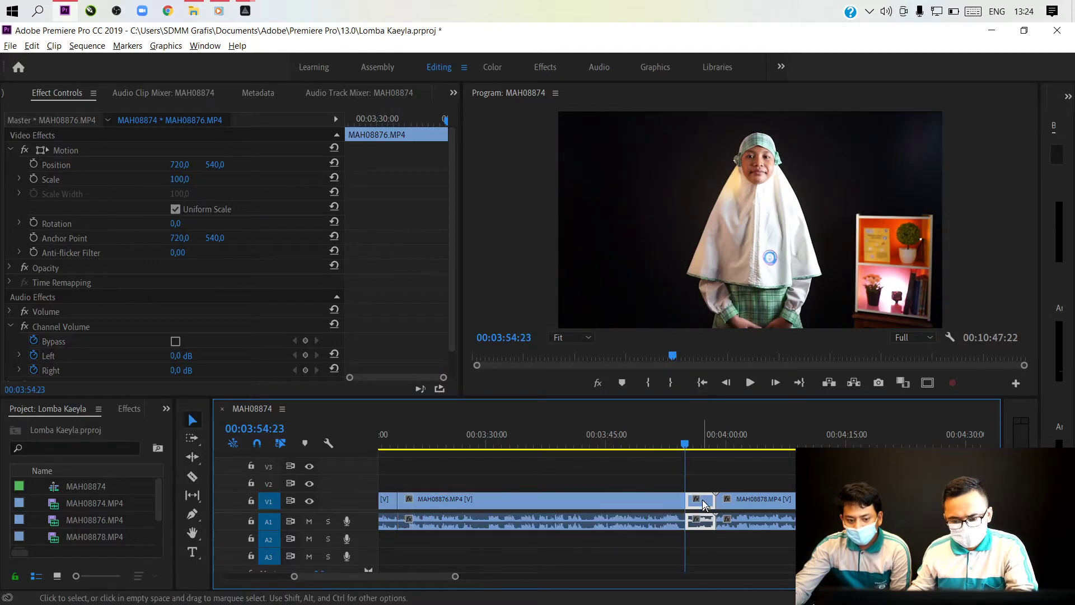
key("shift+Delete")
Show the whole sequence and play the start of the MAH08874.MP4 clip that follows the gaps
key("minus")
key("minus")
key("minus")
key("minus")
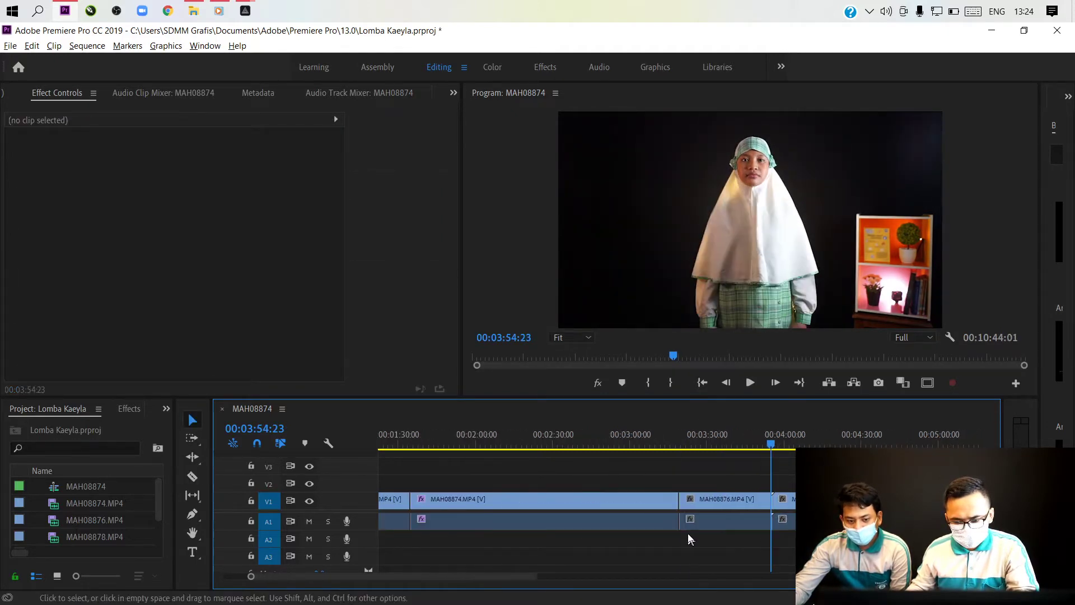
key("minus")
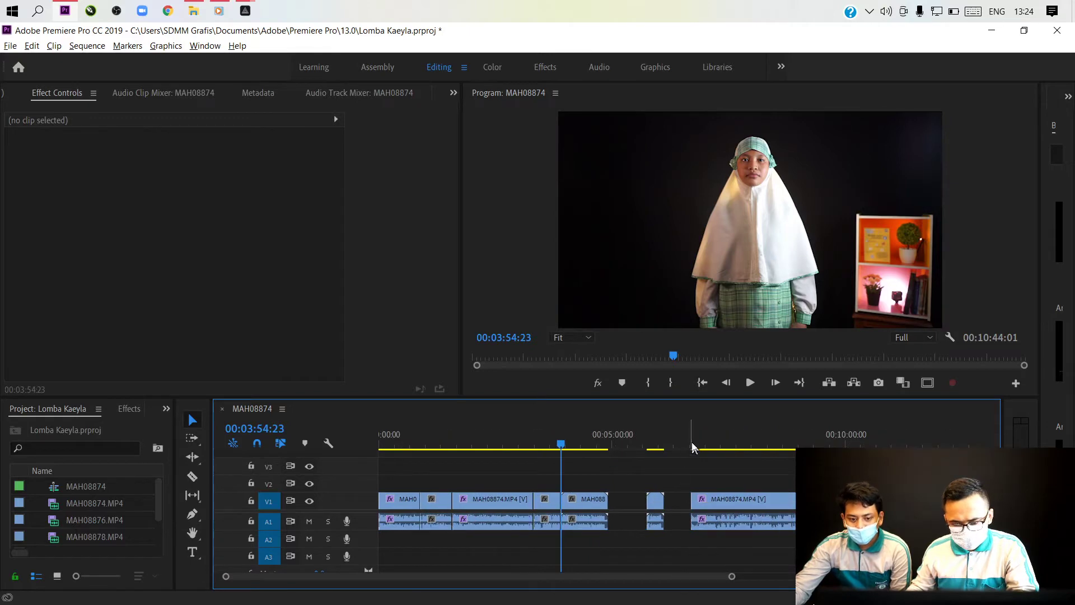
left_click(692, 445)
key("space")
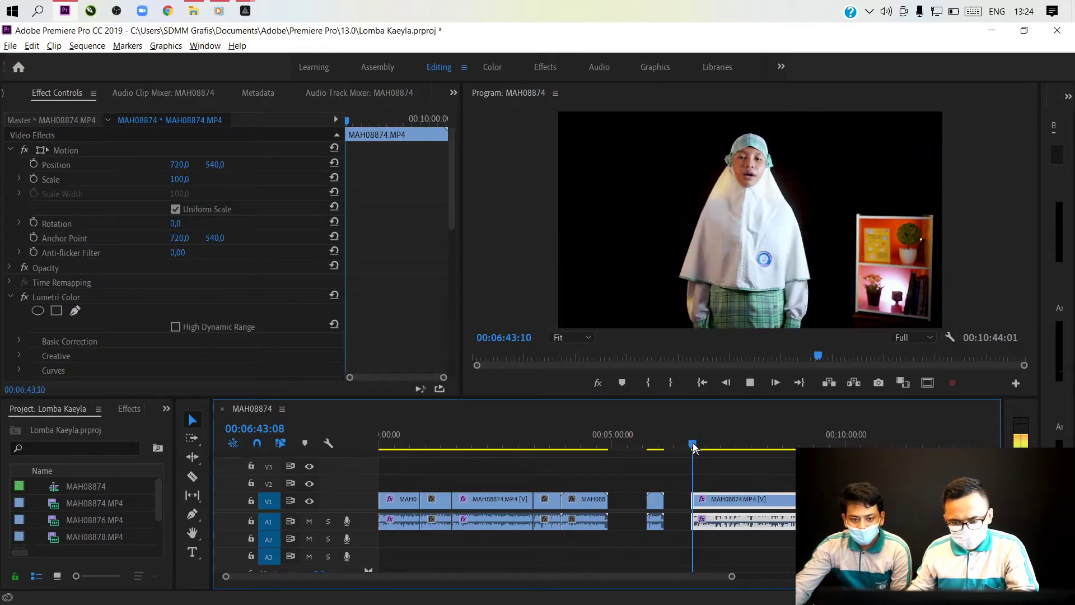
key("space")
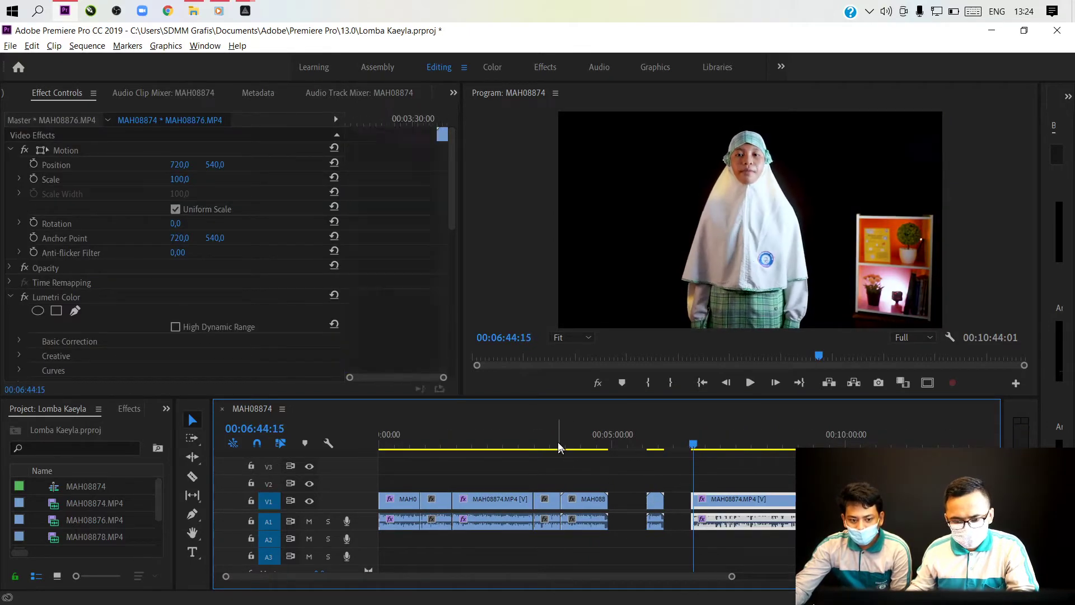
Move the MAH08878.MP4 clip and the short clip after it to the end of the sequence, past the last MAH08874.MP4 clip
left_click(557, 445)
left_click(563, 444)
key("space")
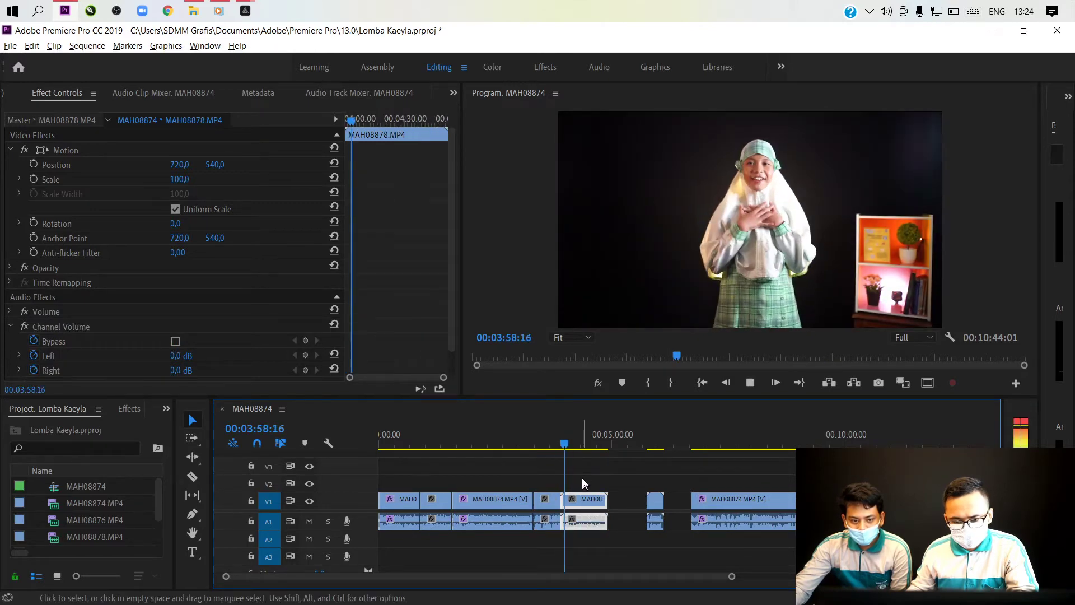
key("space")
left_click_drag(582, 478, 657, 535)
left_click_drag(599, 506, 595, 507)
left_click_drag(928, 506, 928, 506)
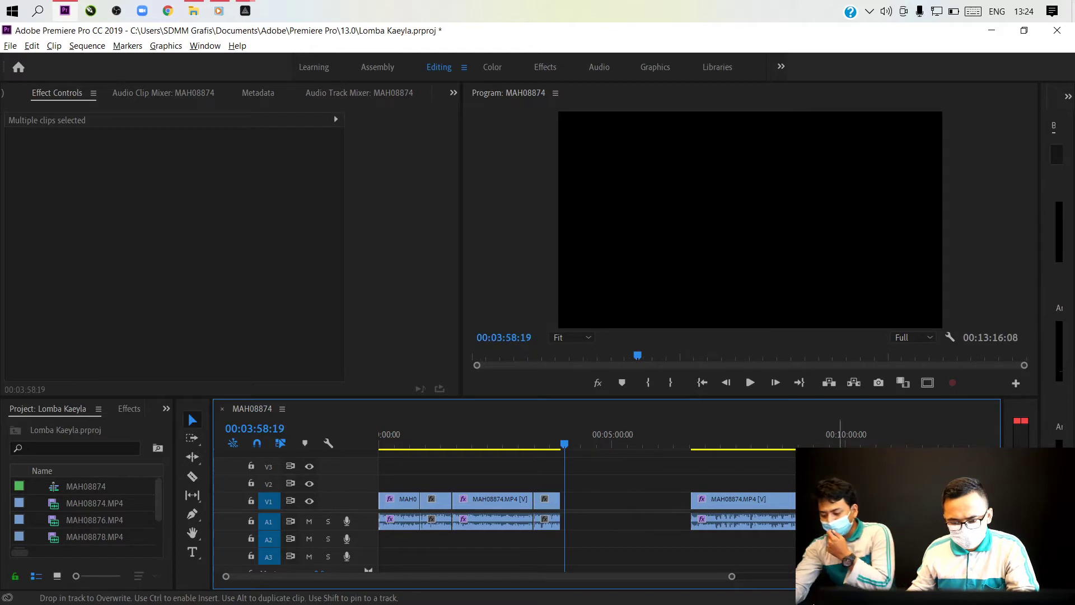
Ripple delete the empty gap after MAH08876.MP4 so the following MAH08874.MP4 clip joins directly
left_click(663, 513)
left_click(662, 507)
key("Delete")
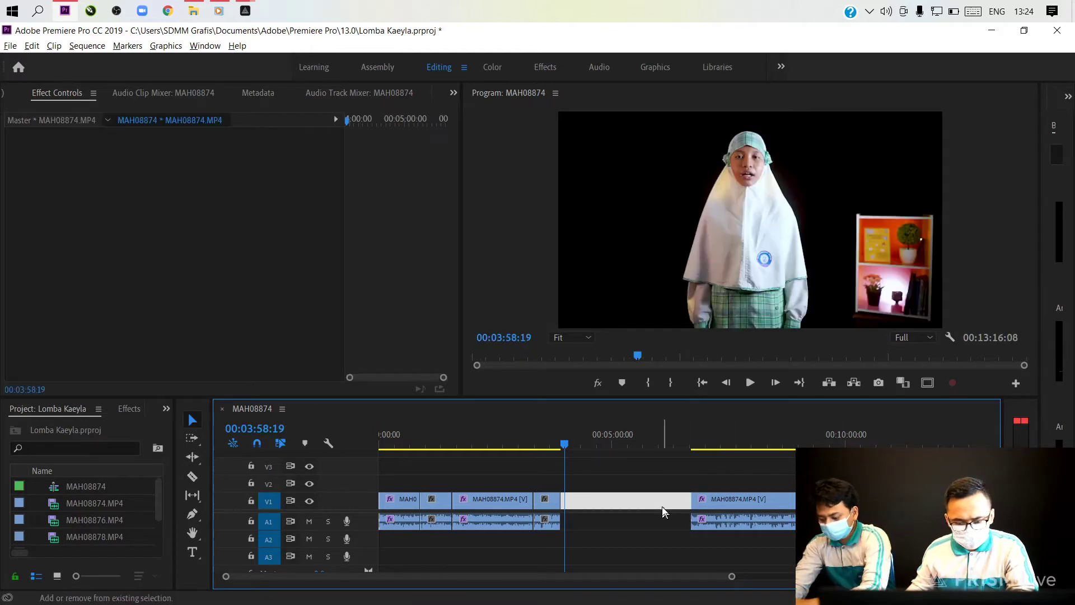
Play across the new join between MAH08876.MP4 and the following MAH08874.MP4 clip
left_click(557, 445)
key("=")
key("=")
key("=")
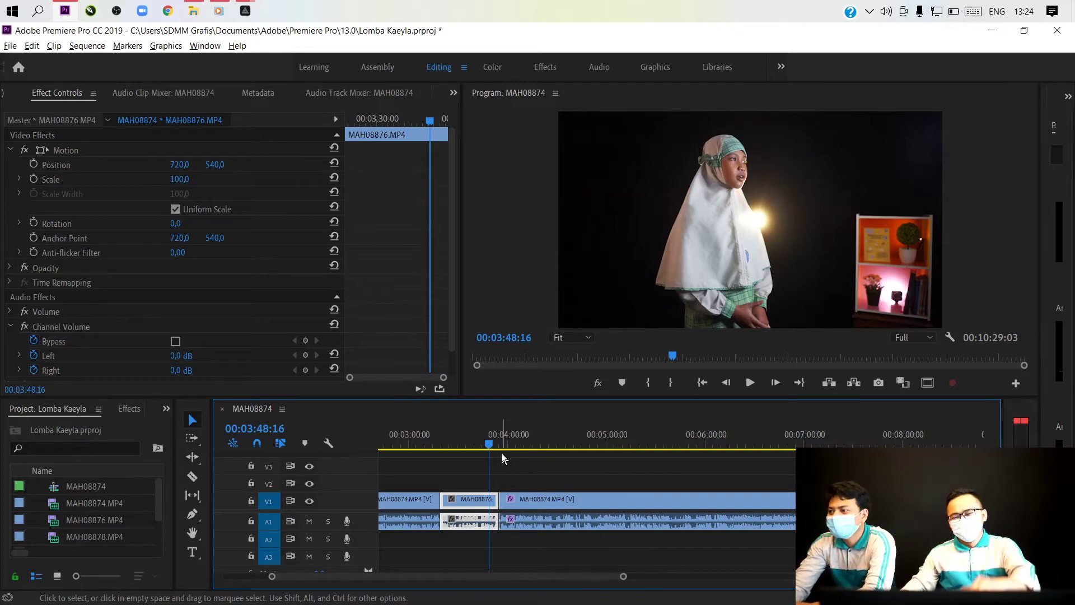
key("space")
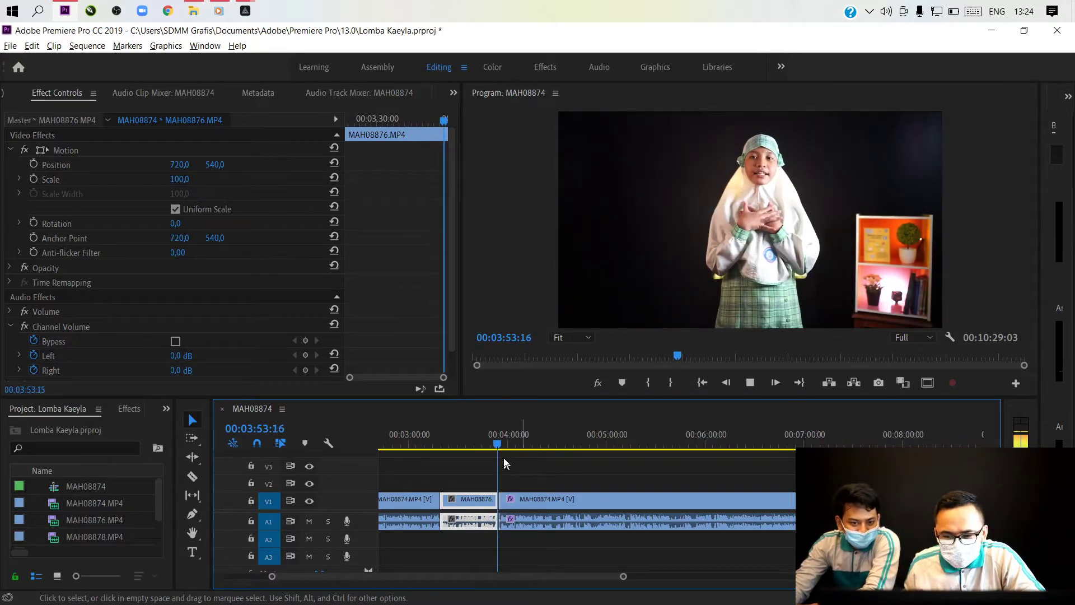
scroll(500, 474, "up", 3, "alt")
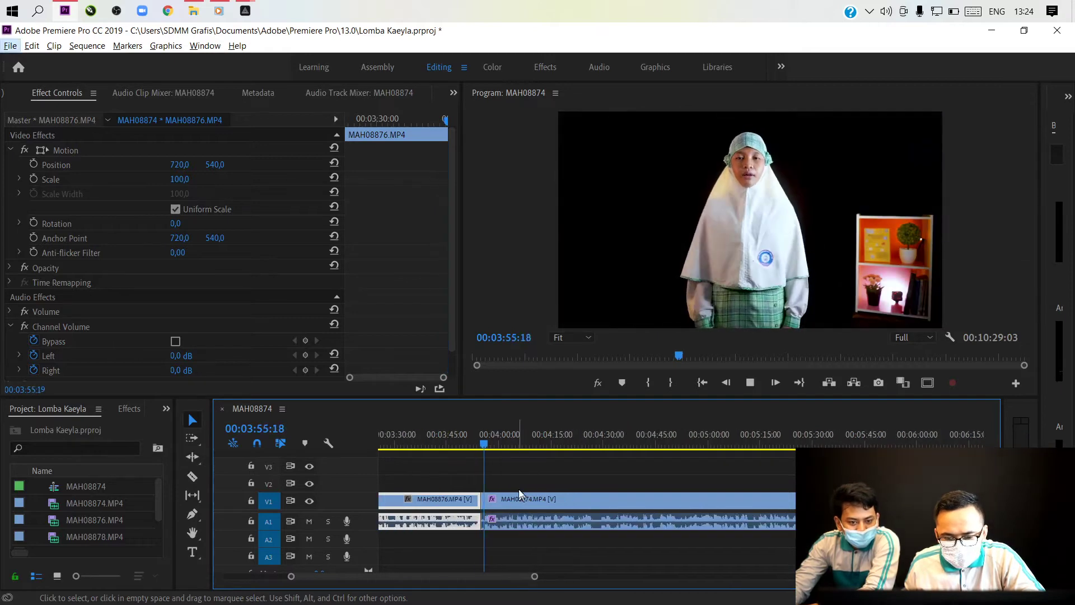
Sample the MAH08874.MP4 clip after the join between about 00:04:25 and 00:04:52 to follow its narration
left_click_drag(518, 430, 591, 424)
left_click(605, 423)
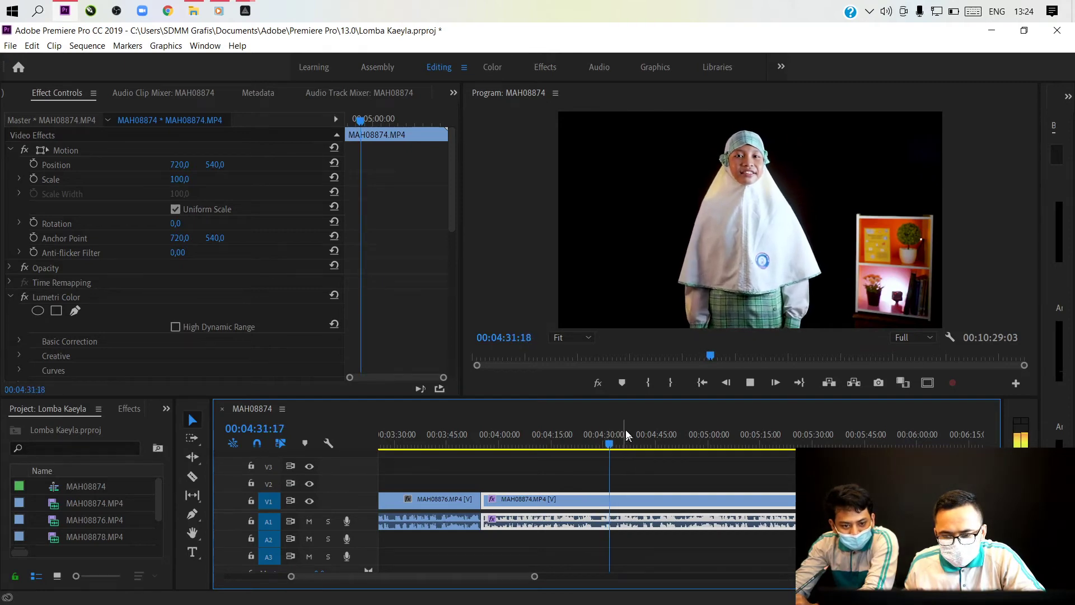
left_click(652, 439)
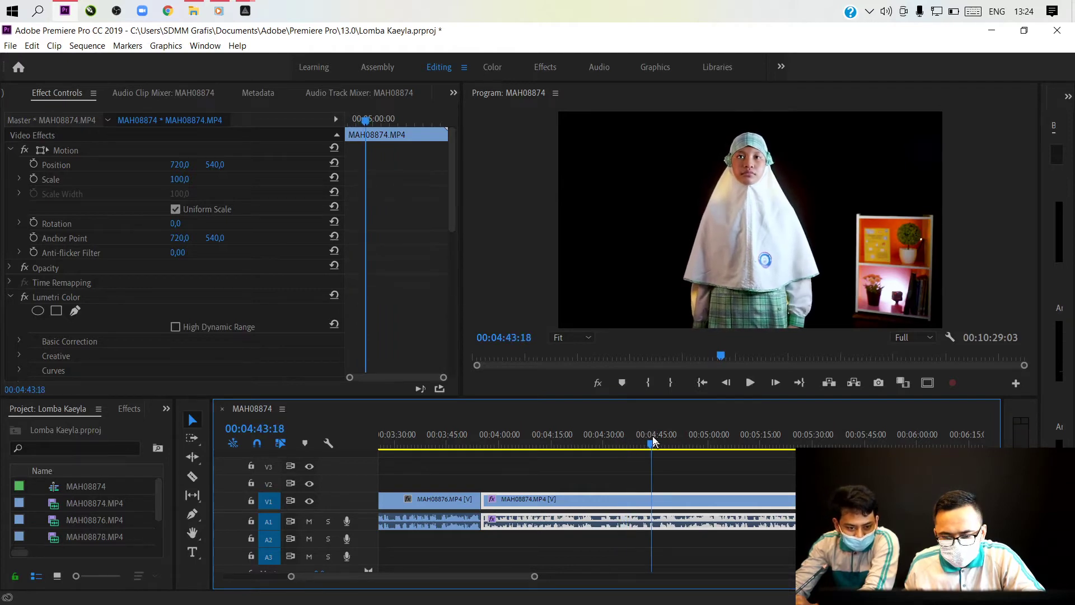
left_click(666, 440)
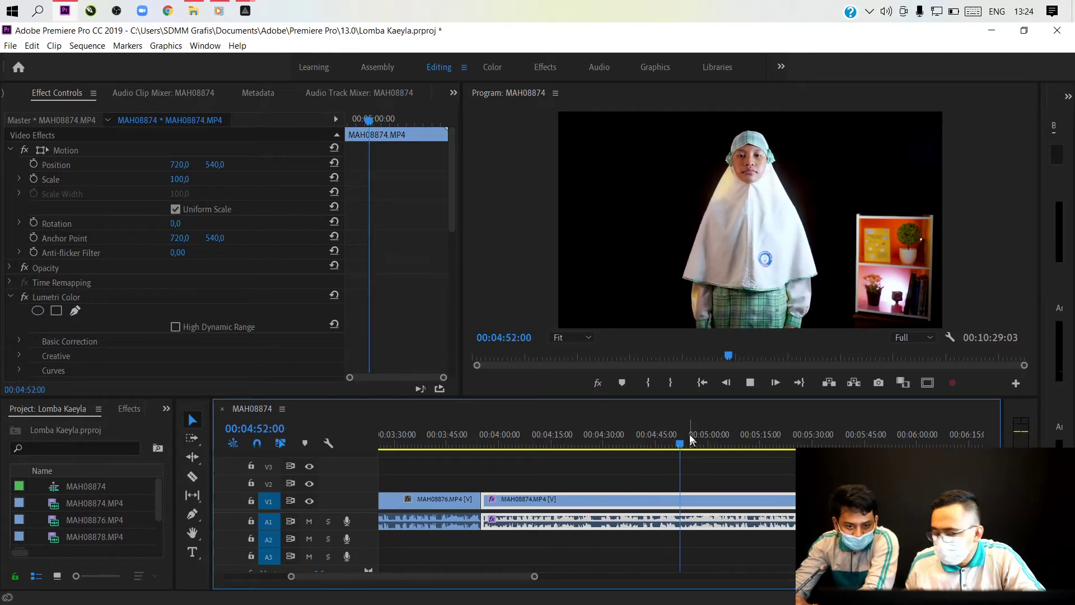
left_click(581, 445)
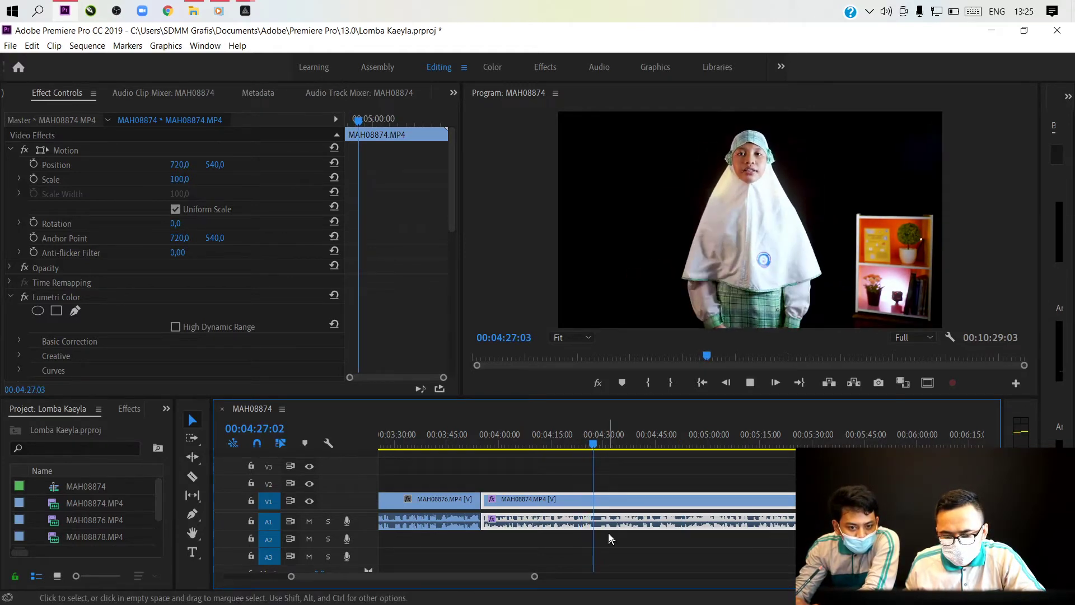
key("space")
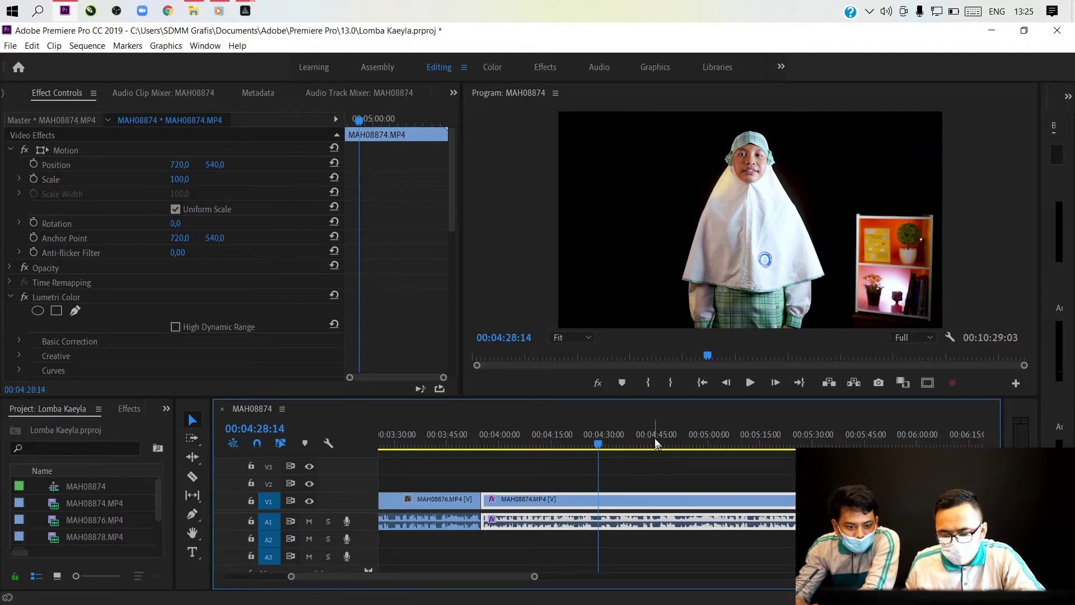
scroll(463, 457, "up", 5)
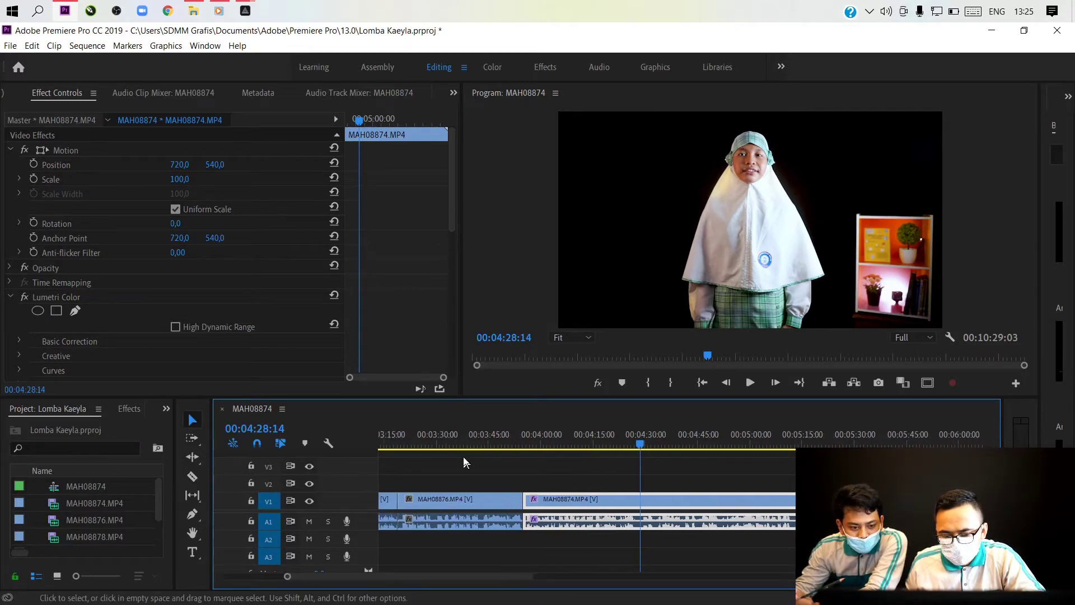
Replay MAH08876.MP4 from about 00:03:21 to its end to hear the line the next clip must continue
left_click(471, 437)
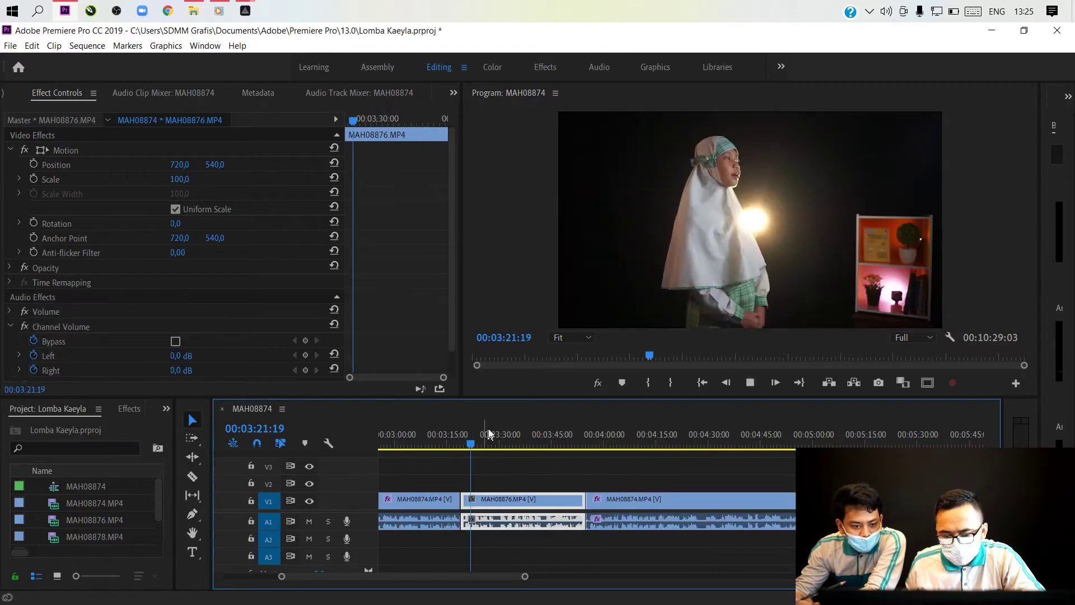
left_click(542, 435)
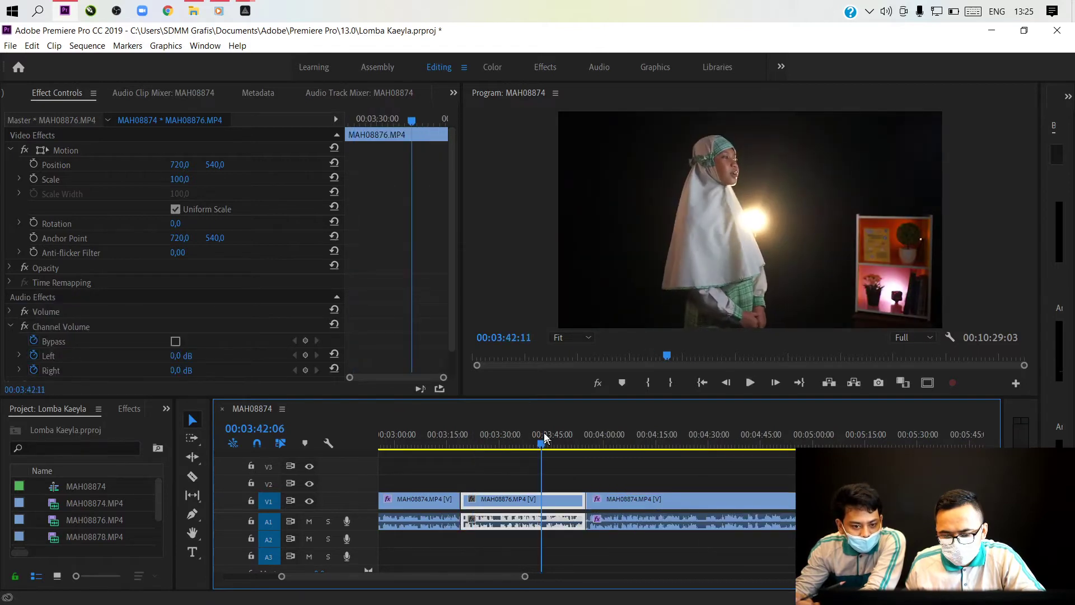
left_click(573, 444)
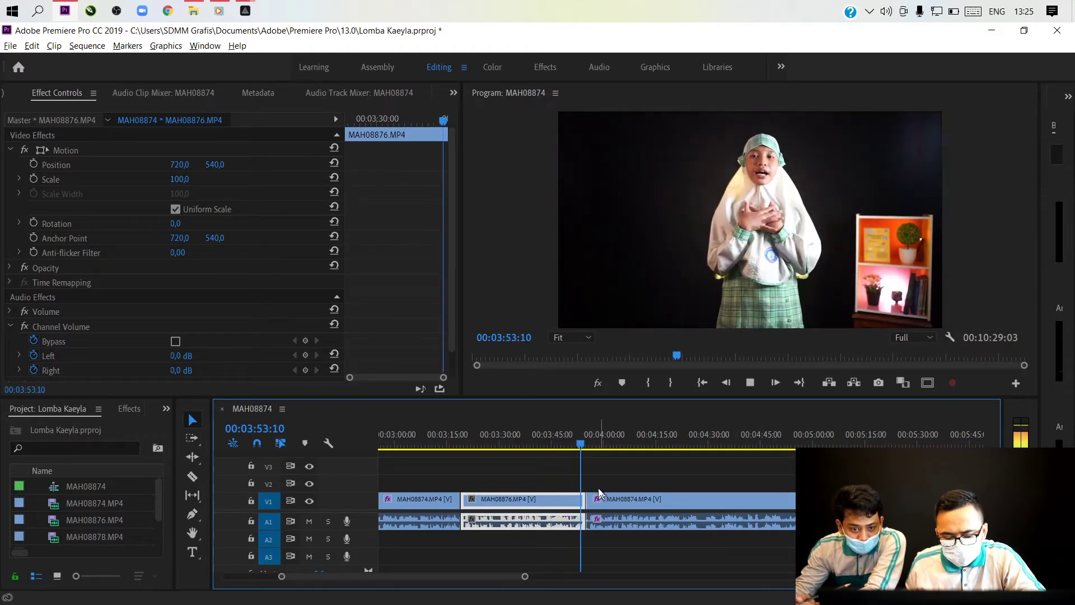
key("equal")
key("space")
left_click(579, 442)
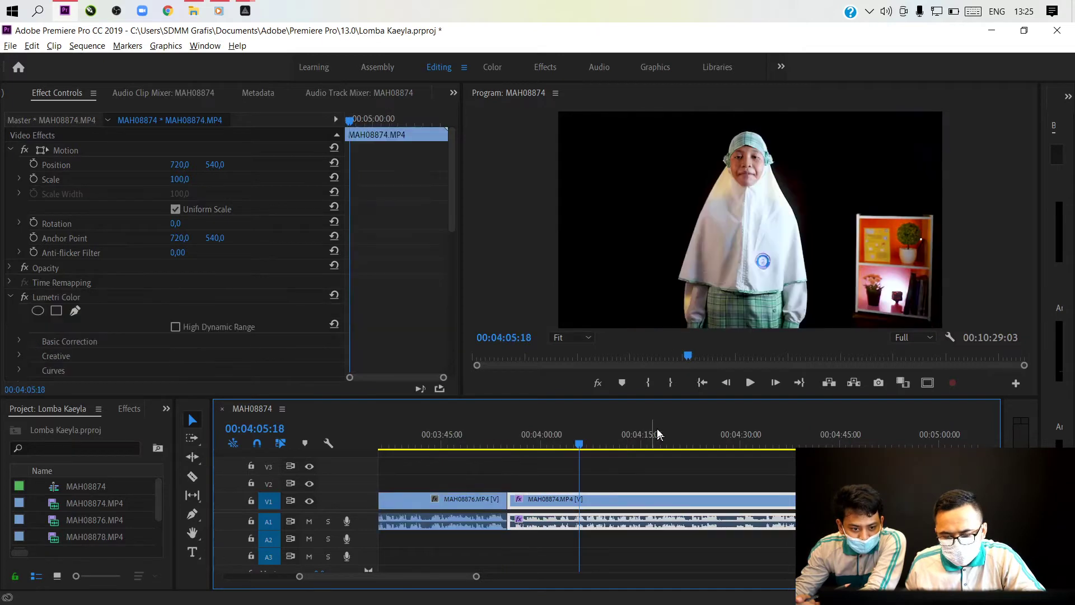
Recheck the MAH08874.MP4 clip between about 00:04:16 and 00:04:44 for the passage that continues MAH08876.MP4
left_click(657, 435)
scroll(637, 496, "down", 3)
left_click(645, 434)
key("space")
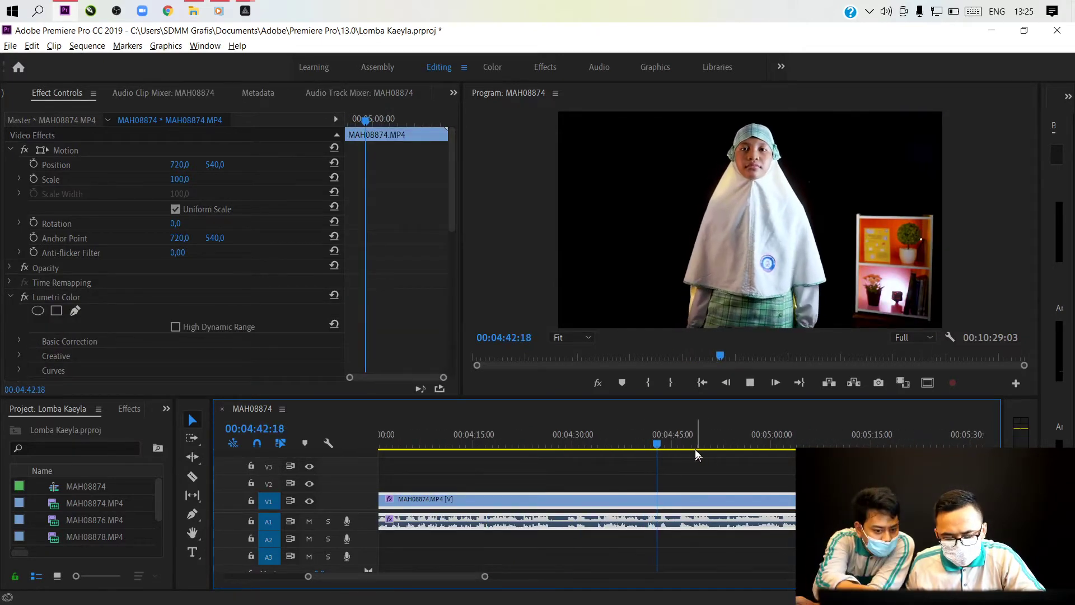
key("minus")
key("minus")
left_click(535, 434)
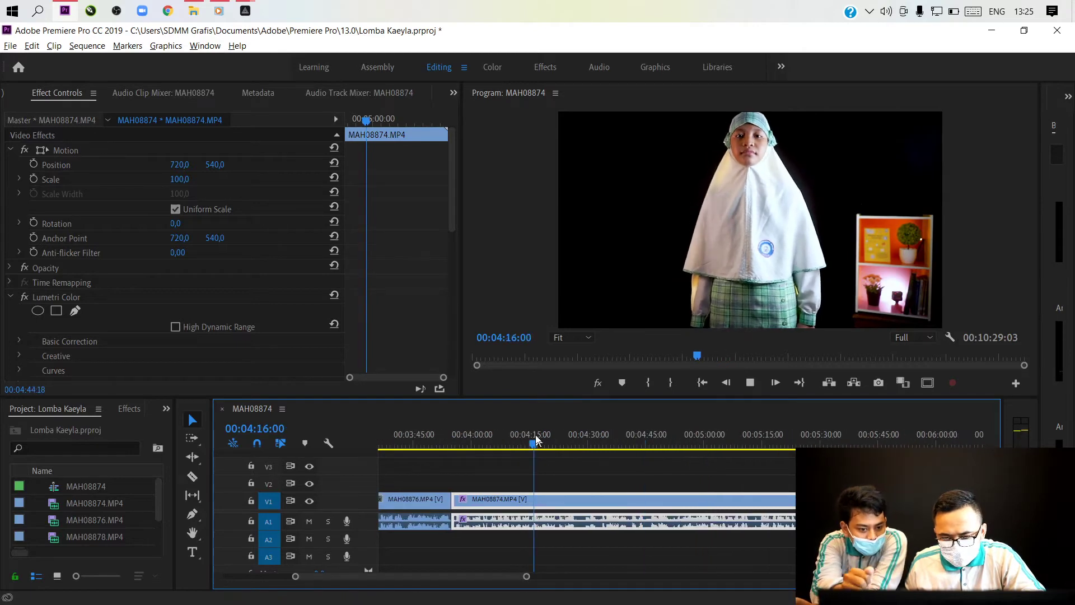
left_click(560, 434)
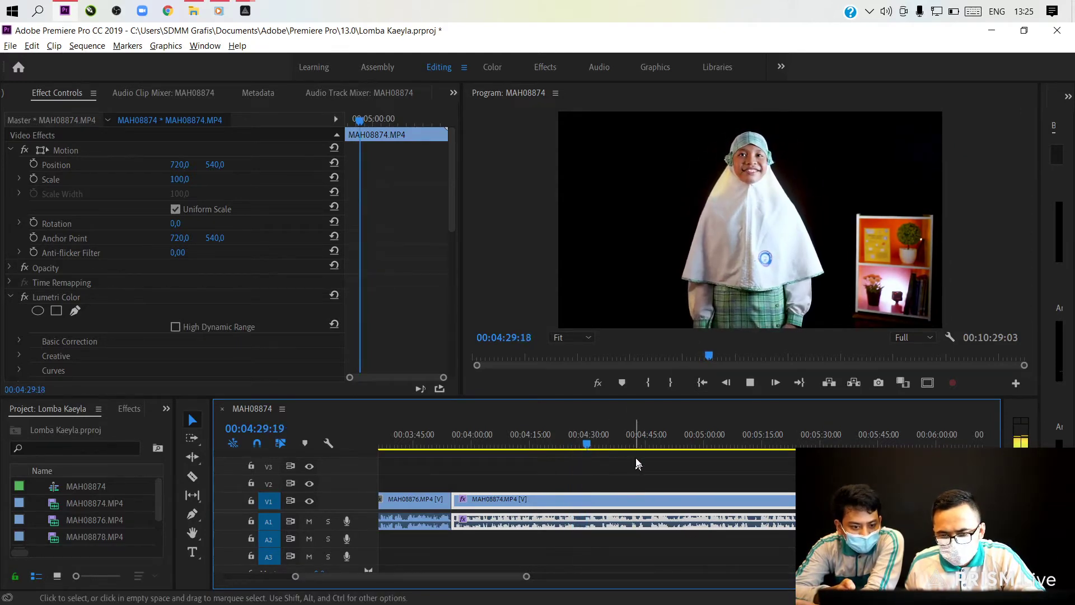
Skim the MAH08874.MP4 clip from about 00:05:00 to 00:06:10 to find where the continuing passage starts
left_click(705, 445)
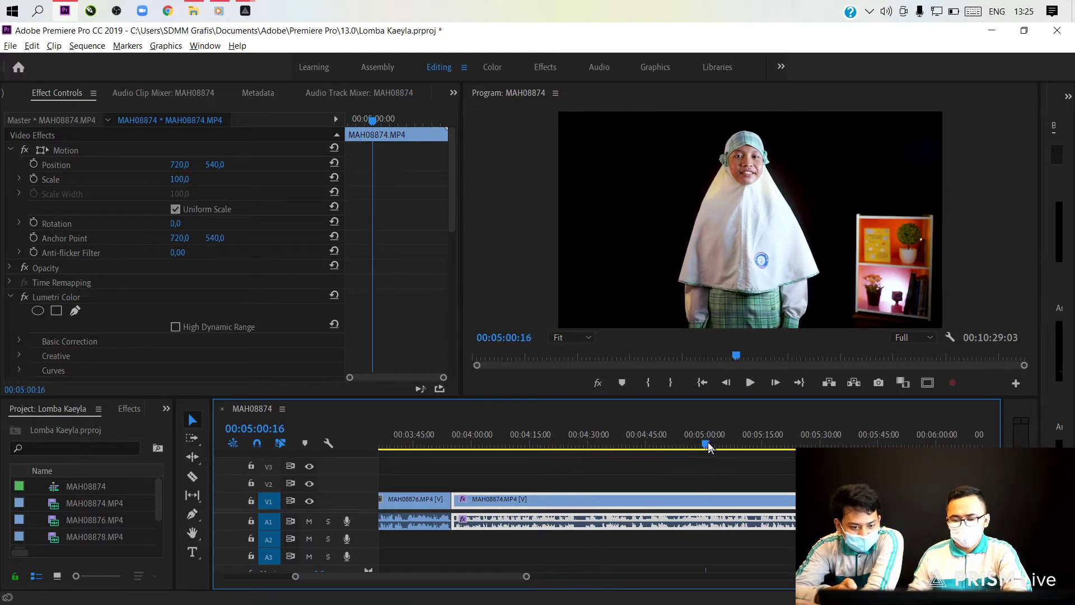
left_click(737, 444)
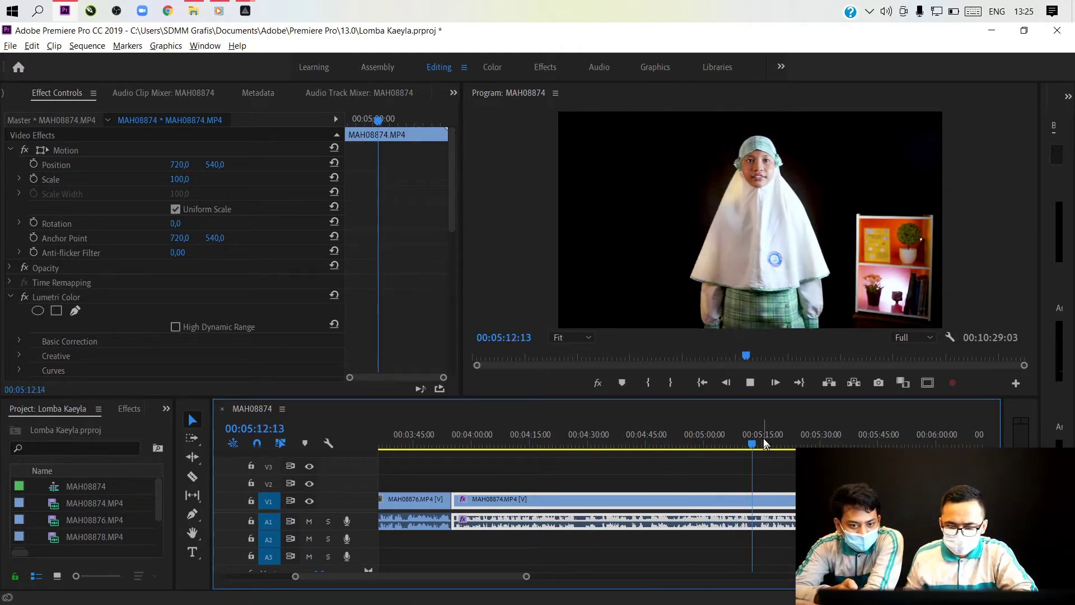
left_click(765, 443)
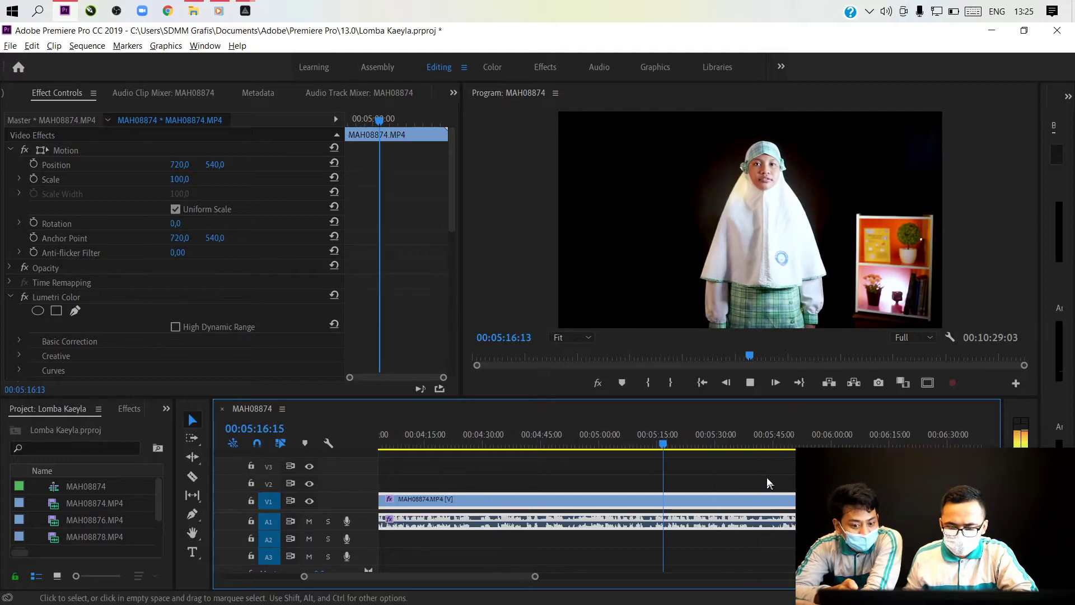
left_click(678, 427)
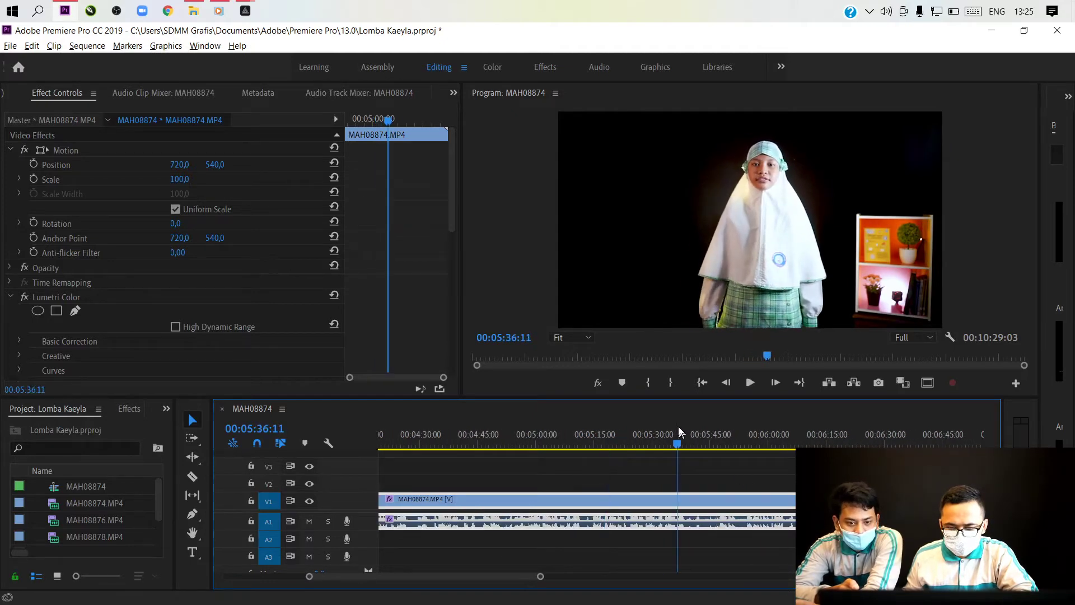
key("space")
left_click(721, 442)
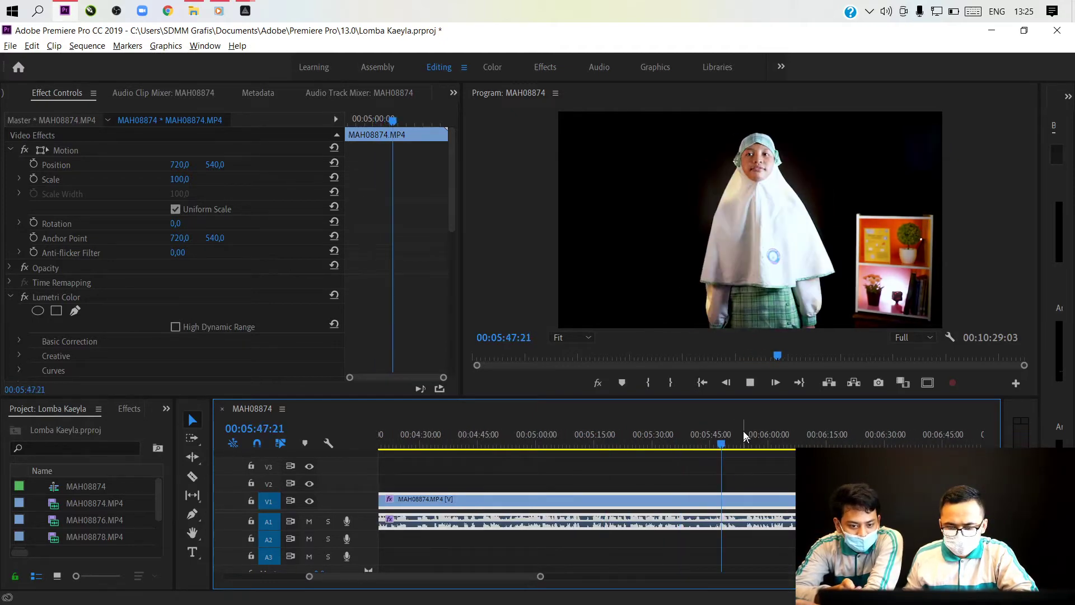
left_click(749, 428)
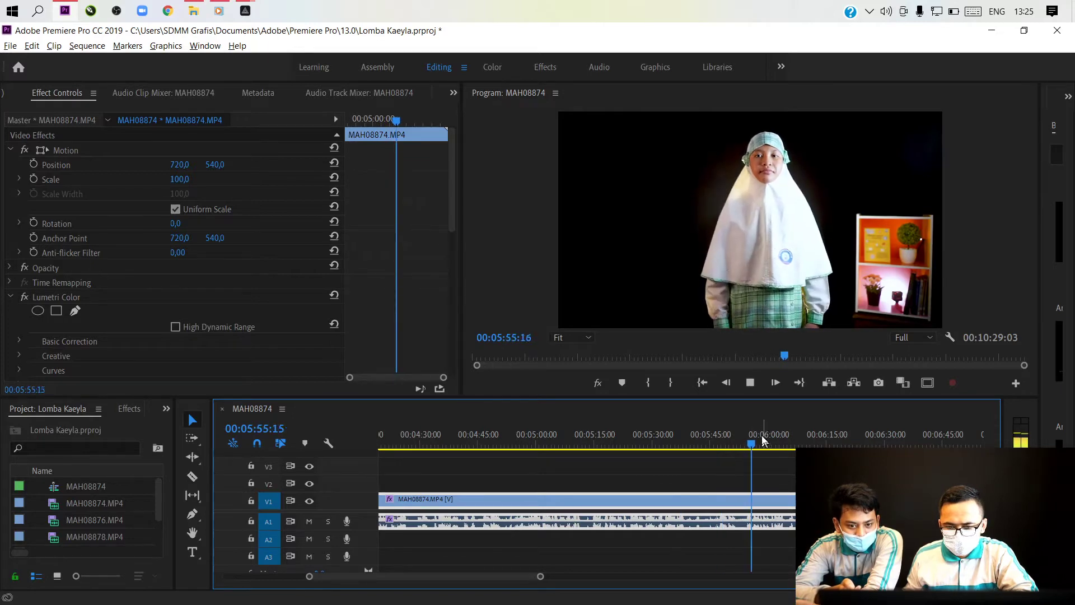
scroll(759, 447, "down", 2)
left_click(699, 438)
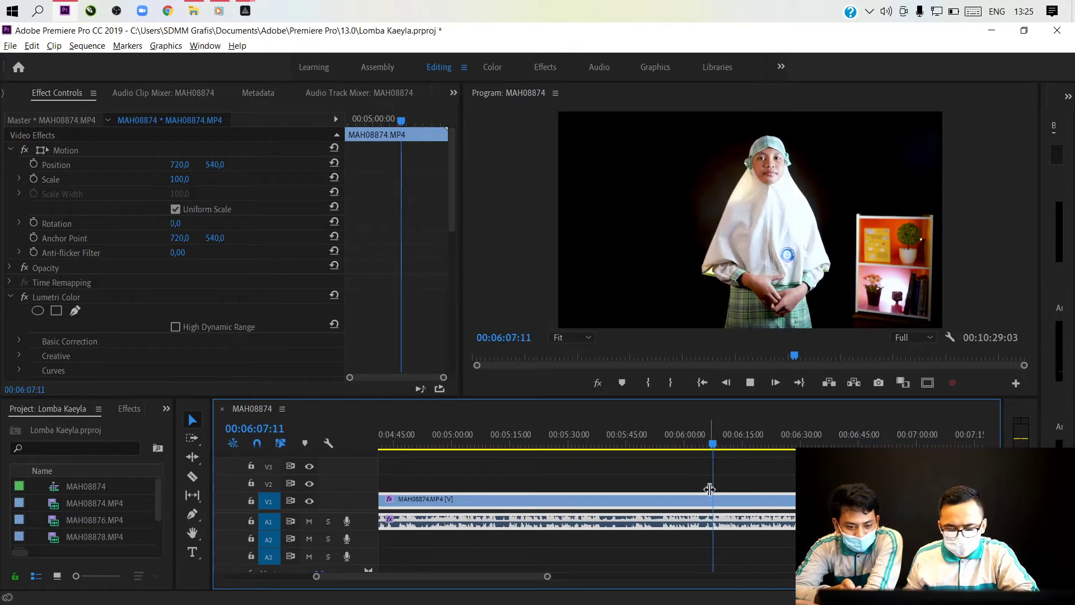
key("=")
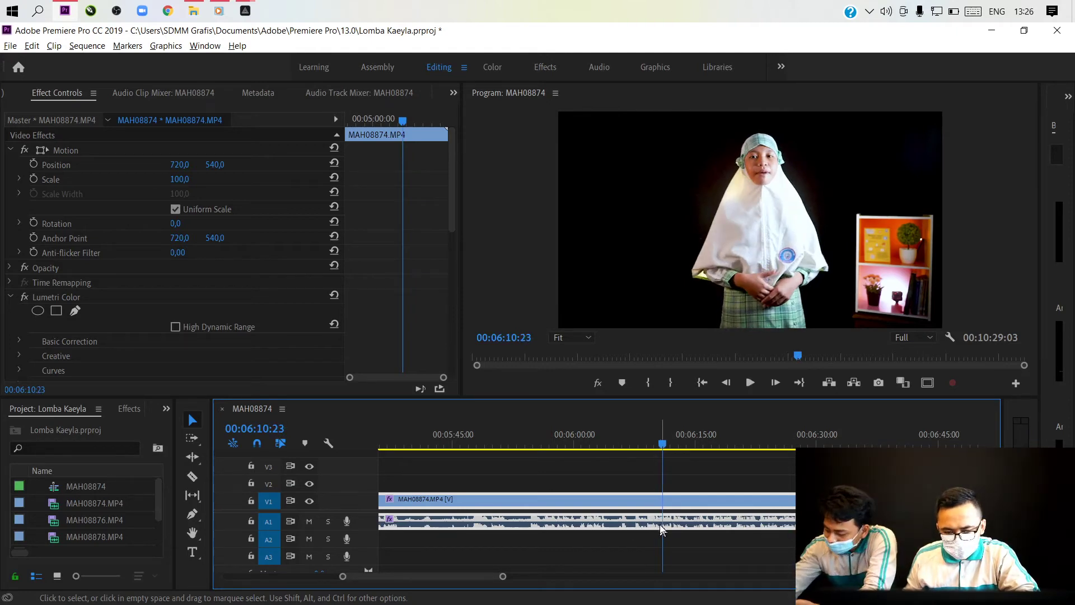
Locate the start of the spoken passage in MAH08874.MP4 and split the clip with the Razor tool at 00:06:08:20
scroll(660, 524, "up", 3)
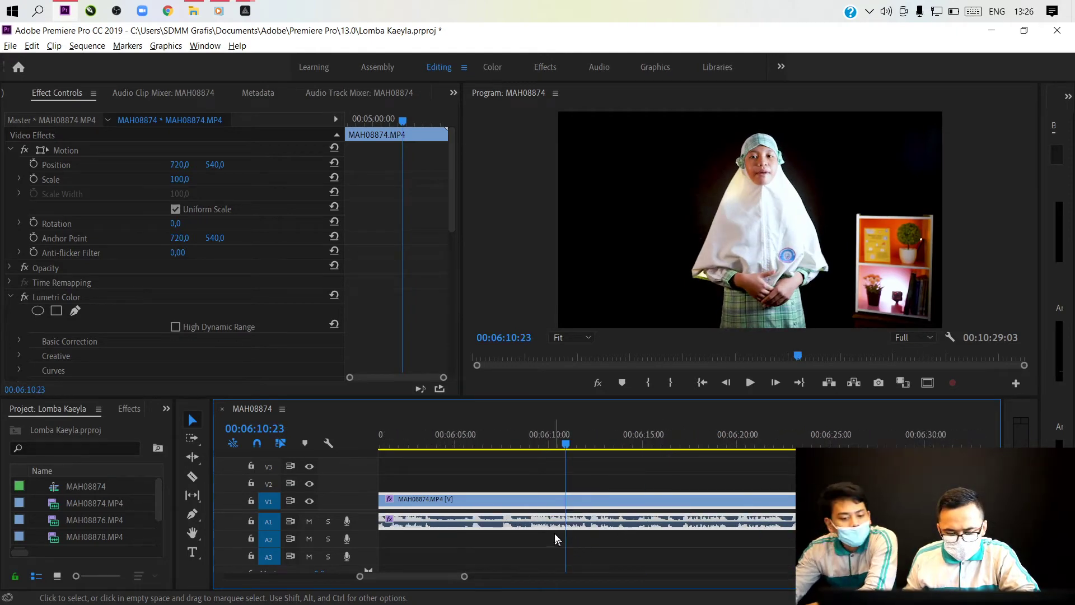
key("c")
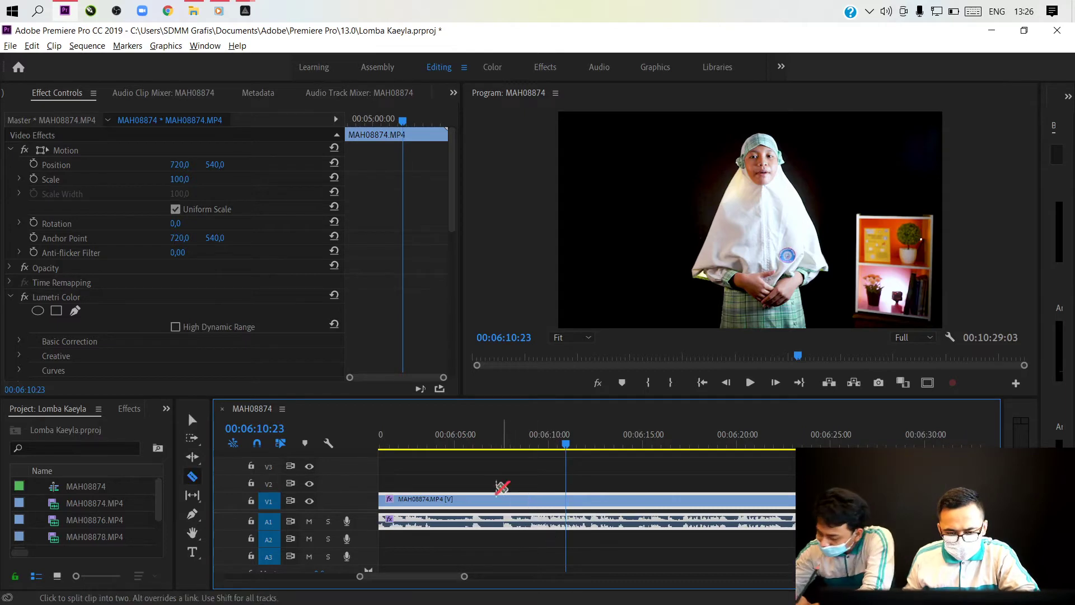
left_click(495, 442)
key("space")
left_click(544, 514)
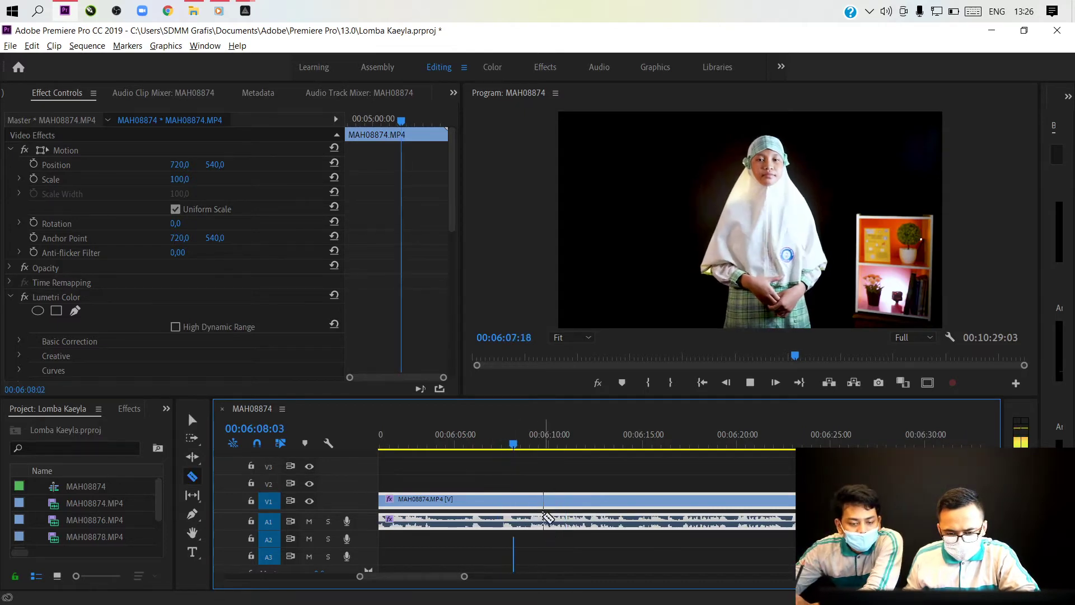
key("space")
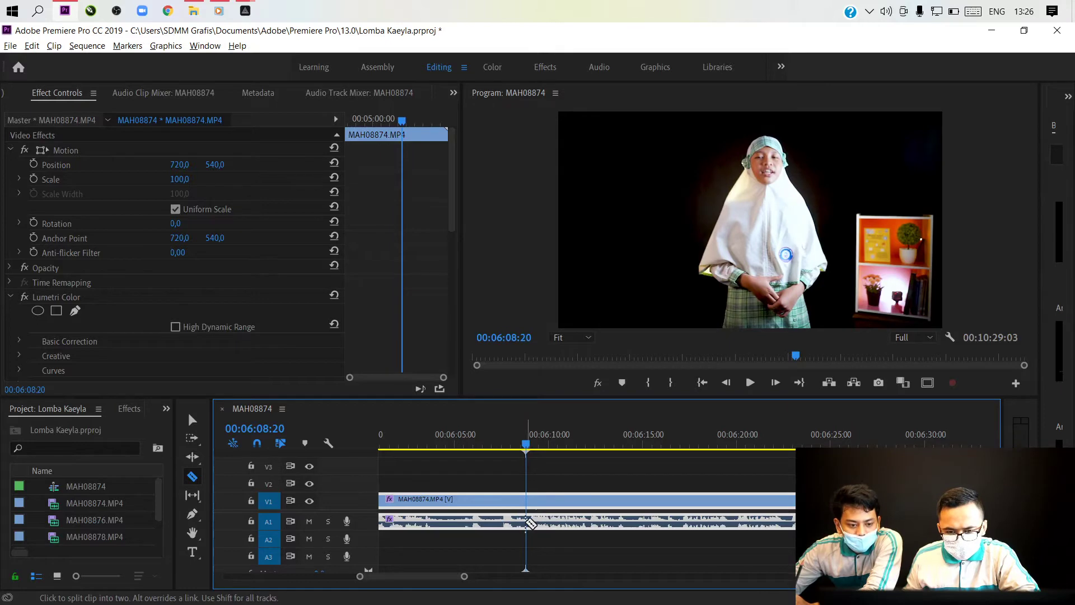
left_click(527, 522)
key("minus")
key("minus")
key("minus")
key("minus")
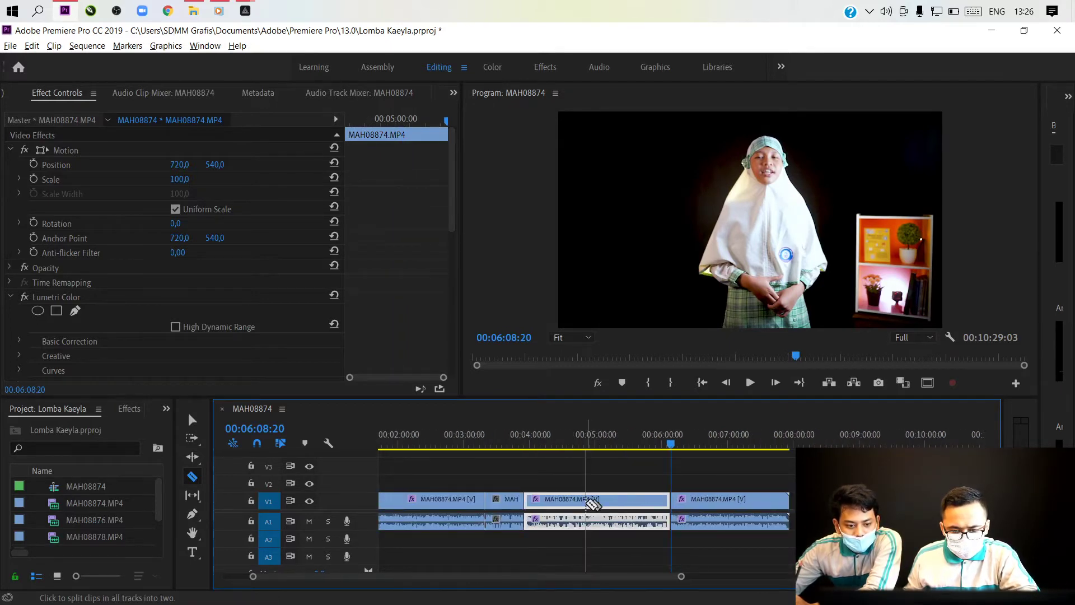
Ripple delete the selected MAH08874.MP4 segment that follows MAH08876.MP4, and save the project
key("shift+Delete")
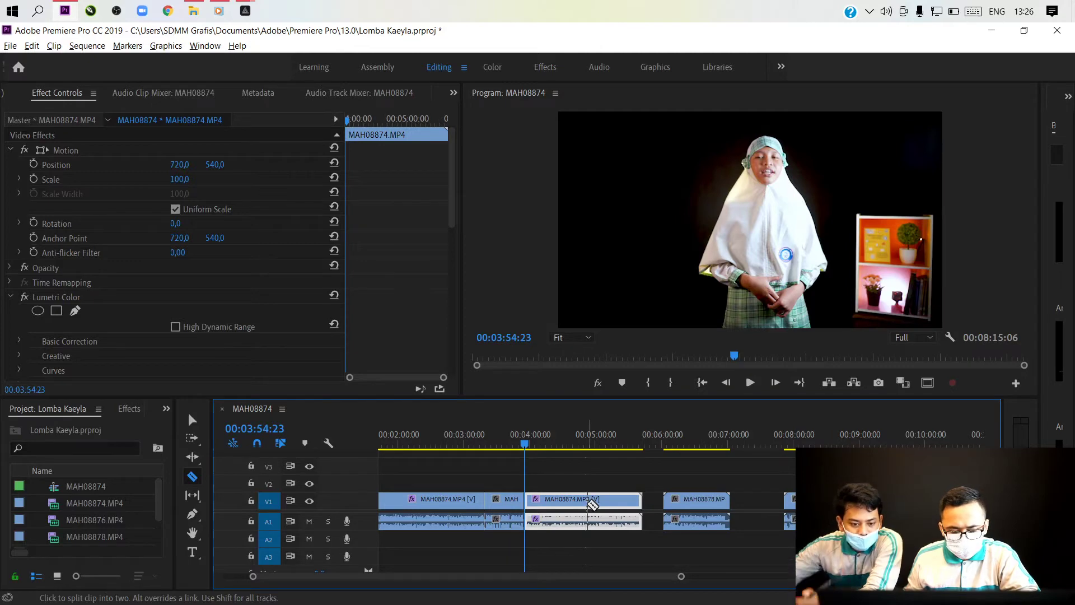
key("ctrl+s")
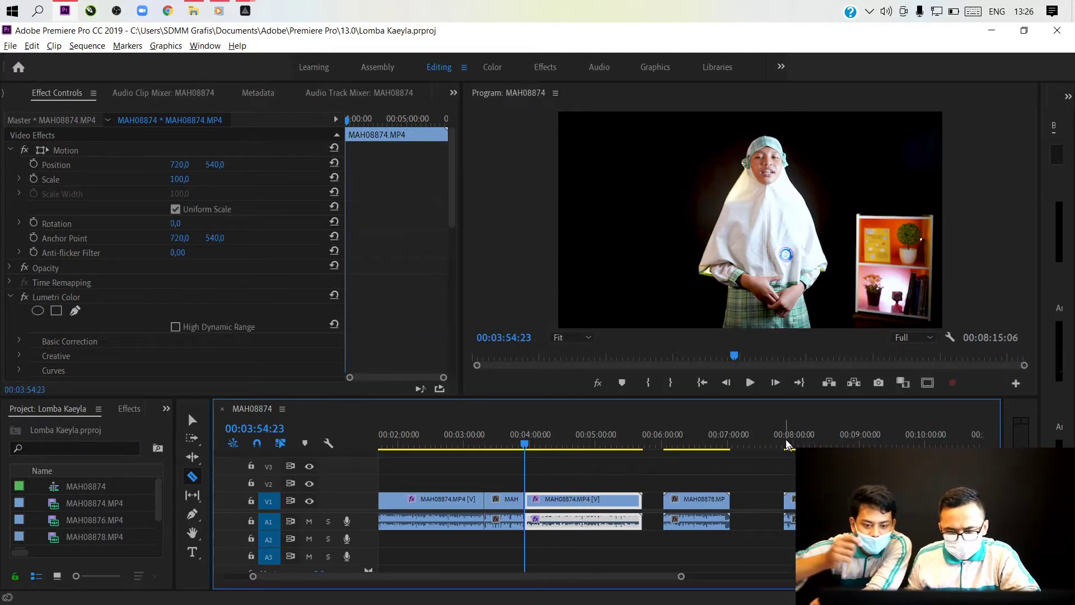
Preview the opening of MAH08882.MP4 and the start of the MAH08874.MP4 segment after MAH08876.MP4 to check their order
left_click(785, 444)
key("space")
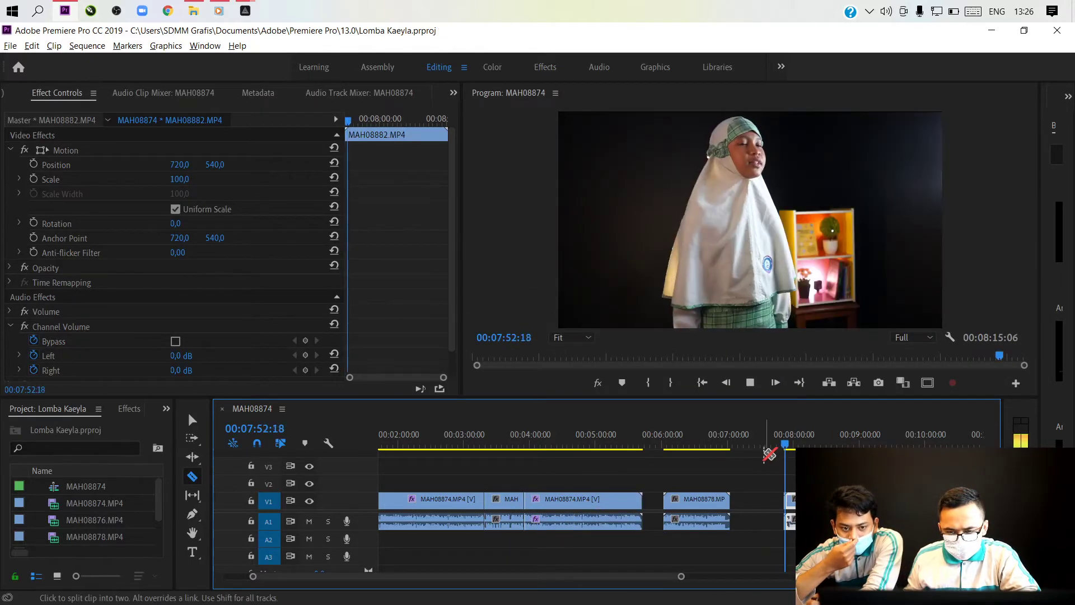
key("v")
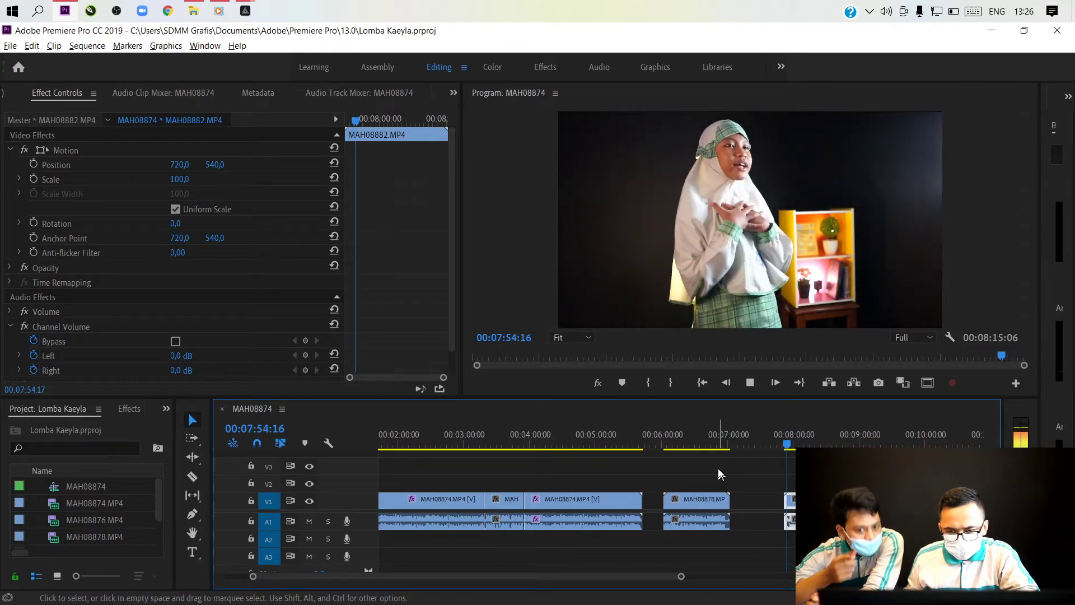
key("space")
left_click_drag(519, 444, 534, 444)
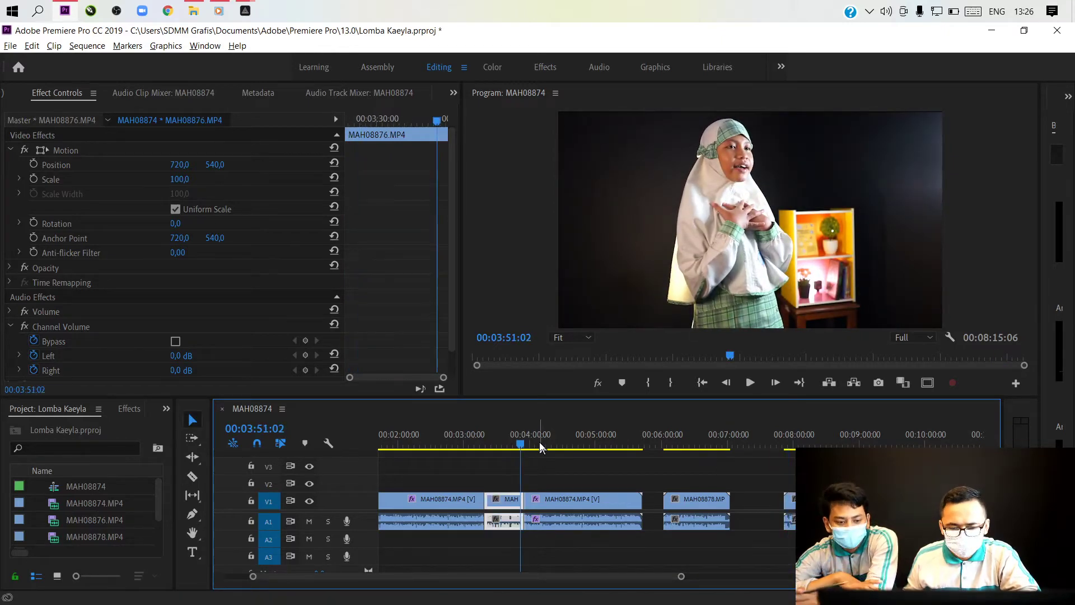
key("space")
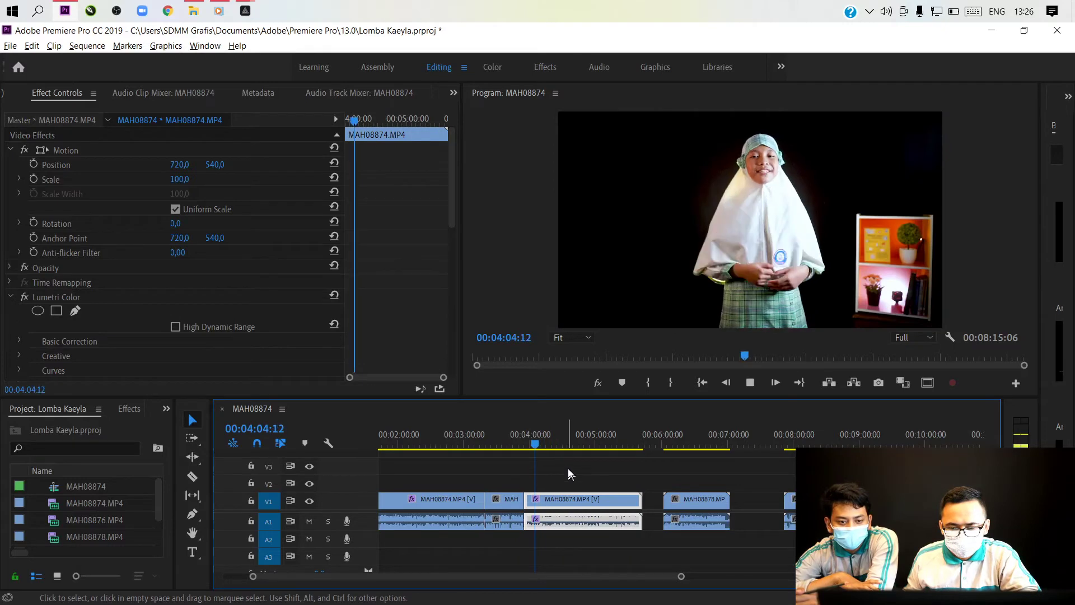
key("space")
Move the MAH08874.MP4 and MAH08878.MP4 clips behind MAH08882.MP4 and ripple delete the gap so MAH08882.MP4 directly follows MAH08876.MP4
left_click_drag(575, 471, 674, 527)
left_click_drag(598, 502, 901, 499)
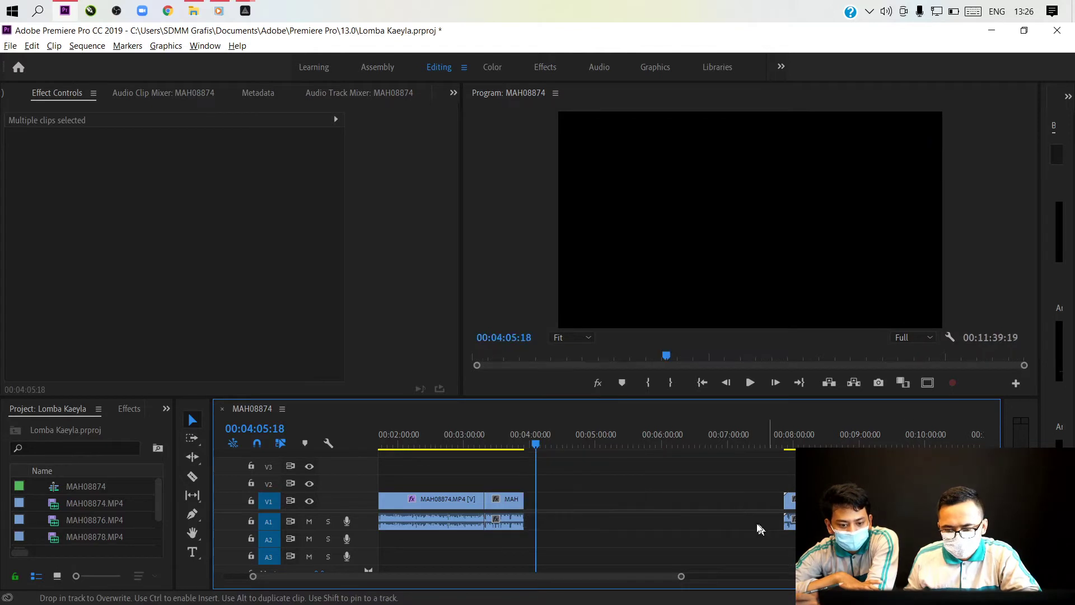
key("ctrl+z")
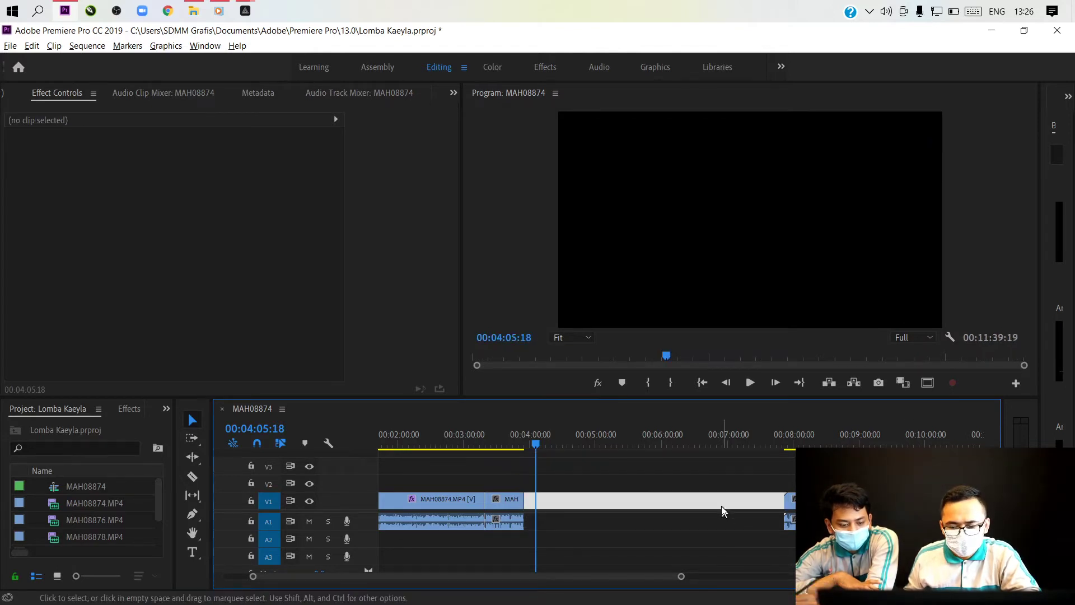
key("Up")
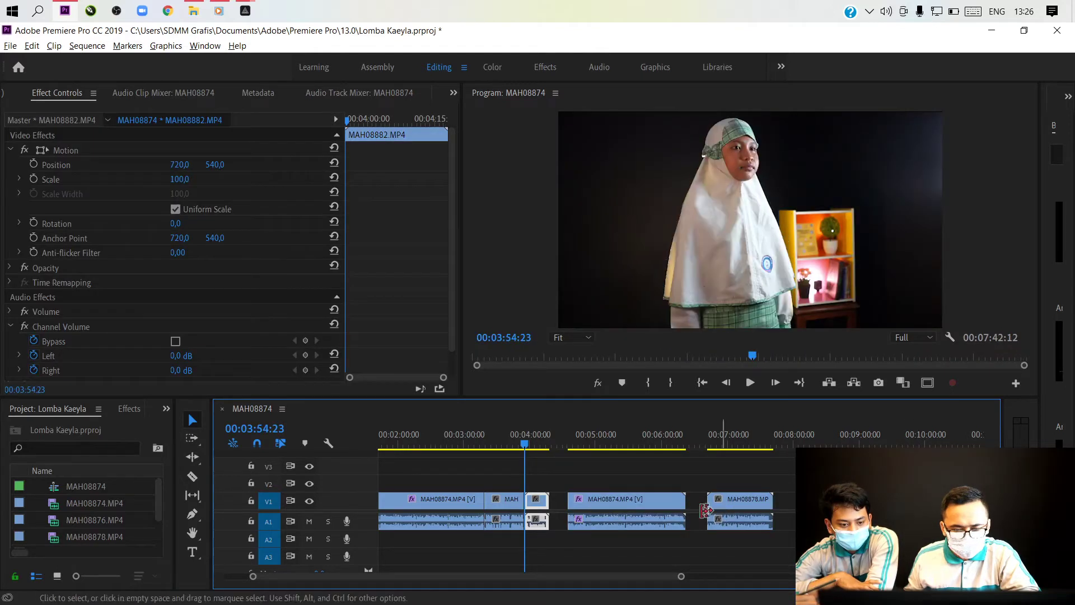
Play the sequence across the cut from MAH08876.MP4 to MAH08882.MP4 to check the join
left_click(518, 441)
scroll(466, 511, "up", 3)
scroll(465, 507, "up", 3)
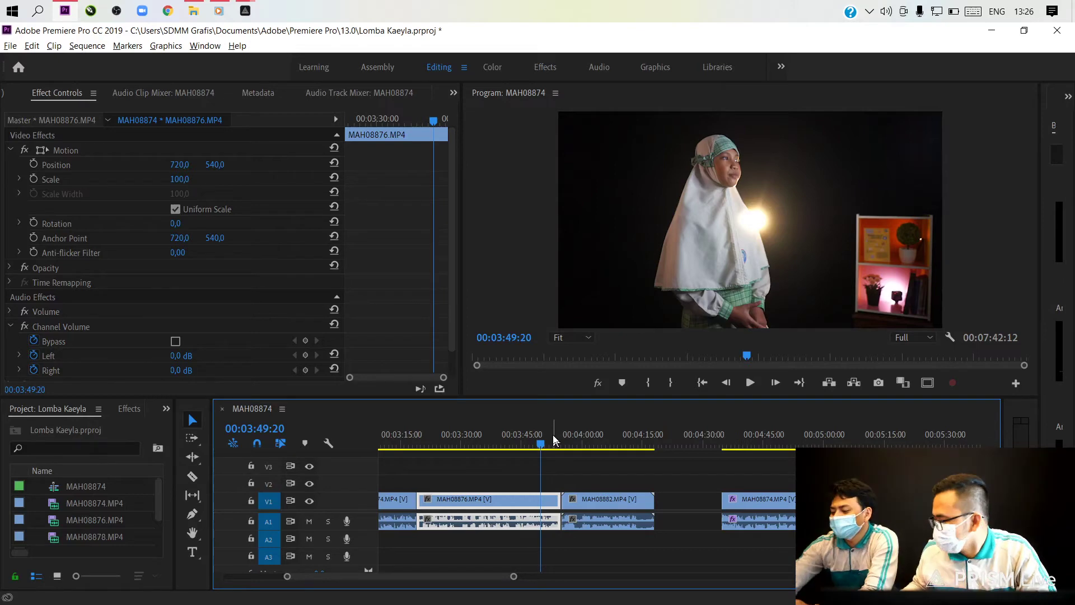
key("space")
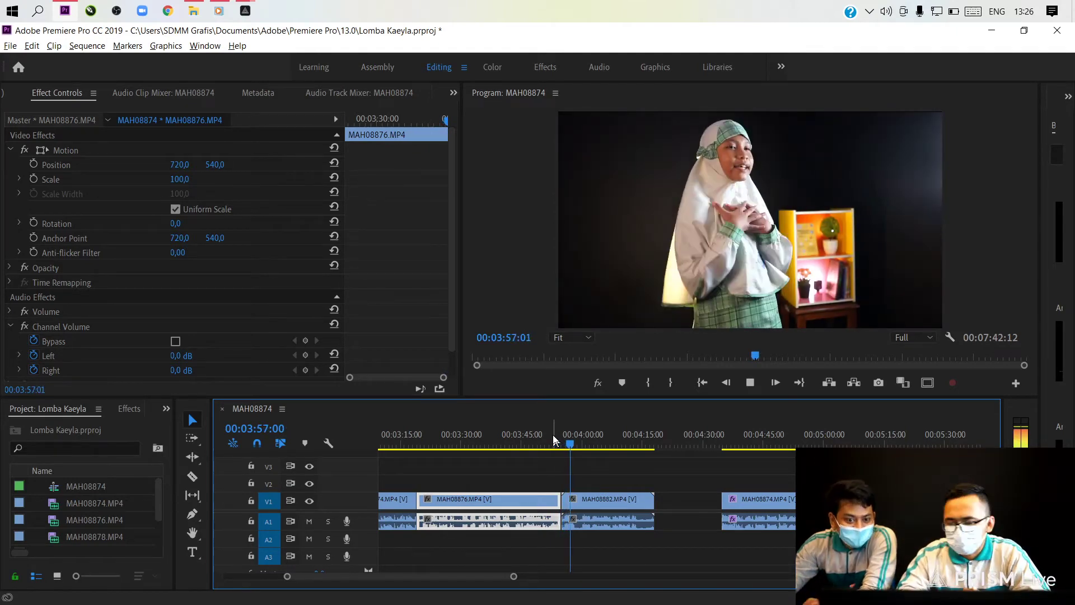
key("space")
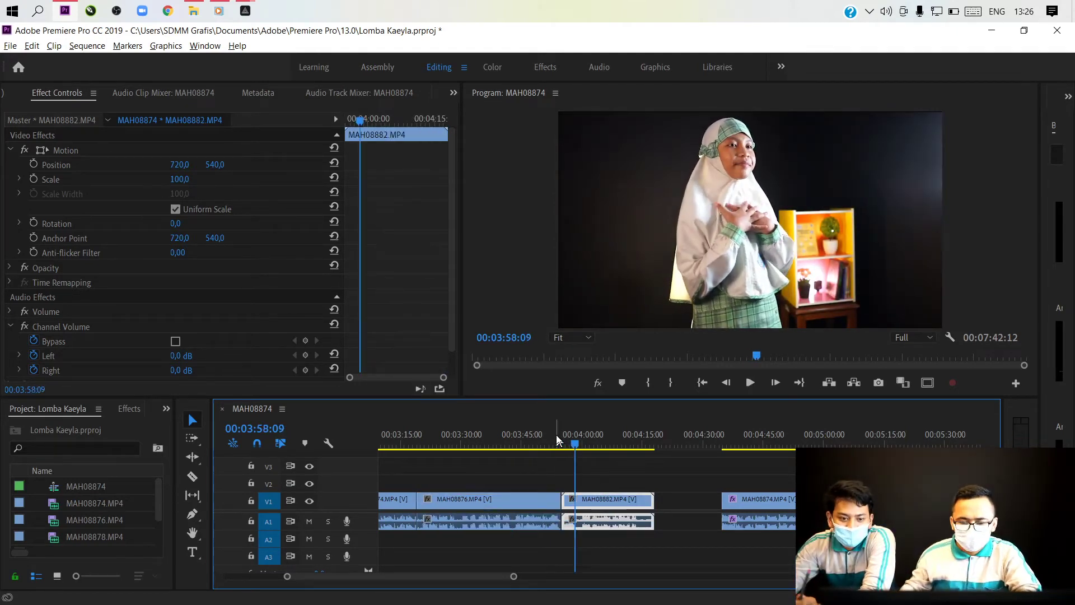
key("=")
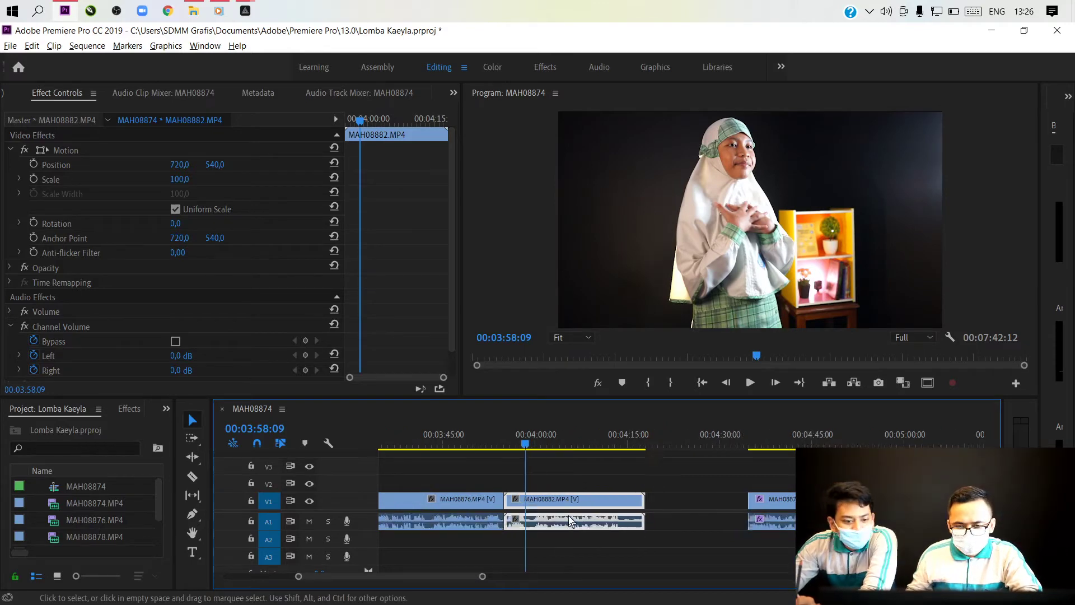
left_click(444, 429)
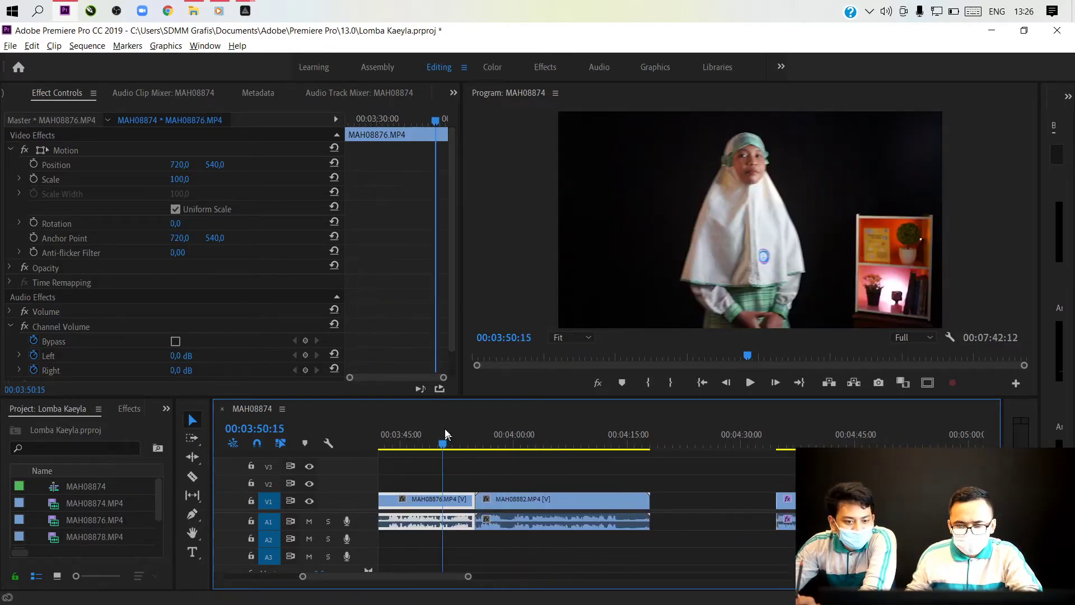
key("space")
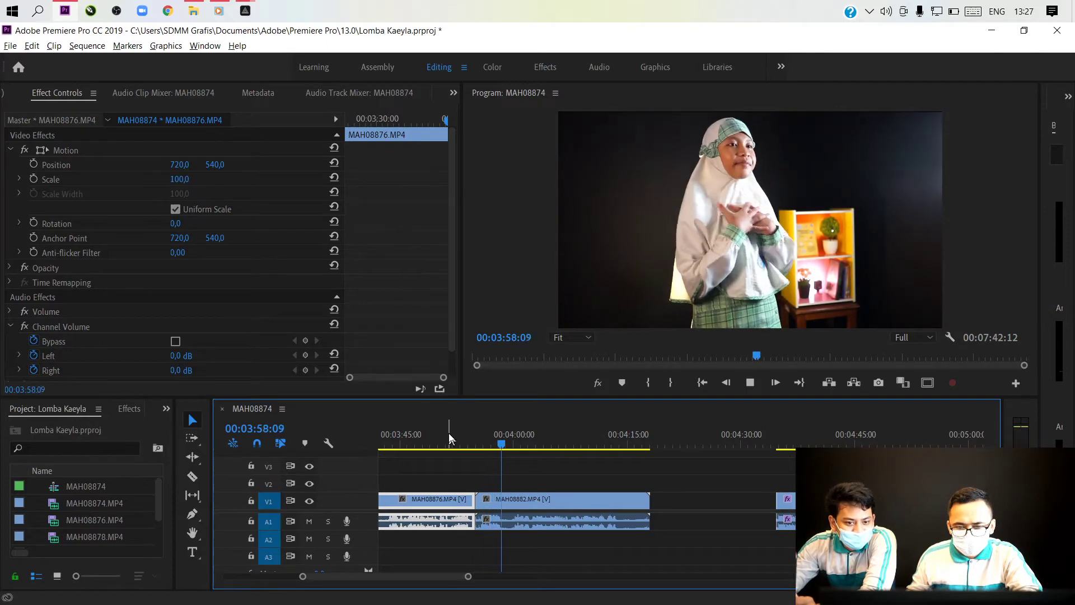
key("space")
scroll(448, 434, "up", 3)
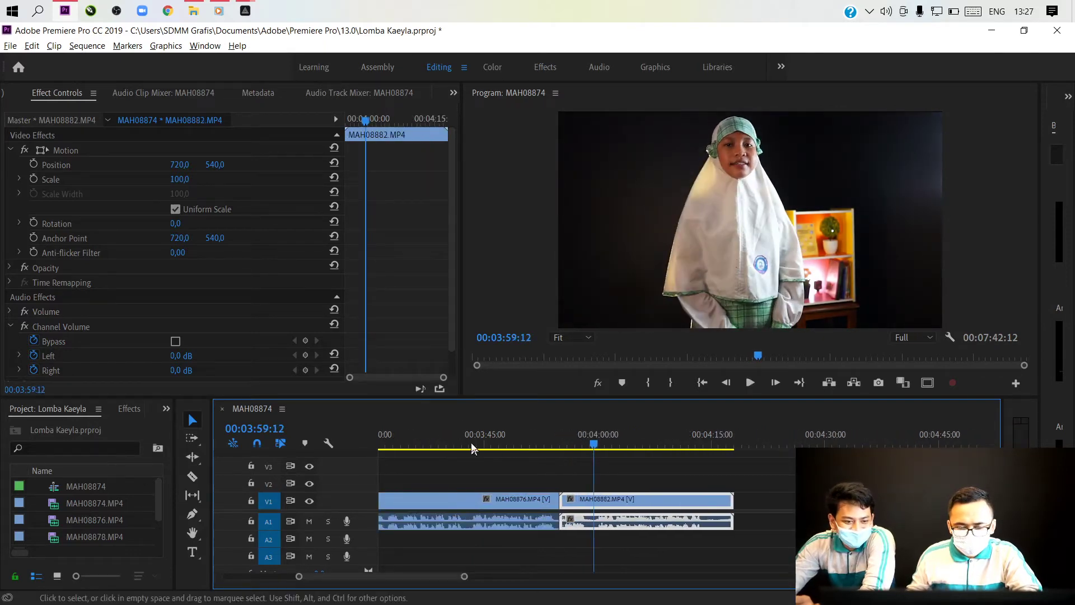
Replay the final seconds of MAH08876.MP4 and compare them with the opening of MAH08882.MP4
left_click(469, 434)
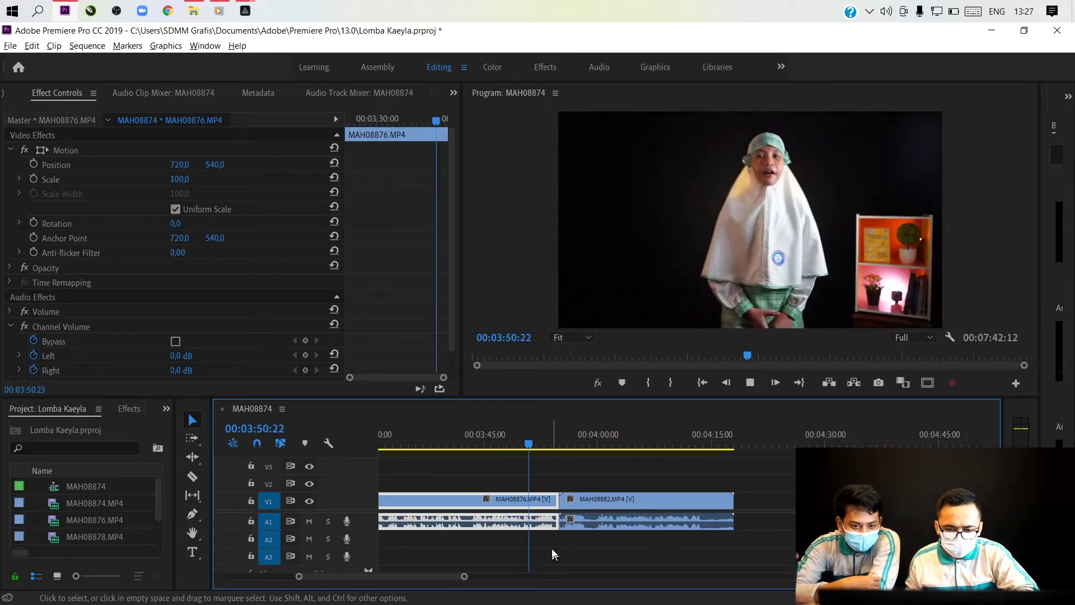
key("space")
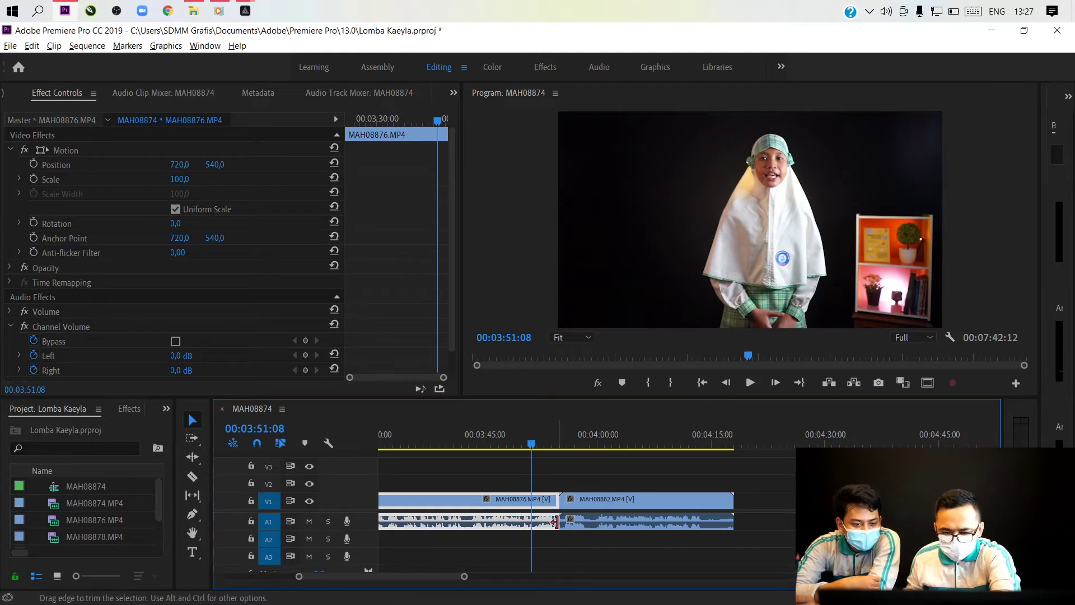
left_click(569, 448)
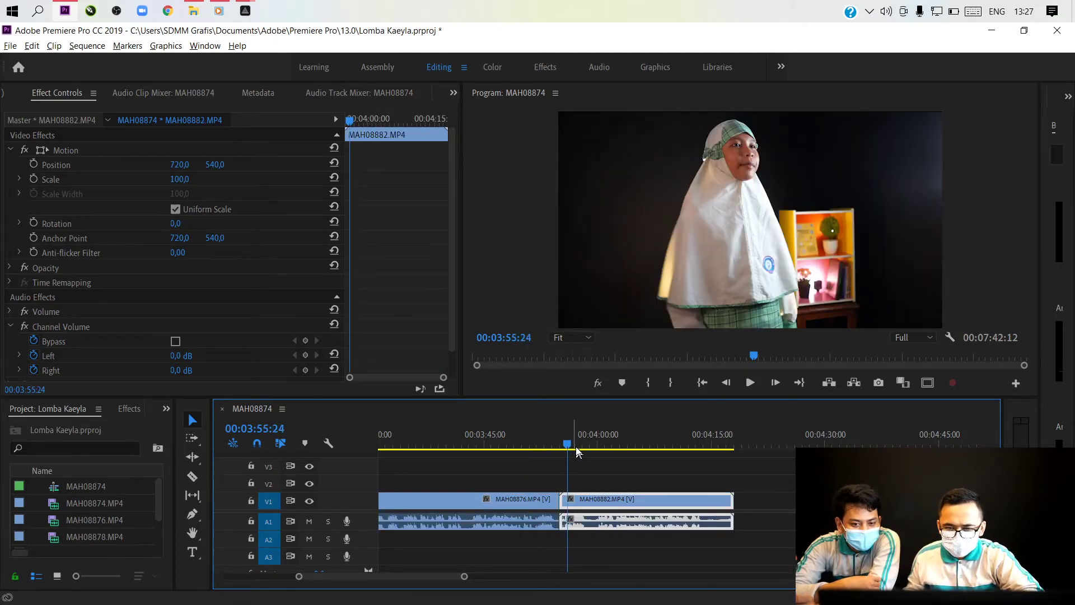
left_click(519, 440)
key("space")
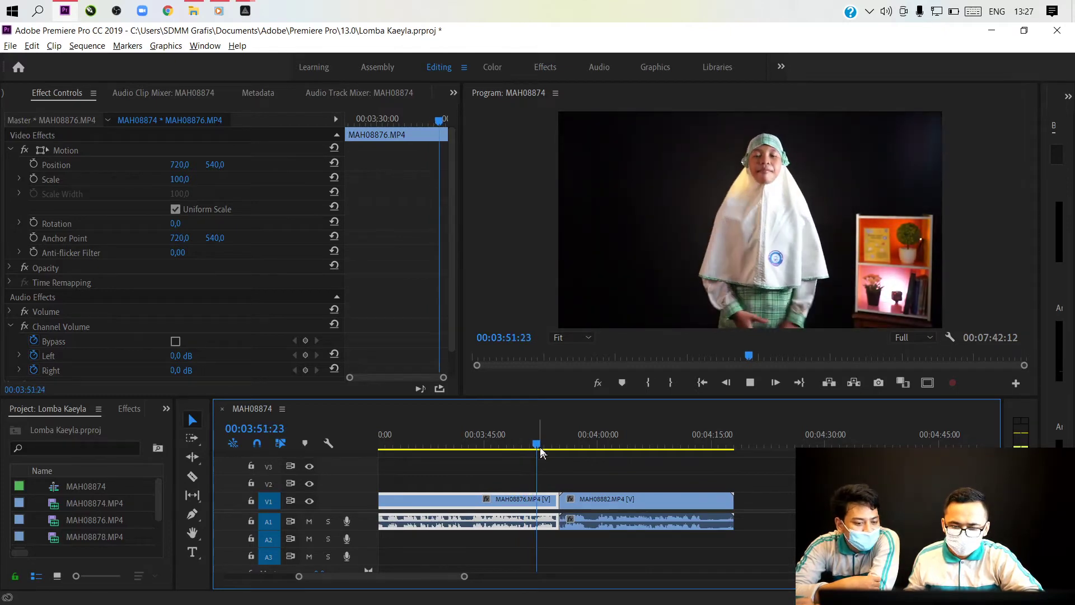
key("space")
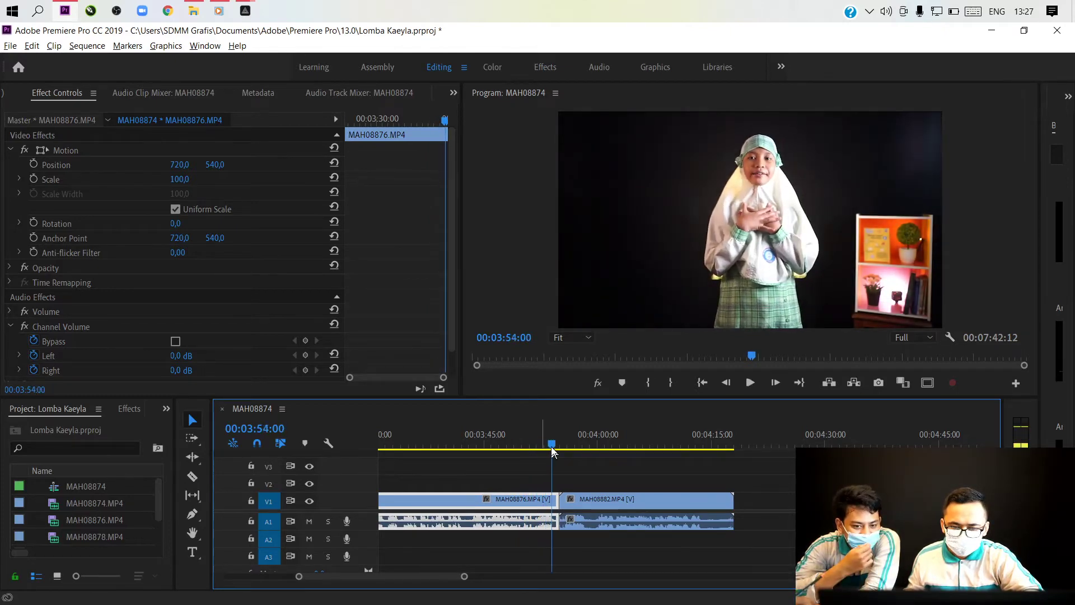
left_click(573, 446)
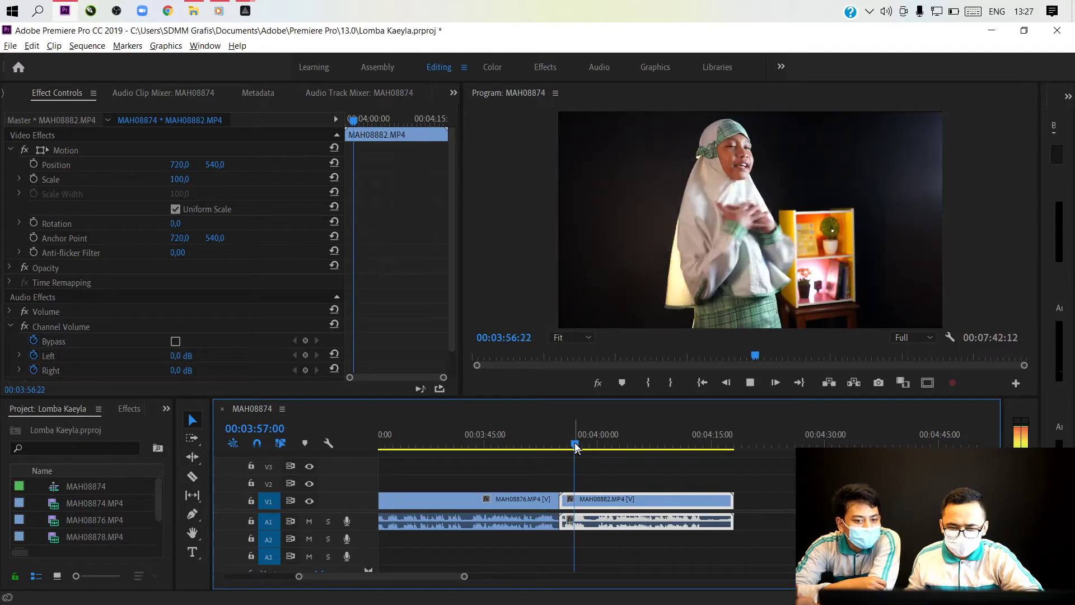
key("space")
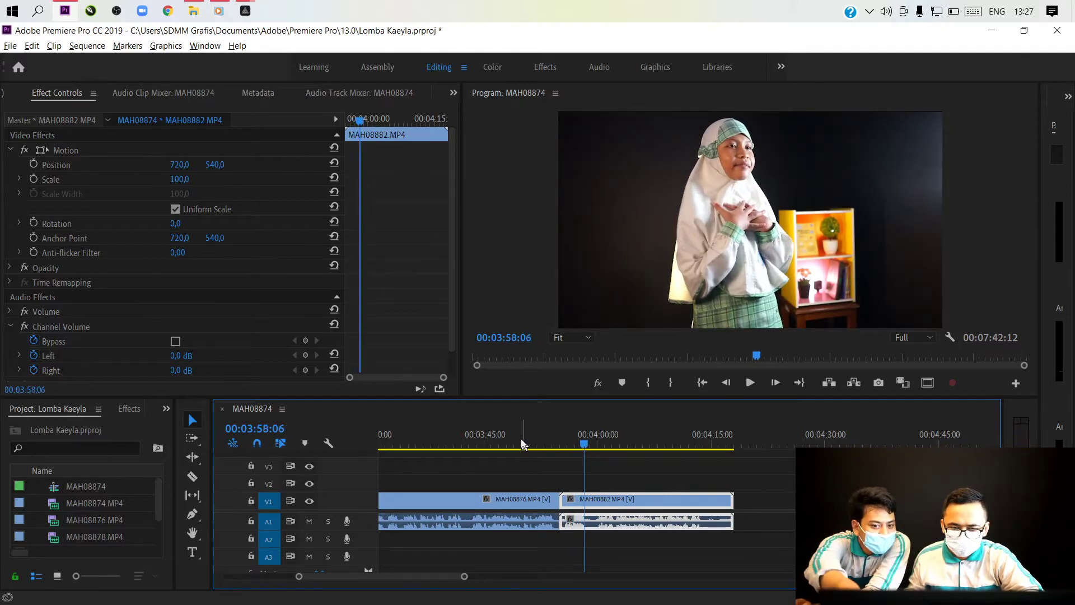
Scrub between about 00:03:42 and 00:04:02 around the clip join to look for a suitable cut point in MAH08882.MP4
left_click(490, 439)
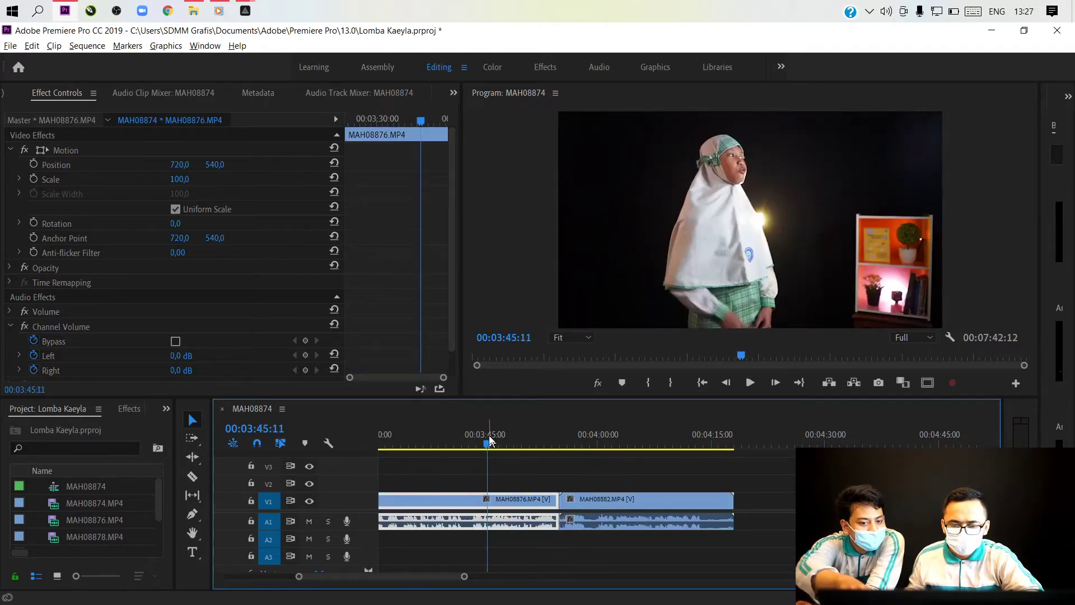
scroll(500, 458, "up", 2)
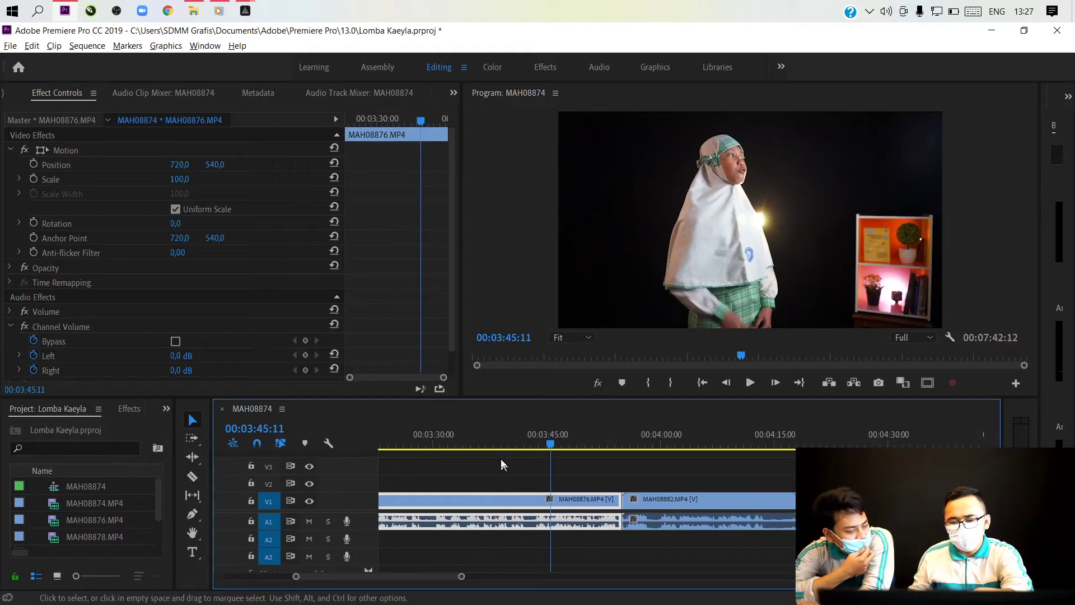
left_click(490, 439)
left_click_drag(535, 442, 631, 441)
left_click(531, 447)
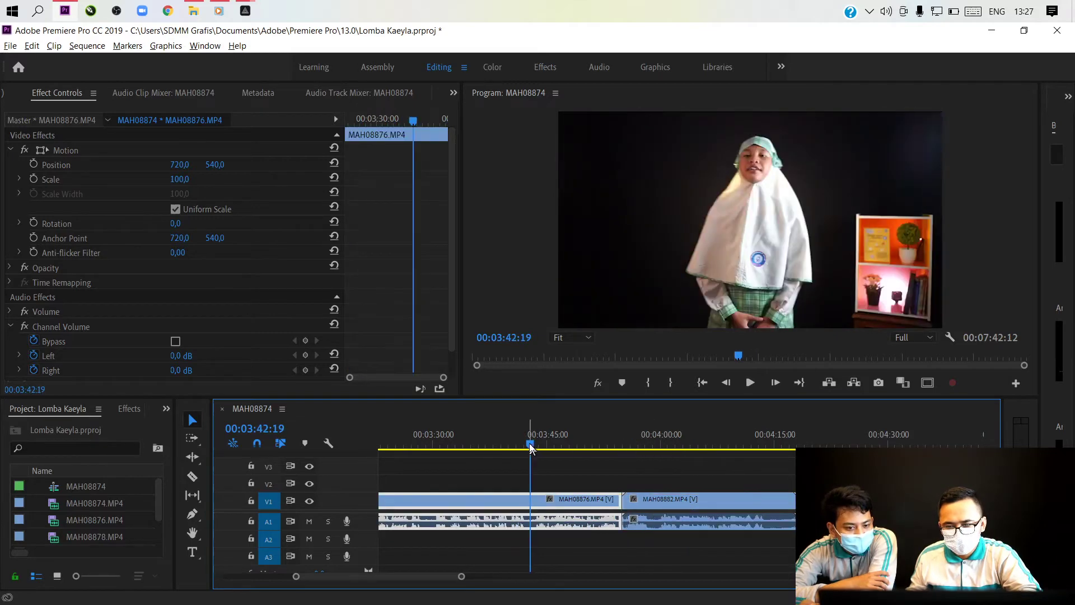
left_click(612, 446)
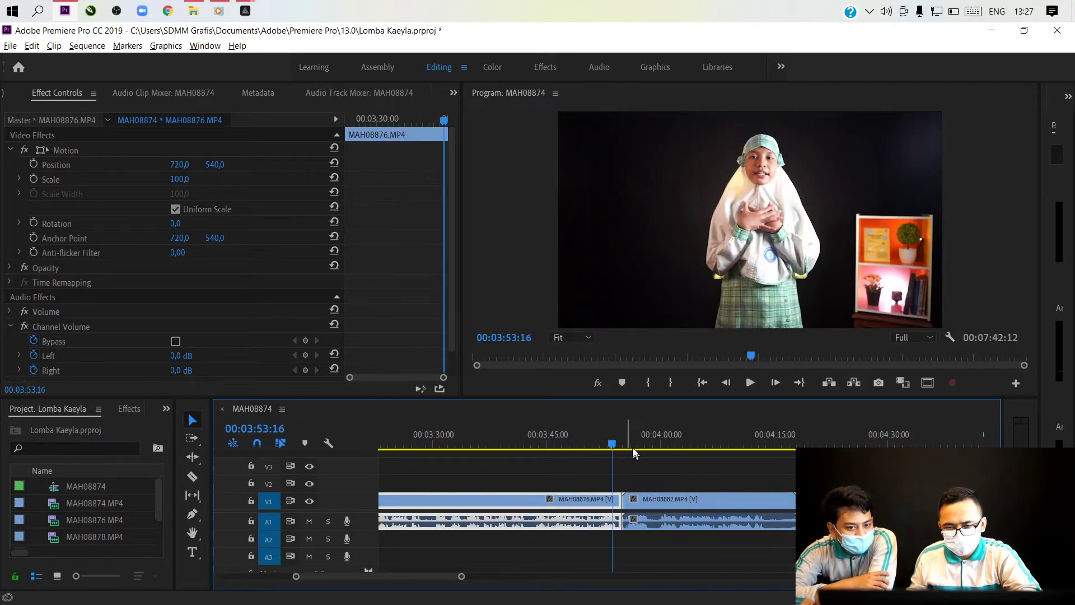
left_click(641, 445)
left_click(676, 446)
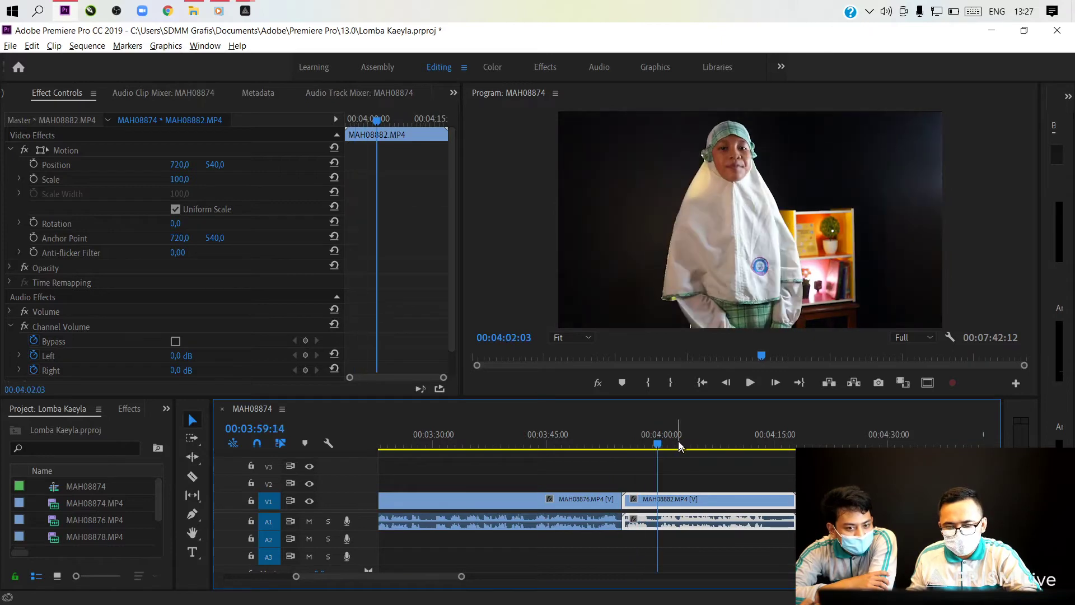
left_click(639, 445)
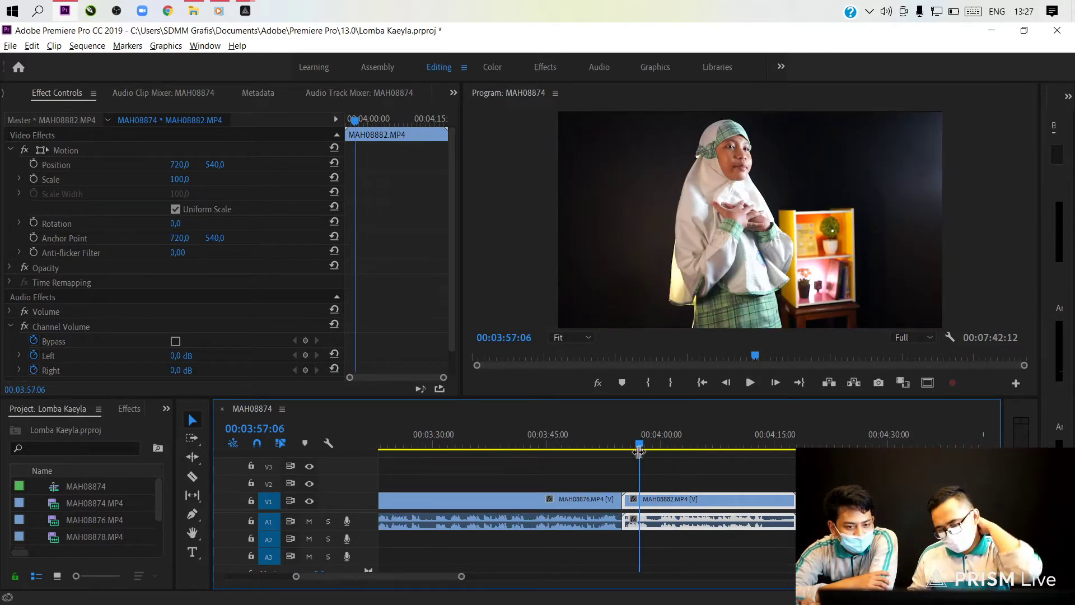
left_click(575, 445)
left_click(623, 444)
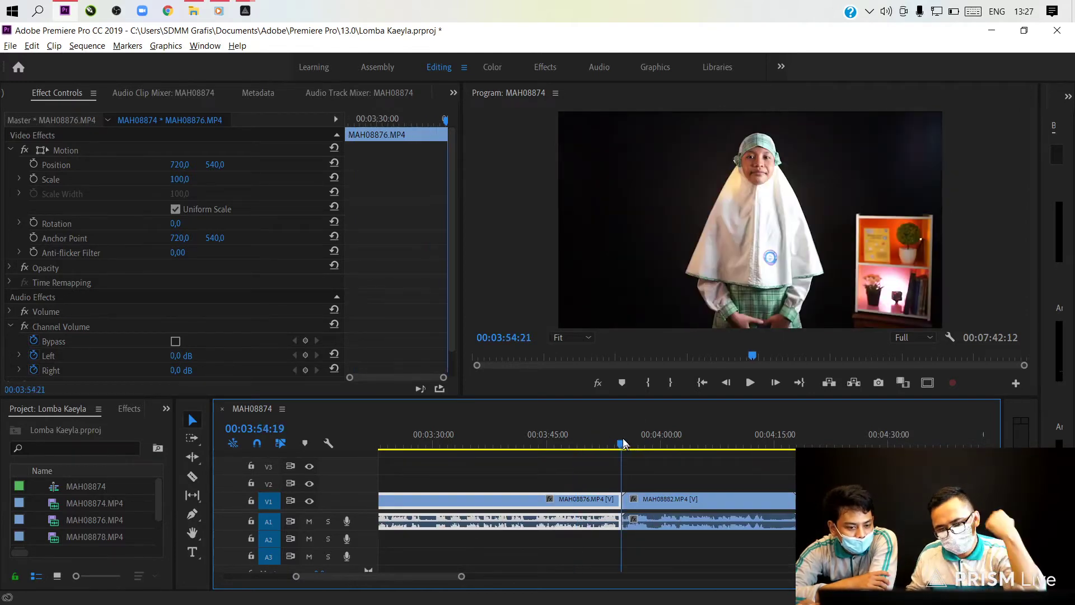
left_click(604, 445)
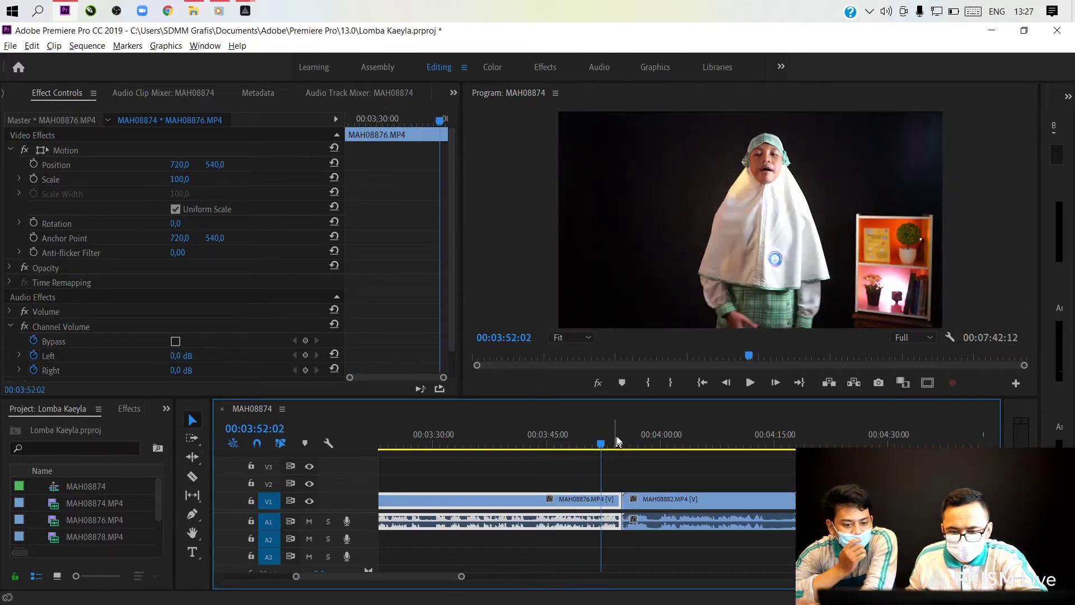
key("space")
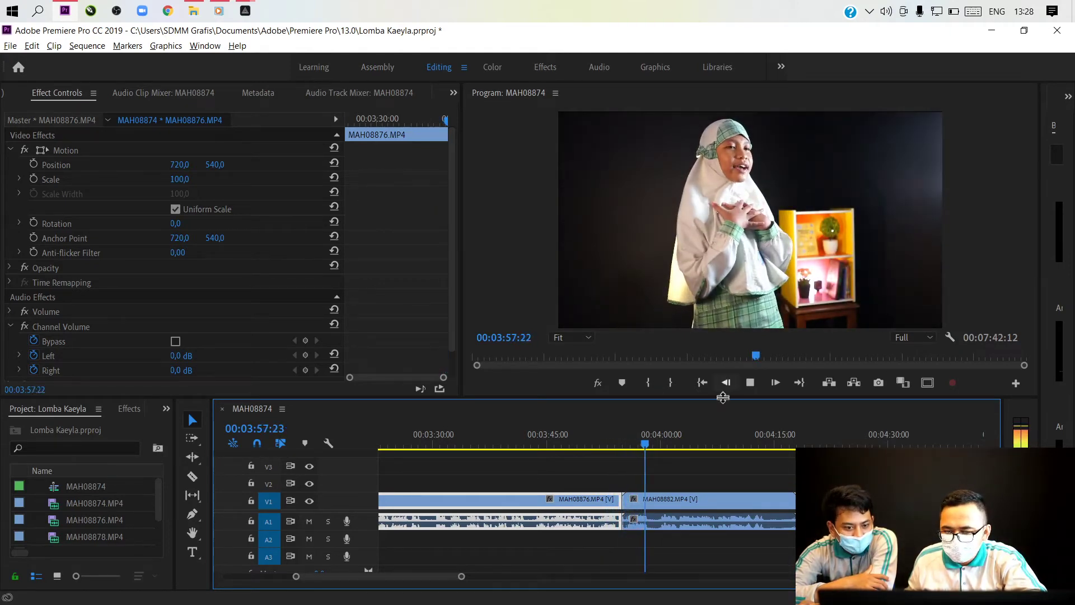
Split the MAH08882.MP4 clip at 00:03:59:08 with the Razor tool
left_click(682, 506)
key("=")
key("=")
key("=")
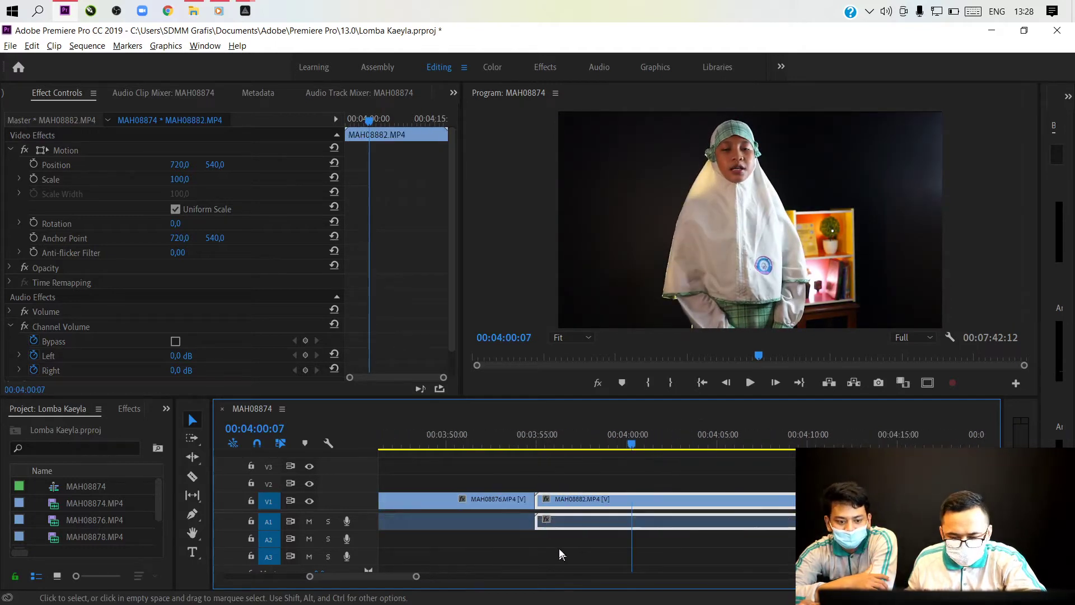
left_click(588, 446)
mouse_move(598, 448)
left_mouse_down()
mouse_move(587, 448)
mouse_move(610, 448)
mouse_move(603, 455)
left_mouse_up()
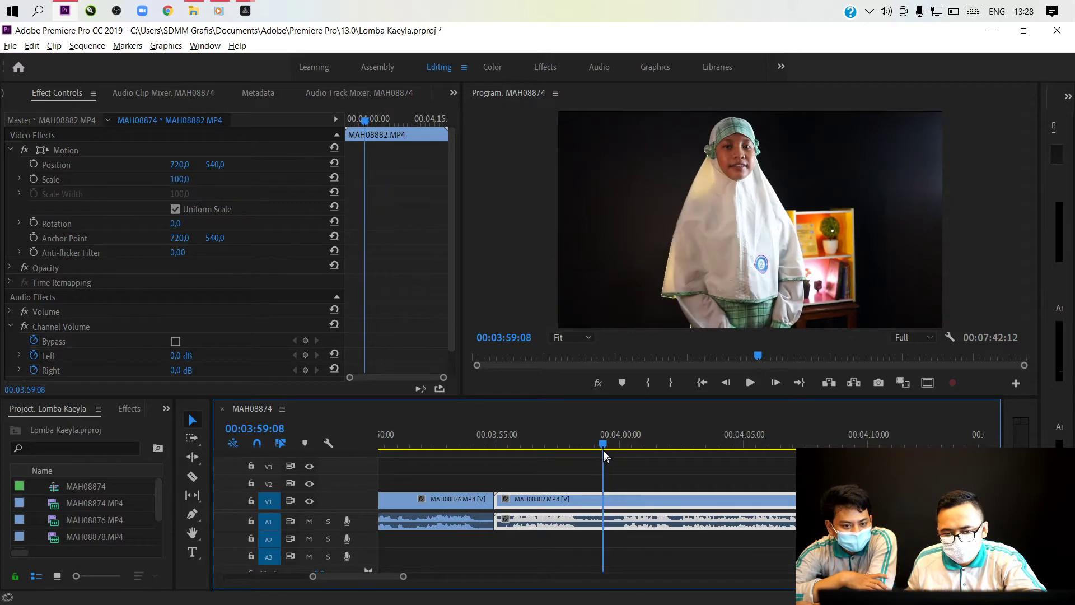
key("c")
left_click(603, 500)
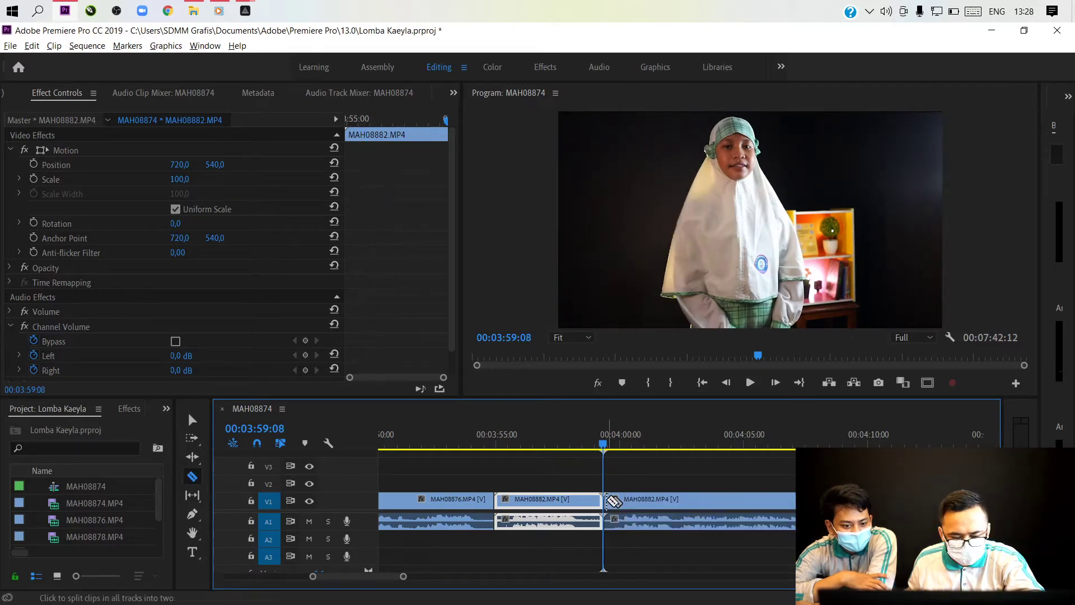
Ripple-delete the MAH08882.MP4 segment before the cut at 00:03:59:08 and play across the new join with MAH08876.MP4
key("shift+Delete")
left_click(442, 444)
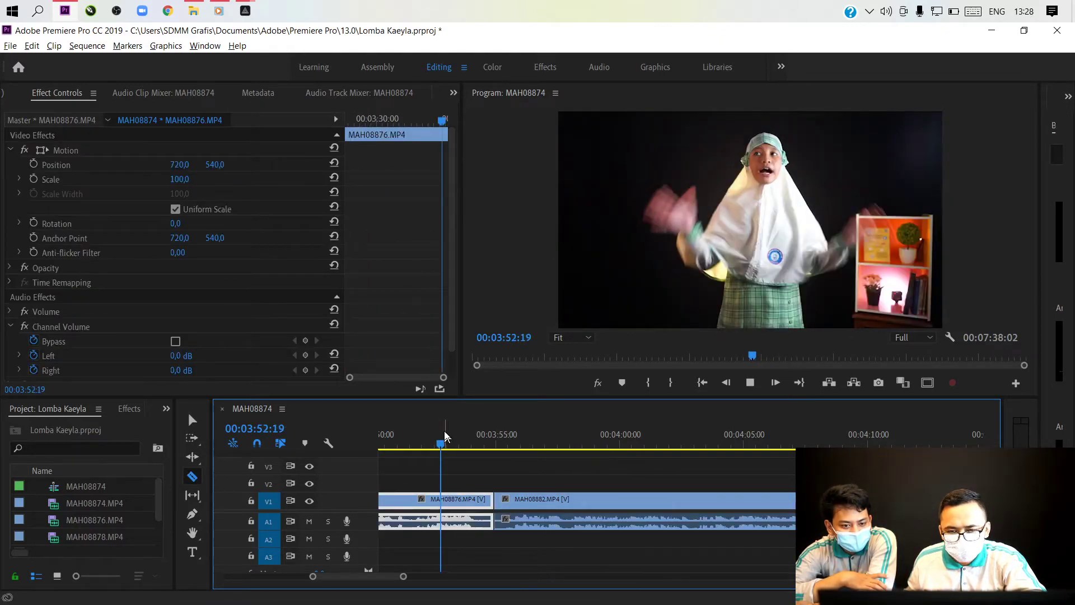
key("space")
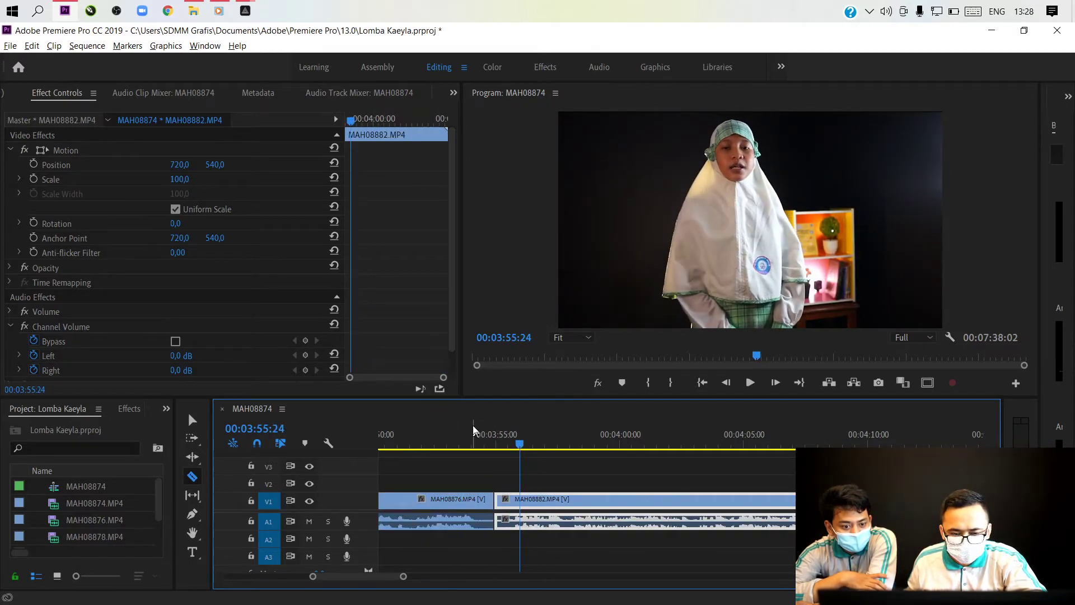
Split MAH08876.MP4 at 00:03:54:11 with the Razor tool and ripple-delete its short tail before MAH08882.MP4
left_click(470, 442)
left_click_drag(471, 442, 477, 443)
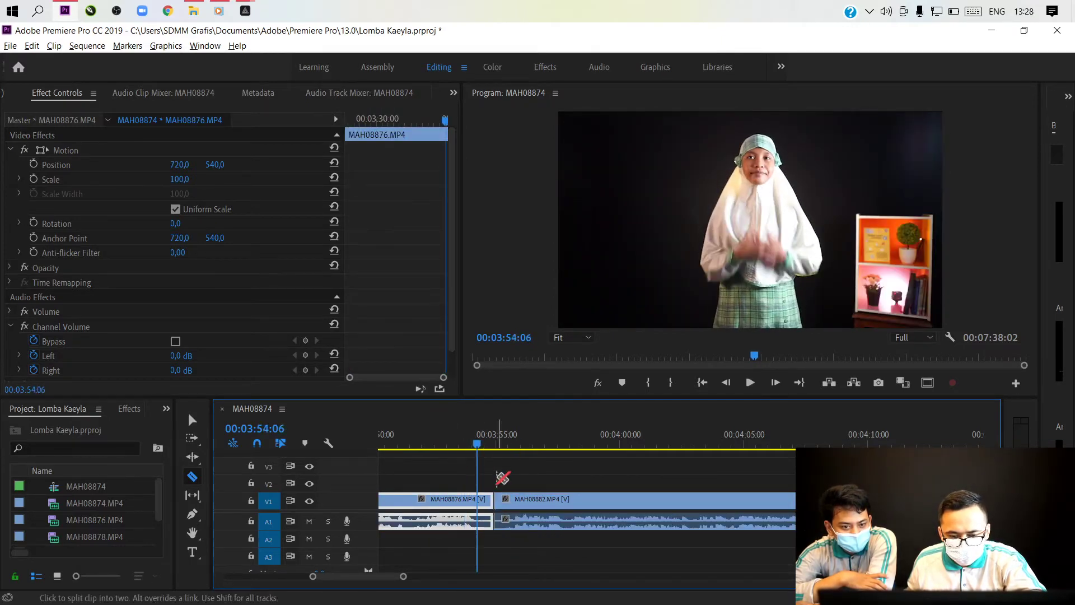
key("space")
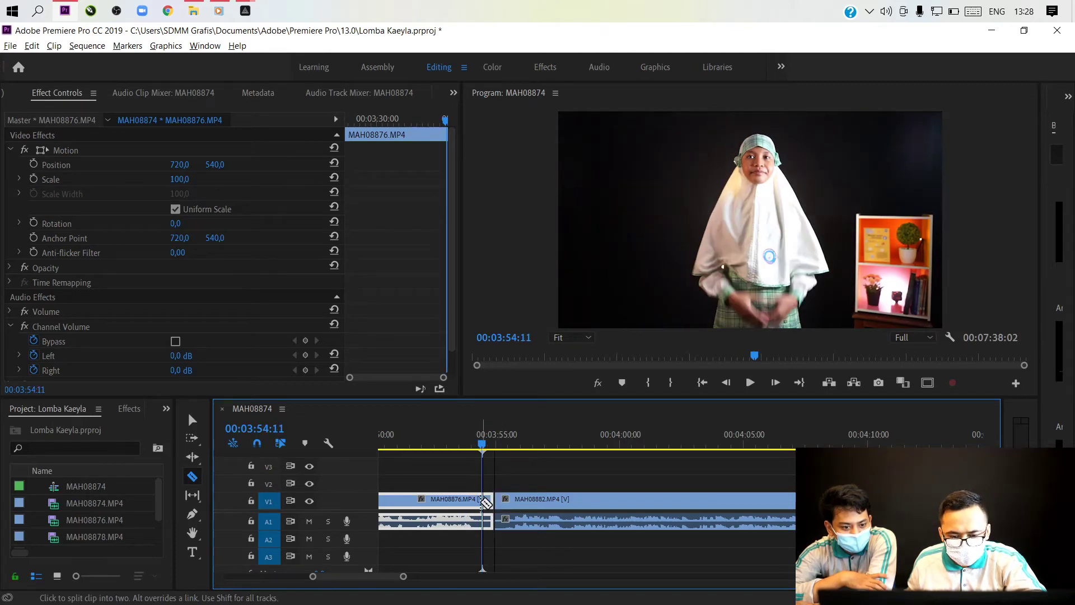
left_click(482, 500)
key("v")
left_click(489, 500)
key("shift+Delete")
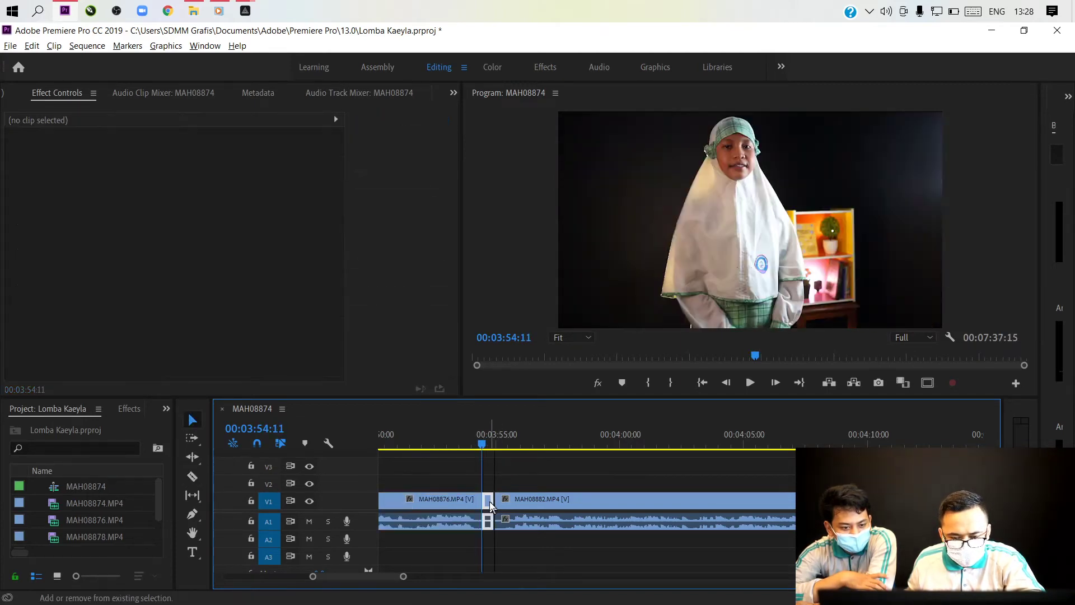
Play from the join at 00:03:54:11 through MAH08882.MP4 to find where the take should end
key("space")
left_click(503, 499)
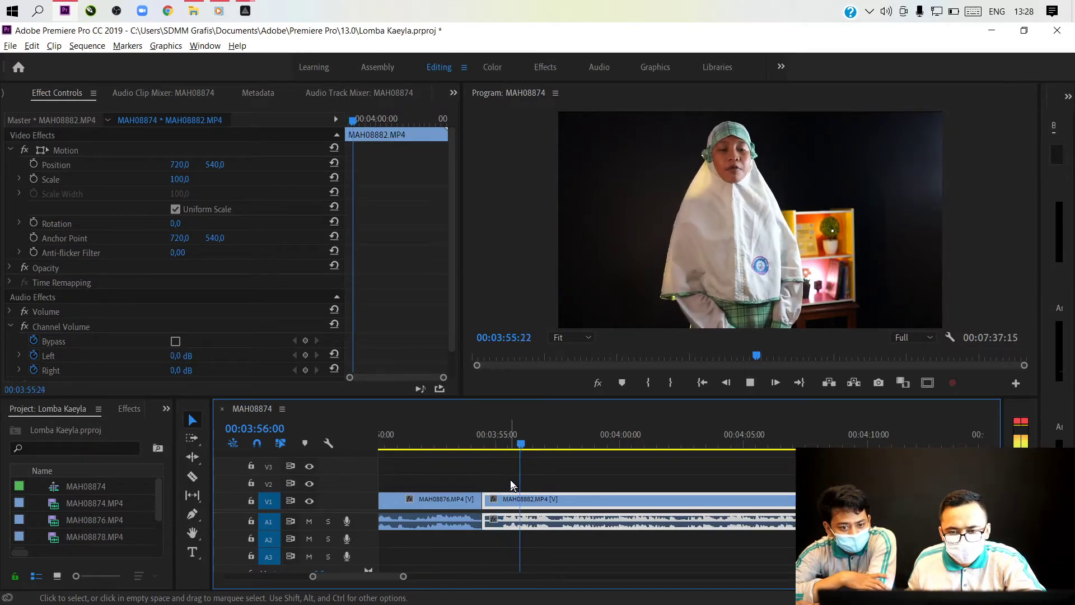
key("minus")
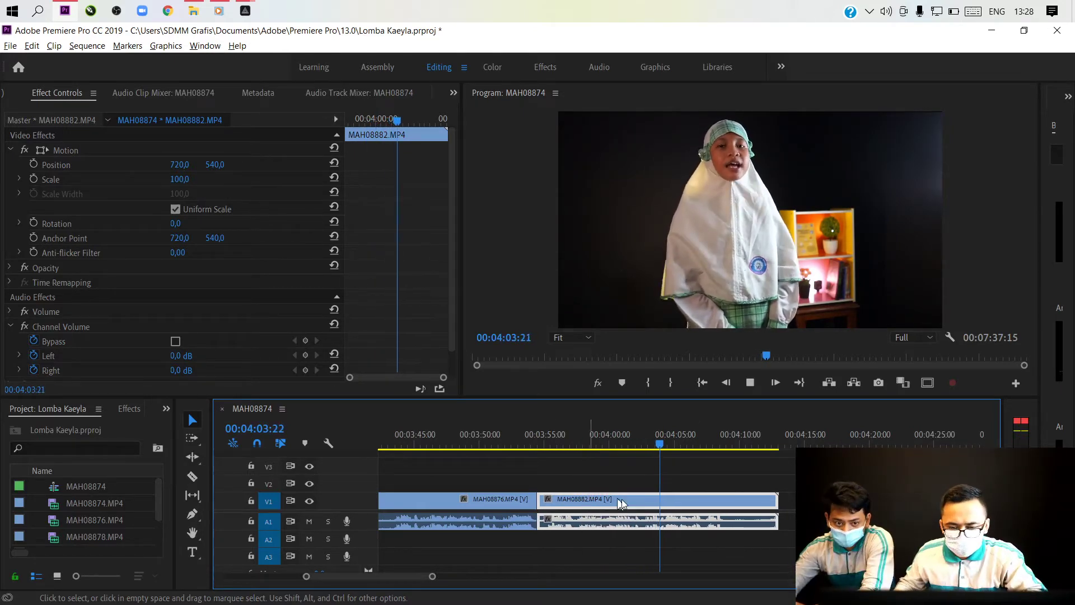
key("equal")
key("equal")
key("equal")
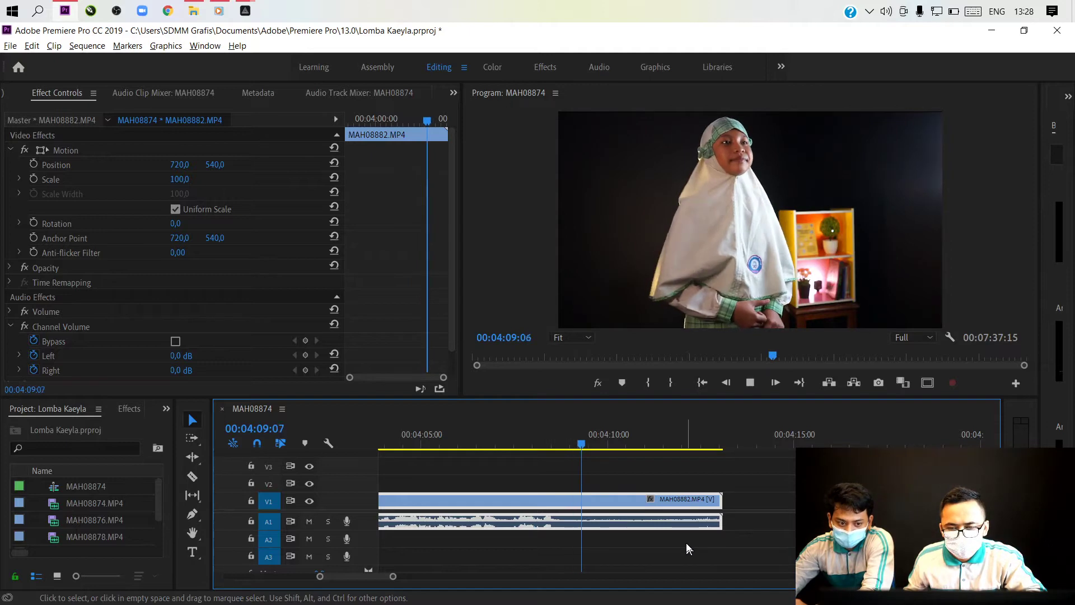
Split MAH08882.MP4 at 00:04:10:04 with the Razor tool and delete the piece after the cut
key("space")
key("c")
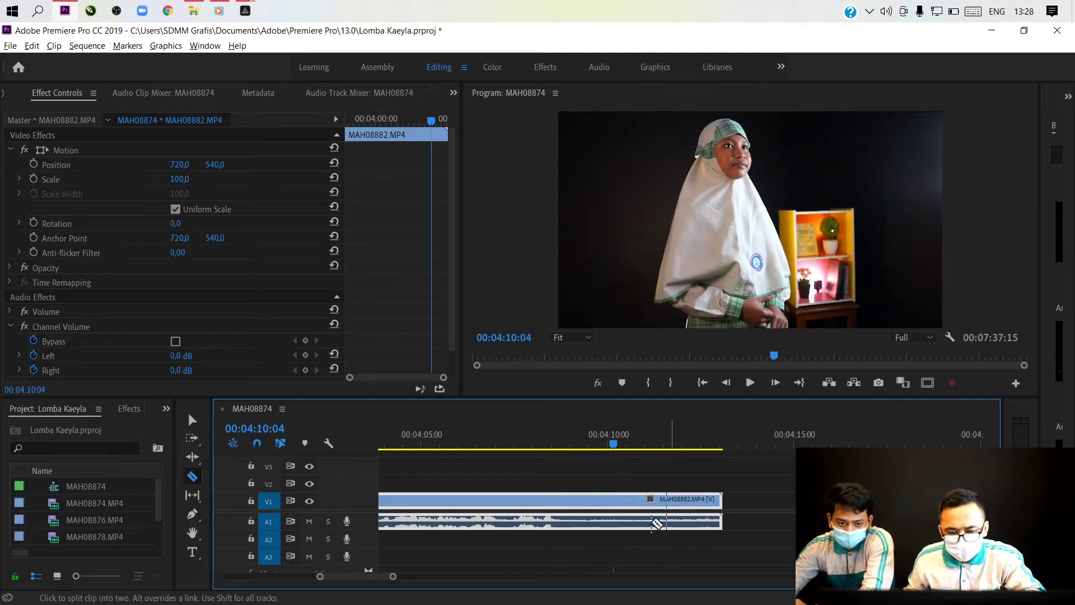
left_click(614, 500)
key("v")
left_click(649, 506)
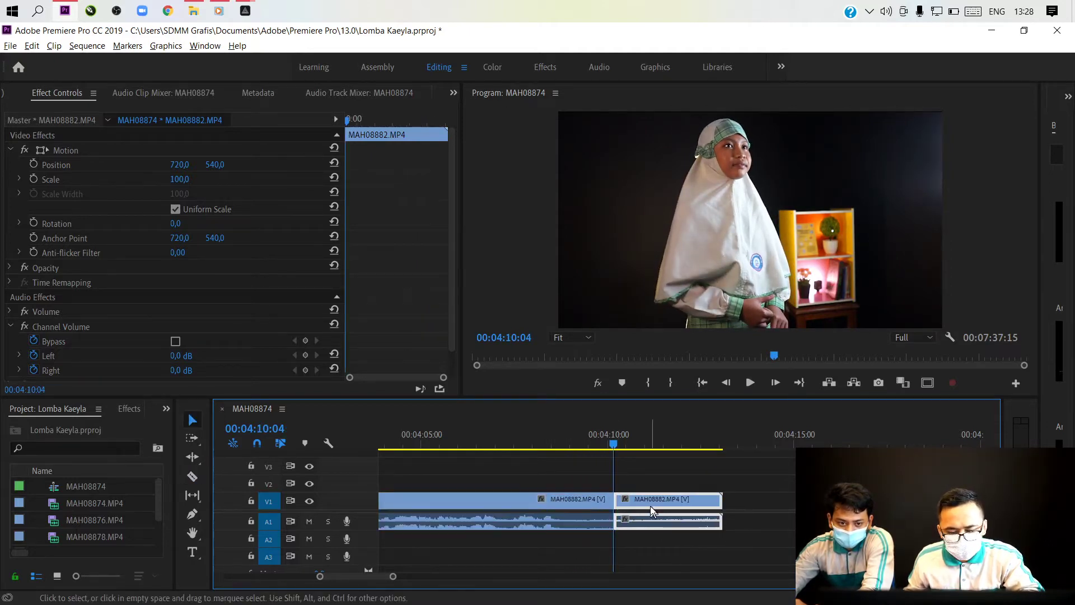
key("Delete")
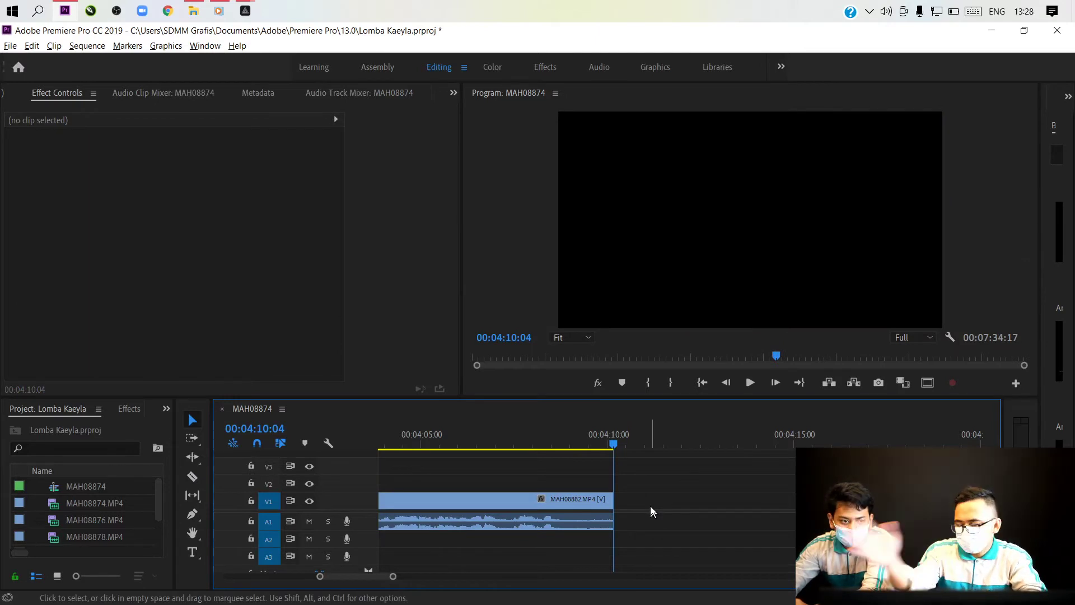
Close the empty gap between the end of MAH08882.MP4 at 00:04:10:04 and the following MAH08874.MP4 clip
key("minus")
key("minus")
key("minus")
key("minus")
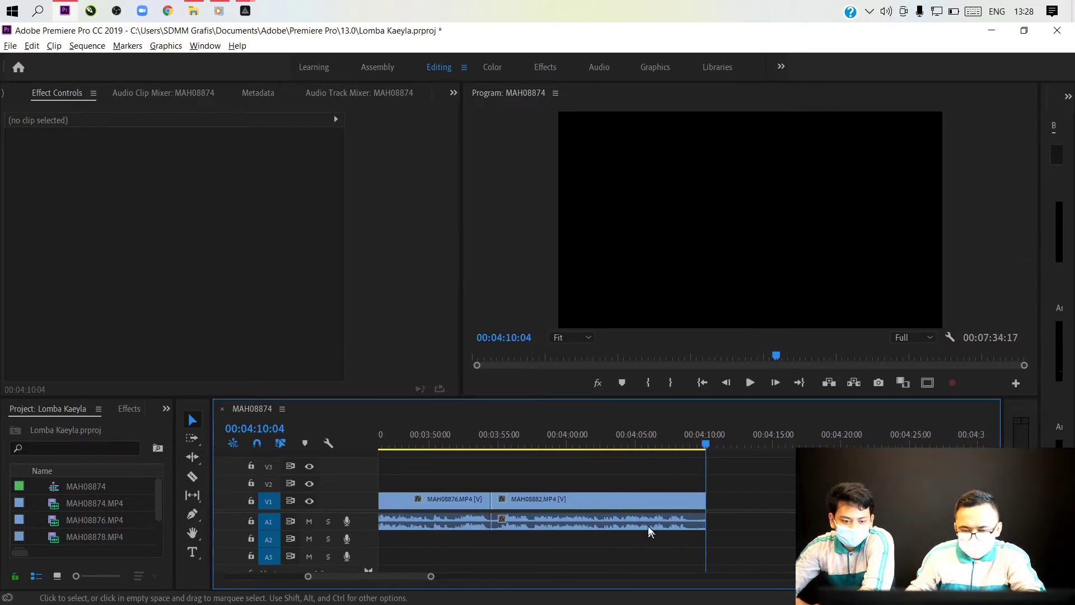
key("minus")
key("minus")
key("minus")
key("minus")
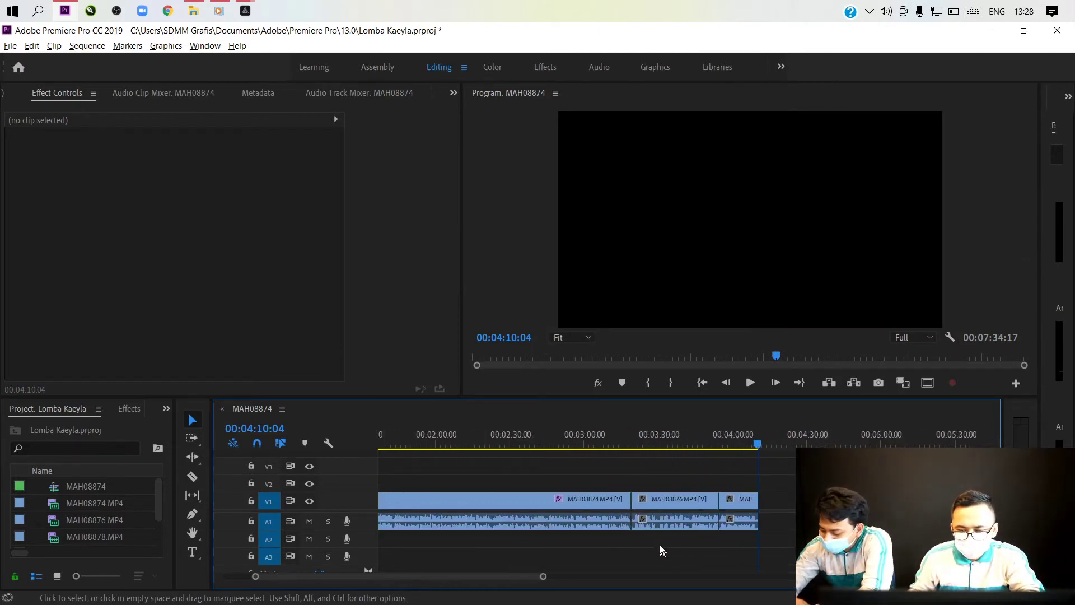
left_click(685, 444)
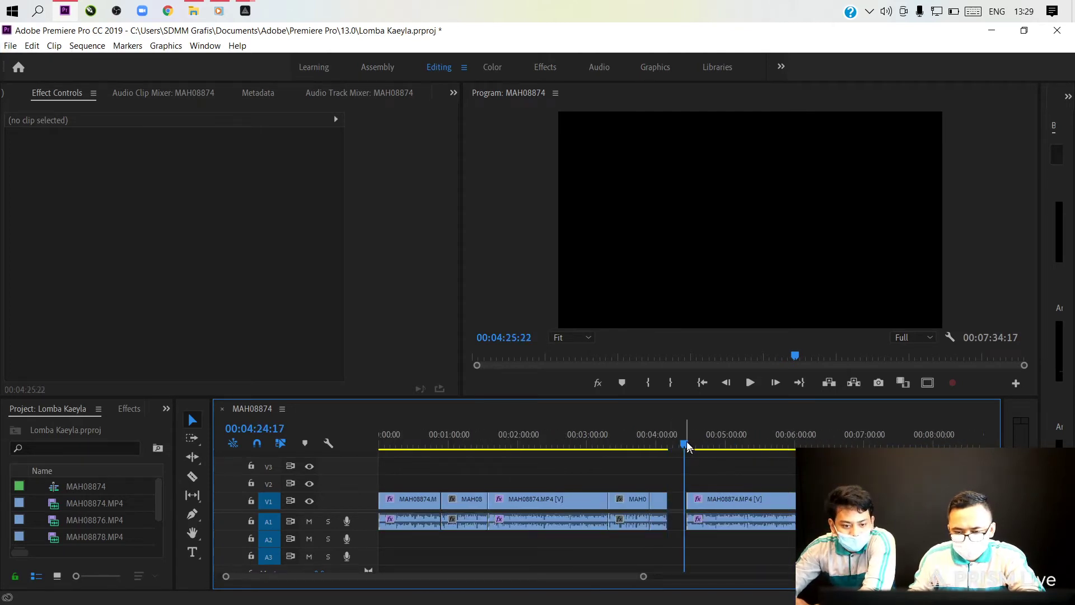
key("space")
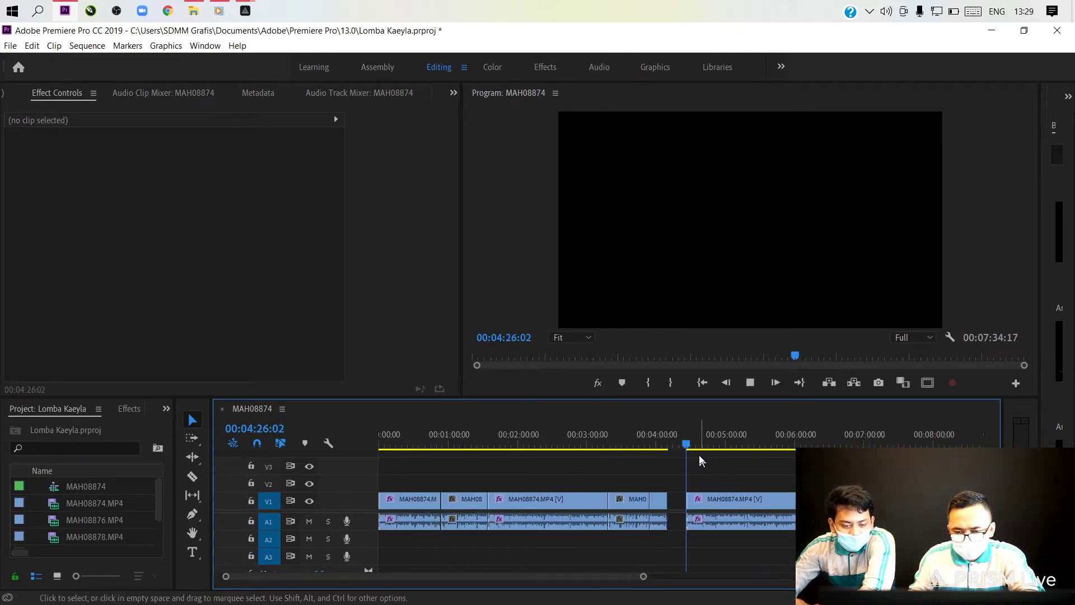
left_click(679, 497)
key("Delete")
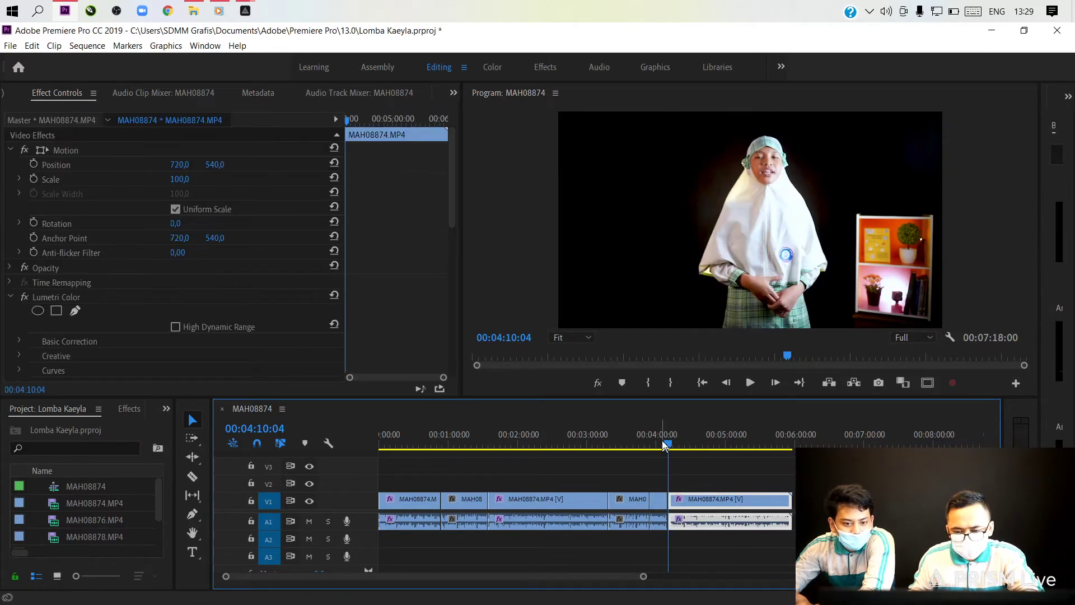
Play and replay the join from the end of MAH08882.MP4 into the following MAH08874.MP4 clip
left_click_drag(669, 443, 661, 442)
scroll(660, 529, "up", 5)
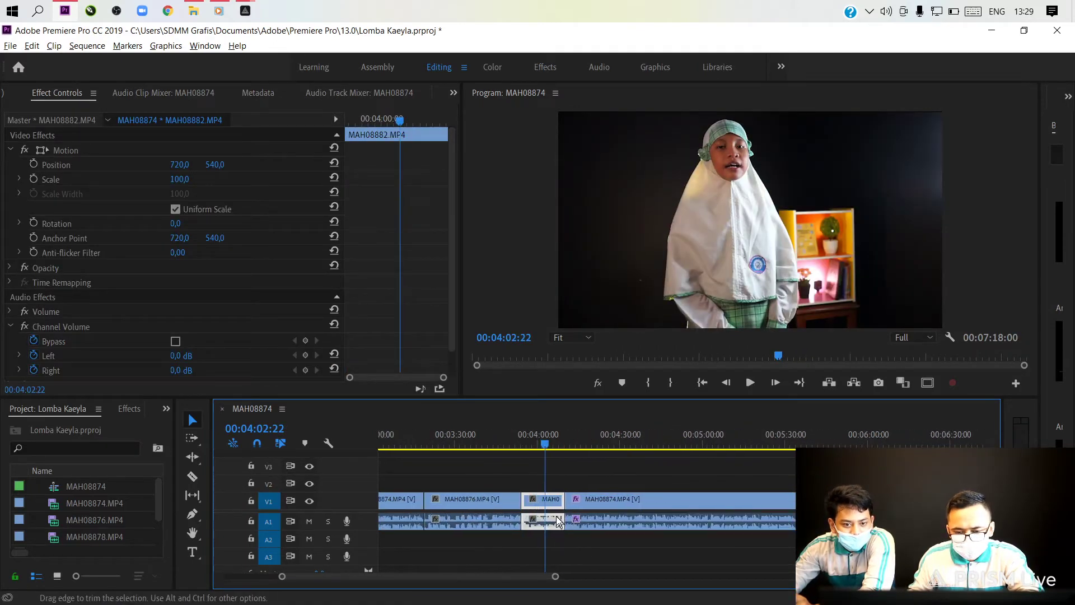
key("space")
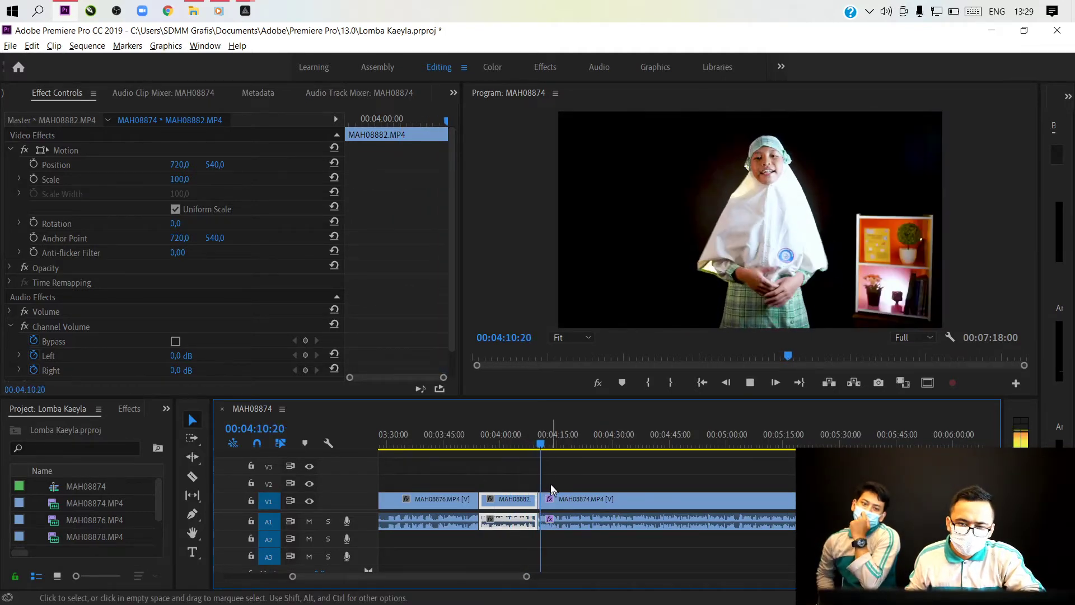
key("space")
left_click(530, 446)
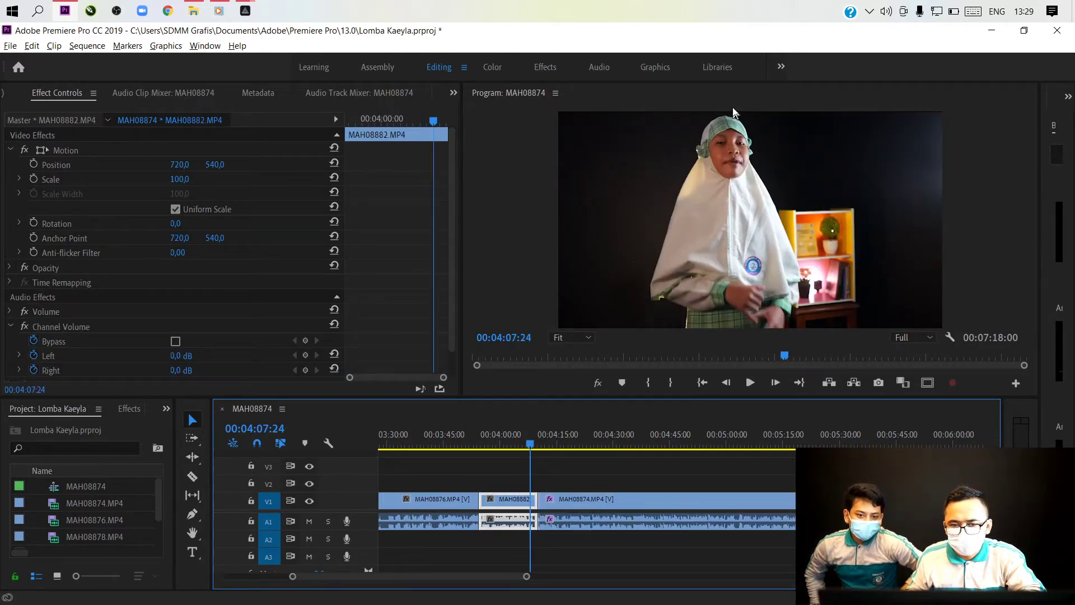
scroll(532, 471, "up", 5)
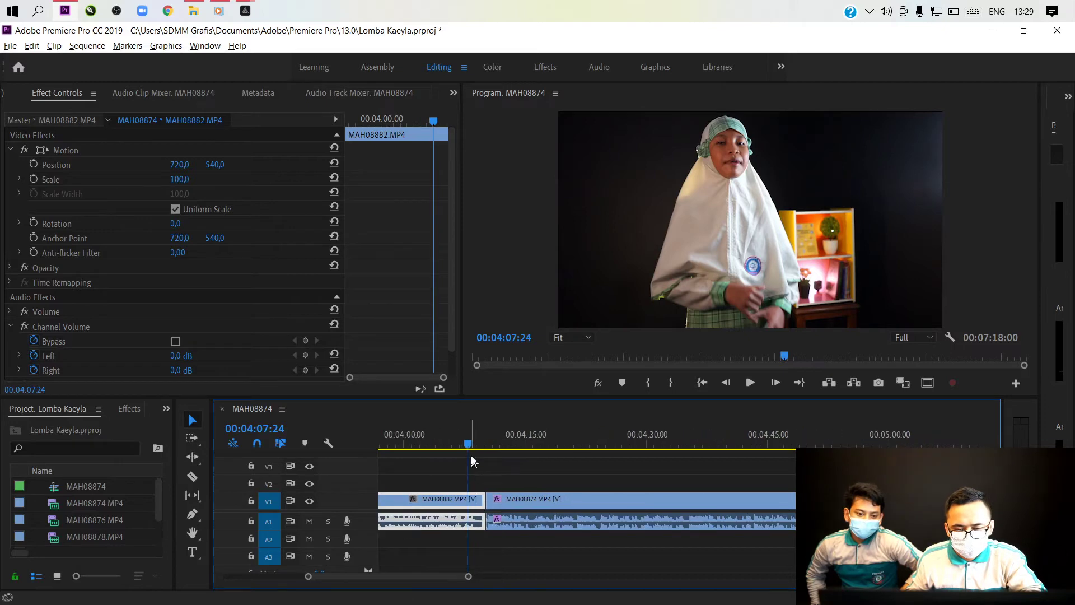
left_click_drag(469, 446, 478, 446)
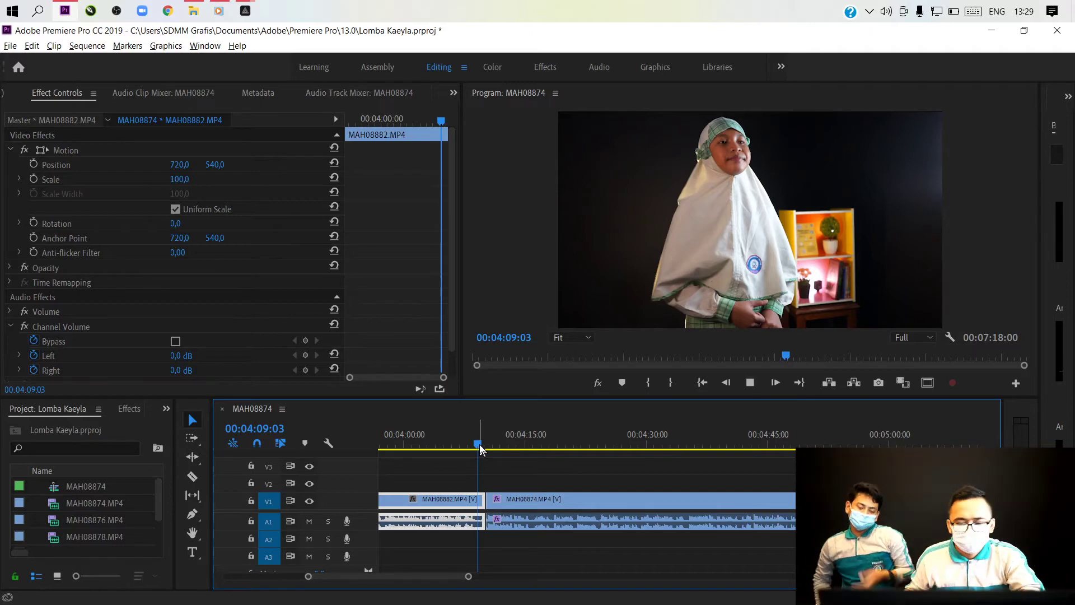
key("space")
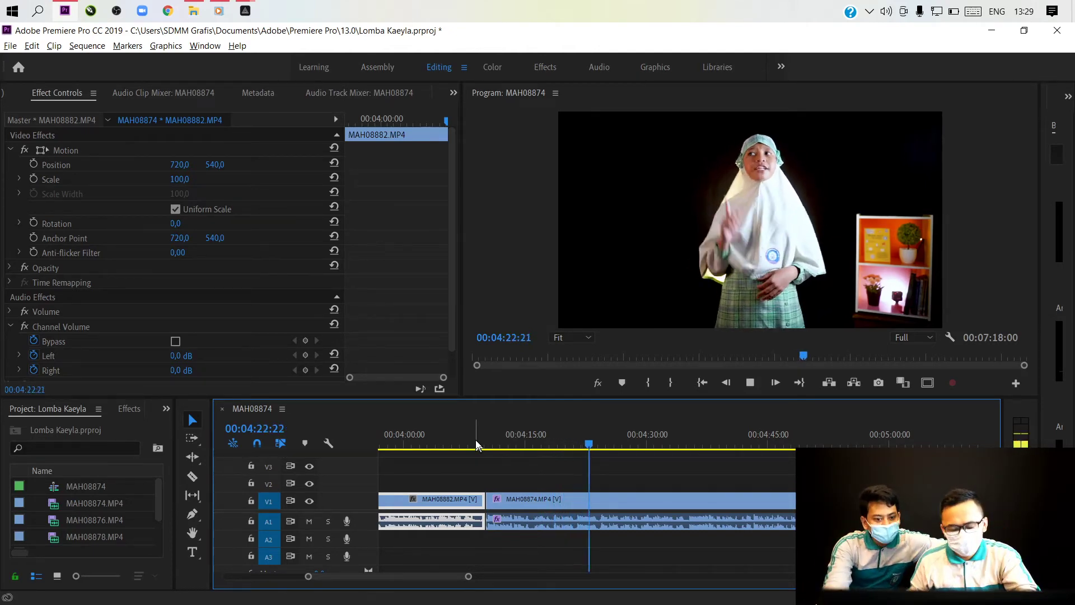
Review the MAH08874.MP4 clip that follows MAH08882.MP4, playing it through to 00:05:55:08 near its end
key("minus")
key("minus")
key("minus")
key("minus")
key("minus")
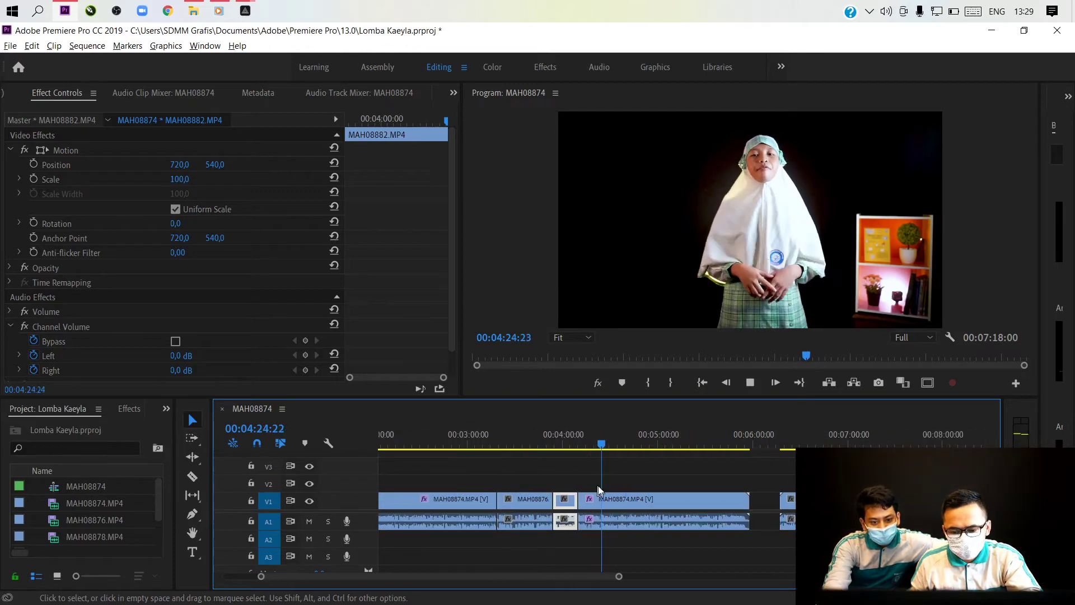
left_click(621, 495)
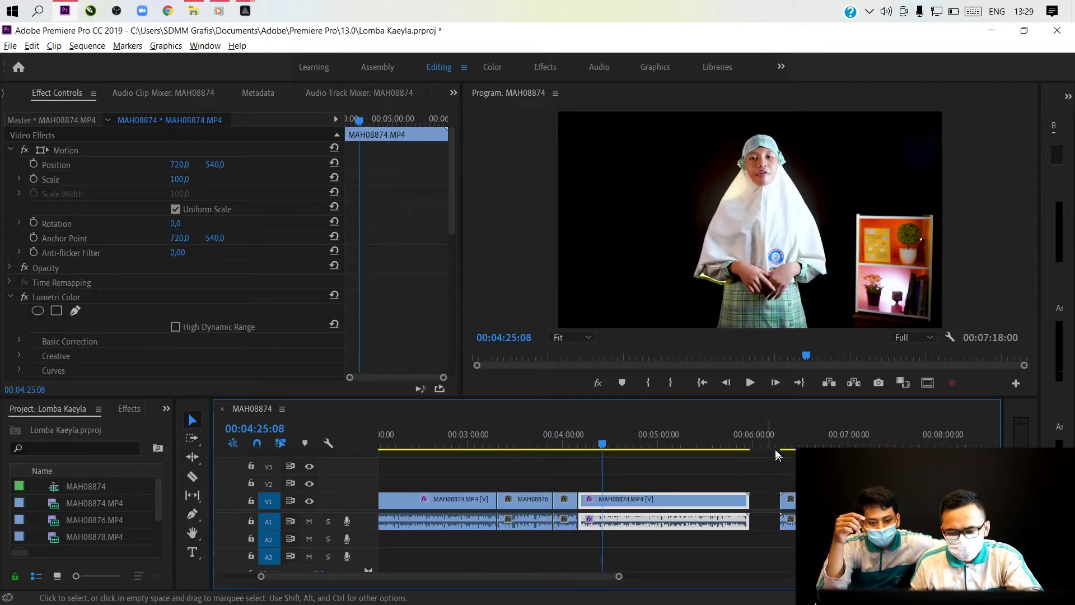
key("space")
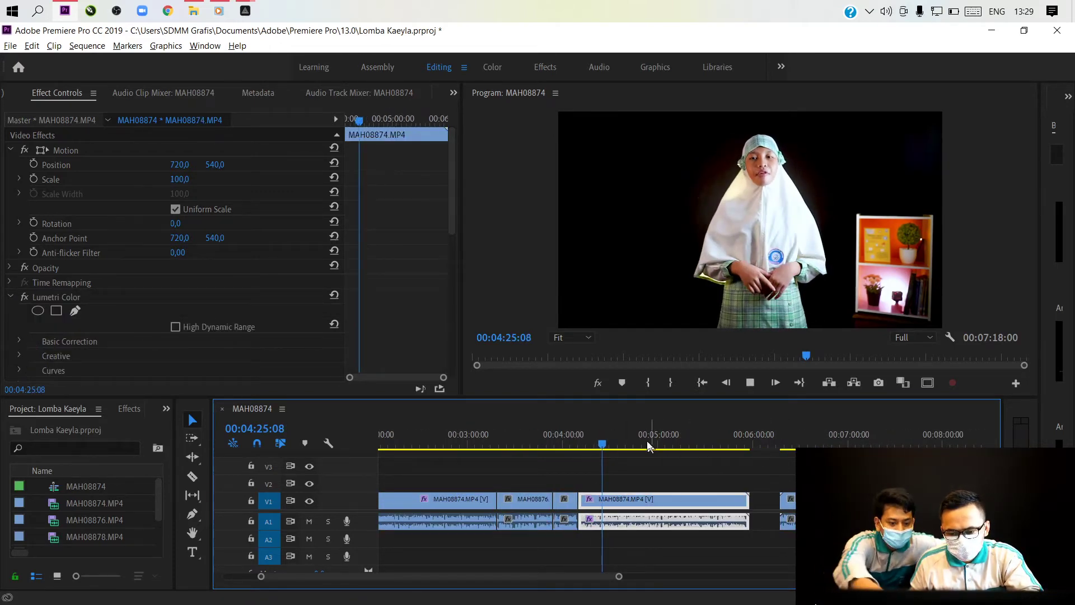
left_click(627, 446)
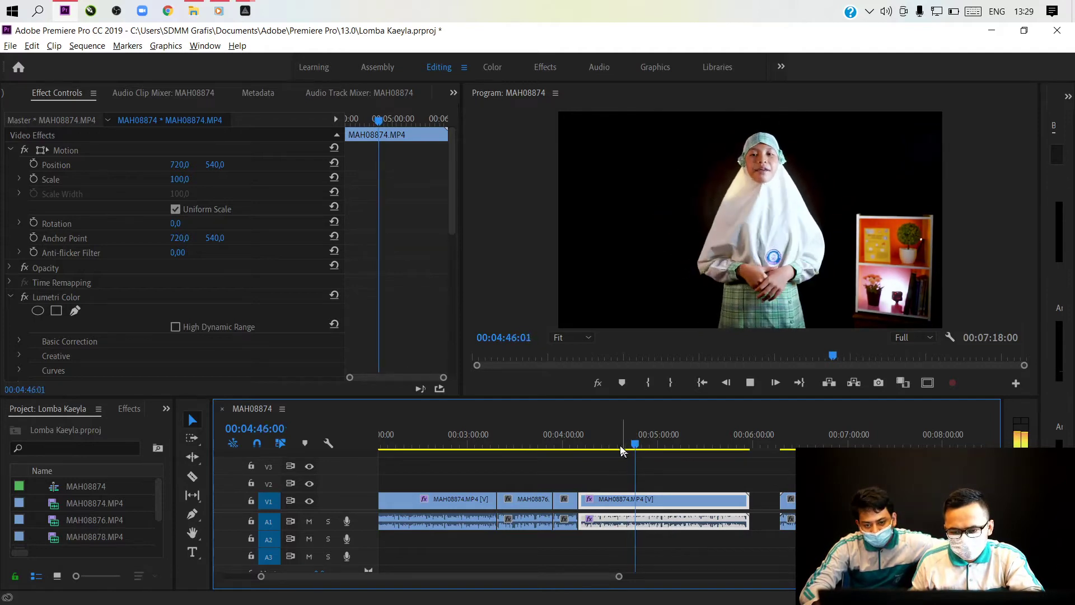
key("=")
key("=")
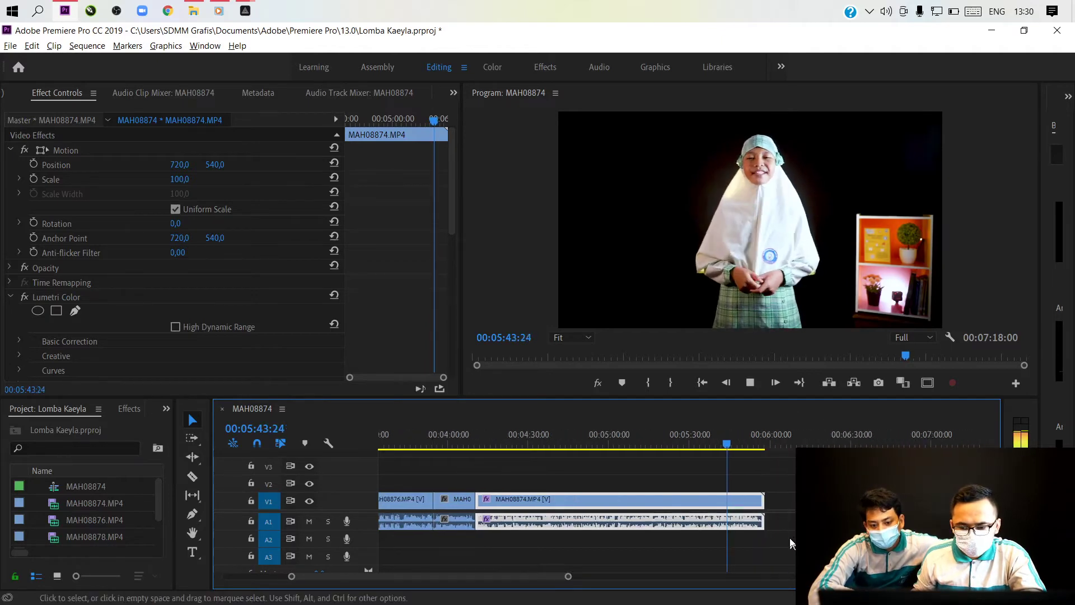
scroll(782, 539, "down", 5)
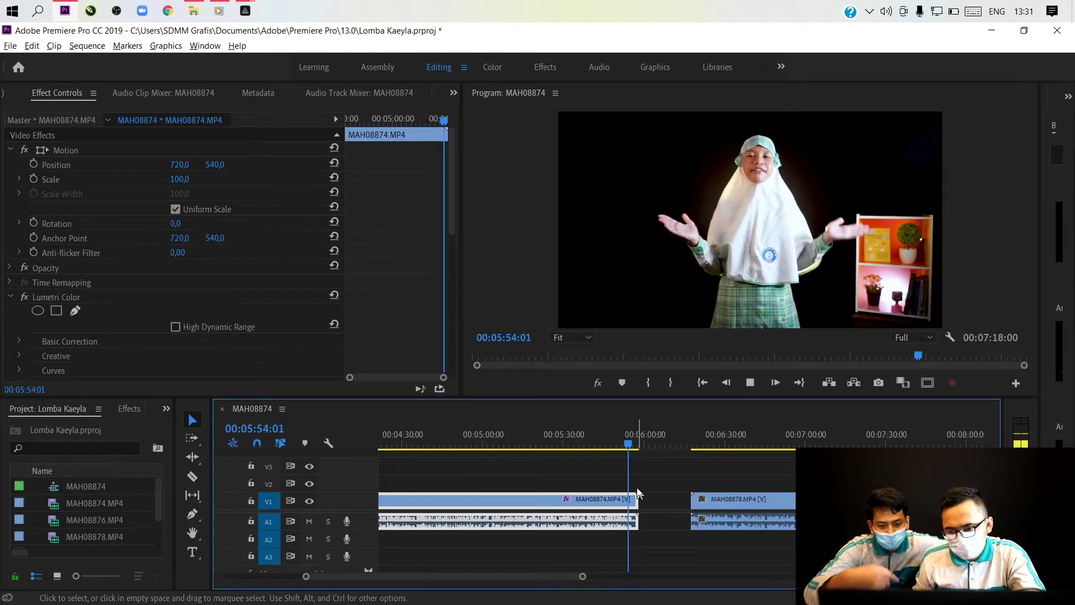
key("space")
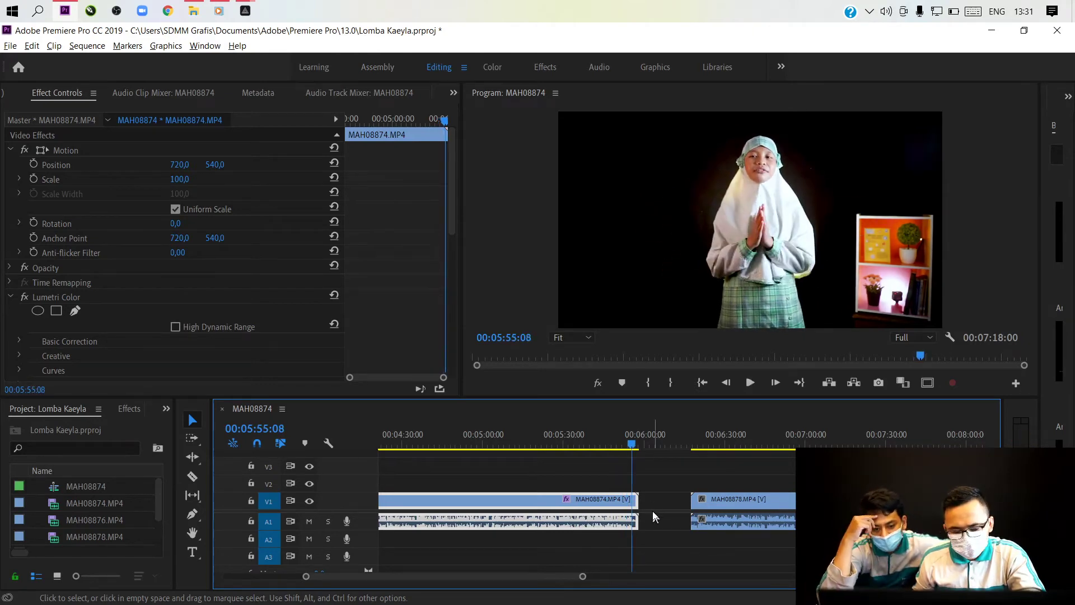
Save the project
key("minus")
key("minus")
key("minus")
key("ctrl+s")
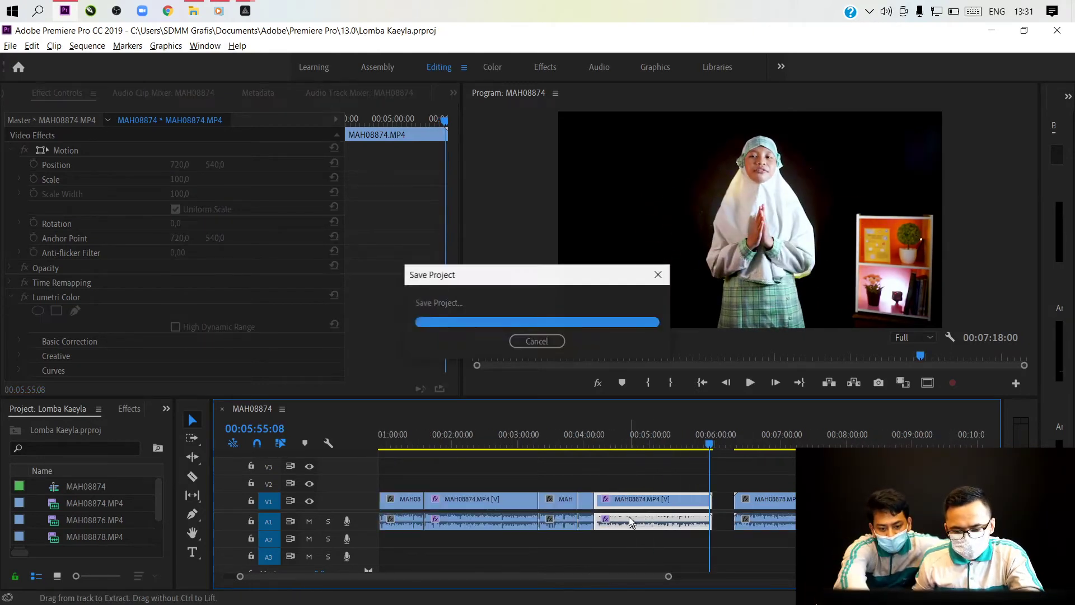
Move the MAH08874.MP4 clip that follows MAH08882.MP4 to after MAH08878.MP4 and ripple-delete the gap it leaves
left_click_drag(632, 505, 855, 471)
left_click(697, 515)
left_click(693, 507)
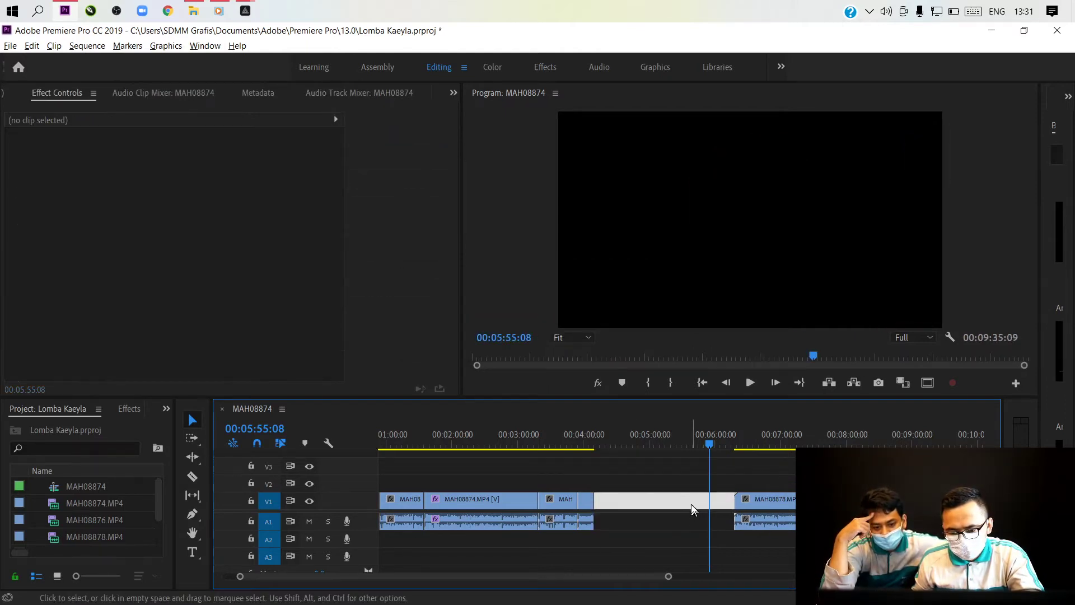
key("shift+Delete")
Split the MAH08878.MP4 clip at 00:04:12:17 and ripple-delete its opening part before the cut
key("space")
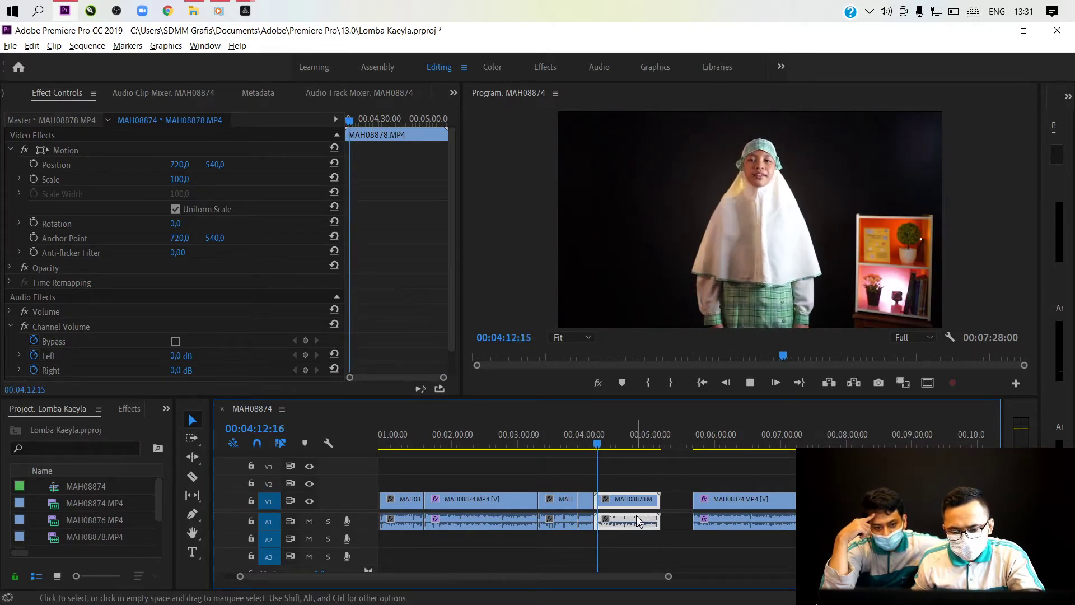
scroll(607, 532, "up", 7)
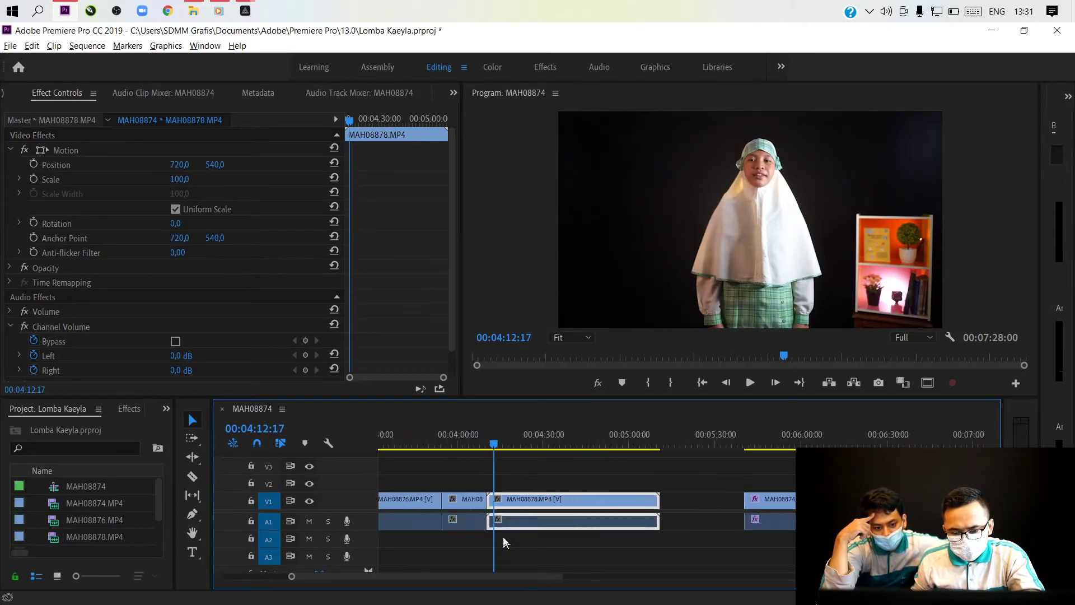
scroll(488, 535, "up", 5)
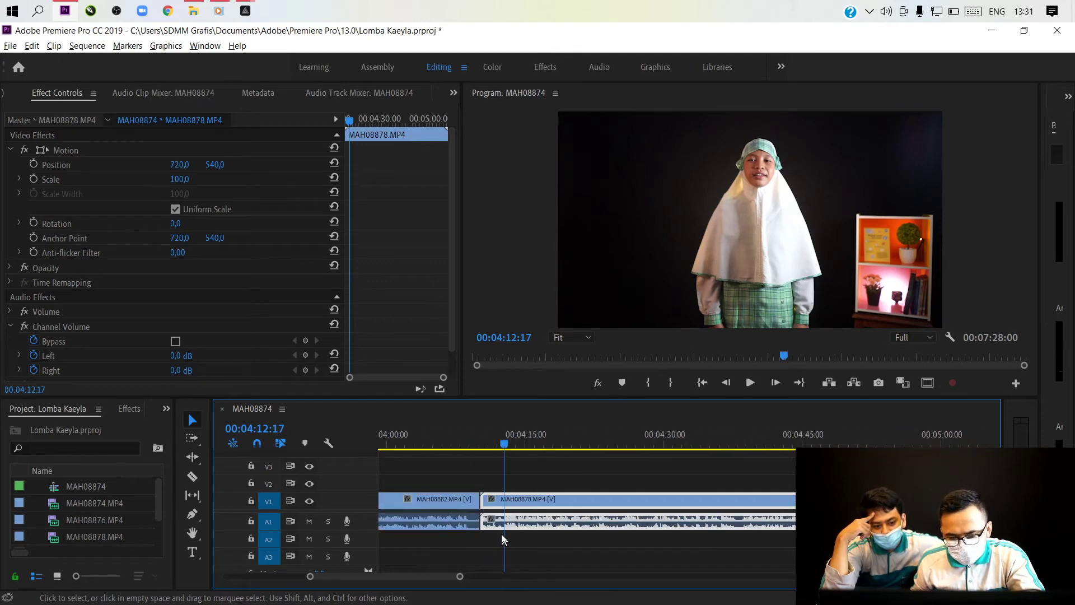
key("c")
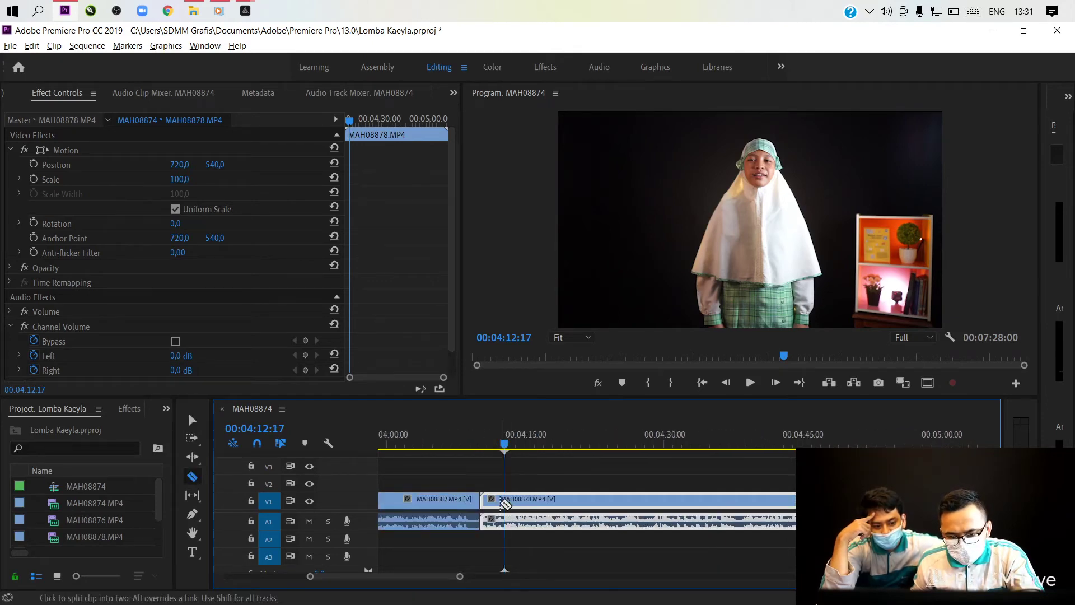
left_click(503, 521)
key("shift+Delete")
key("space")
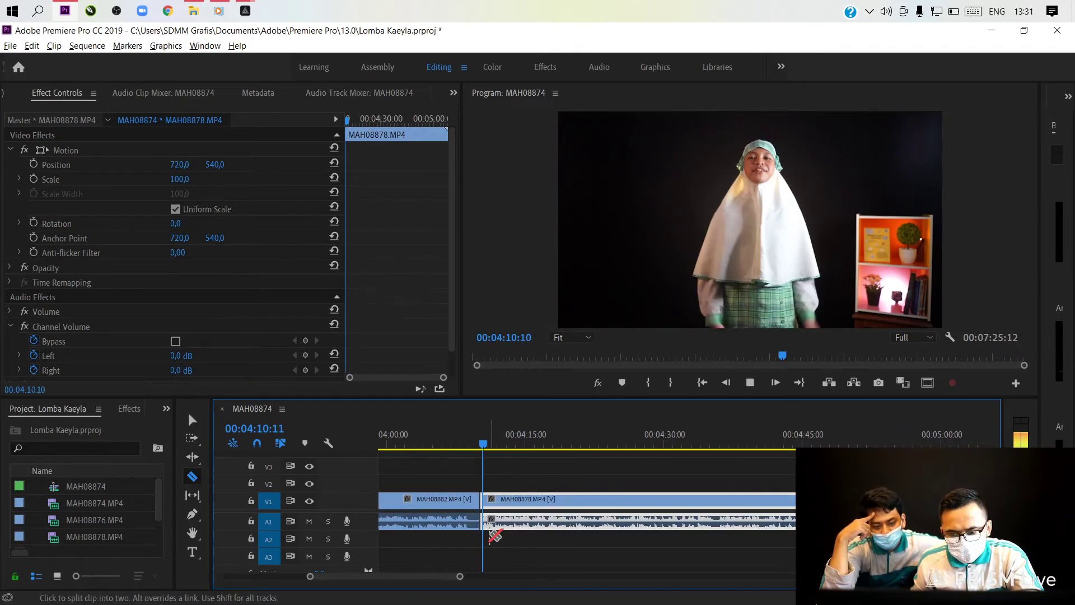
Replay the join from MAH08882.MP4 into MAH08878.MP4 and save the project
left_click(468, 439)
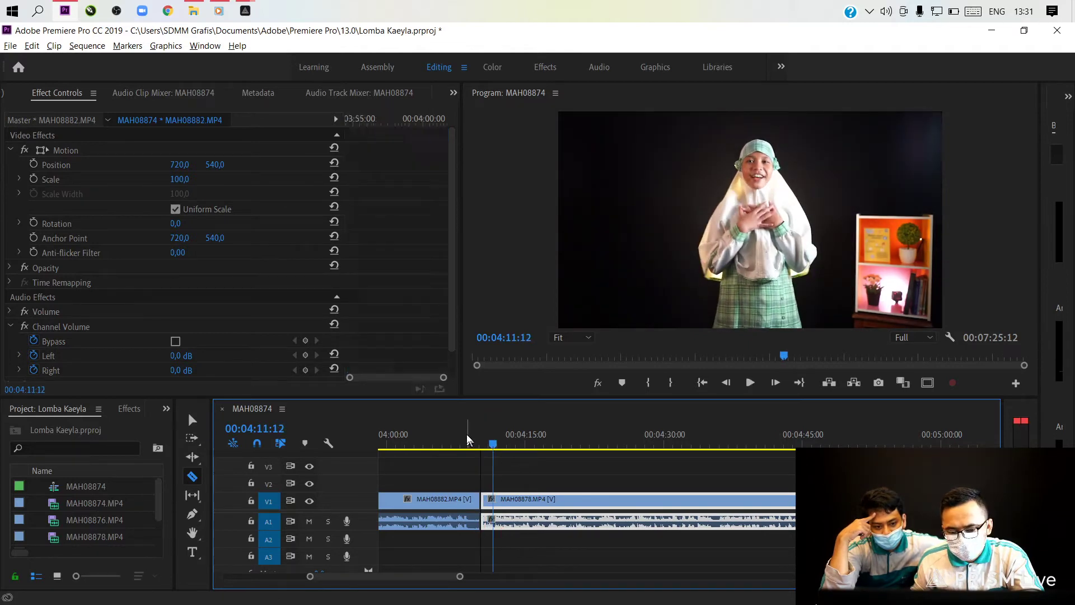
key("space")
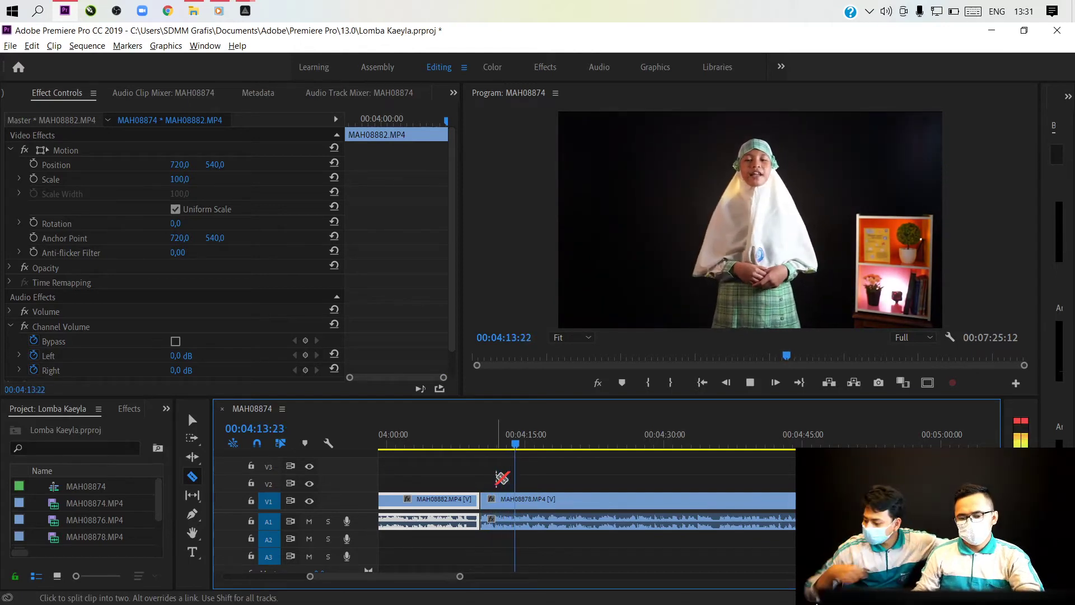
key("space")
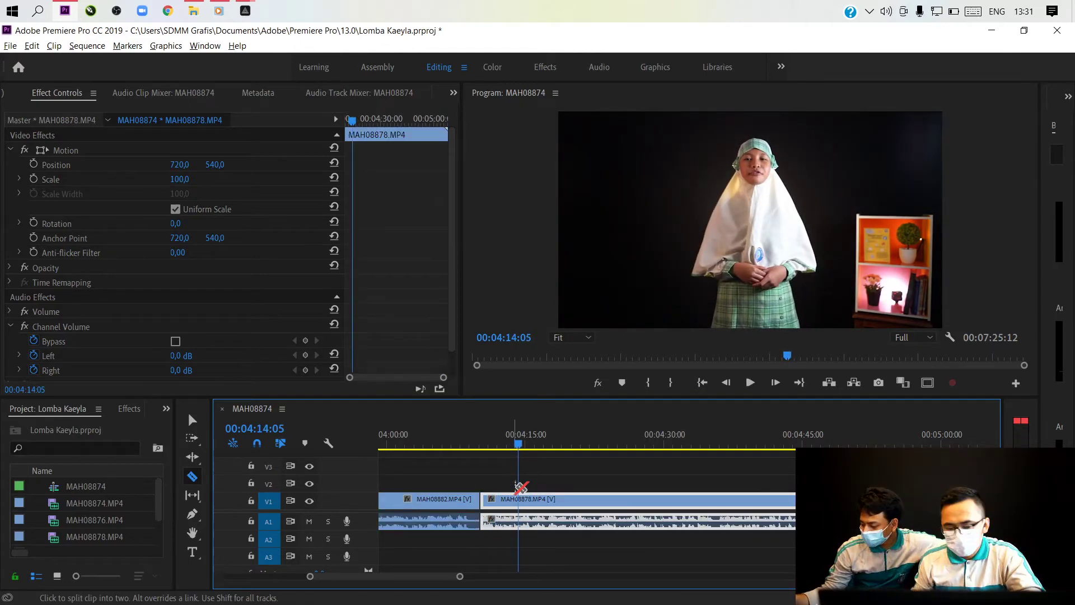
scroll(520, 487, "up", 2)
left_click(487, 447)
key("space")
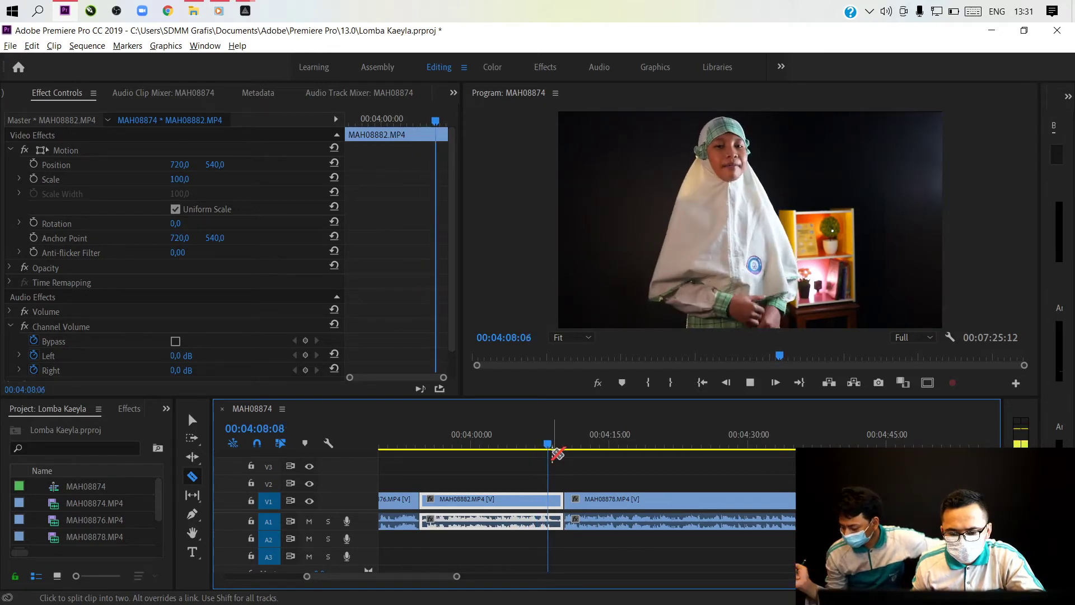
key("space")
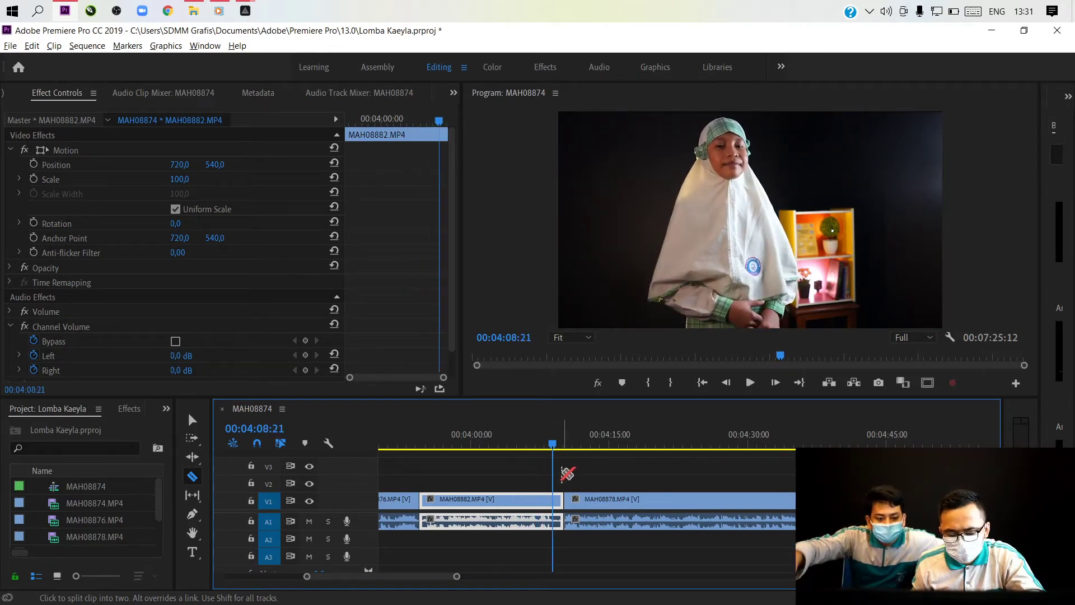
key("ctrl+s")
Move the MAH08878.MP4 clip to after the following MAH08874.MP4 clip and ripple-delete the gap it leaves
key("minus")
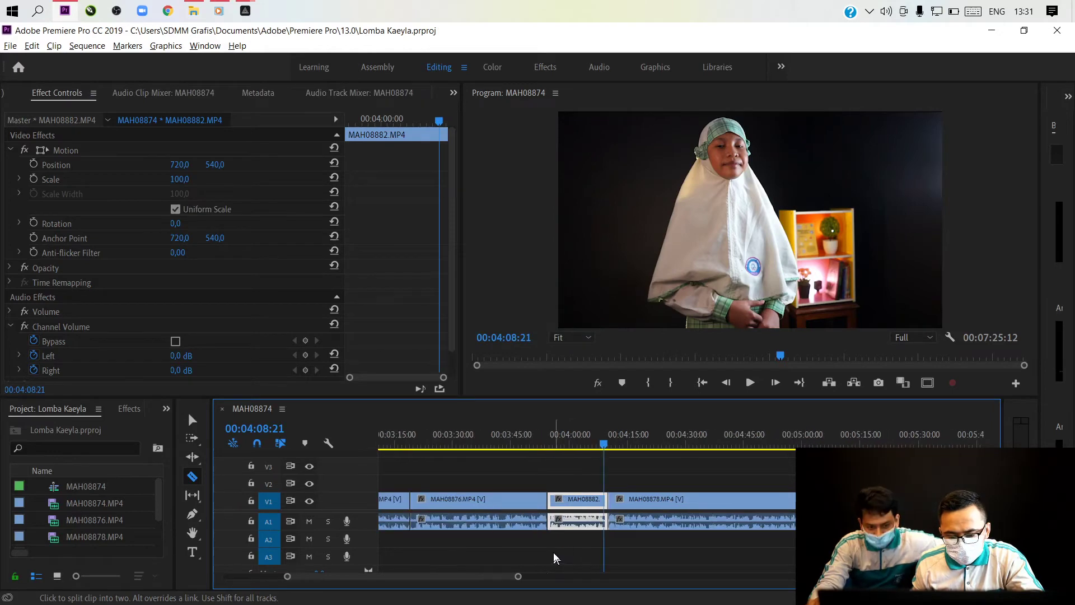
key("minus")
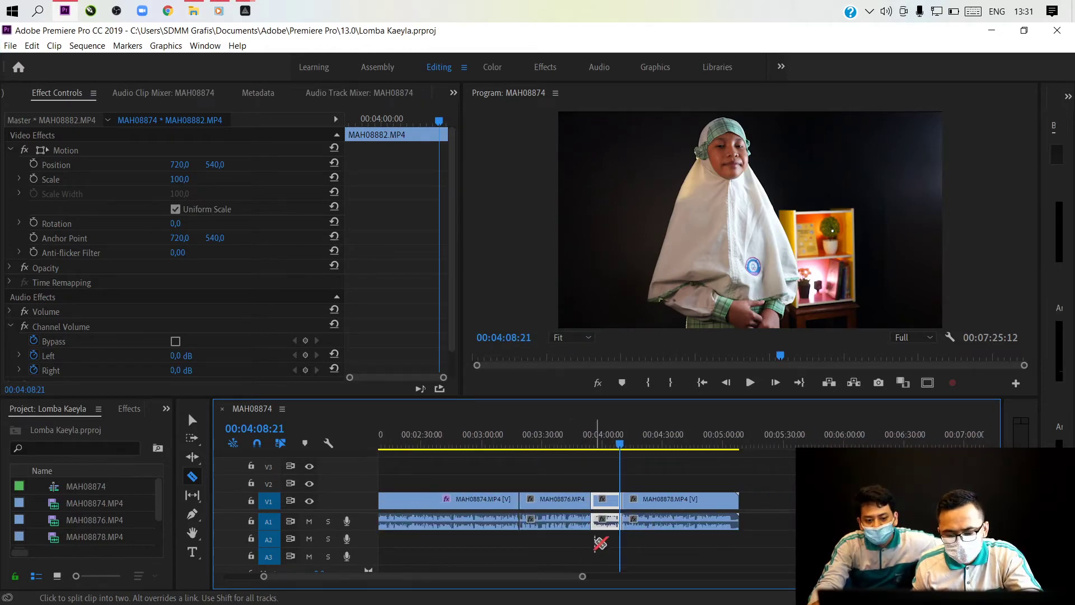
scroll(598, 542, "down", 3)
key("v")
left_click(581, 522)
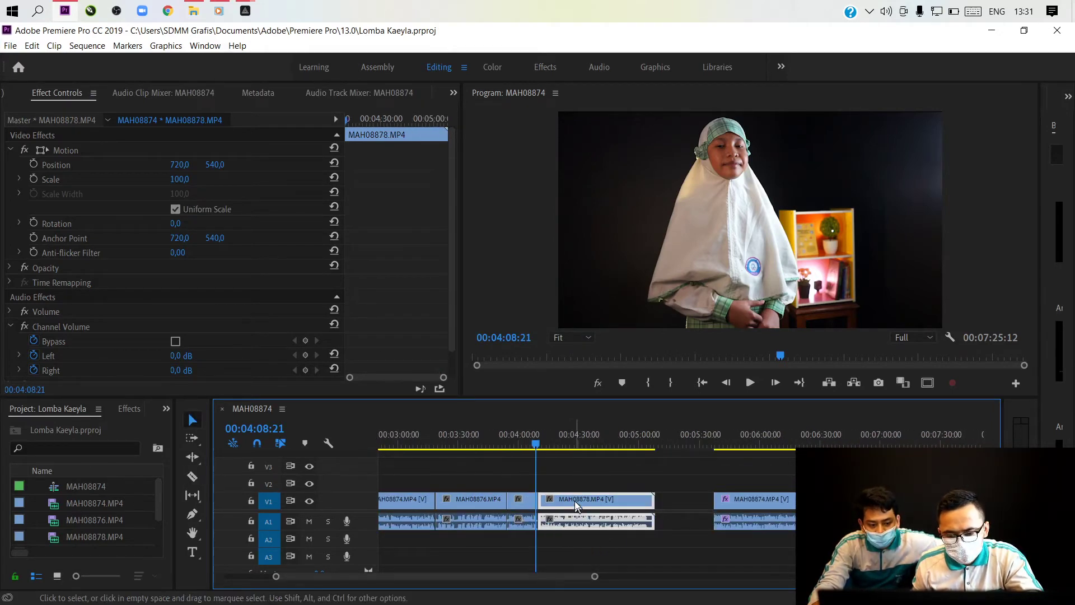
scroll(583, 523, "down", 4)
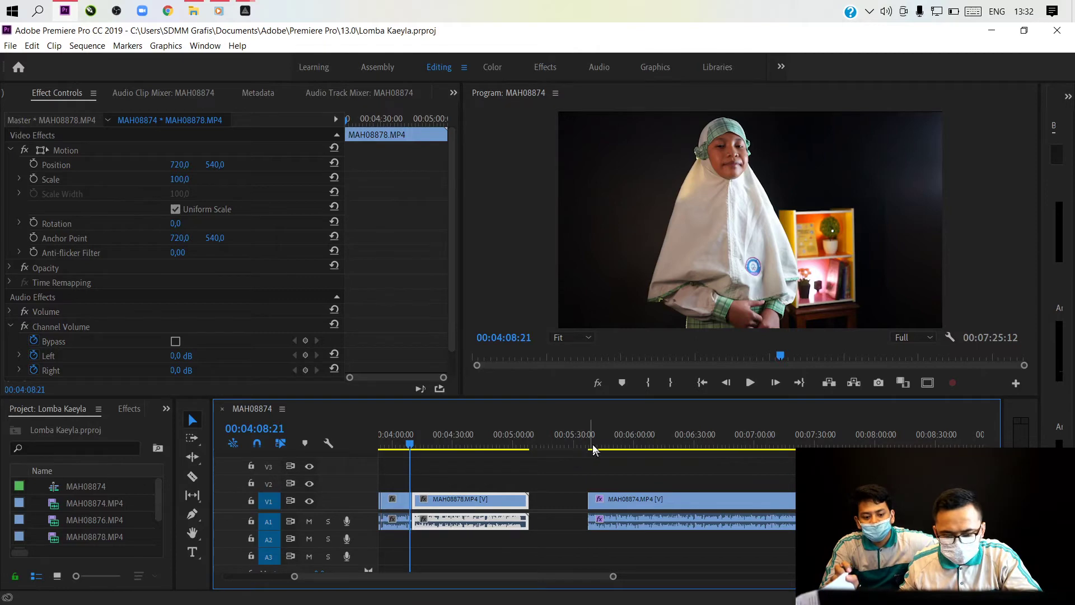
left_click_drag(485, 500, 925, 499)
left_click(546, 495)
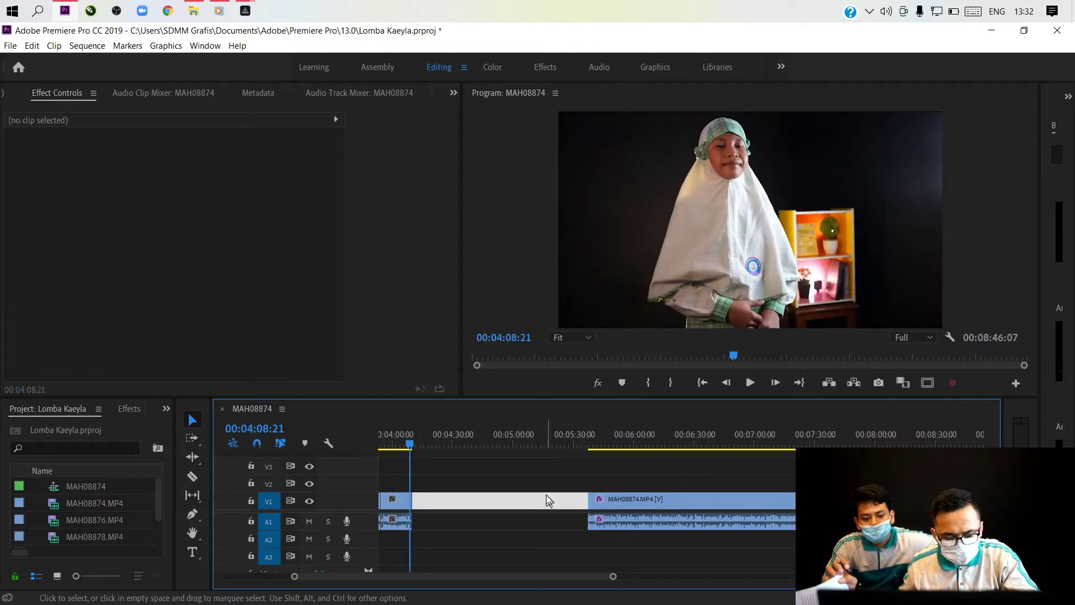
key("Delete")
Play and replay the join from the end of MAH08882.MP4 into the MAH08874.MP4 clip
left_click(546, 495)
key("Down")
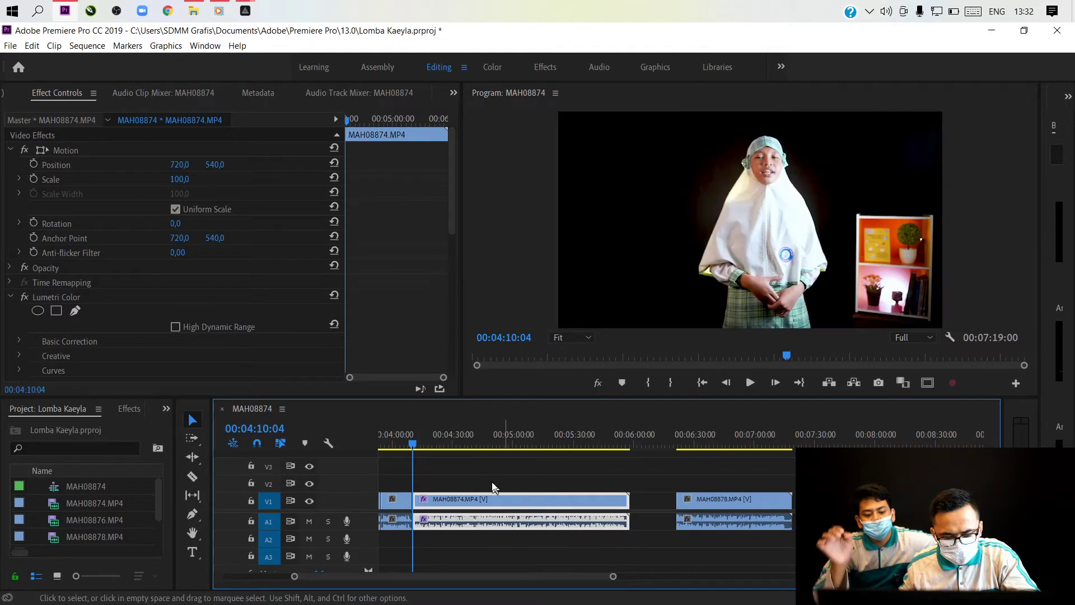
left_click(408, 442)
scroll(432, 524, "up", 2)
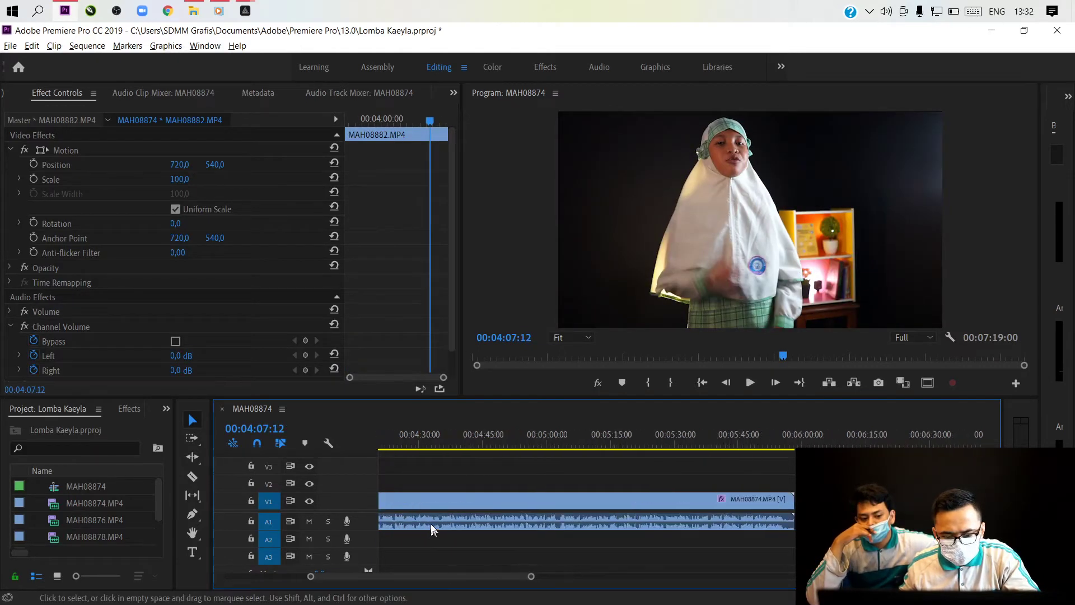
scroll(433, 524, "up", 5)
key("space")
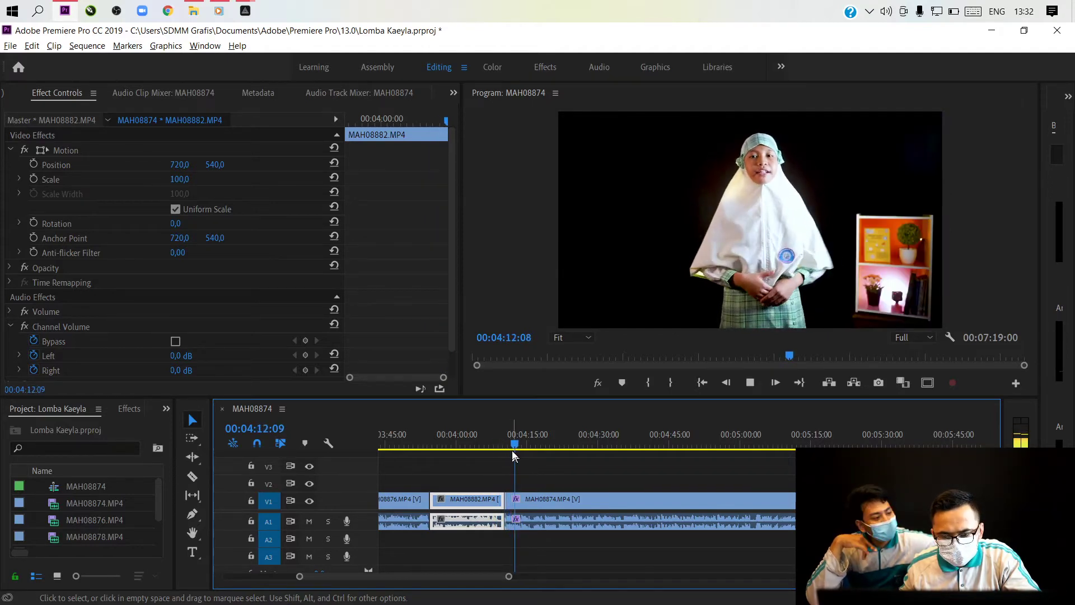
left_click(502, 442)
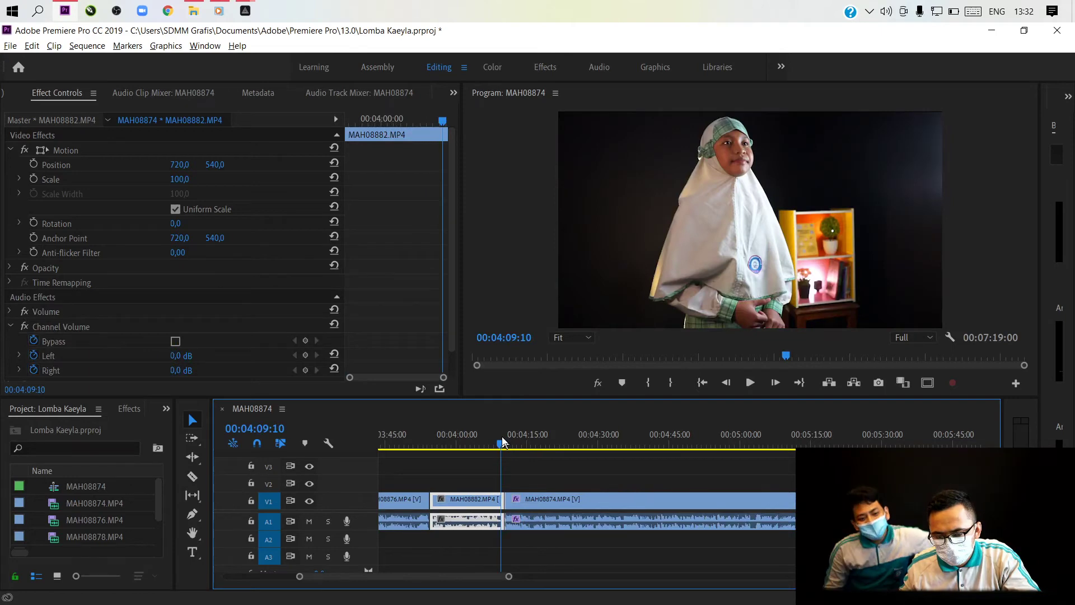
left_click_drag(502, 437, 501, 438)
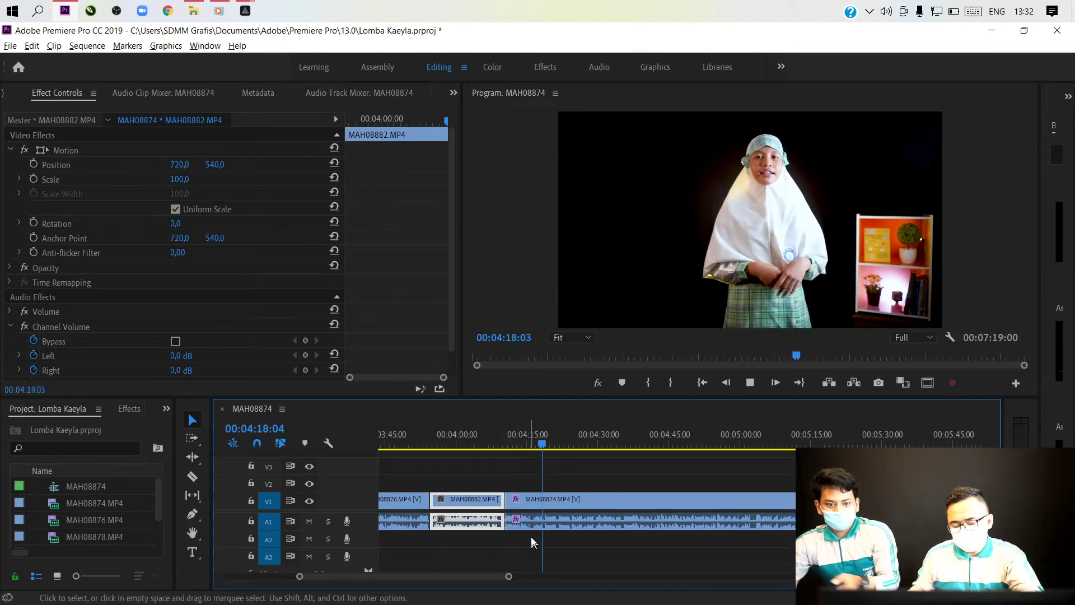
Review the MAH08874.MP4 clip after MAH08882.MP4 up to 00:04:43:00, select it and save the project
key("minus")
key("minus")
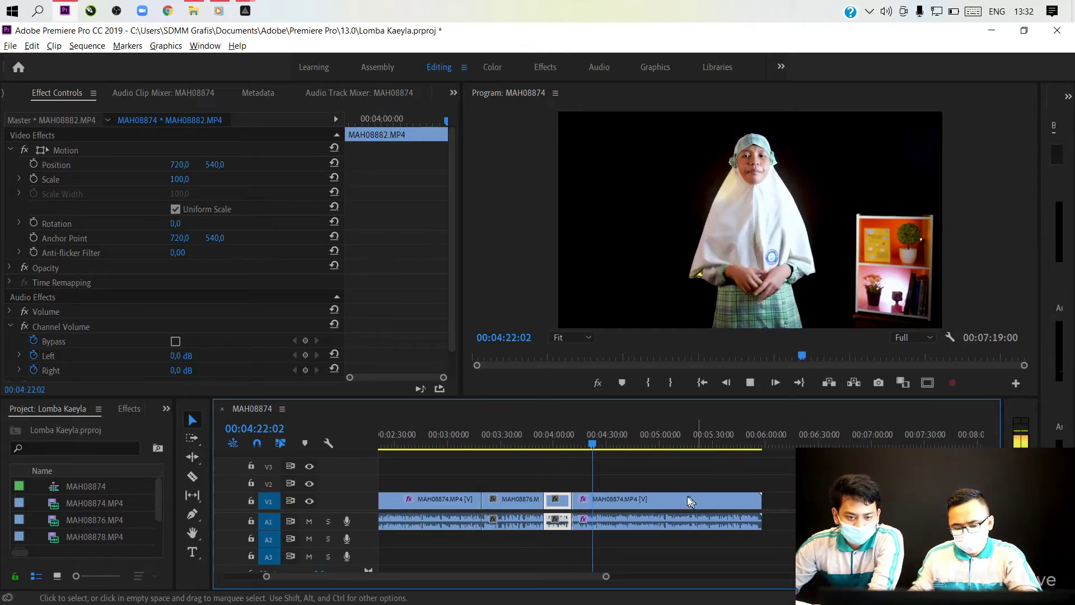
scroll(623, 511, "up", 3)
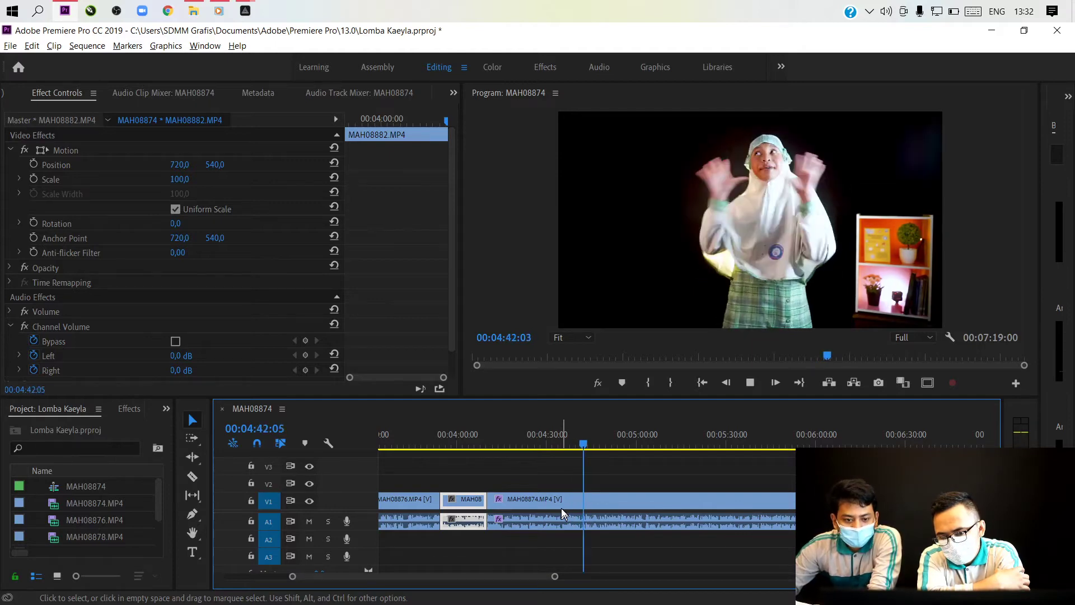
left_click(570, 505)
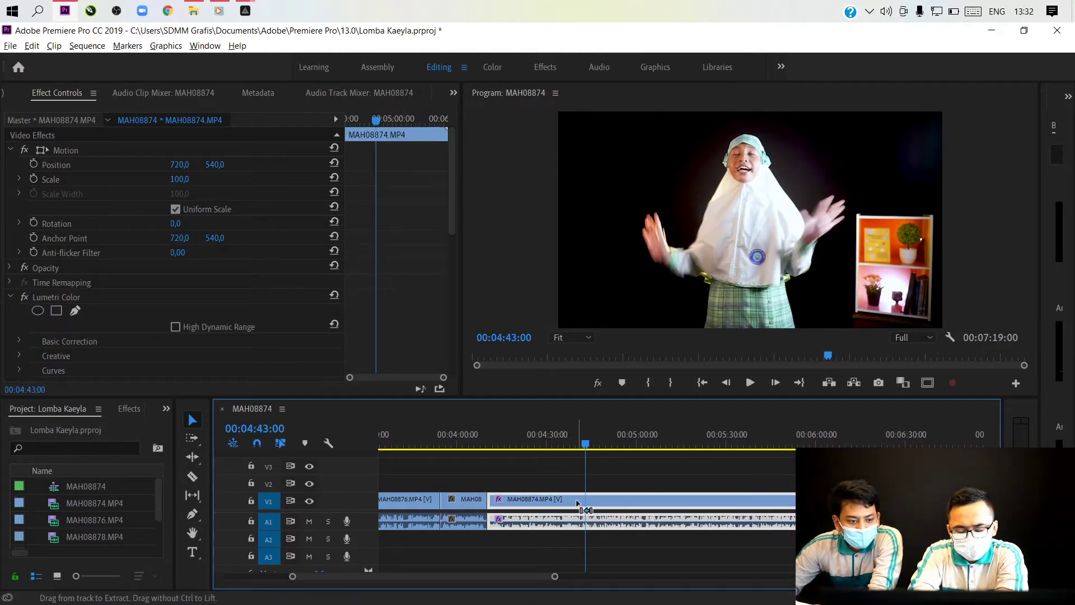
key("ctrl+s")
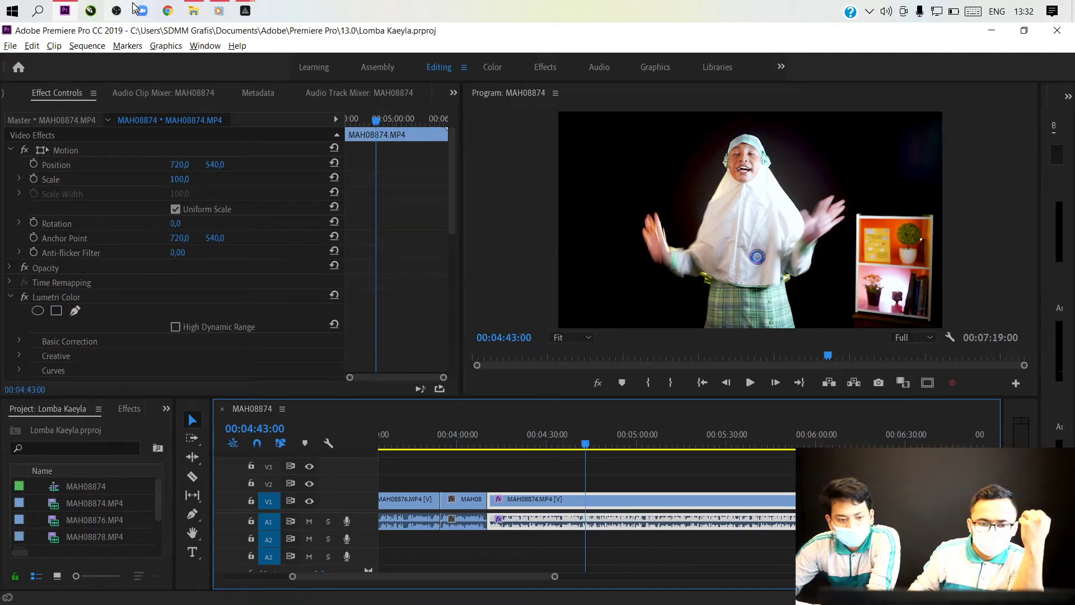
Switch to File Explorer to check the clips in the Kayla folder and clear the open windows to reach the desktop
left_click(194, 11)
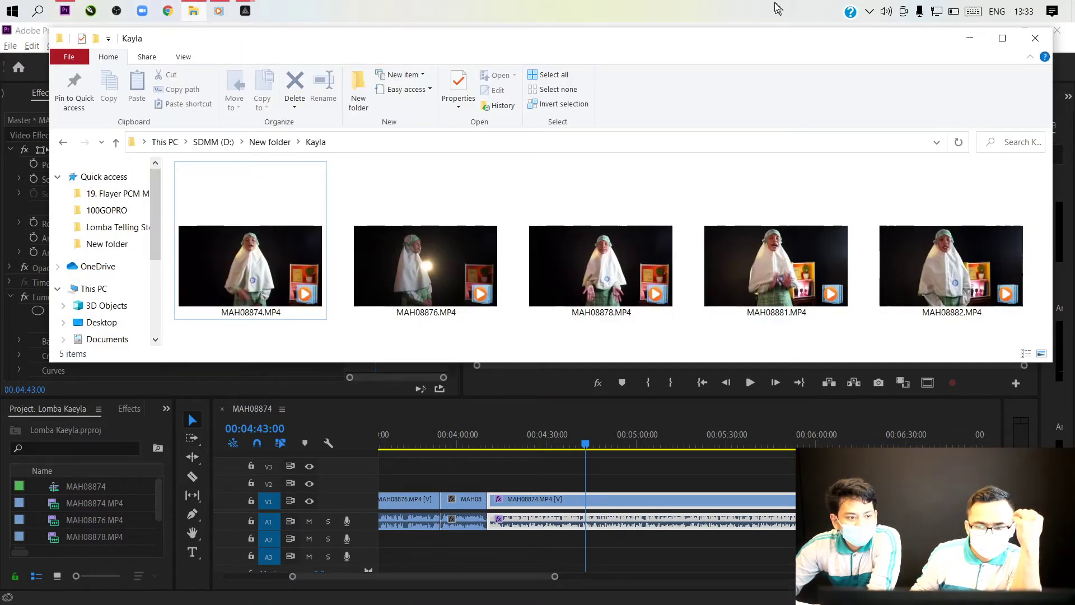
left_click(969, 38)
left_click(1025, 30)
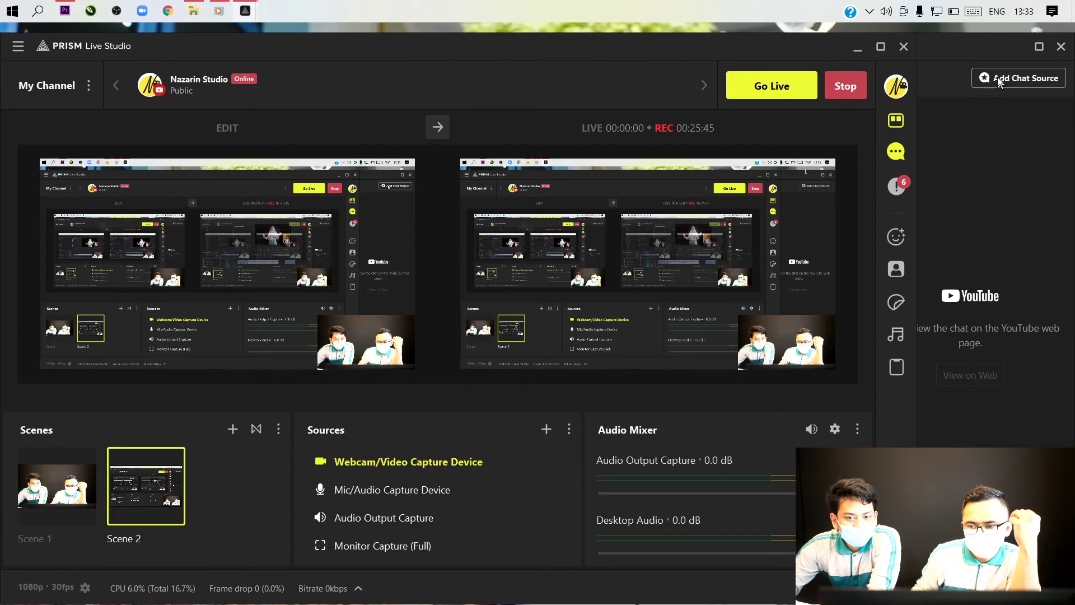
left_click(857, 49)
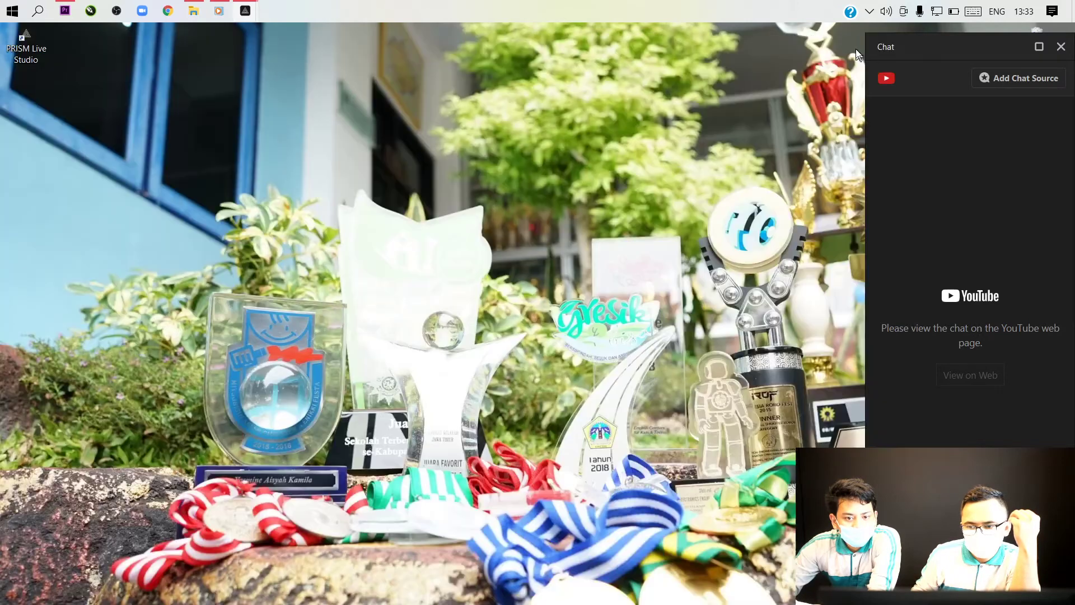
Bring back the PRISM Live Studio window and move its Chat window aside to uncover the desktop's Recycle Bin
double_click(987, 45)
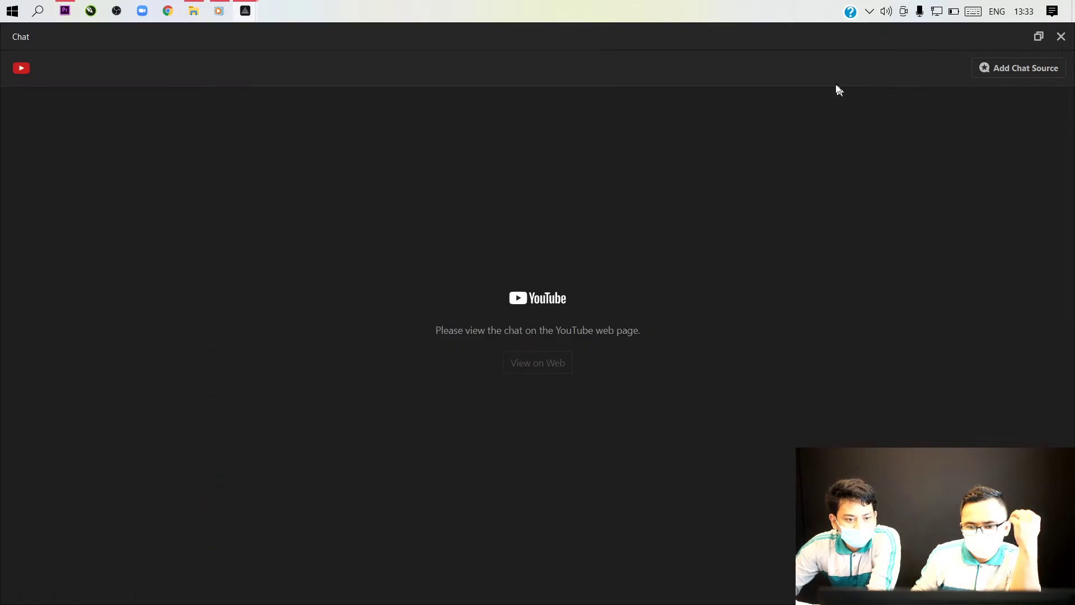
left_click(1030, 38)
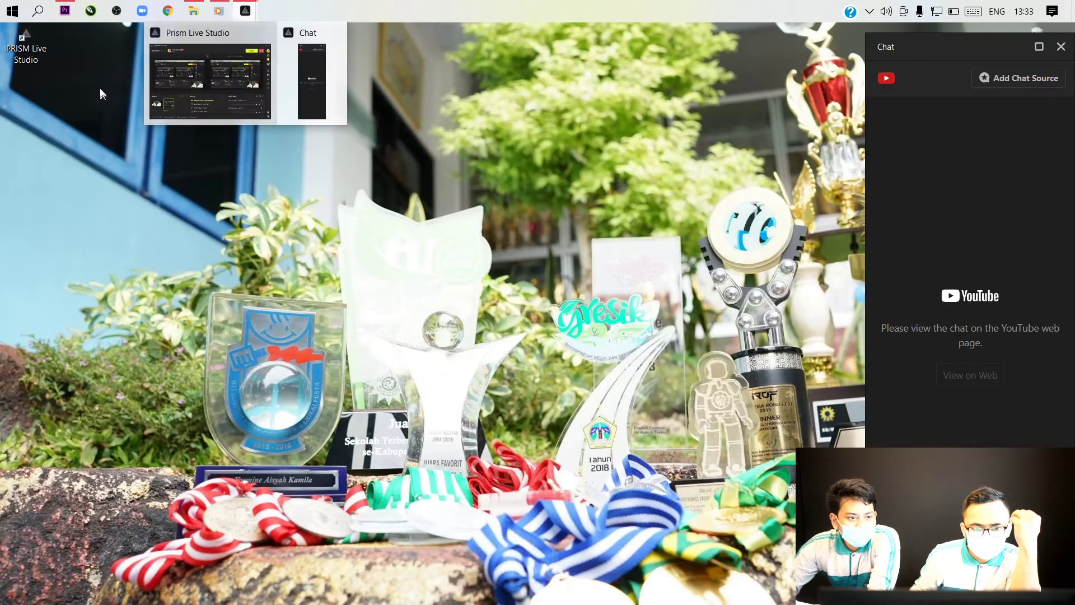
right_click(115, 72)
left_click(144, 112)
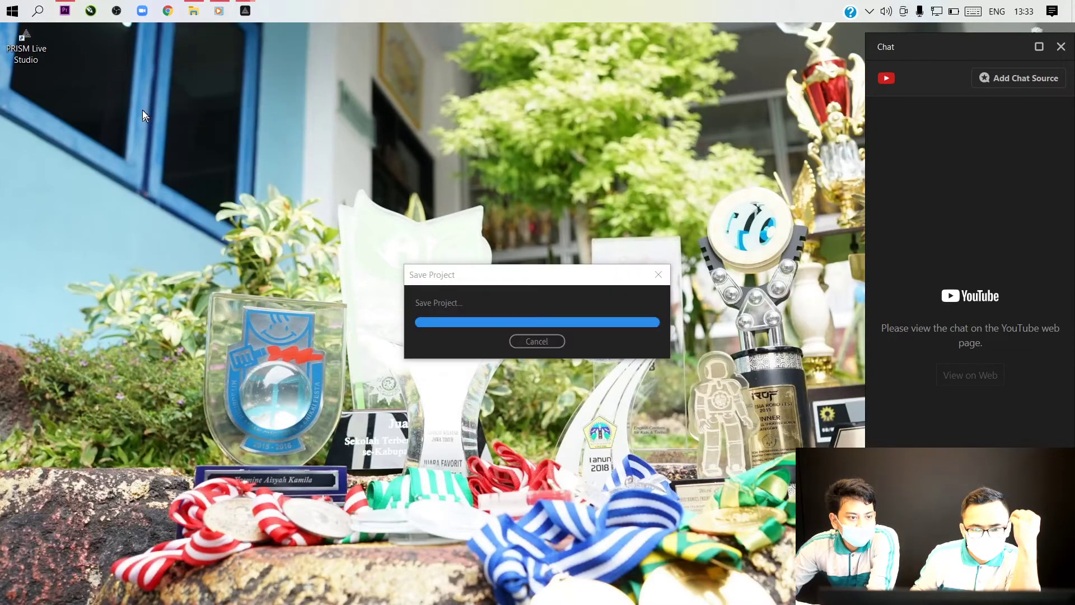
left_click(202, 72)
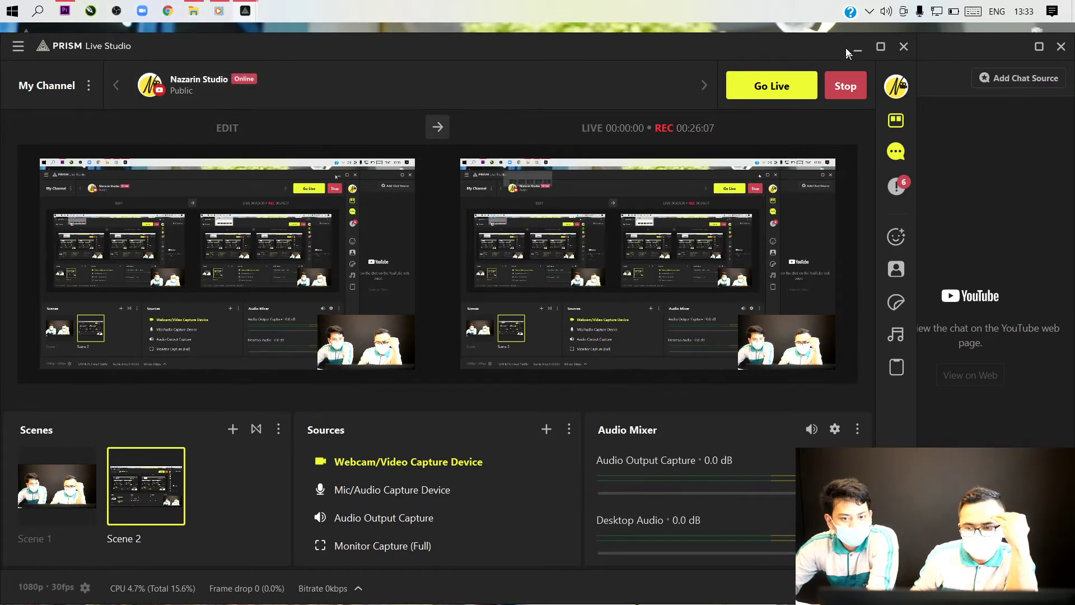
left_click_drag(952, 47, 912, 145)
Open the Recycle Bin in a maximized window and check the file details of MAH08871.MP4 and MAH08872.MP4
double_click(1034, 49)
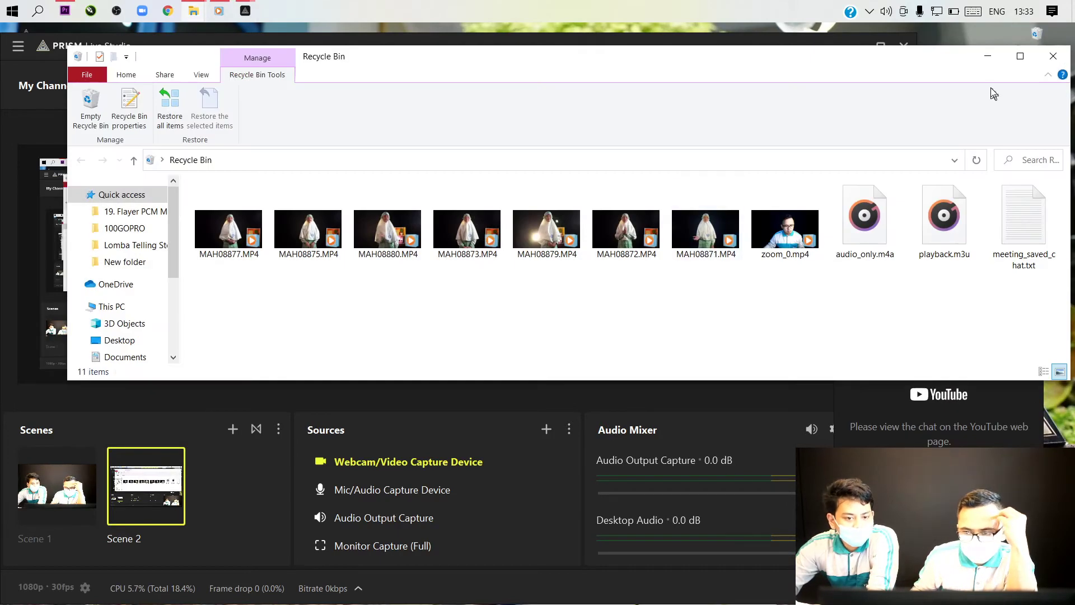
left_click(1020, 56)
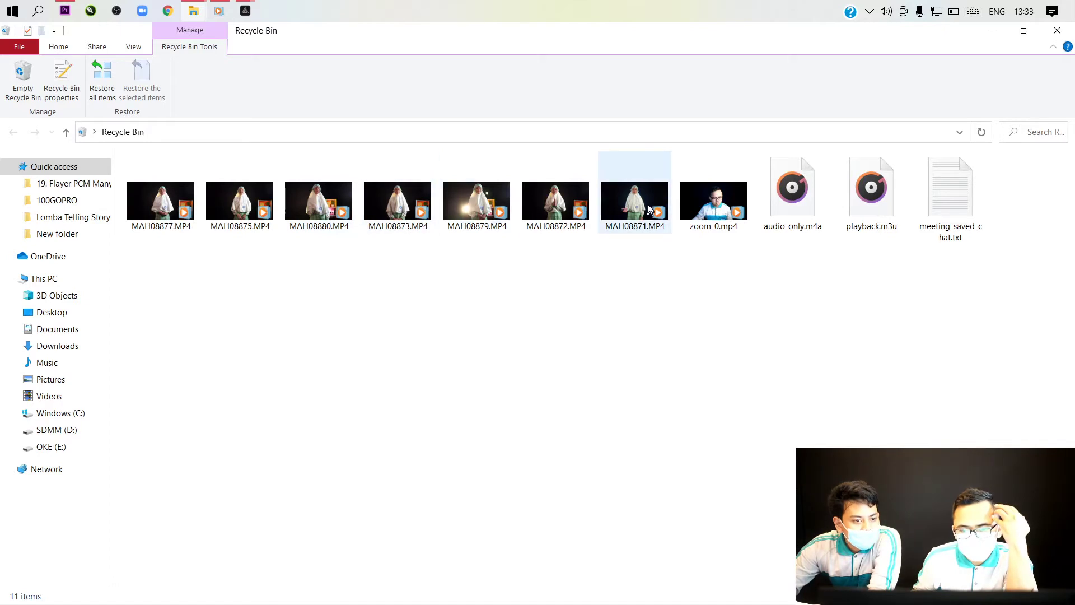
mouse_move(658, 209)
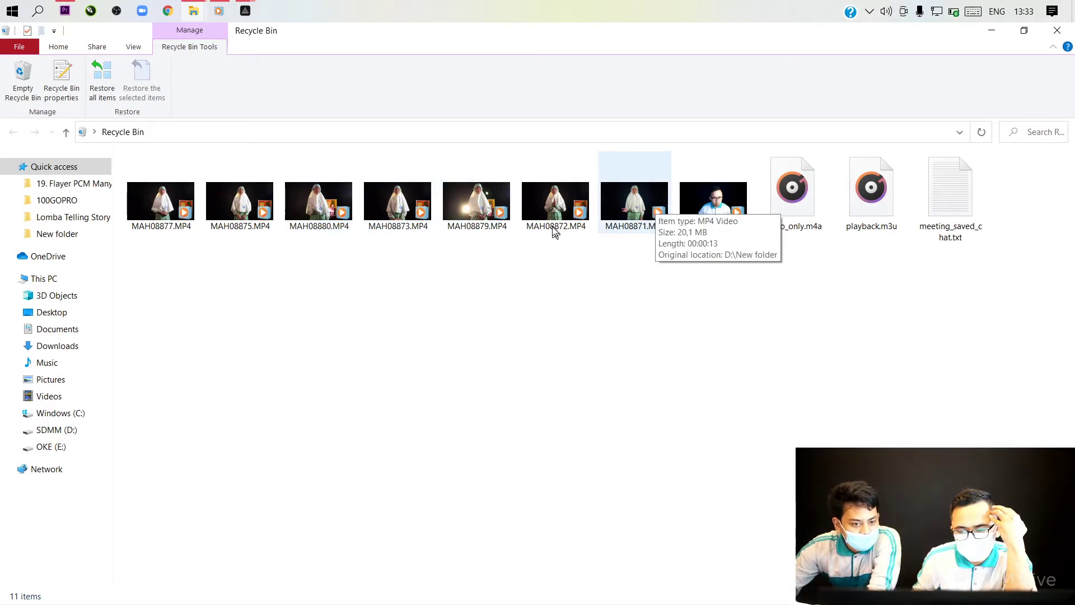
mouse_move(555, 229)
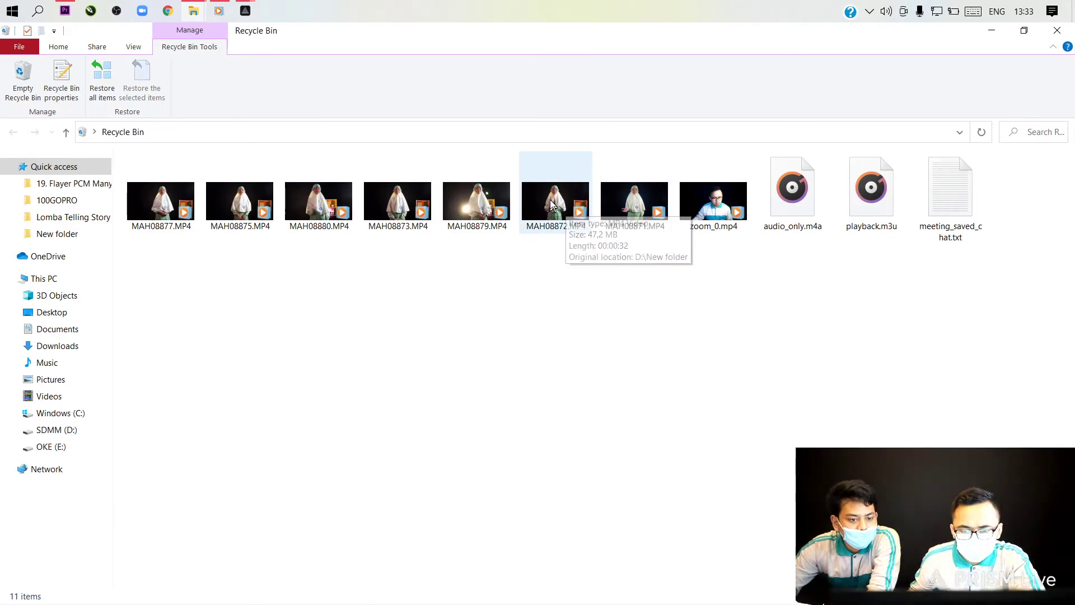
Check the file details of MAH08879.MP4, MAH08873.MP4, MAH08880.MP4, MAH08875.MP4 and MAH08877.MP4 in the Recycle Bin
mouse_move(487, 220)
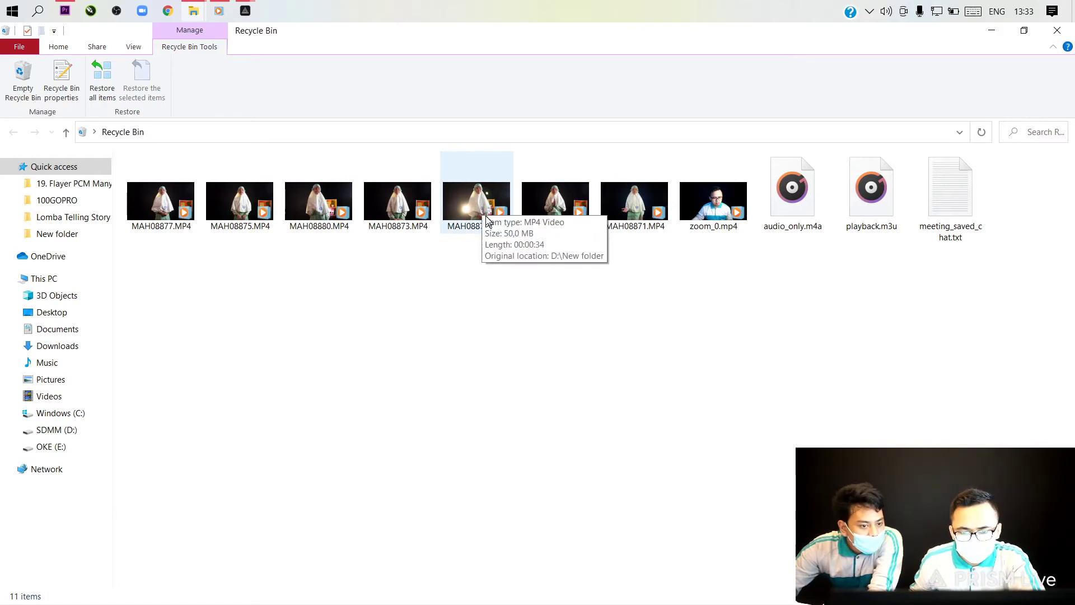
mouse_move(408, 220)
mouse_move(323, 220)
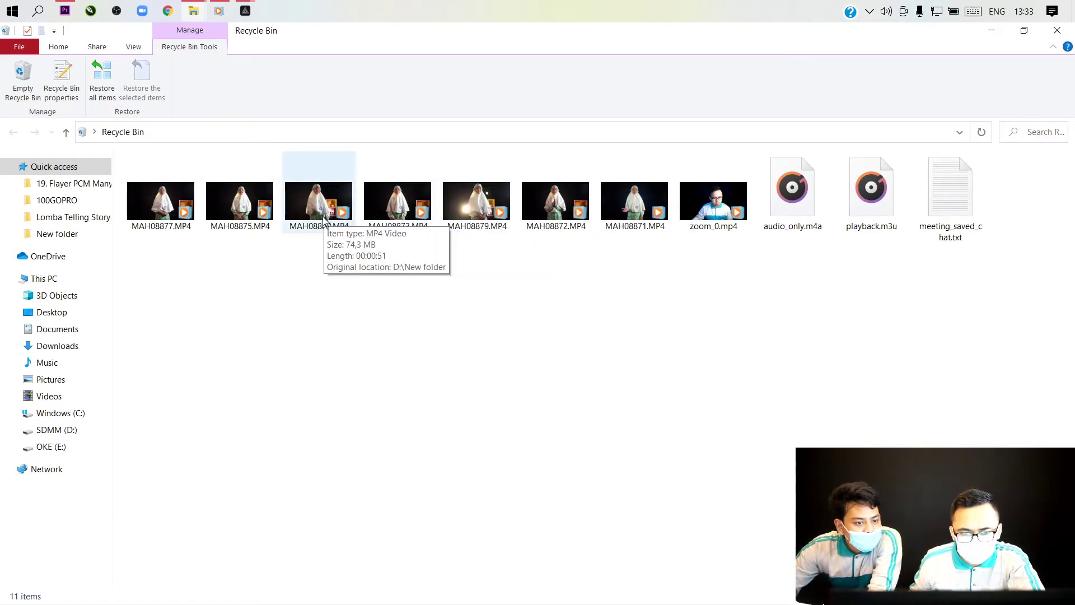
mouse_move(254, 215)
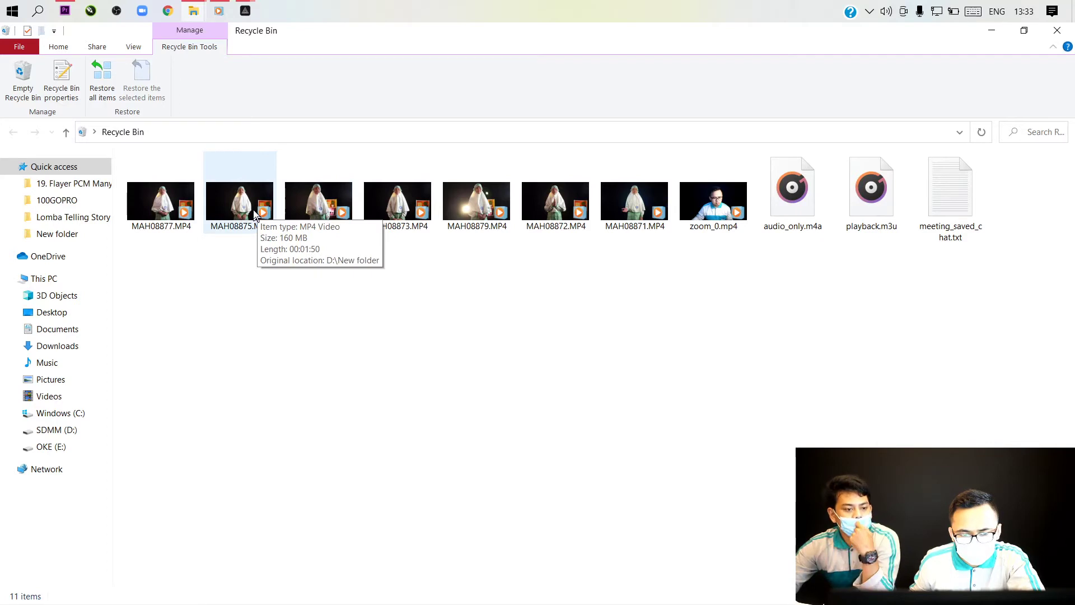
mouse_move(177, 219)
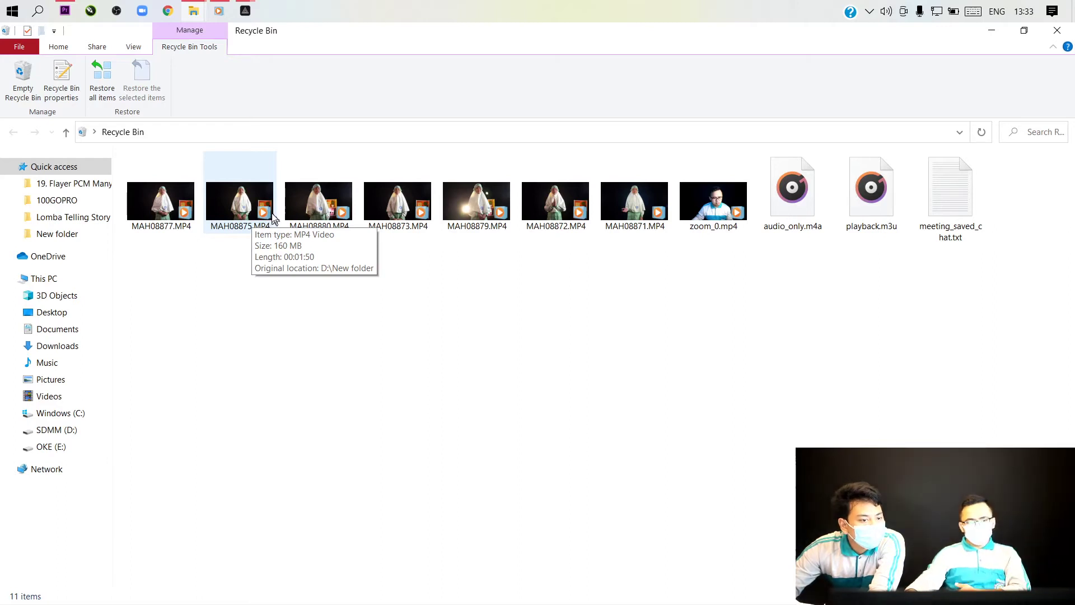
Restore MAH08875.MP4 and MAH08877.MP4 from the Recycle Bin
right_click(242, 217)
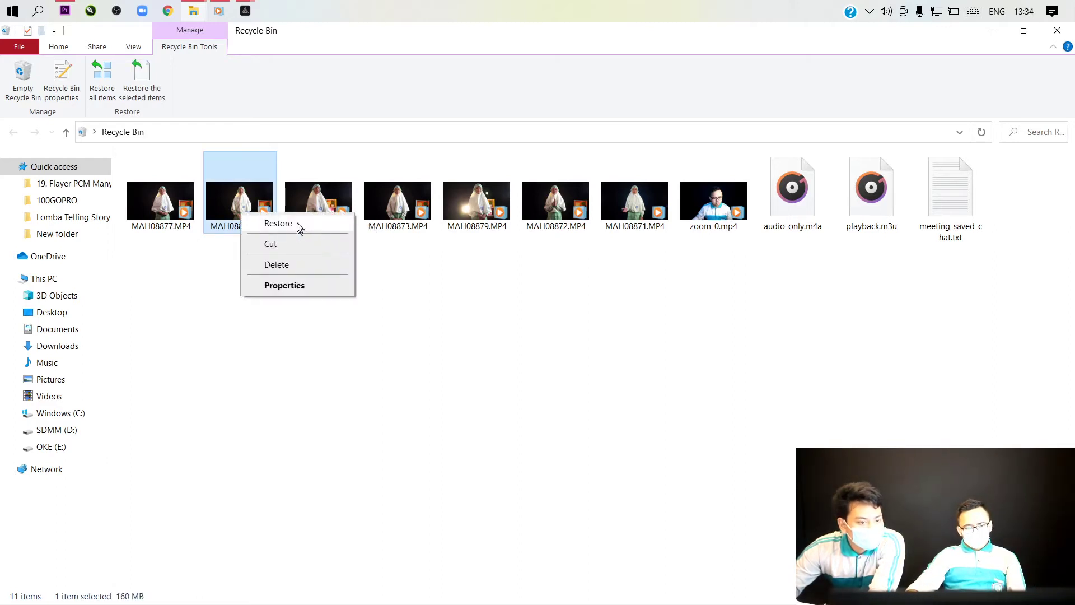
left_click(291, 223)
left_click(163, 210)
right_click(162, 208)
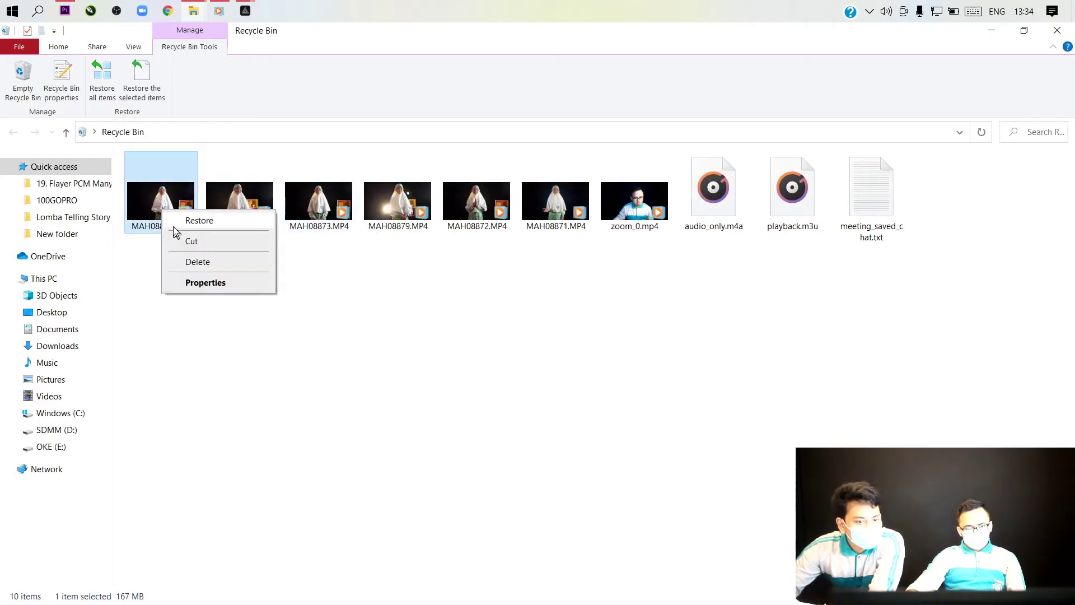
left_click(178, 220)
Open the Kayla folder inside New folder on drive D, display its clips as extra large icons and return to New folder
left_click(56, 430)
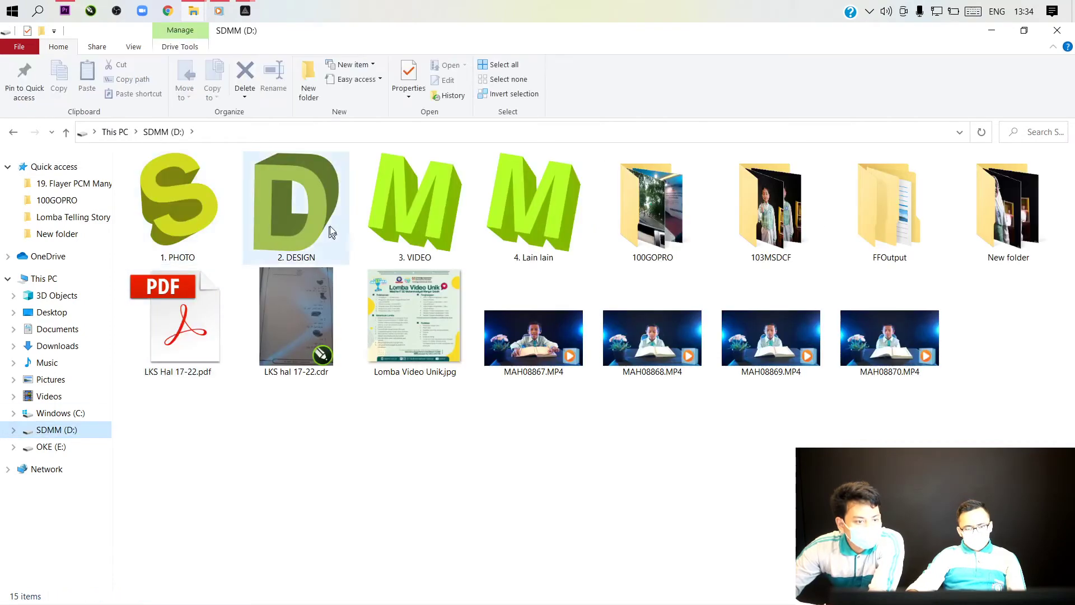
double_click(1016, 225)
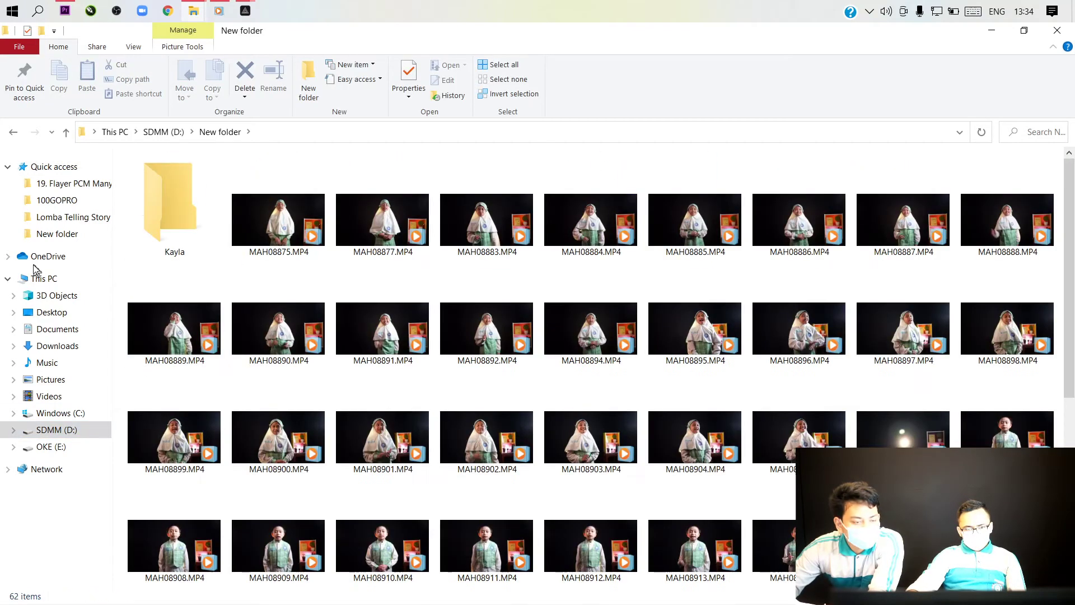
double_click(196, 215)
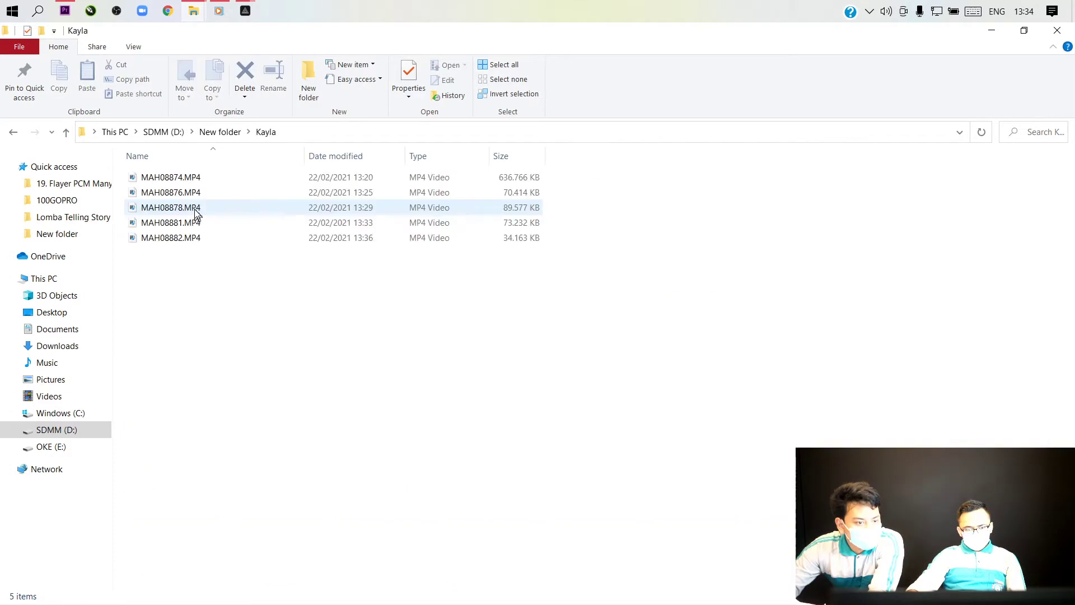
right_click(281, 290)
mouse_move(365, 301)
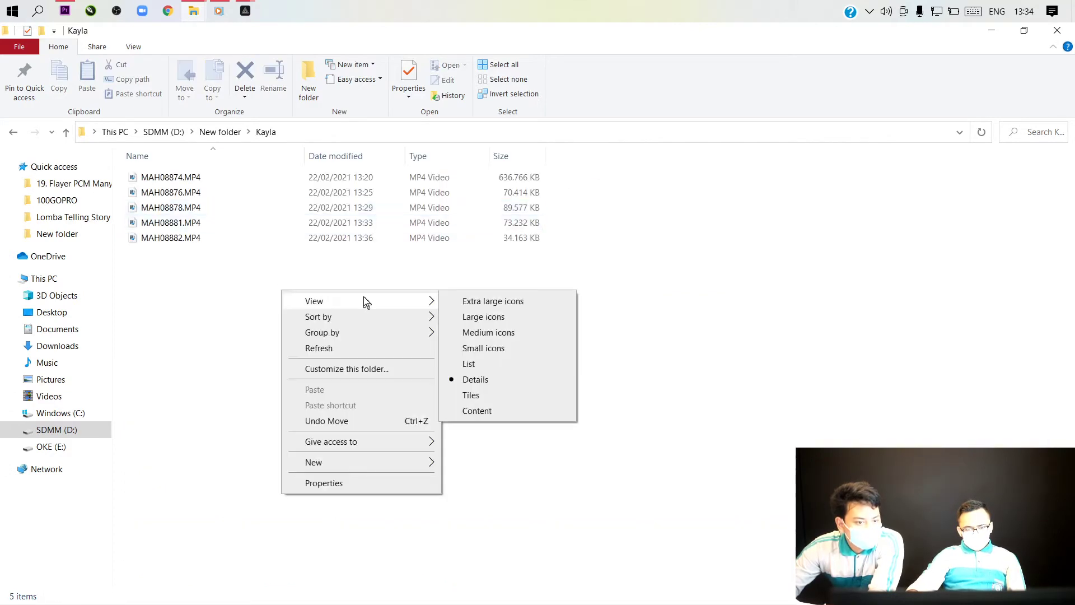
left_click(459, 303)
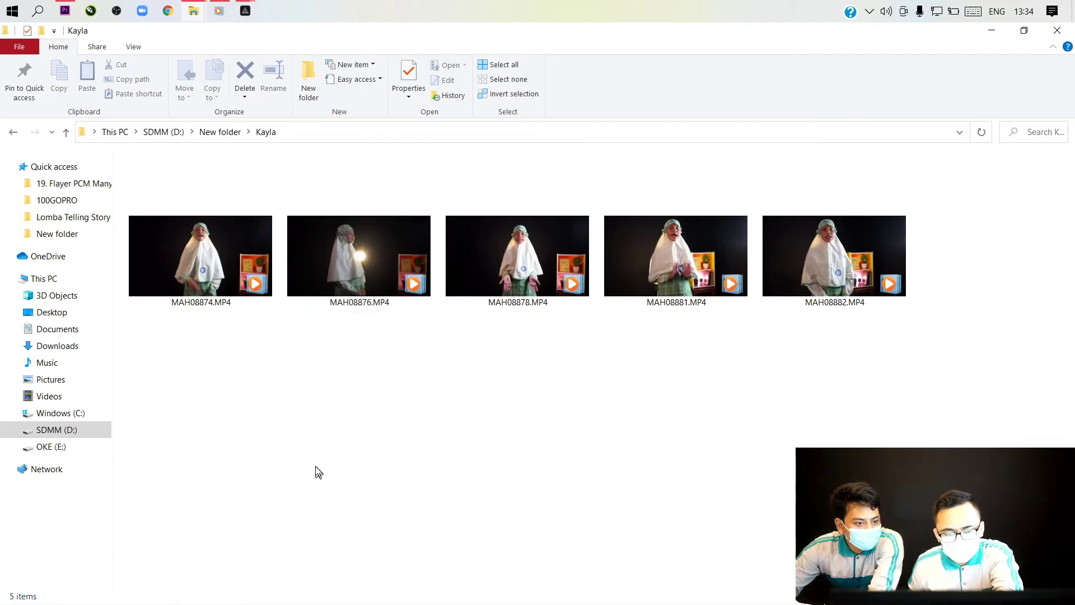
key("alt+Up")
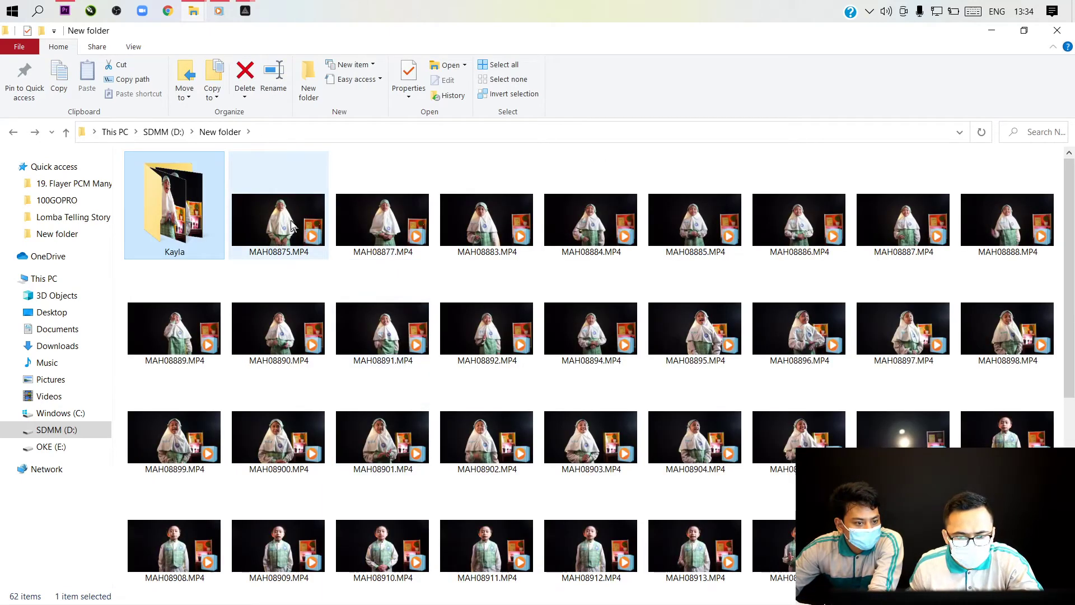
Preview the restored MAH08875.MP4 in the media player and close the player
left_click(292, 228)
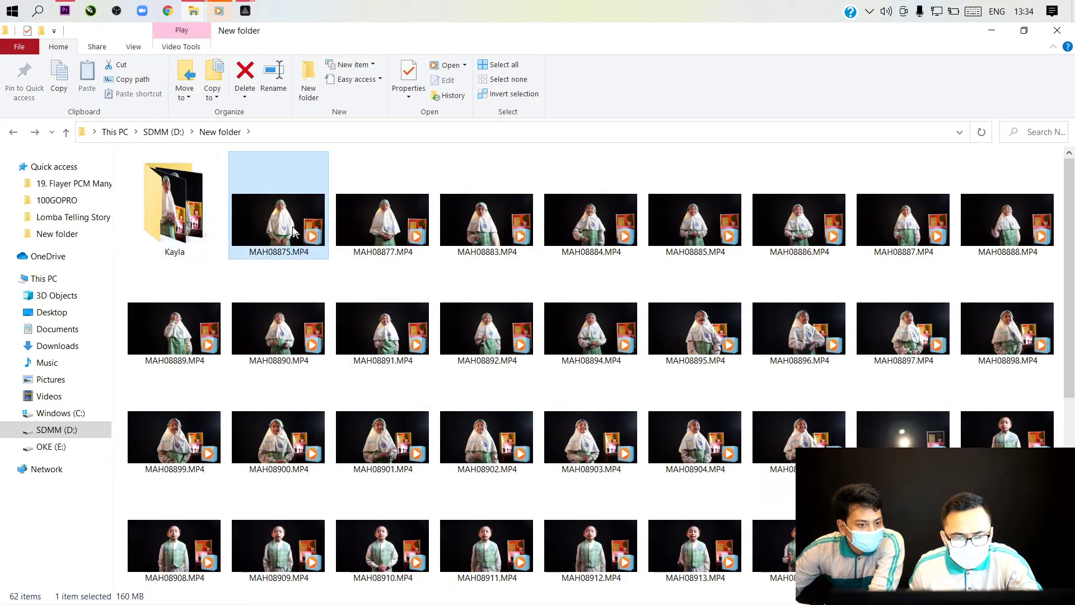
left_click(223, 11)
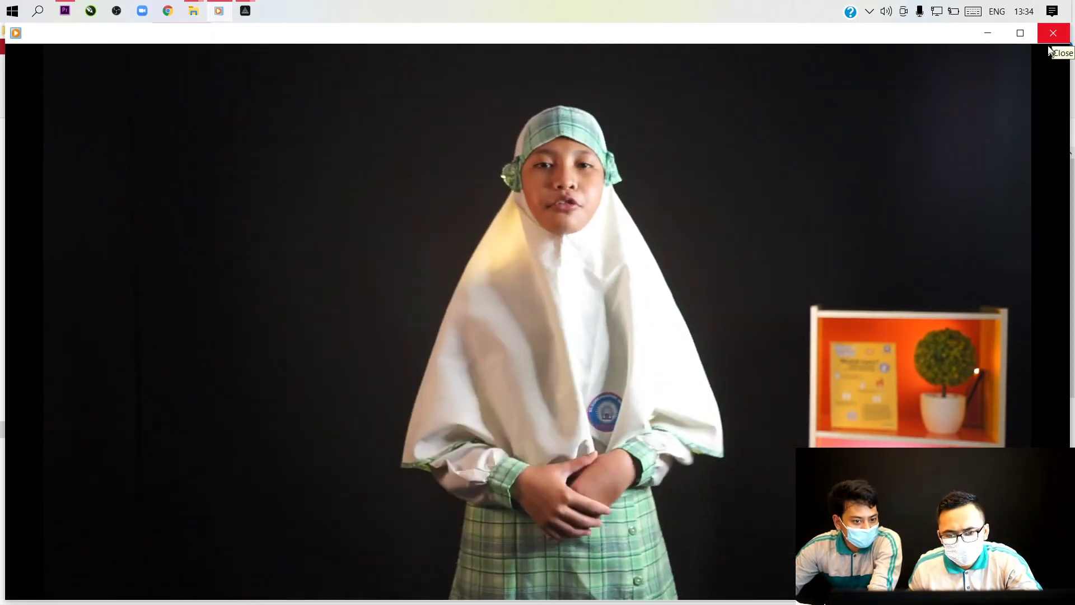
mouse_move(515, 419)
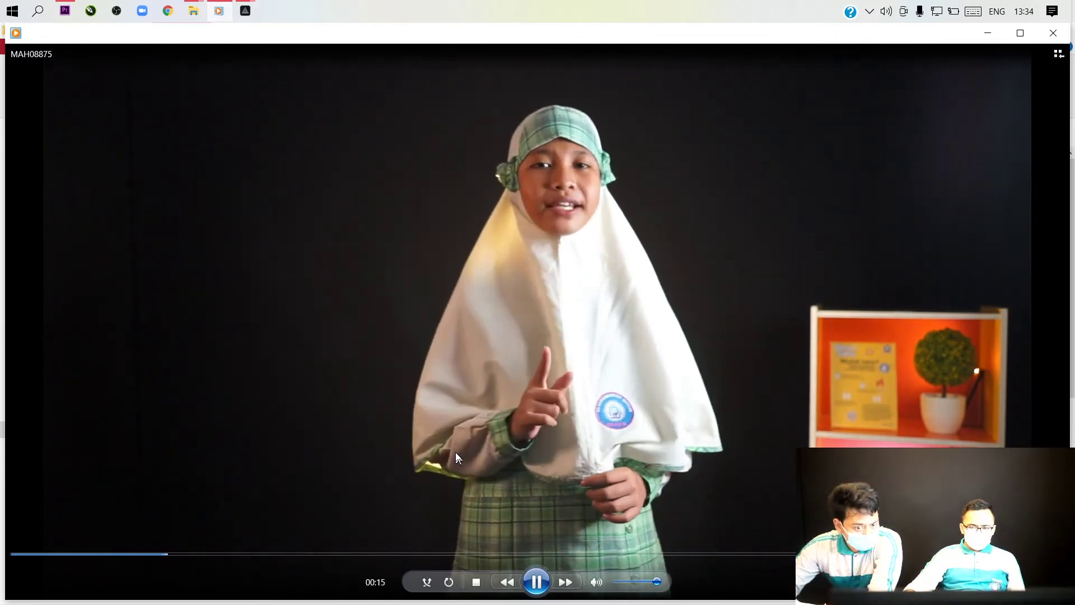
left_click(1060, 38)
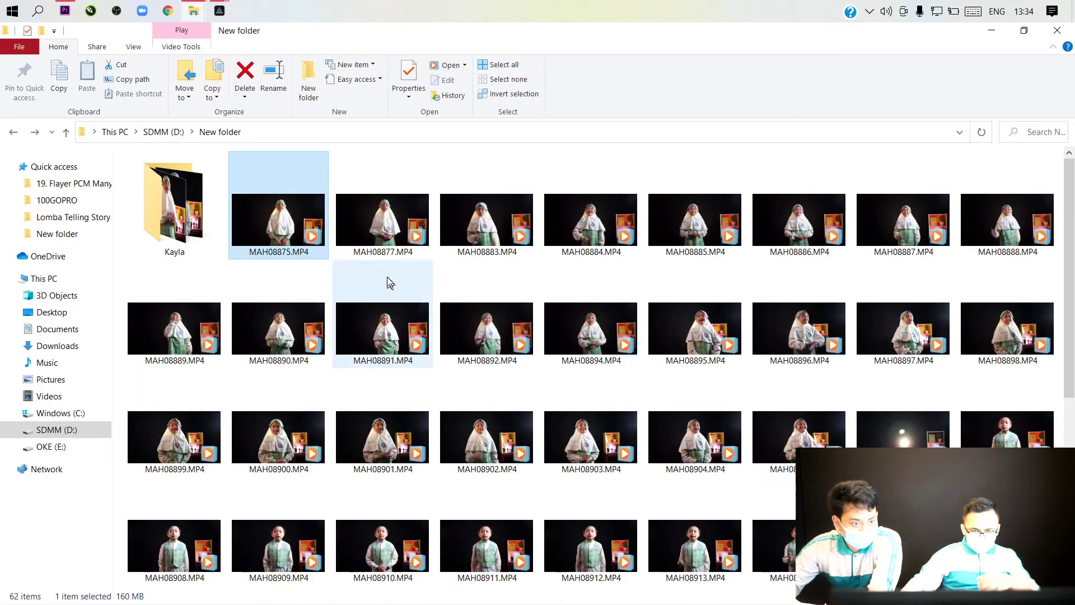
Bring up Premiere Pro behind a reduced File Explorer window and add MAH08875.MP4 to tracks V3 and A3 of the MAH08874 sequence
left_click(1024, 31)
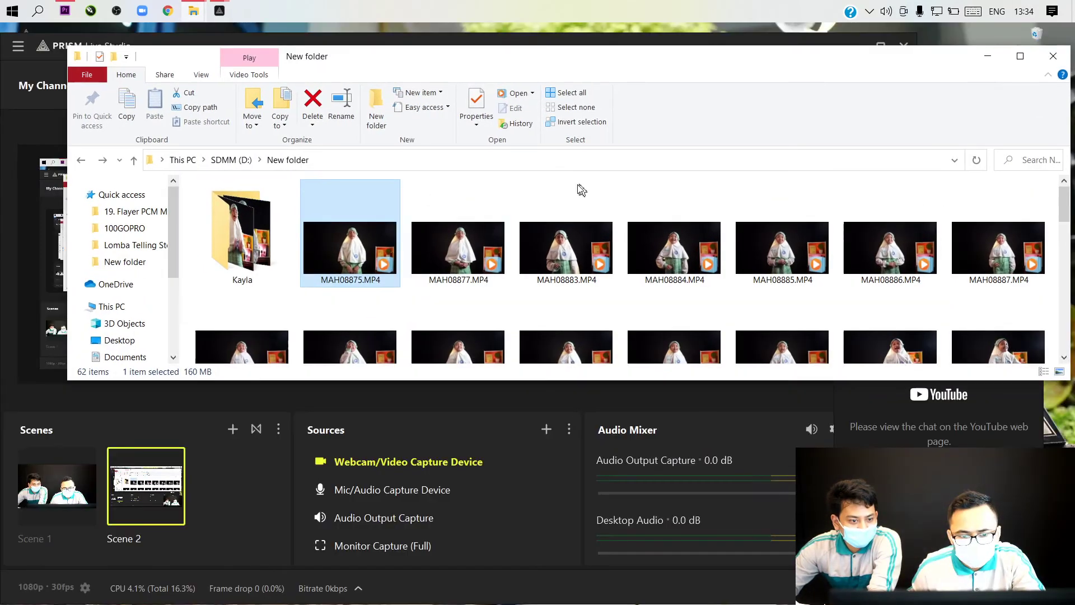
left_click(65, 10)
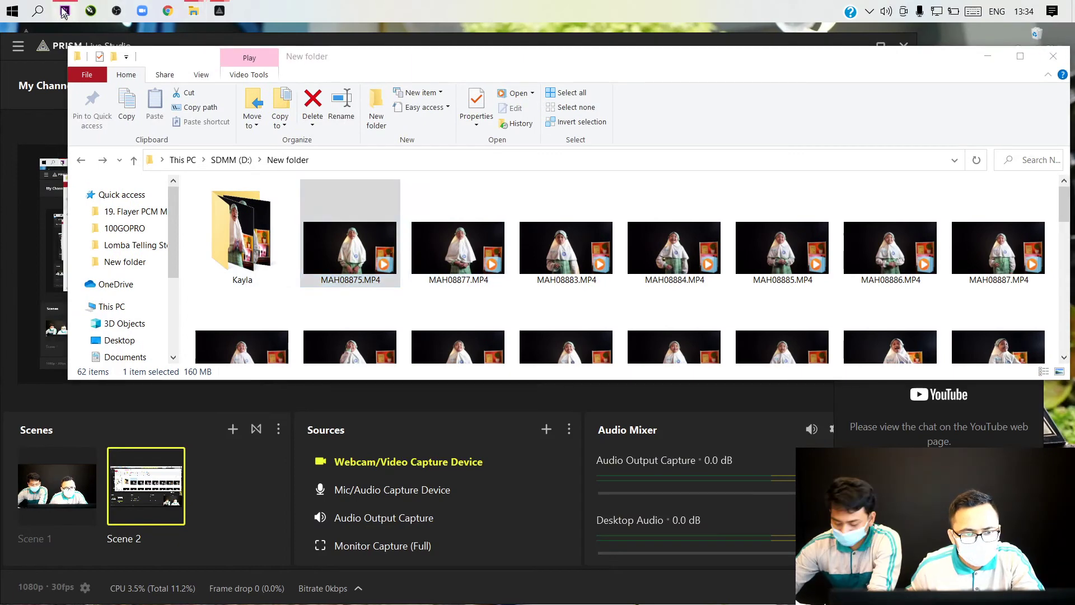
left_click(194, 11)
left_click(269, 56)
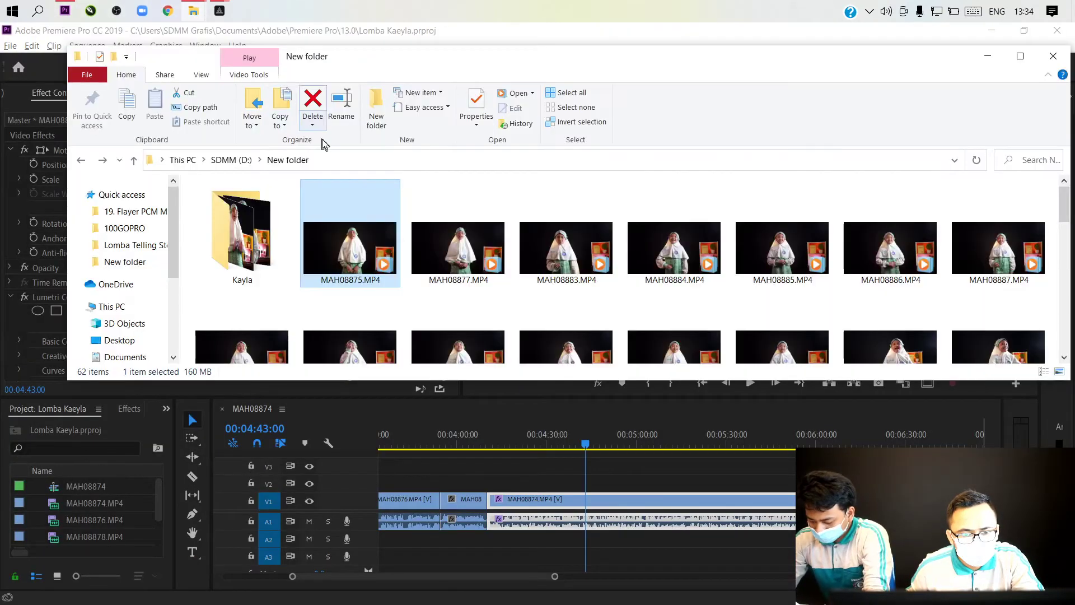
left_click_drag(484, 306, 783, 468)
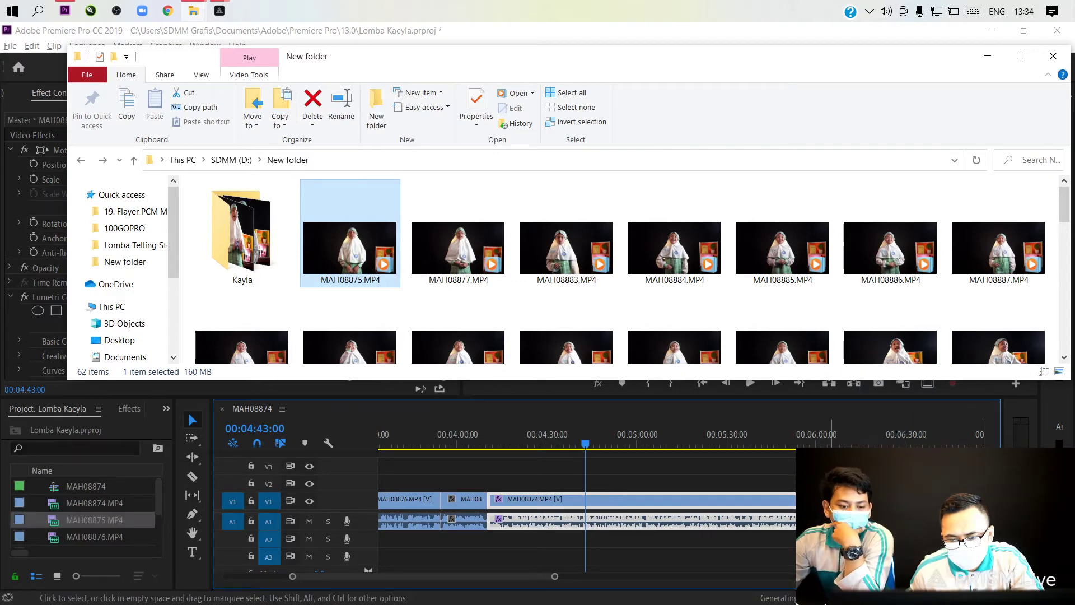
Move the MAH08874.MP4 clip that follows MAH08882.MP4 farther along the timeline to free space for the new take
scroll(596, 490, "down", 5)
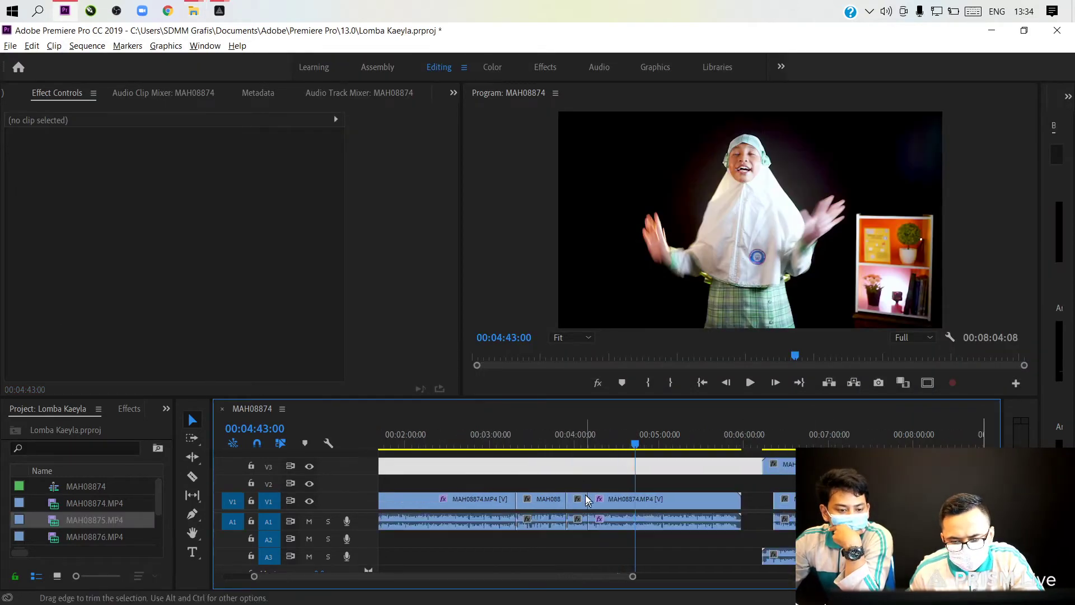
left_click_drag(632, 501, 824, 504)
left_click_drag(711, 505, 840, 506)
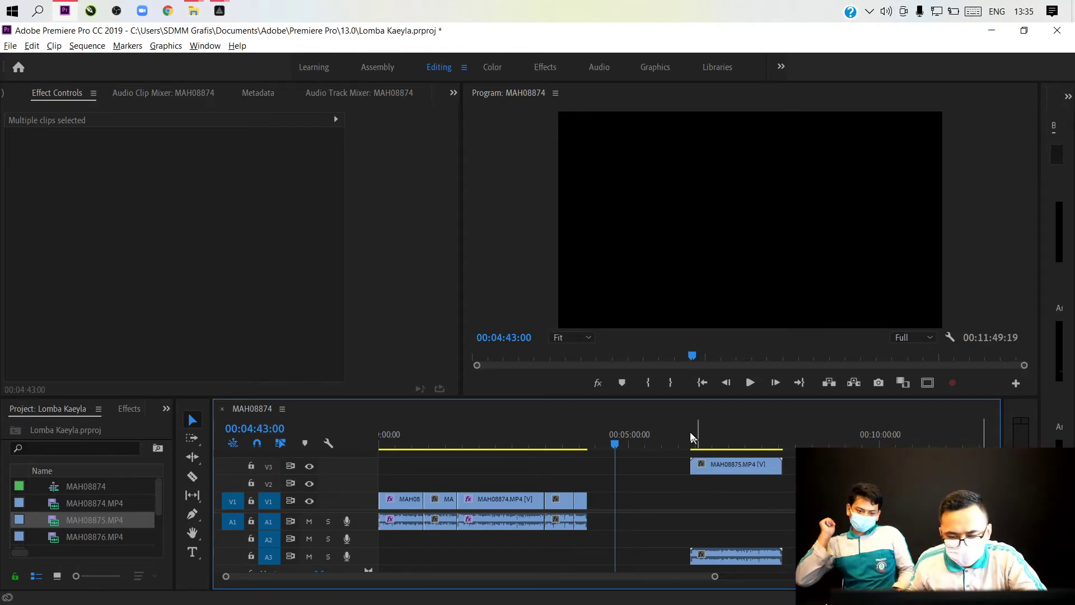
Move MAH08875.MP4 to tracks V1 and A1 at 00:04:43:00 and close the gap between it and MAH08882.MP4
left_click_drag(706, 466, 608, 520)
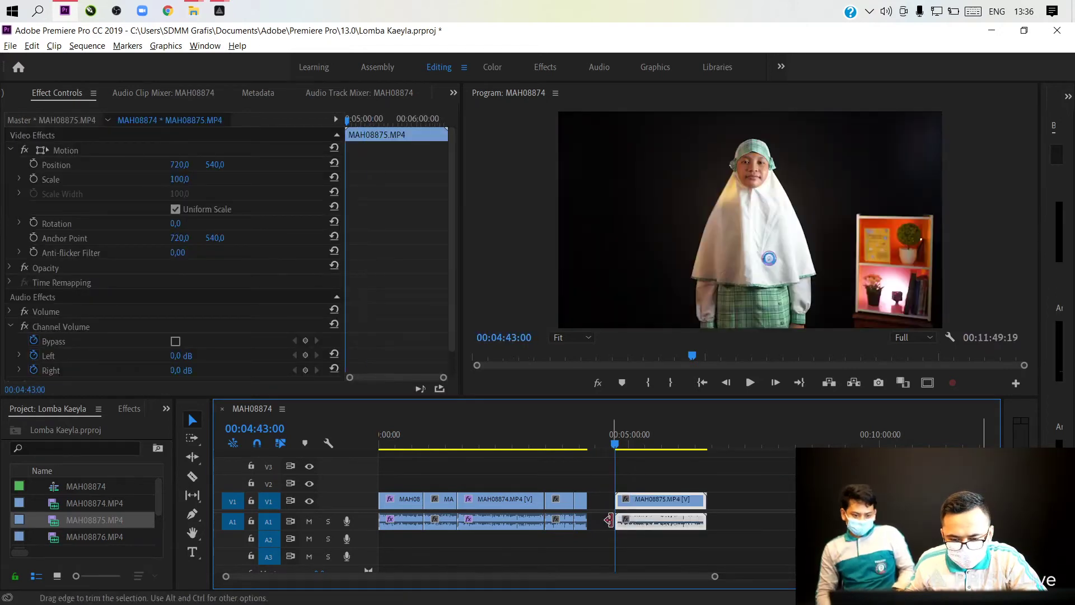
left_click(606, 524)
key("Delete")
Play the join between MAH08882.MP4 and MAH08875.MP4 from 00:04:01:16
left_click_drag(588, 444, 581, 445)
key("equal")
key("equal")
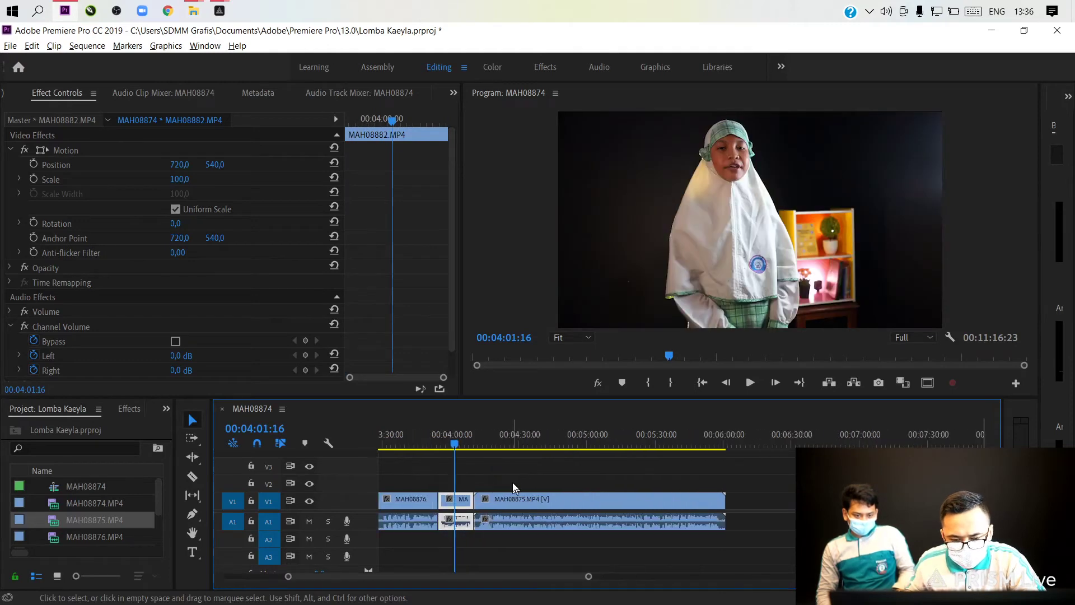
key("space")
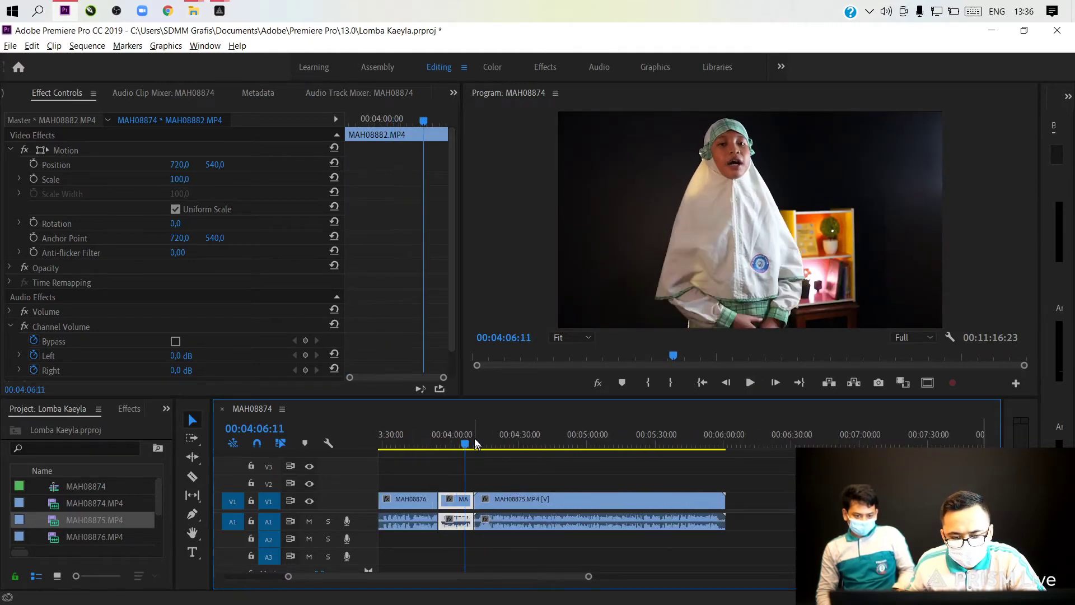
key("equal")
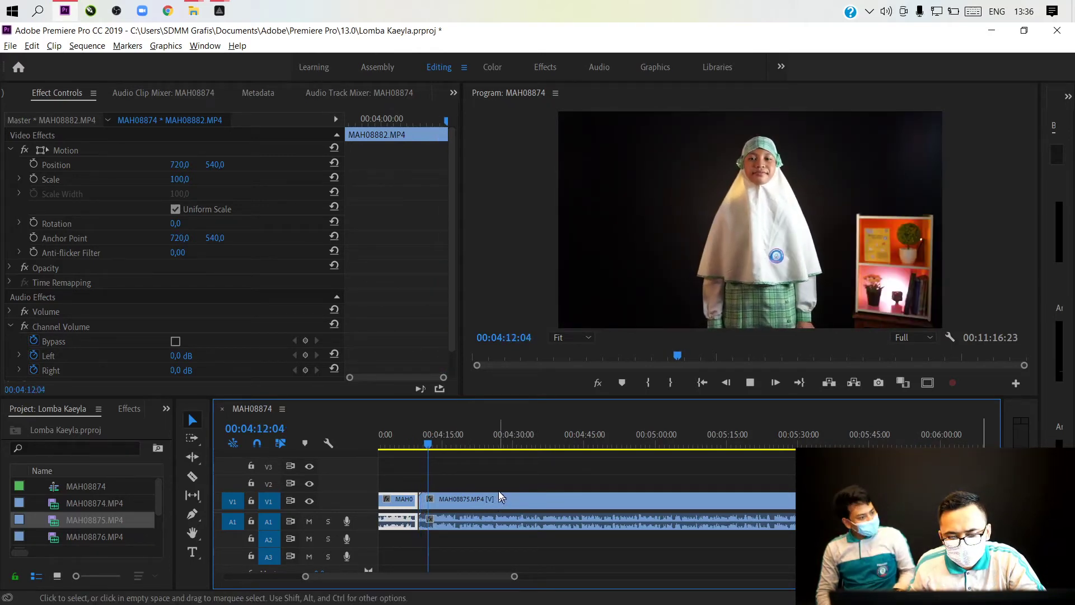
Split MAH08875.MP4 at 00:04:12:14, ripple-trim away the piece before the cut and save the project
left_click(499, 492)
key("equal")
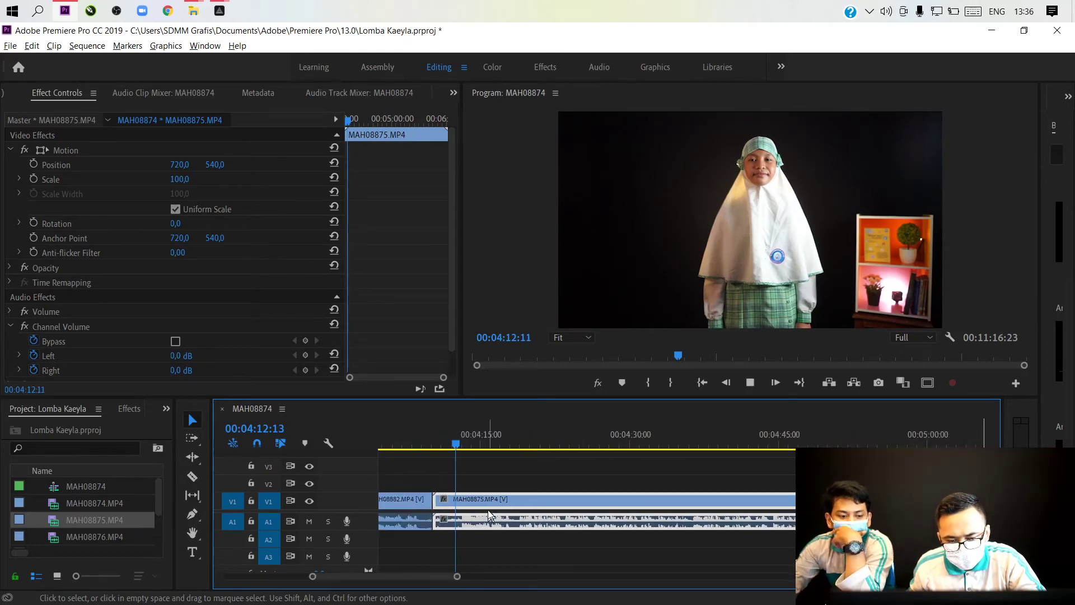
key("space")
left_click(451, 445)
key("space")
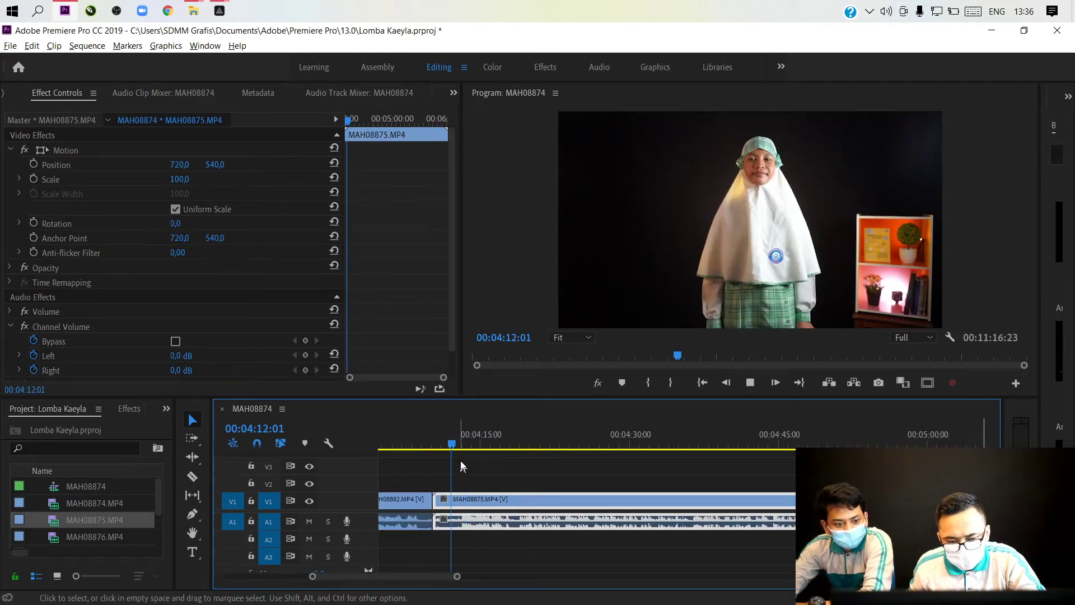
key("c")
left_click(460, 501)
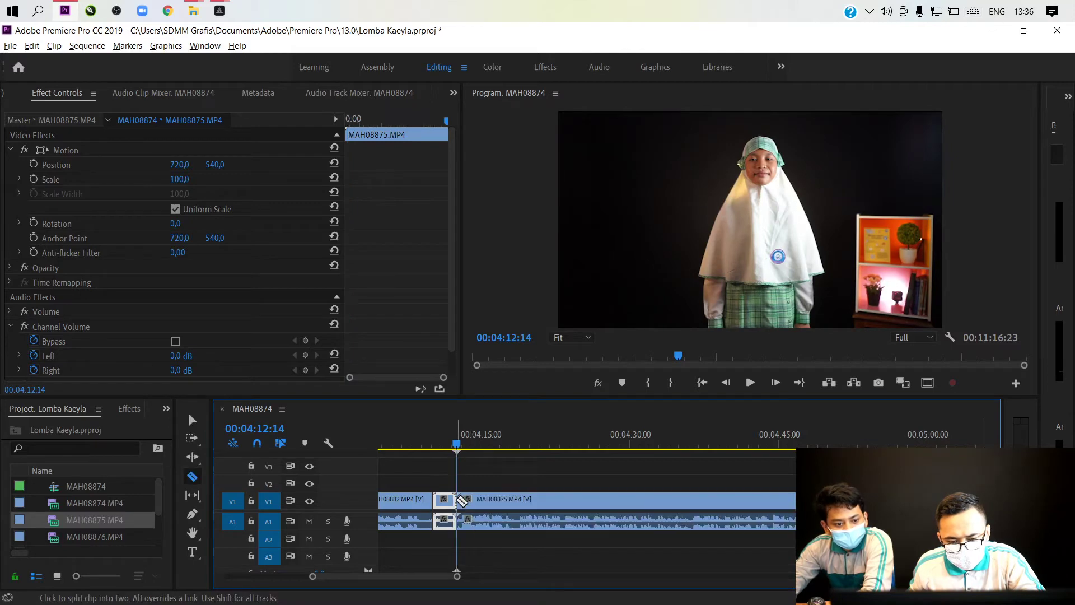
key("q")
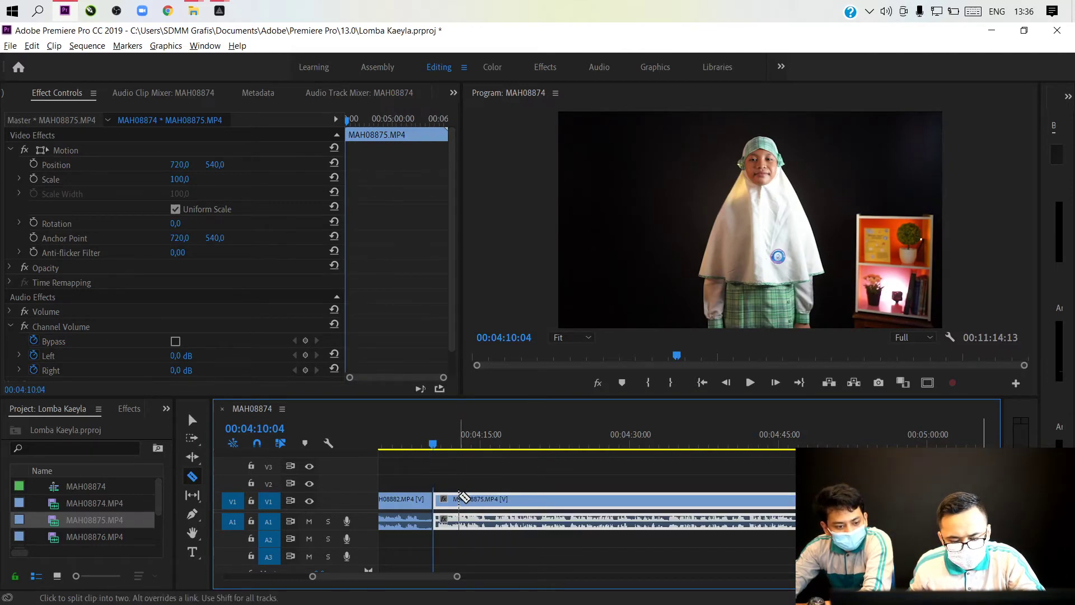
key("ctrl+s")
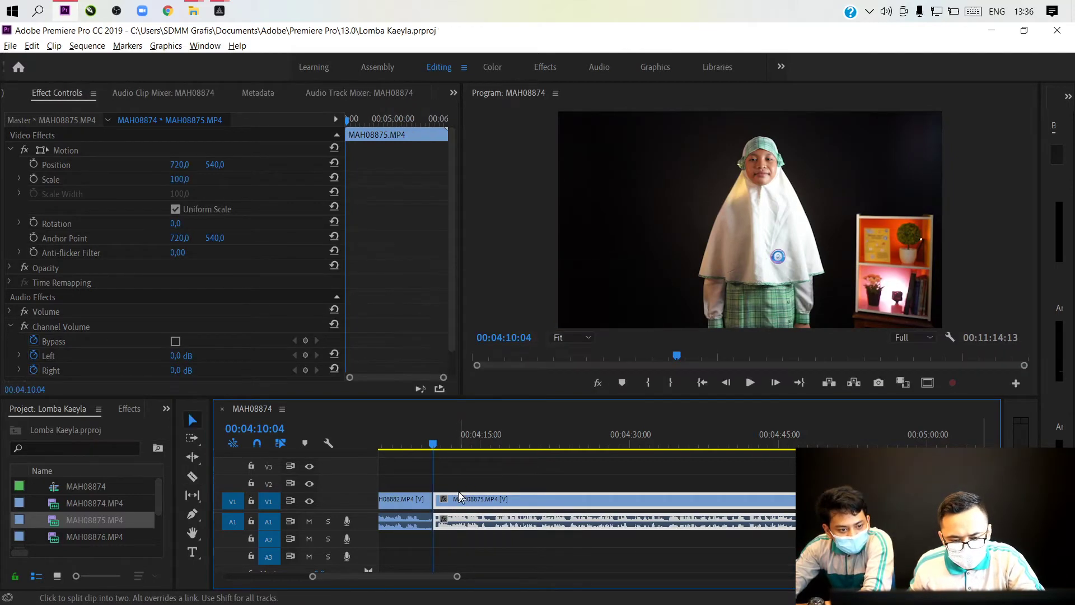
Review the trimmed MAH08875.MP4 clip from 00:04:10:04 up to about 00:05:29:18
key("v")
key("space")
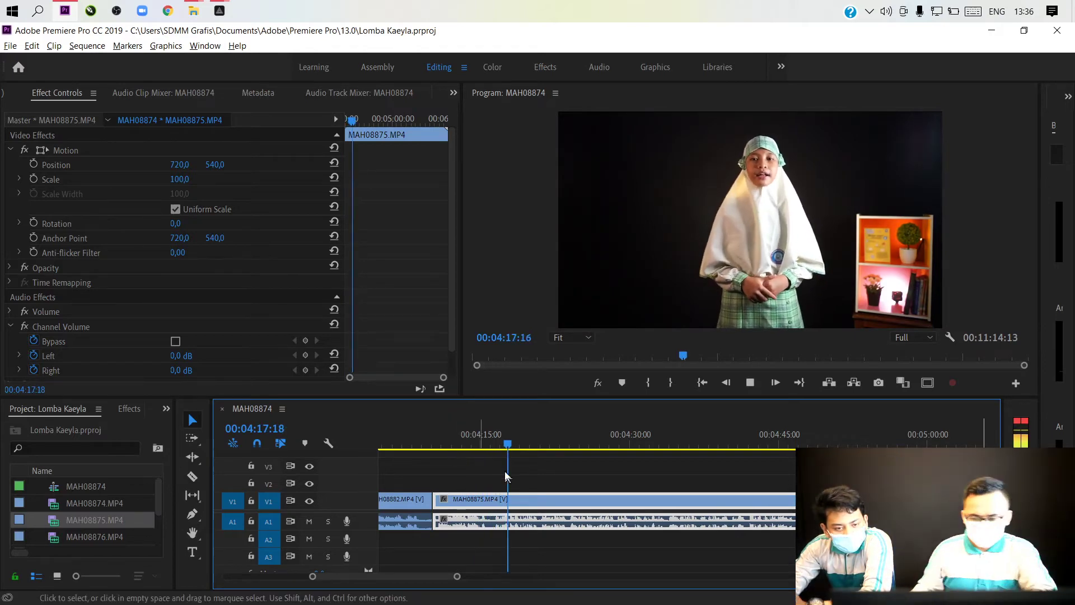
key("minus")
key("minus")
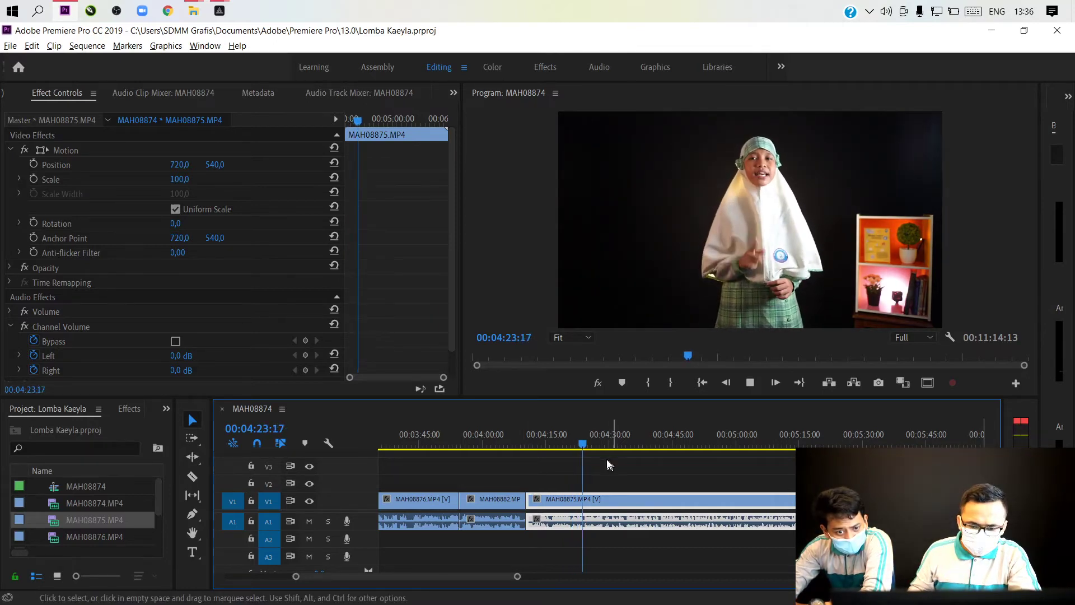
key("minus")
key("minus")
key("minus")
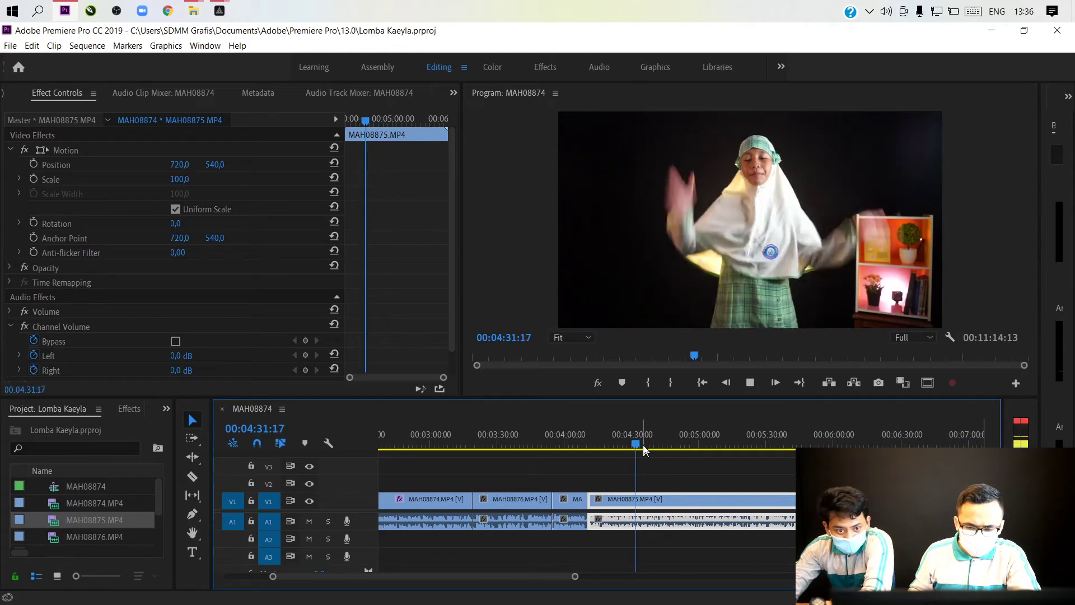
key("minus")
key("minus")
key("minus")
key("minus")
key("minus")
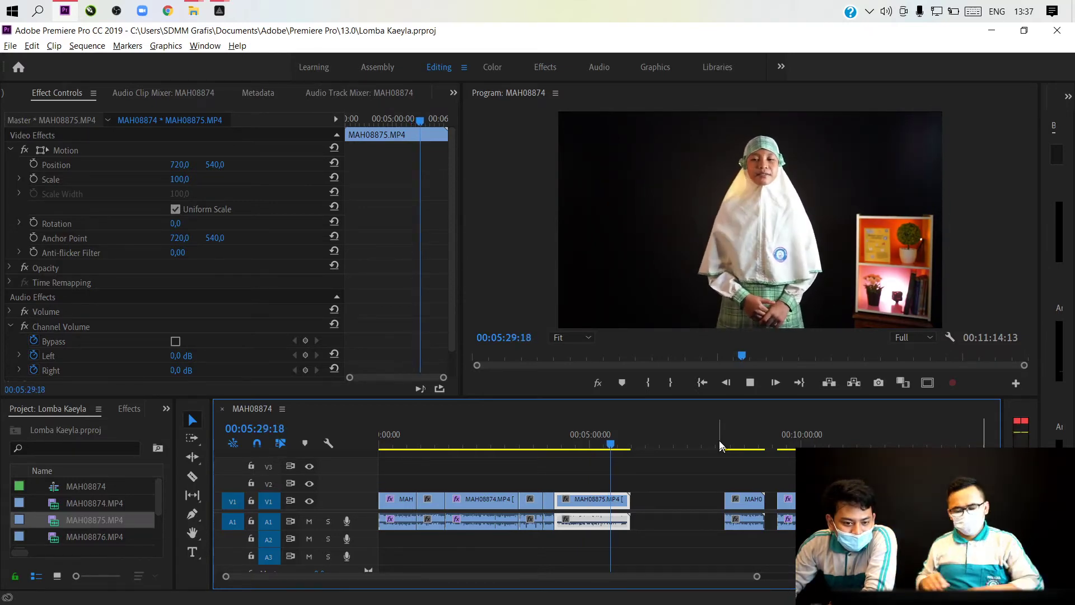
Replay MAH08875.MP4 from 00:05:23:17 to about 00:05:29:10 to locate the cut point near its end
key("space")
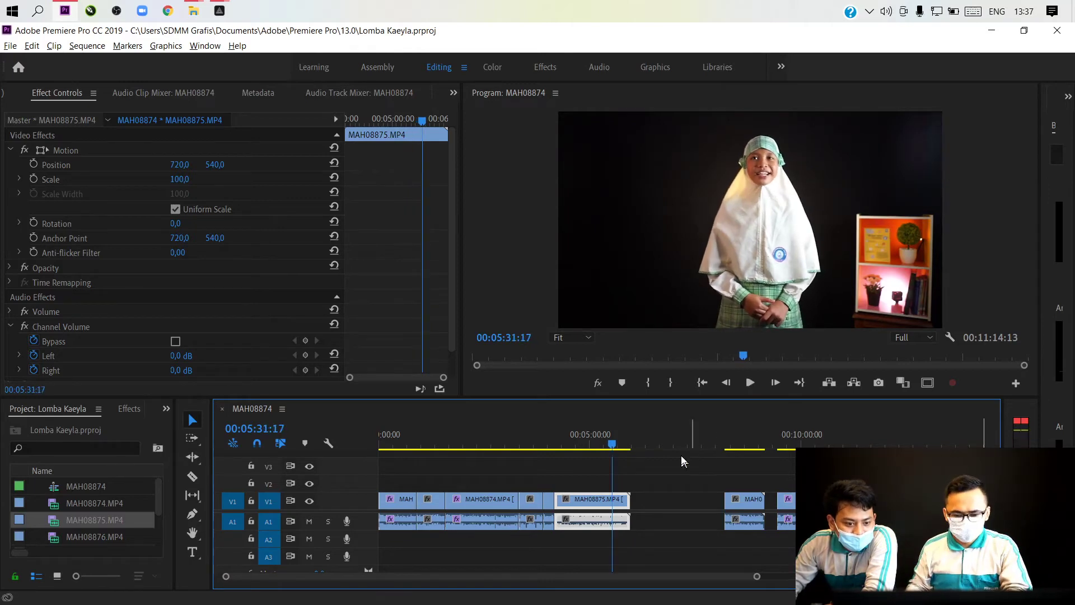
scroll(597, 499, "up", 5)
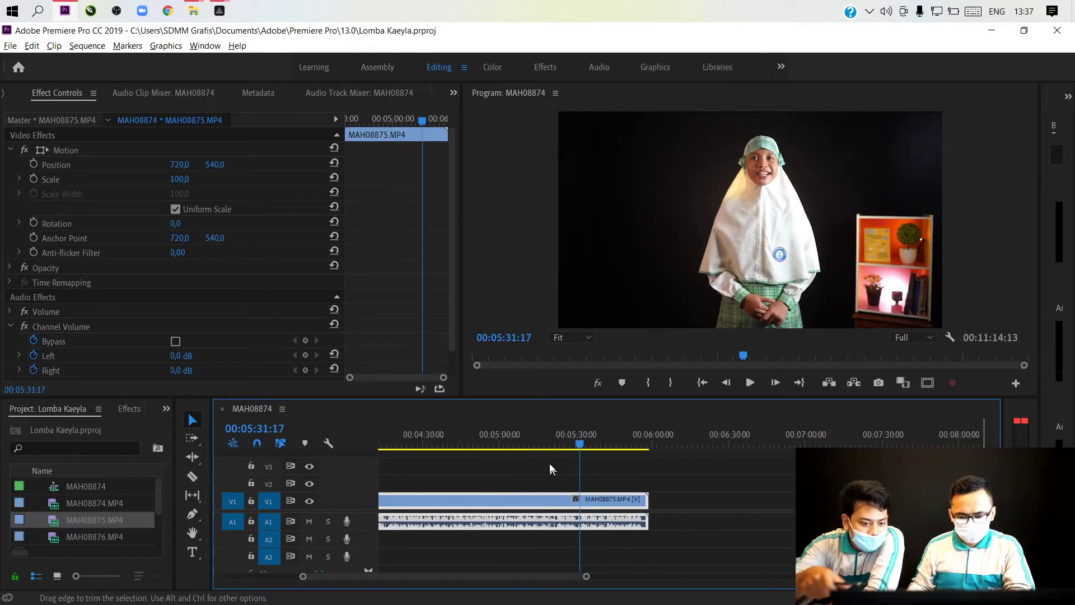
left_click_drag(557, 441, 560, 439)
key("space")
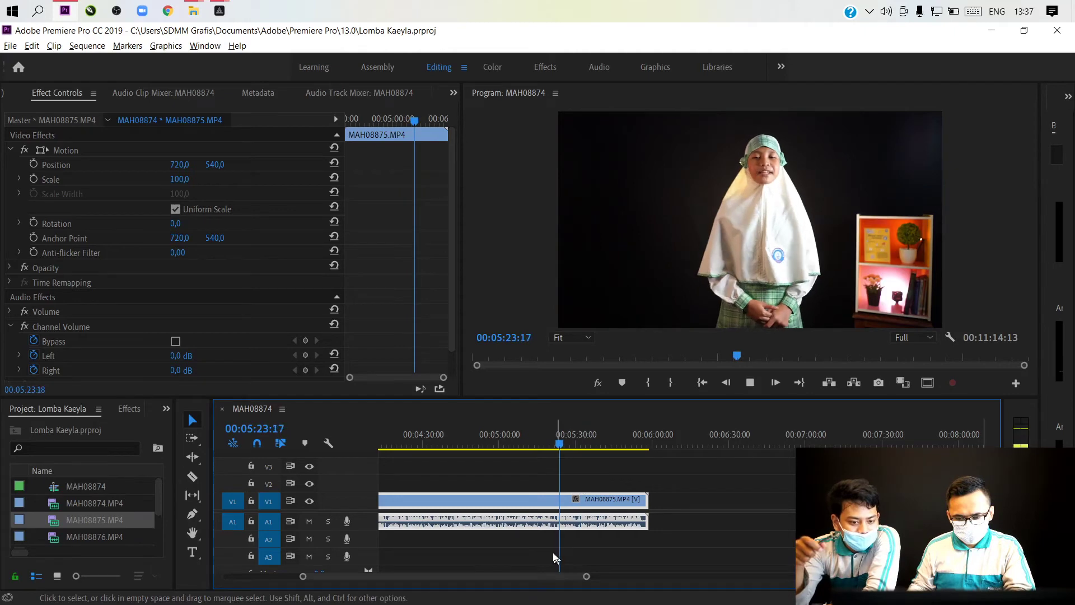
scroll(484, 552, "up", 2)
scroll(495, 543, "up", 2)
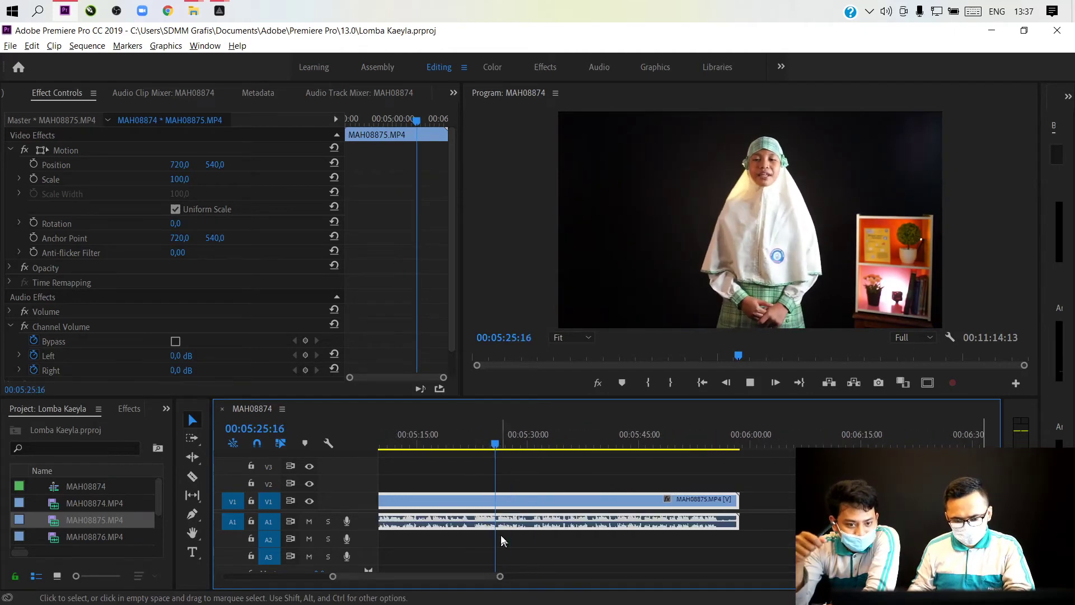
key("space")
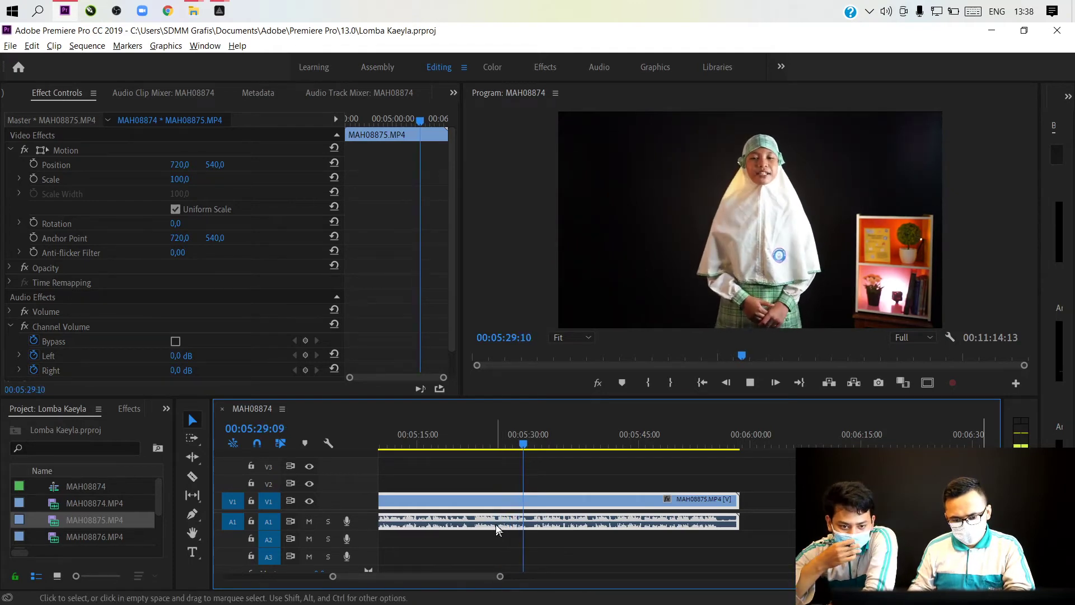
key("space")
Split MAH08875.MP4 at 00:05:25:21 on tracks V1 and A1
left_click(497, 447)
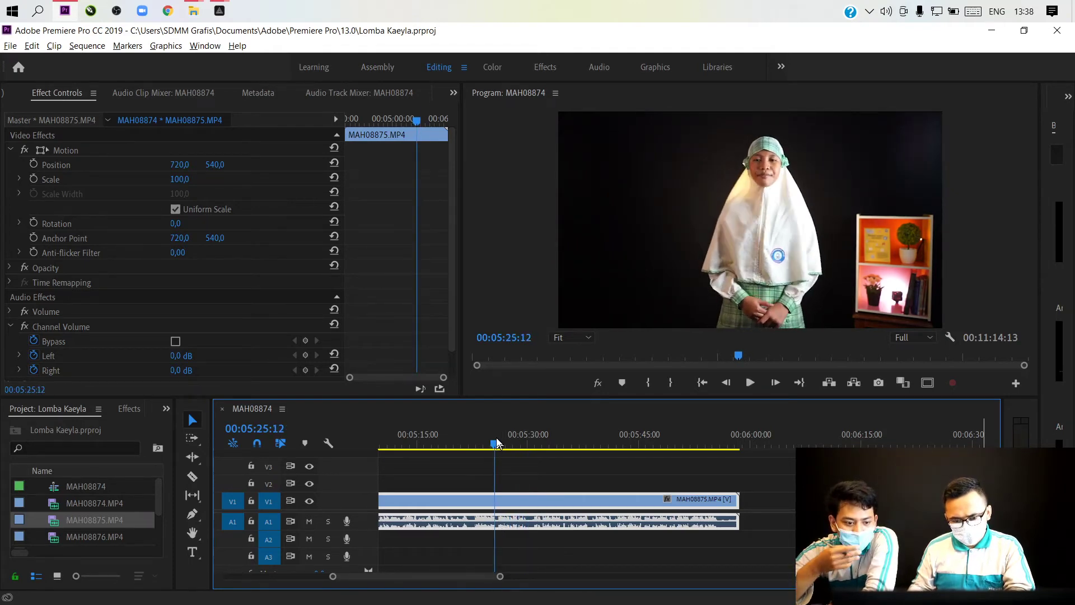
scroll(508, 522, "up", 5)
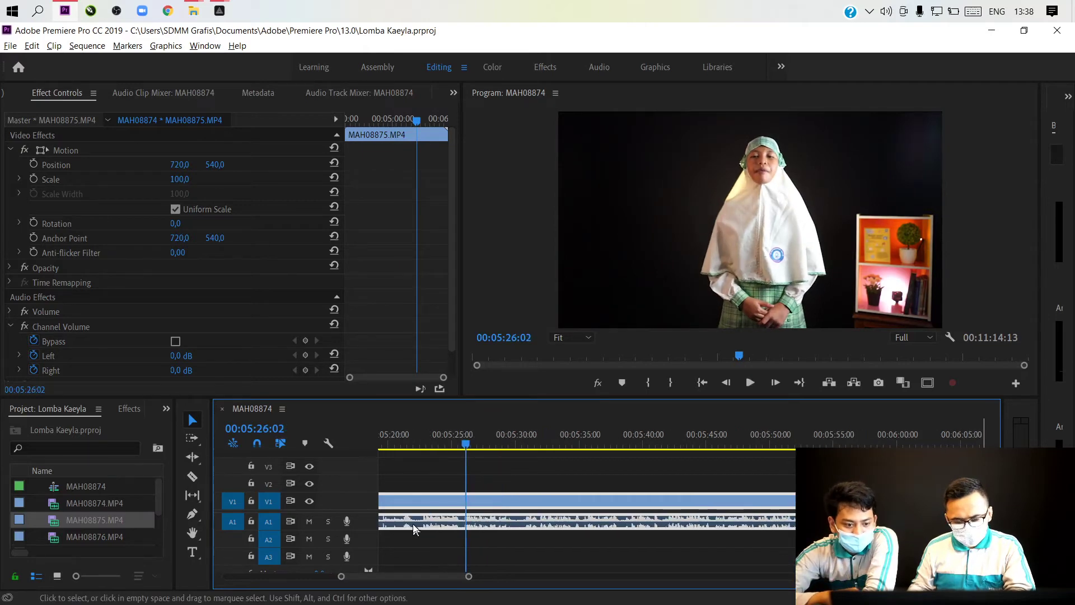
left_click_drag(429, 438, 469, 467)
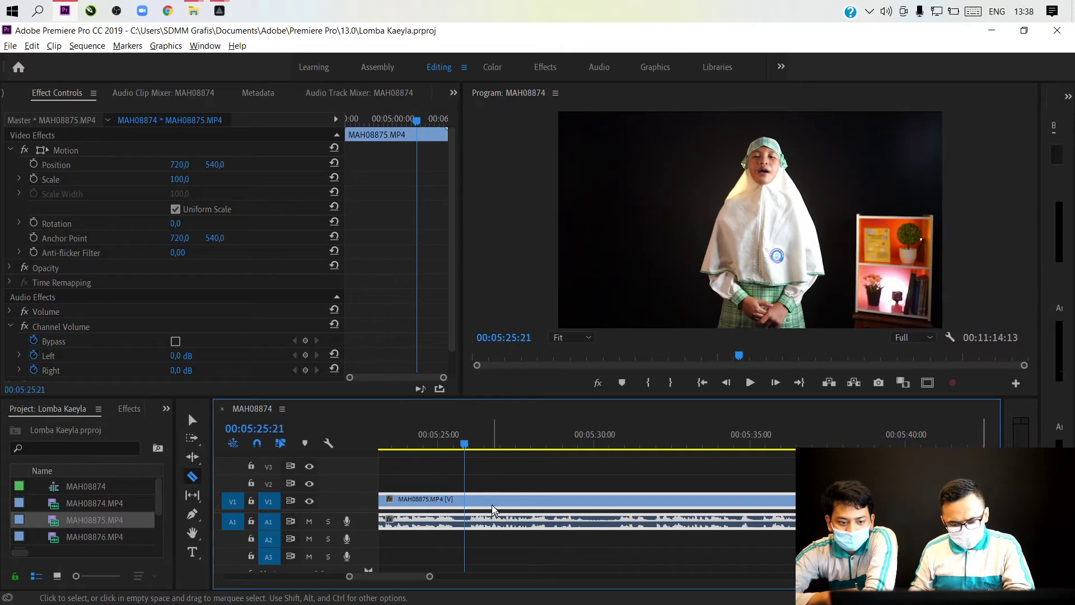
left_click(465, 501)
scroll(475, 518, "down", 5)
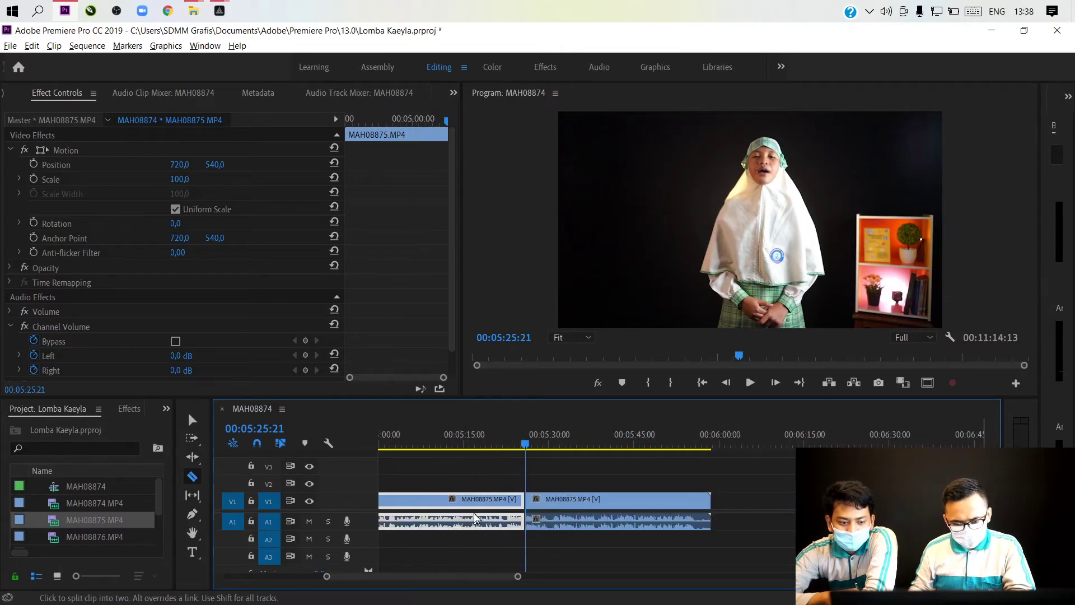
scroll(475, 518, "down", 6)
key("v")
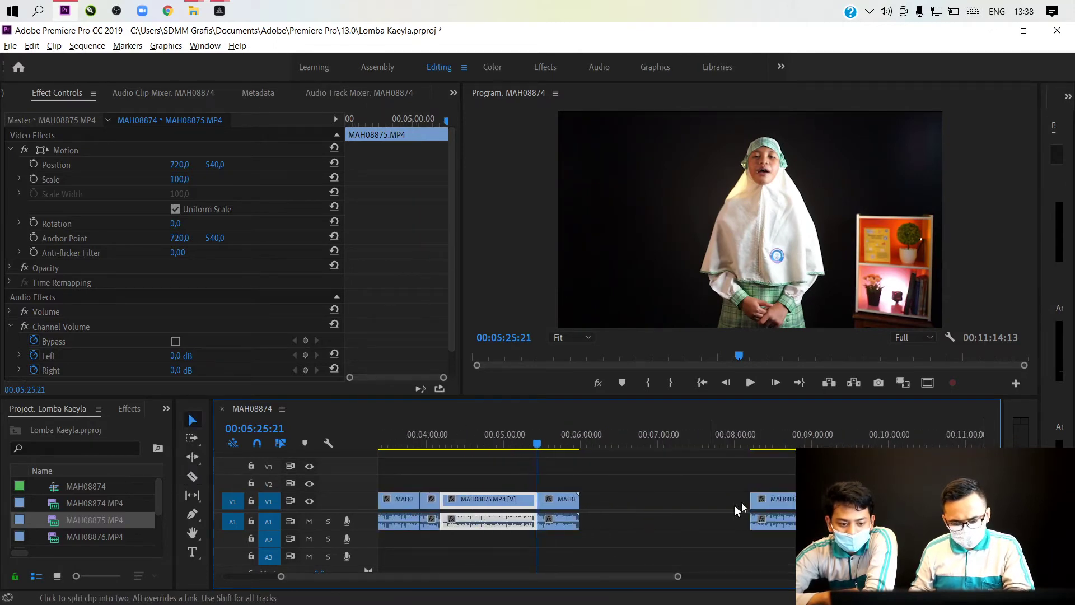
Review the last MAH08874.MP4 clip in the sequence, from near its start up to about 00:10:45:14
left_click(846, 443)
key("space")
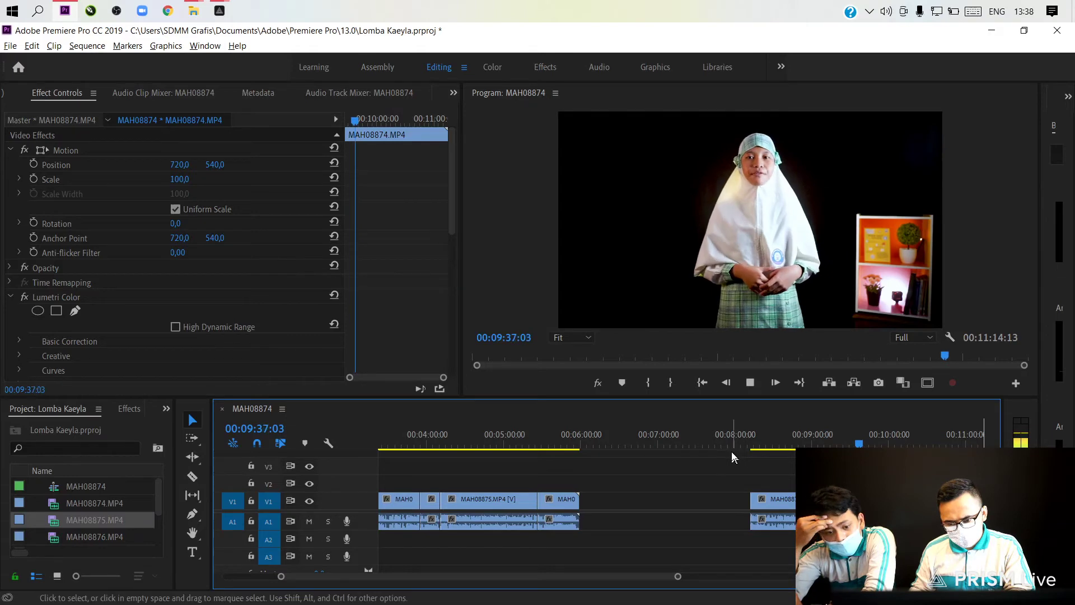
scroll(732, 451, "down", 5)
left_click(785, 448)
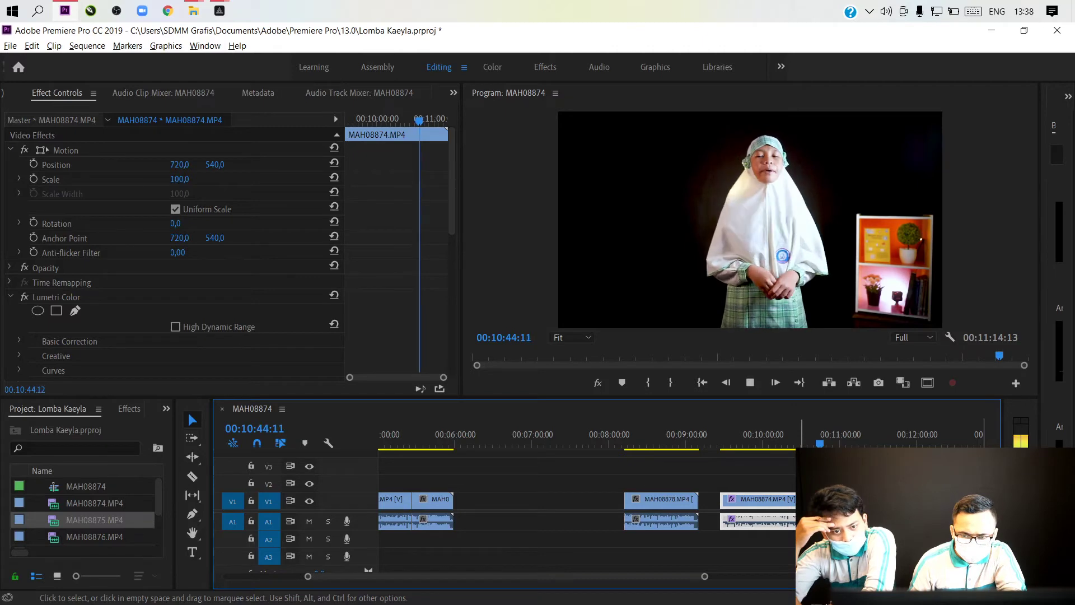
key("space")
Replay the last MAH08874.MP4 clip from about 00:10:41:00 and split it at 00:10:43:24
key("equal")
key("equal")
key("equal")
key("equal")
key("equal")
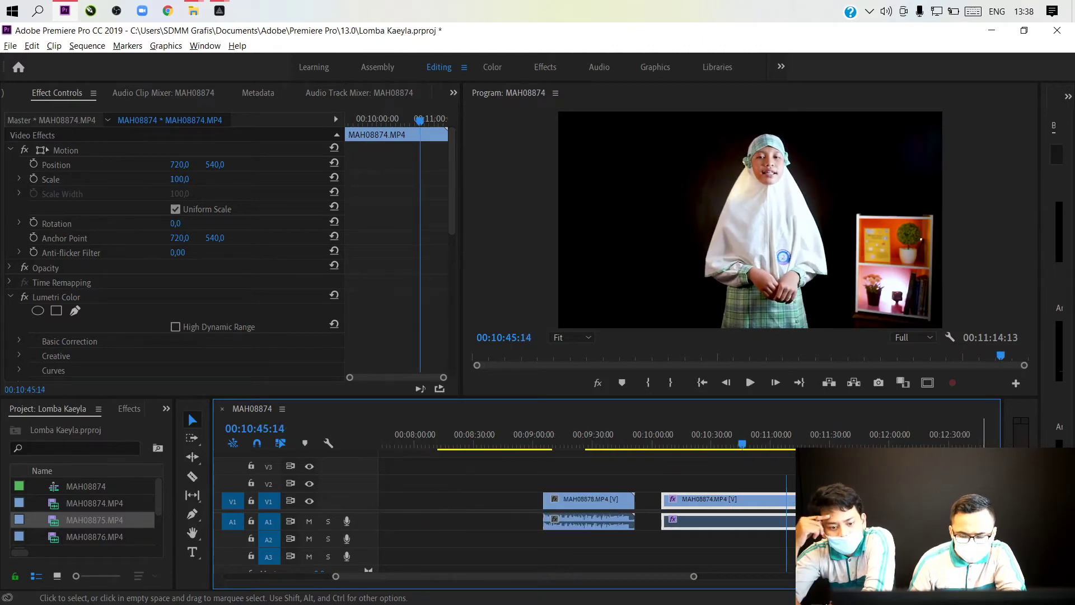
key("equal")
key("equal")
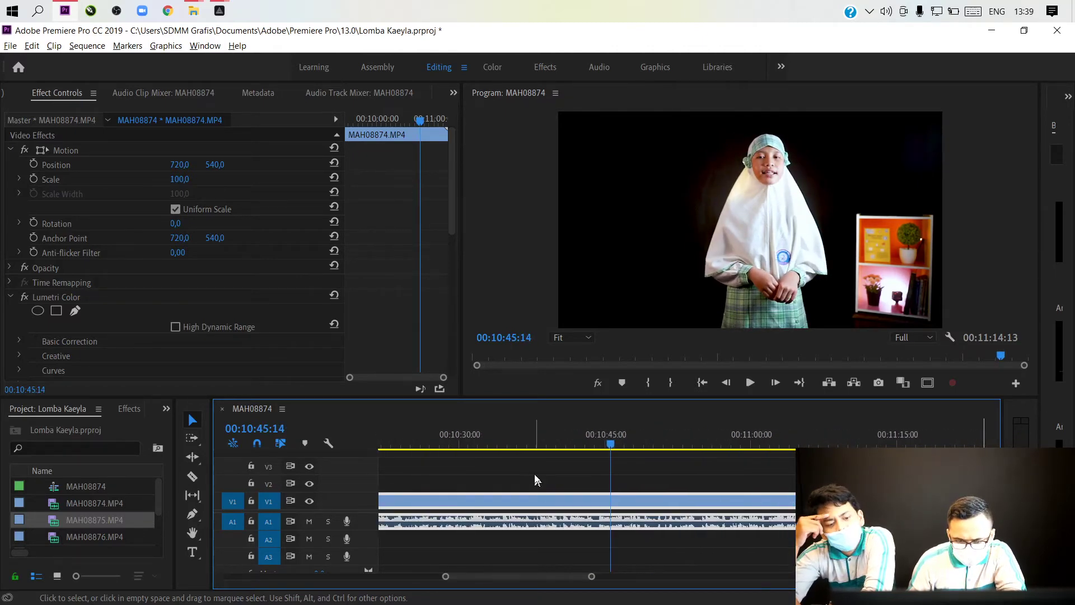
left_click(568, 434)
key("space")
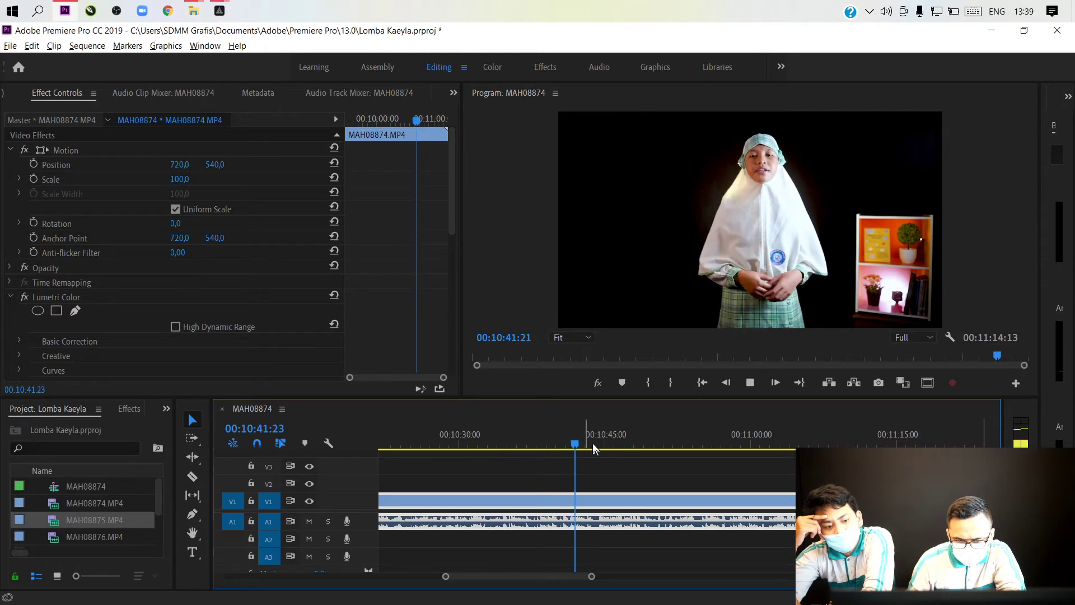
key("space")
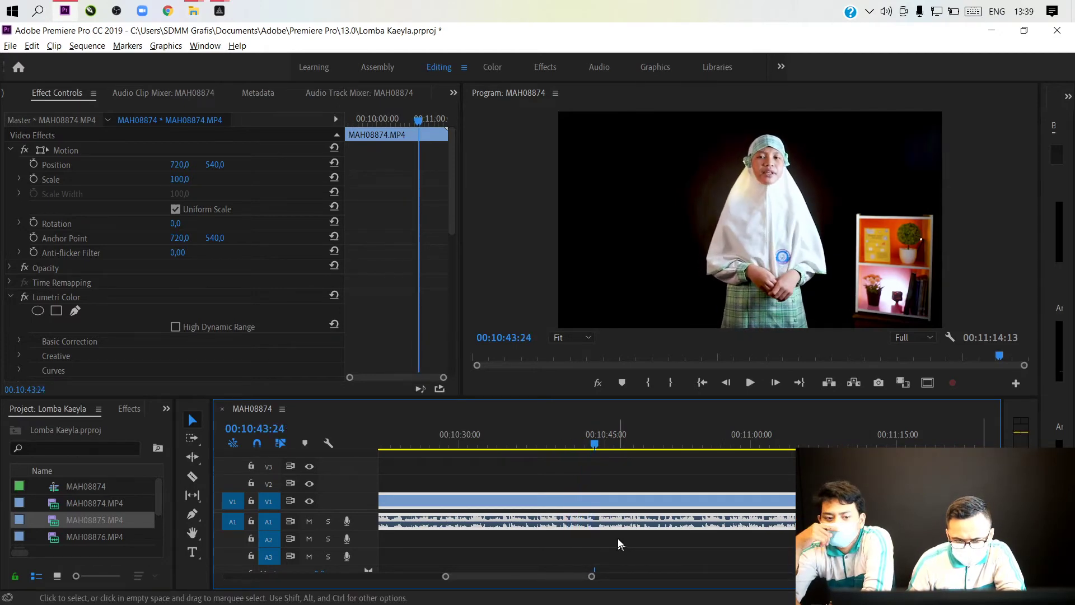
key("c")
left_click(595, 507)
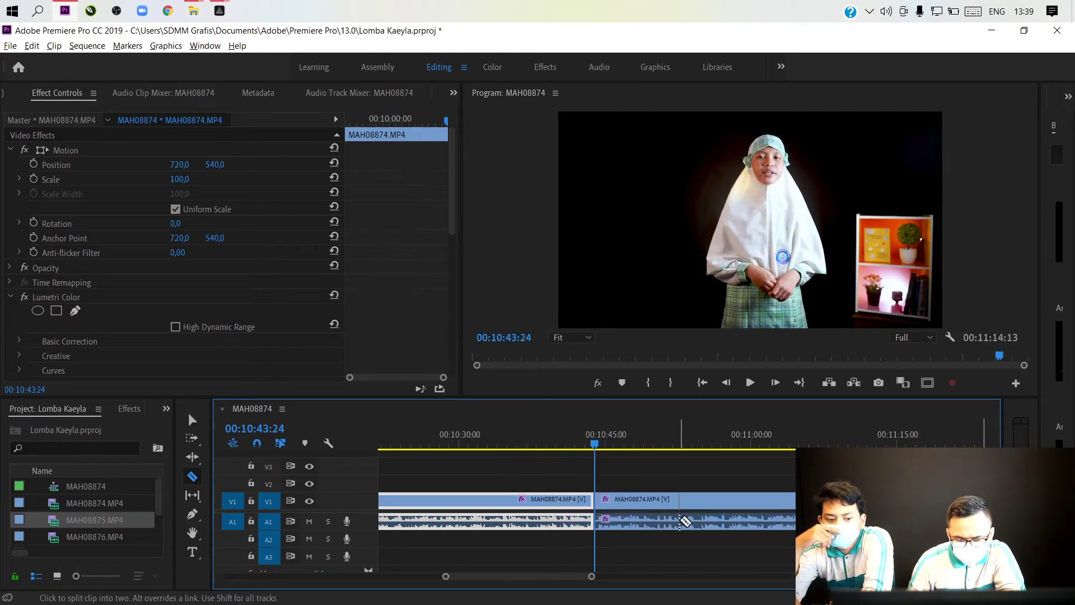
Ripple-delete the piece of the last MAH08874.MP4 clip before the cut, keeping the part from the cut onward
key("minus")
key("minus")
key("minus")
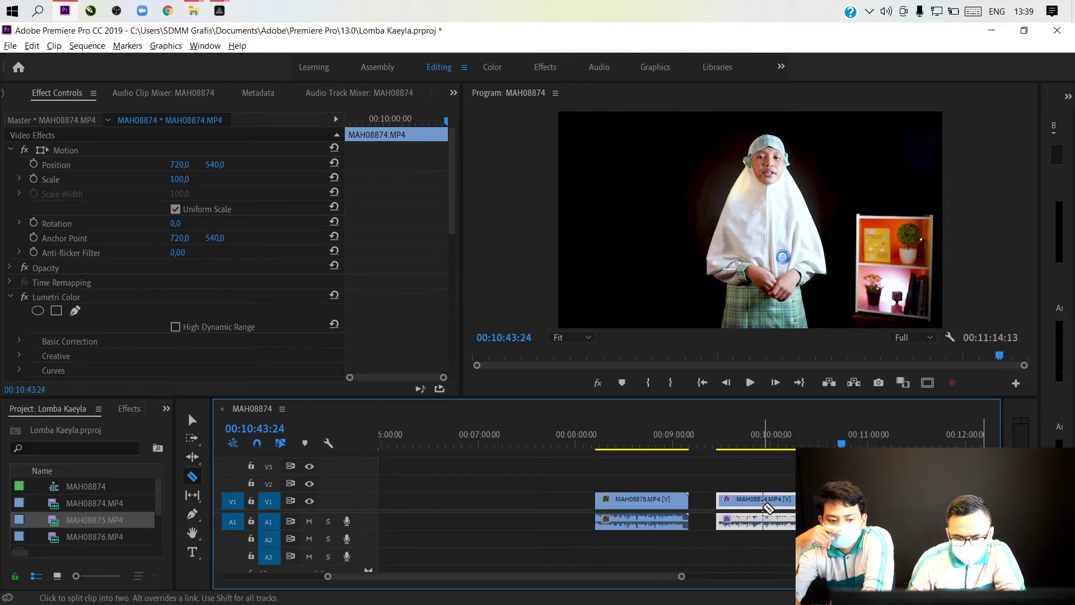
key("shift+Delete")
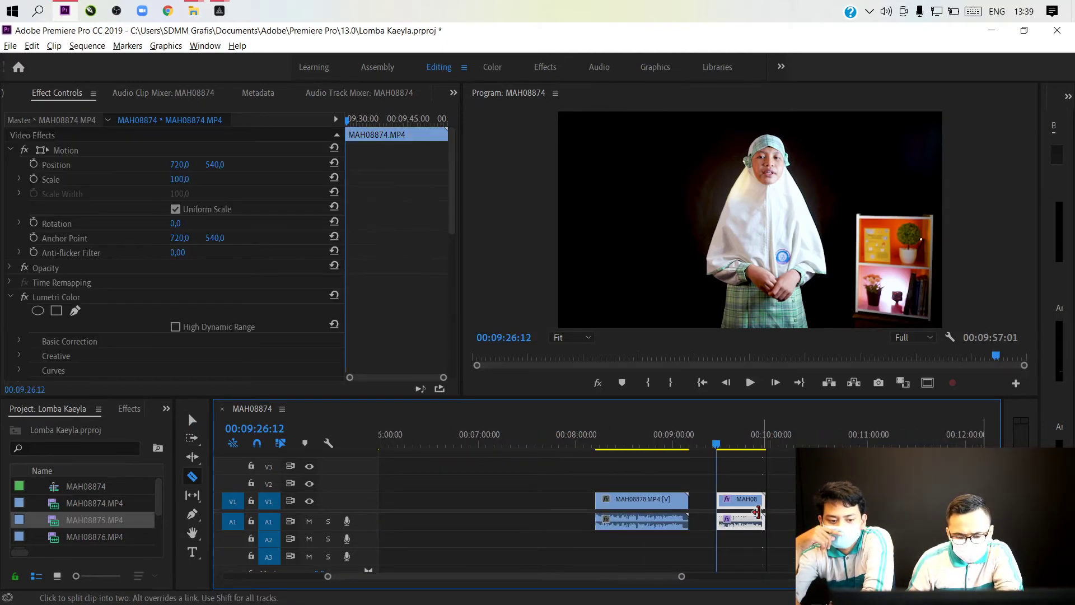
key("v")
key("space")
key("space")
Move the remaining MAH08874.MP4 piece into the gap before MAH08878.MP4, starting at about 00:06:33:00
key("minus")
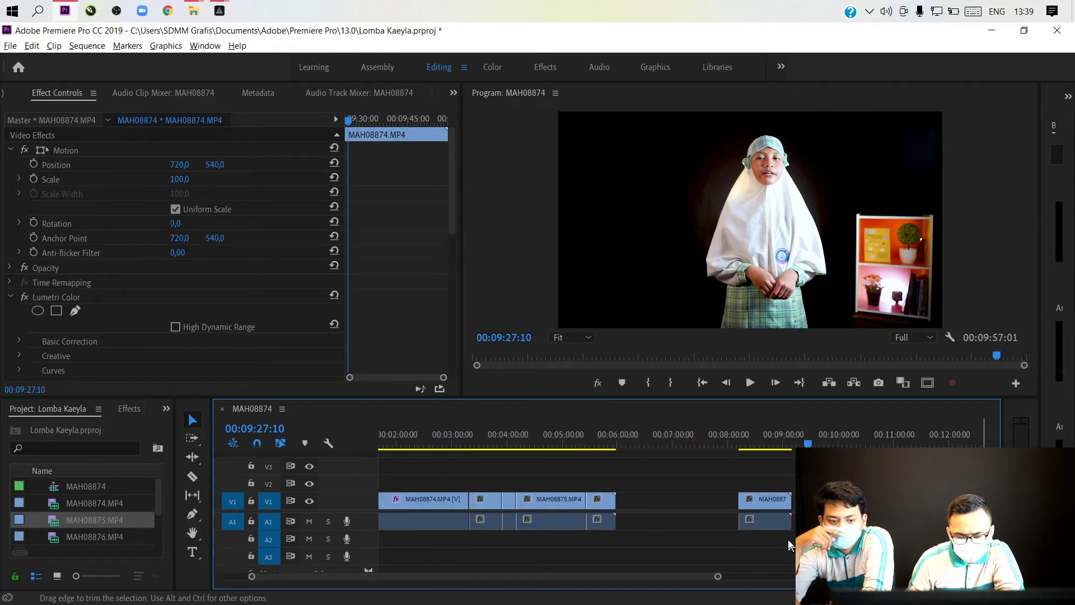
key("minus")
left_click(598, 441)
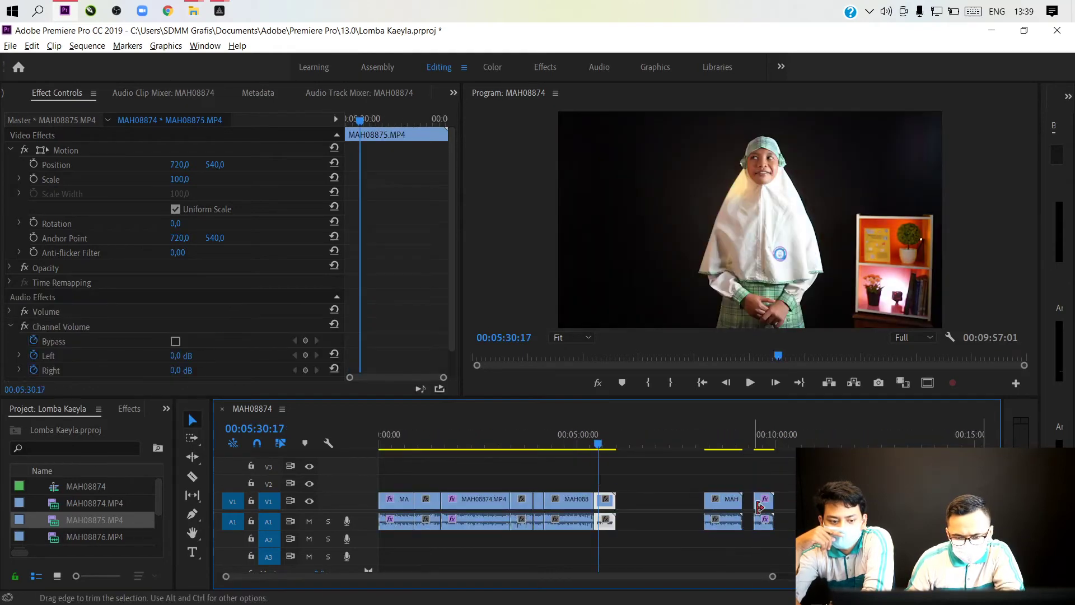
left_click_drag(767, 502, 651, 504)
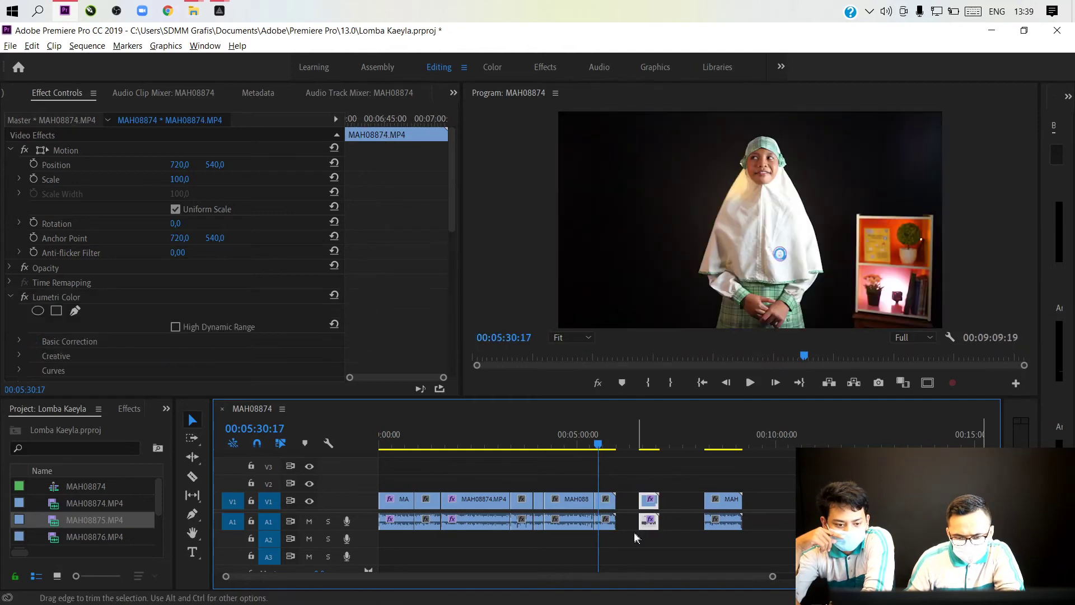
Delete the MAH08875.MP4 piece after the 00:05:25:21 cut and close the gap so MAH08874.MP4 follows directly
key("equal")
scroll(607, 535, "up", 4)
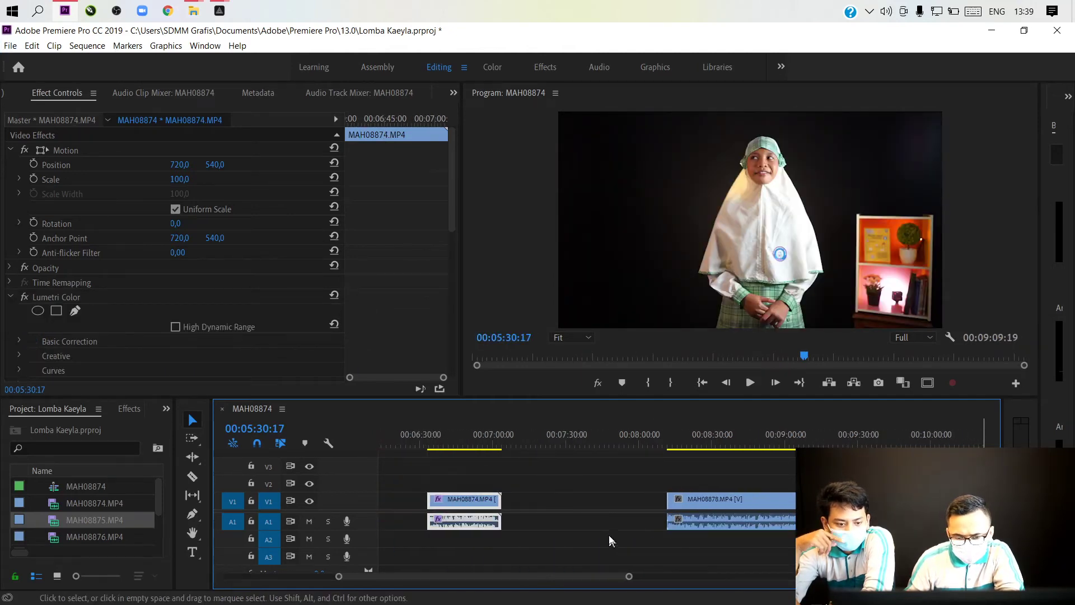
left_click_drag(549, 436, 539, 439)
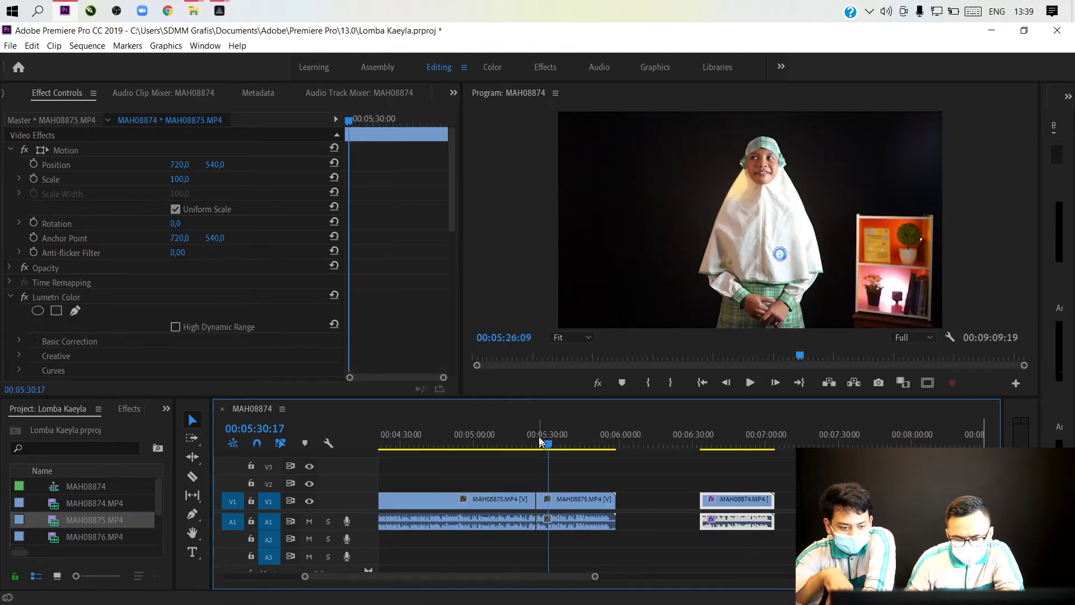
key("space")
key("space")
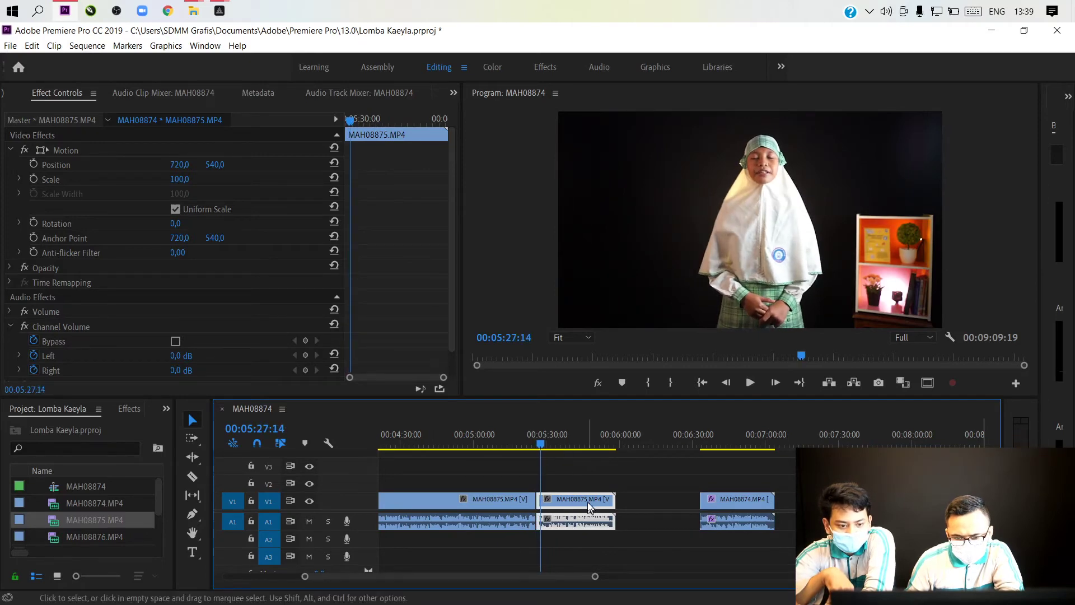
key("shift+Delete")
left_click(588, 503)
key("Delete")
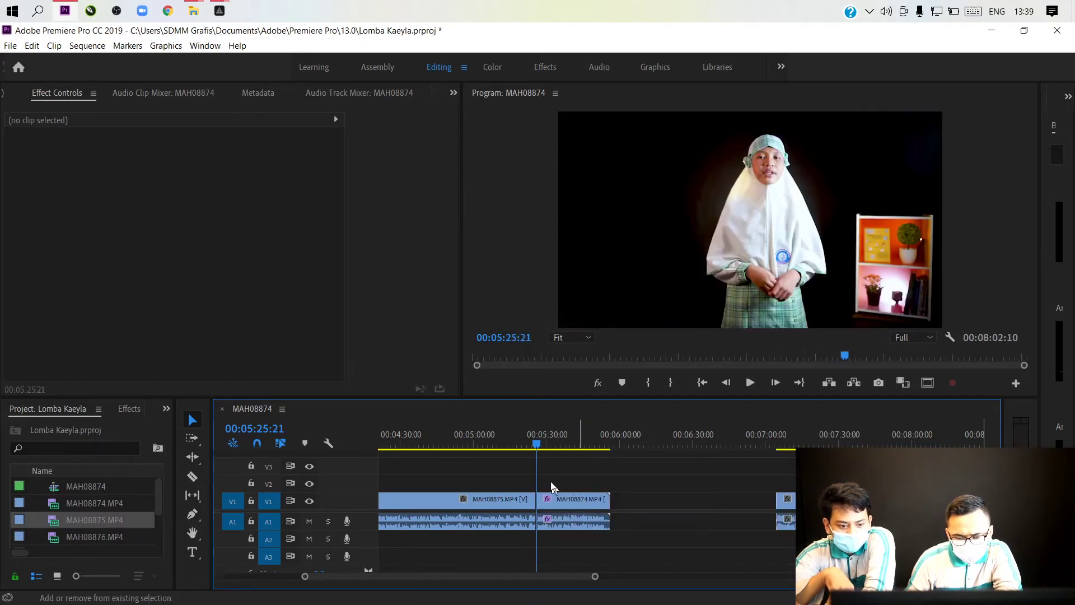
Play the join between MAH08875.MP4 and MAH08874.MP4 and check the end of MAH08874.MP4 from about 00:05:50:00
left_click(532, 442)
key("space")
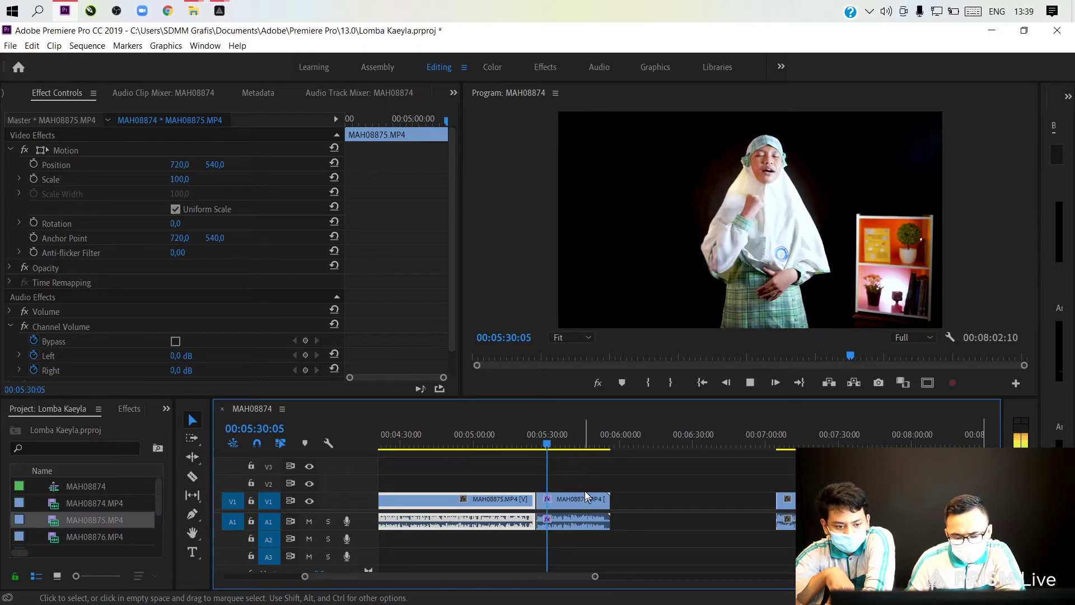
left_click(598, 446)
key("space")
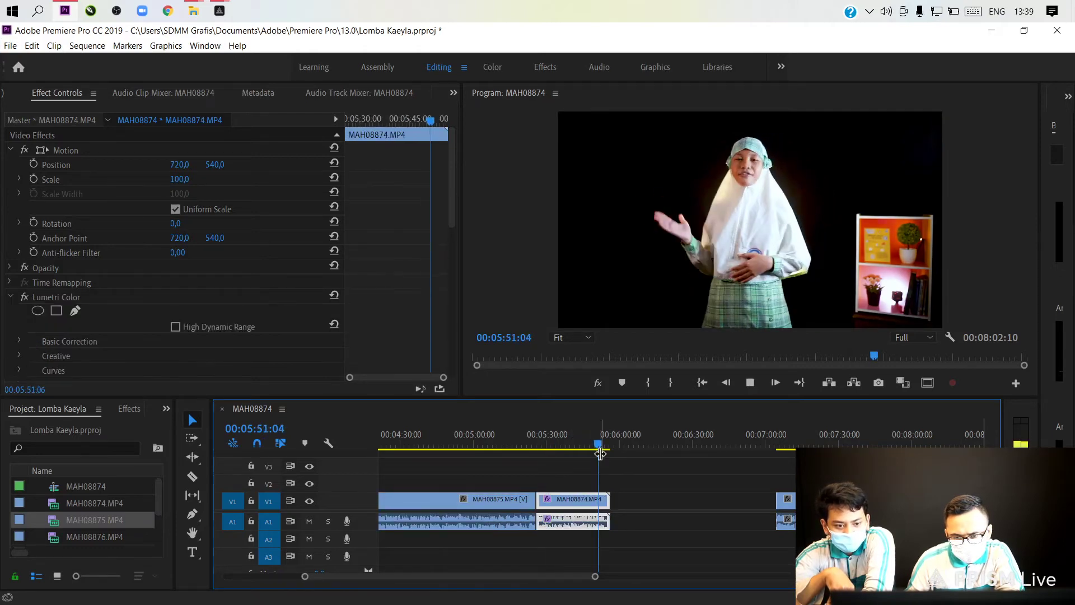
Play MAH08878.MP4 from 00:07:04:02 and near its end, and remove the clip from the sequence
left_click(778, 447)
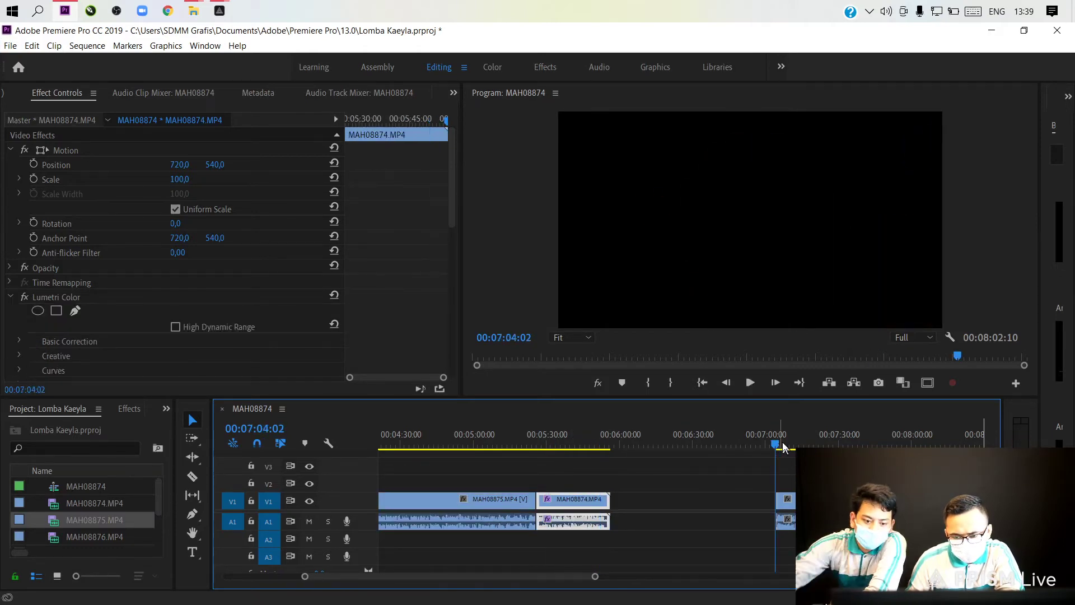
key("space")
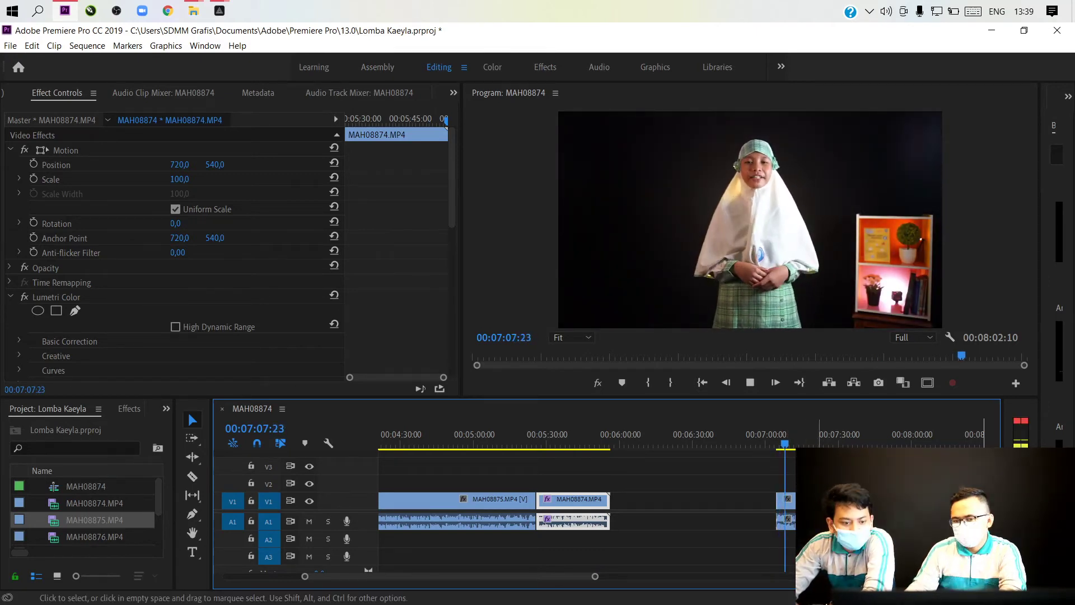
left_click_drag(849, 445, 911, 446)
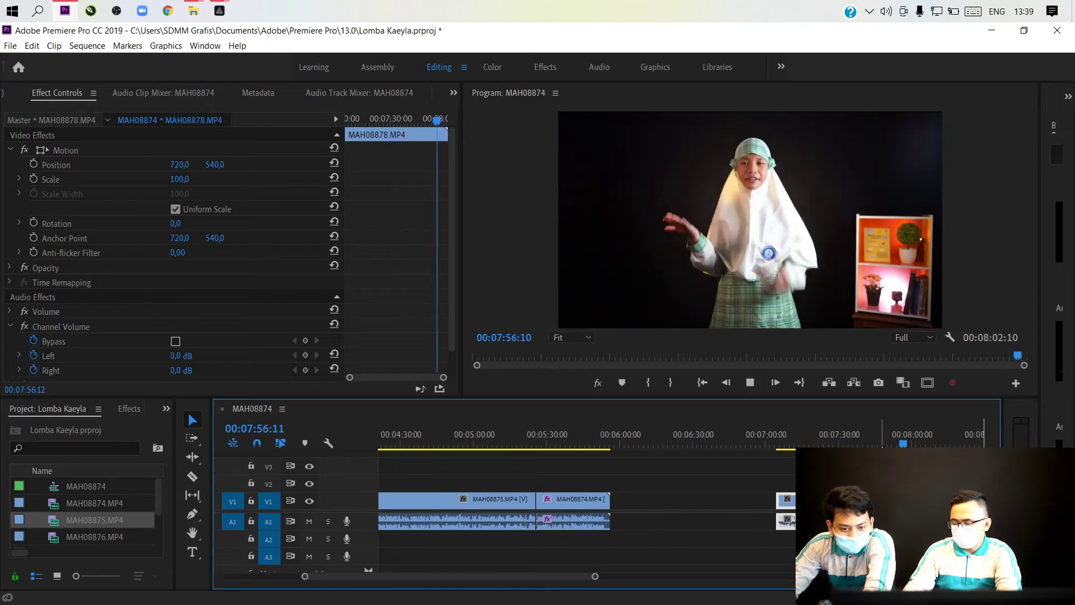
left_click(776, 444)
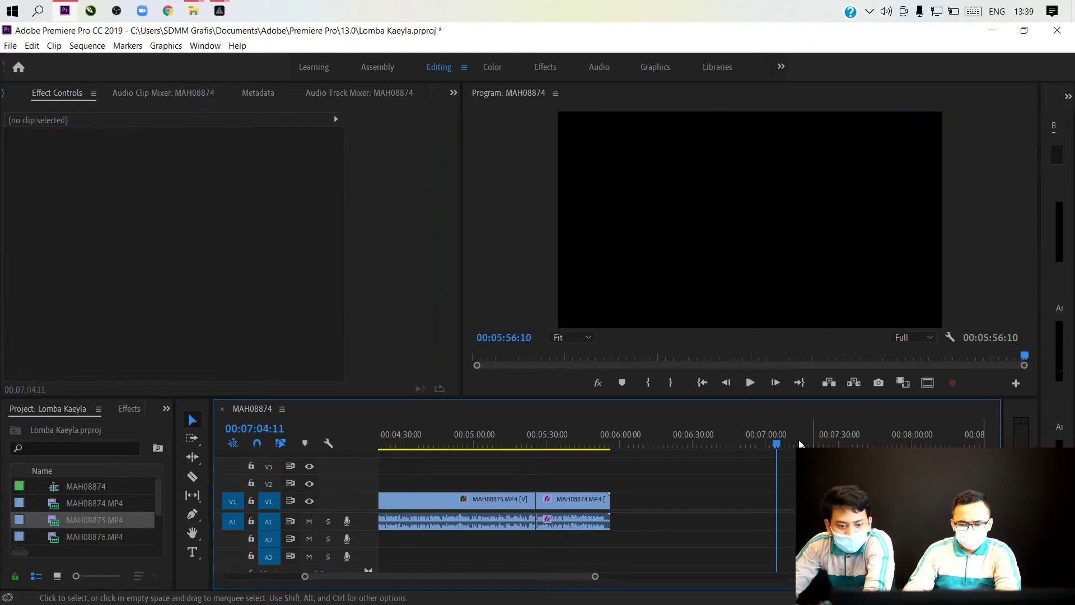
Return the playhead to the sequence start at 00:00:00:00 and save the project
left_click(703, 383)
scroll(737, 515, "down", 2)
scroll(739, 518, "down", 3)
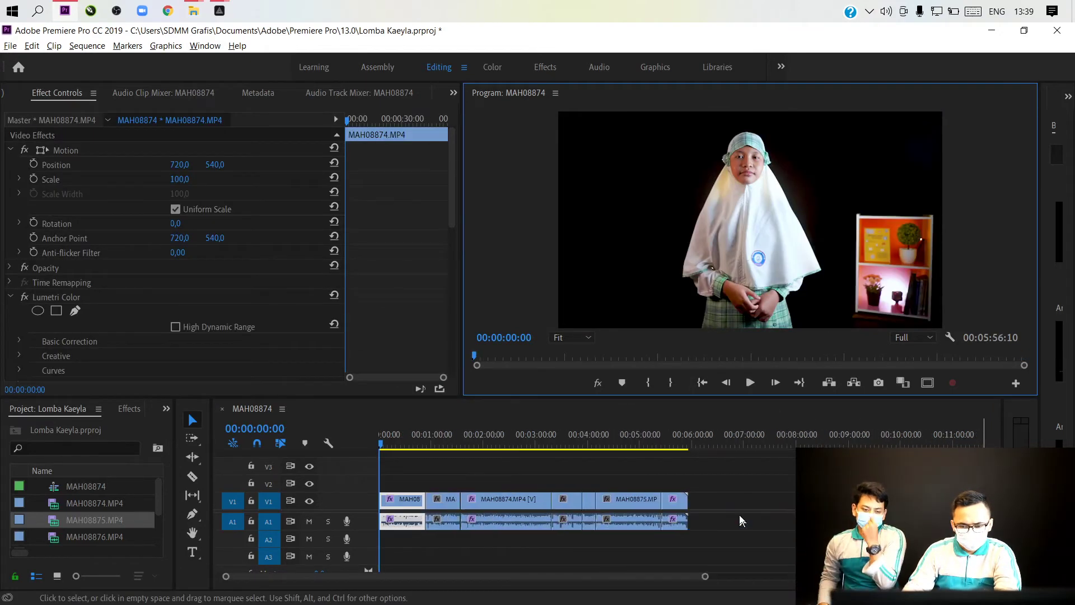
key("ctrl+s")
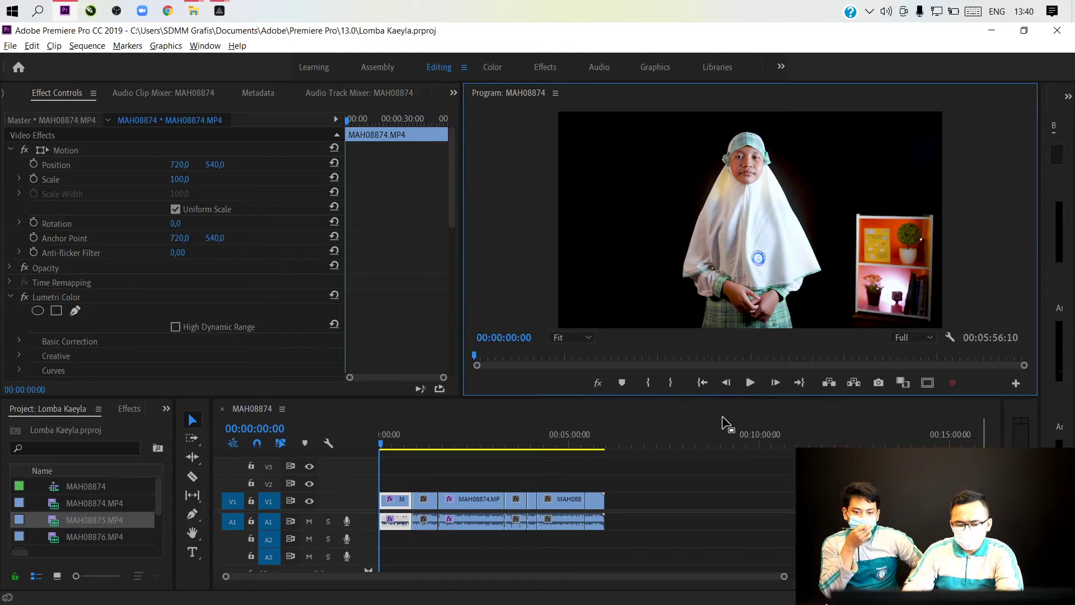
key("ctrl+s")
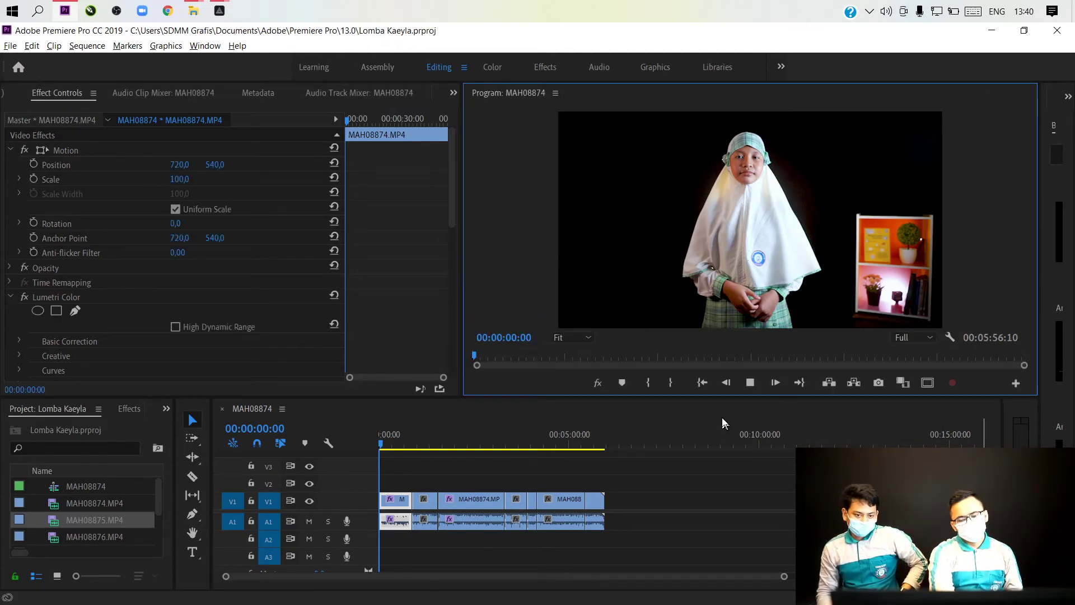
Play the whole sequence from 00:00:00:00 to its end as a check, lowering the system volume along the way
key("space")
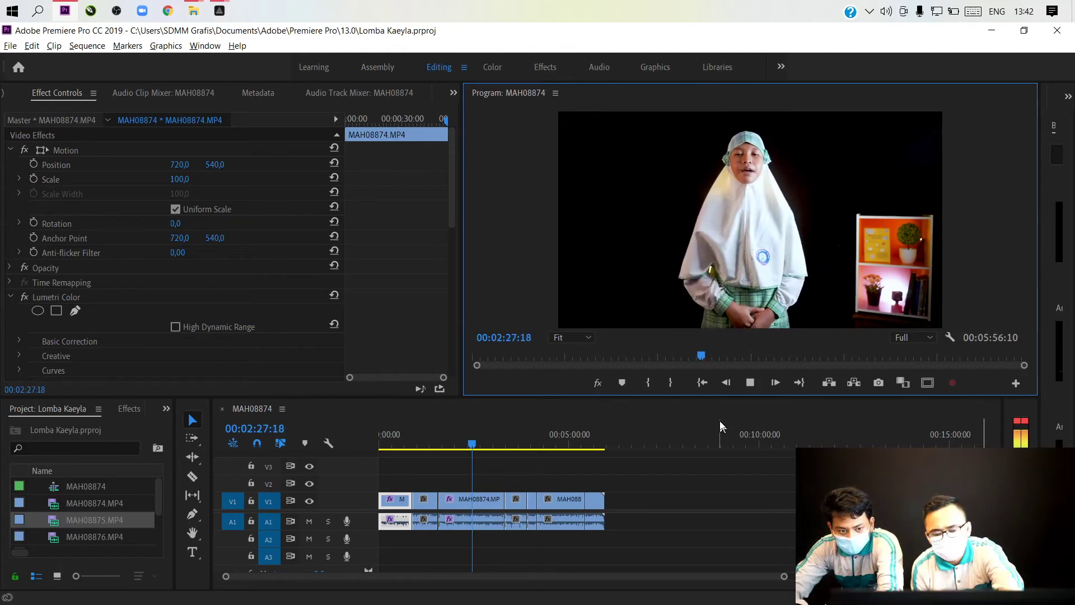
key("XF86AudioRaiseVolume")
key("XF86AudioRaiseVolume")
key("XF86AudioLowerVolume")
key("XF86AudioLowerVolume")
key("XF86AudioLowerVolume")
key("XF86AudioLowerVolume")
key("XF86AudioLowerVolume")
key("XF86AudioLowerVolume")
key("XF86AudioLowerVolume")
key("XF86AudioLowerVolume")
key("XF86AudioLowerVolume")
key("XF86AudioLowerVolume")
key("XF86AudioLowerVolume")
key("XF86AudioLowerVolume")
key("XF86AudioLowerVolume")
key("XF86AudioLowerVolume")
key("XF86AudioLowerVolume")
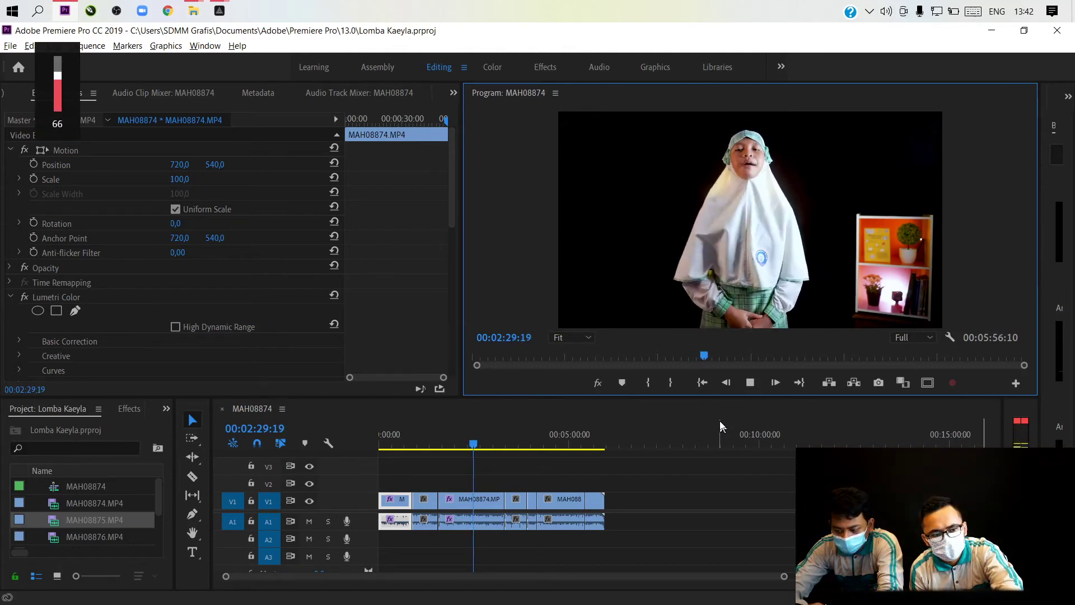
key("XF86AudioLowerVolume")
key("XF86AudioLowerVolume")
key("XF86AudioLowerVolume")
key("XF86AudioLowerVolume")
key("XF86AudioLowerVolume")
key("XF86AudioLowerVolume")
key("XF86AudioLowerVolume")
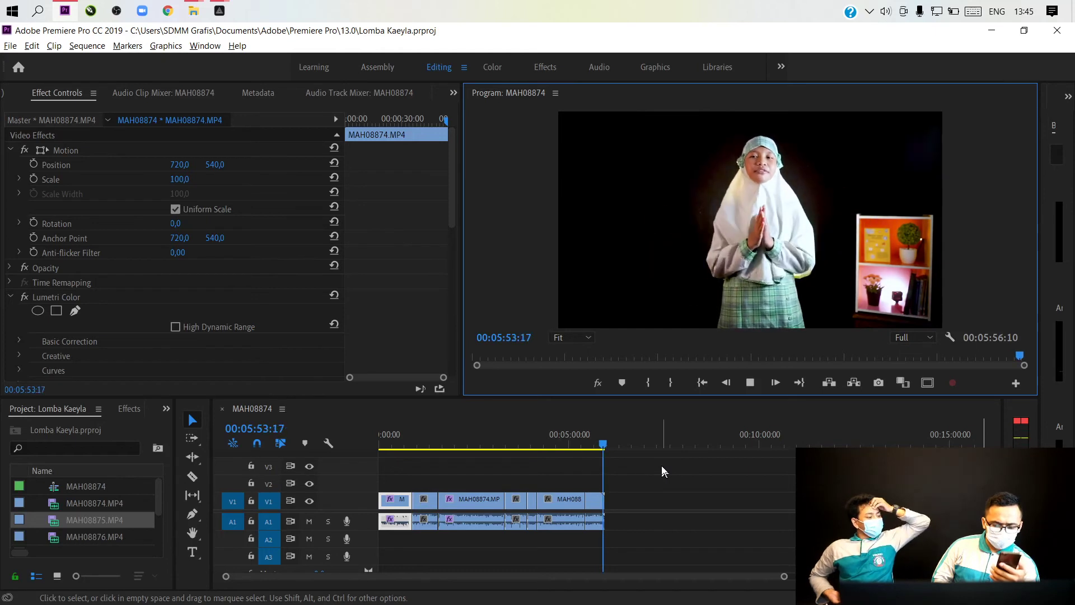
key("space")
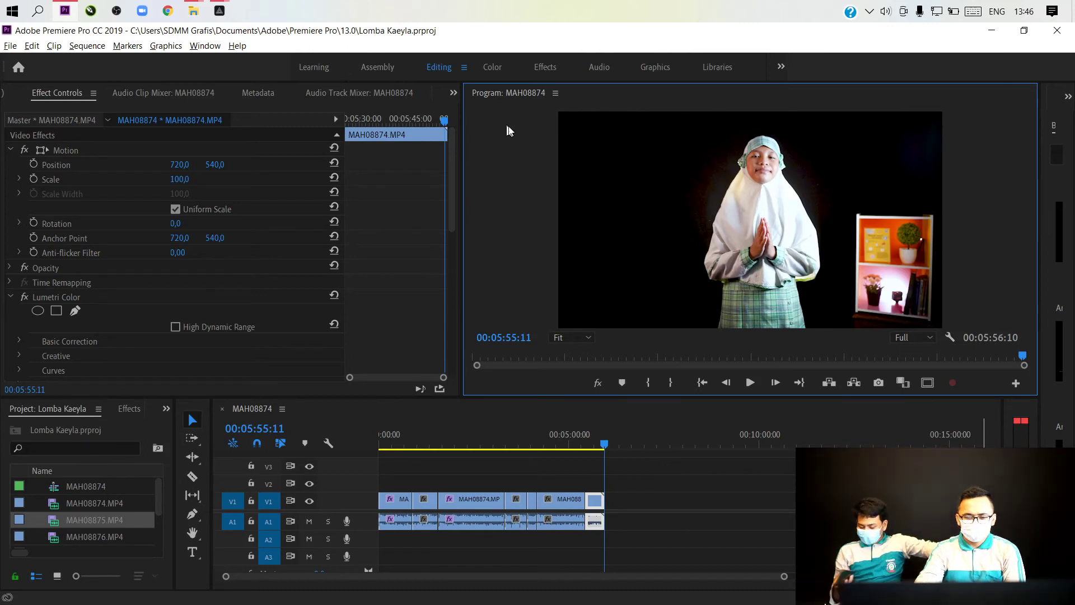
Save the project and return the playhead to the sequence start at 00:00:00:00
key("ctrl+s")
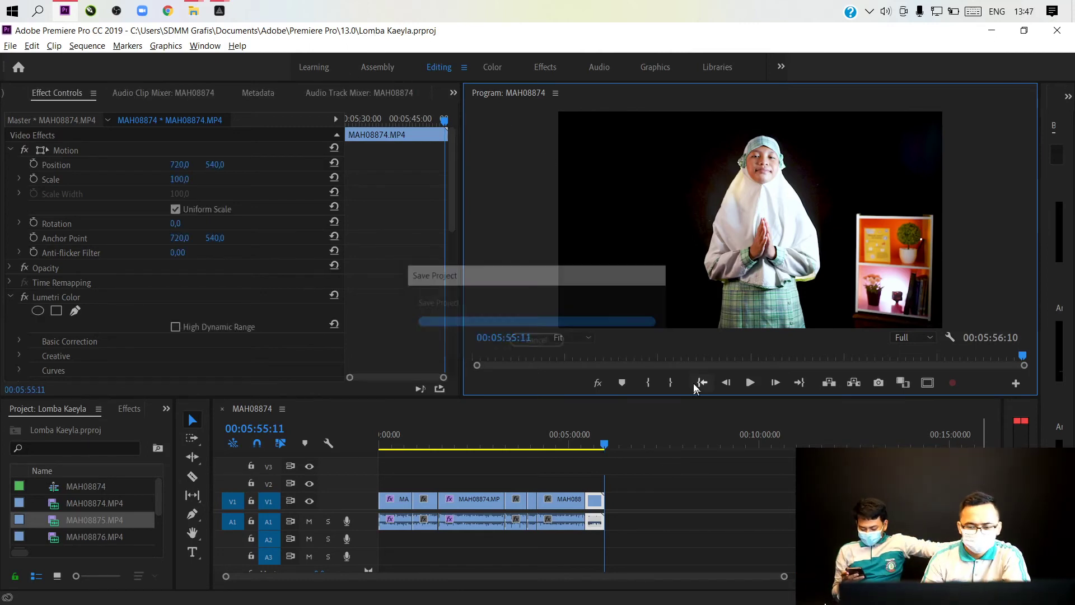
left_click(701, 382)
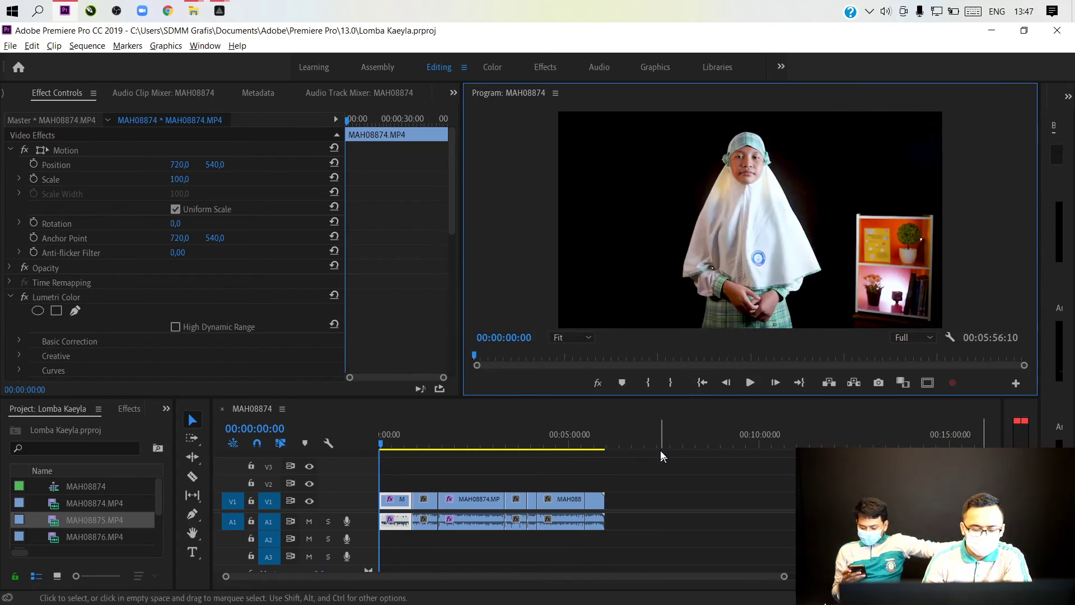
key("ctrl+s")
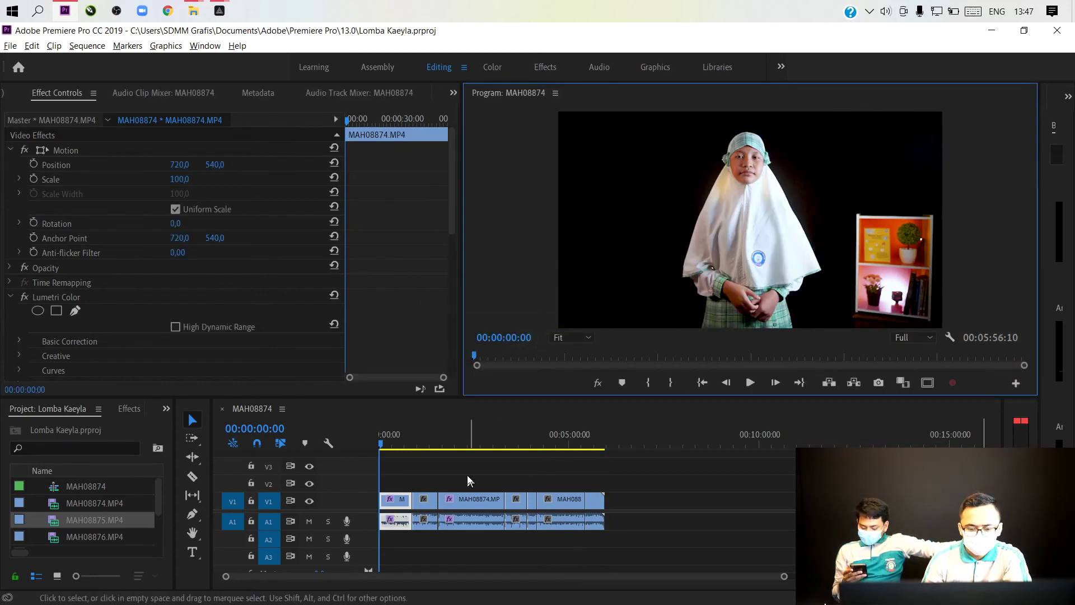
scroll(466, 475, "up", 3)
scroll(464, 482, "up", 3)
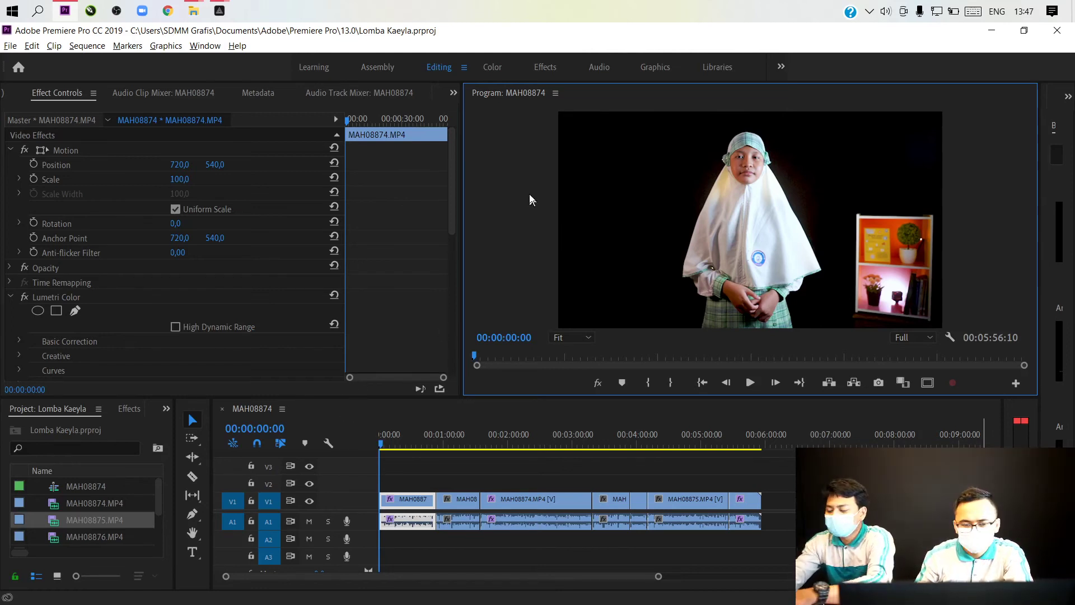
key("ctrl+s")
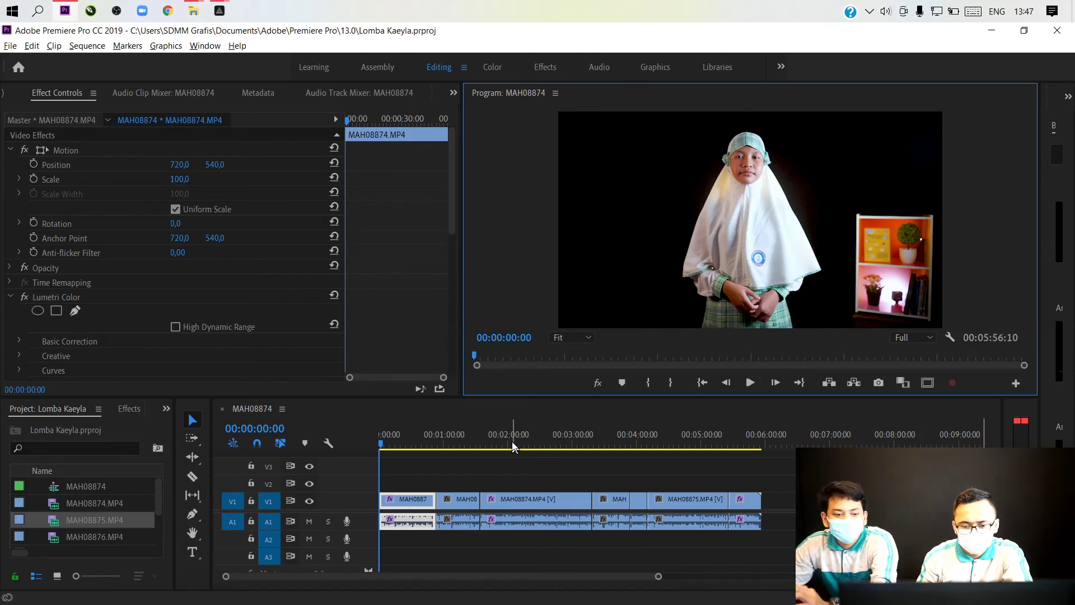
Play MAH08874.MP4 from about 00:00:44:00, check its look near 00:00:51:08 and review its applied effects
left_click(426, 443)
key("space")
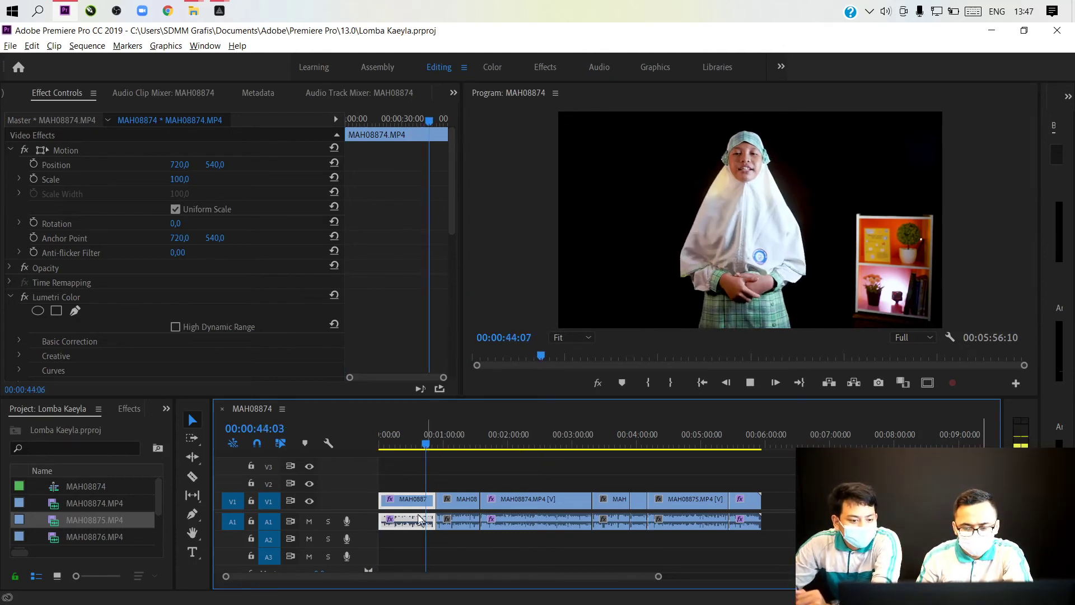
scroll(400, 529, "up", 2)
scroll(401, 529, "up", 1)
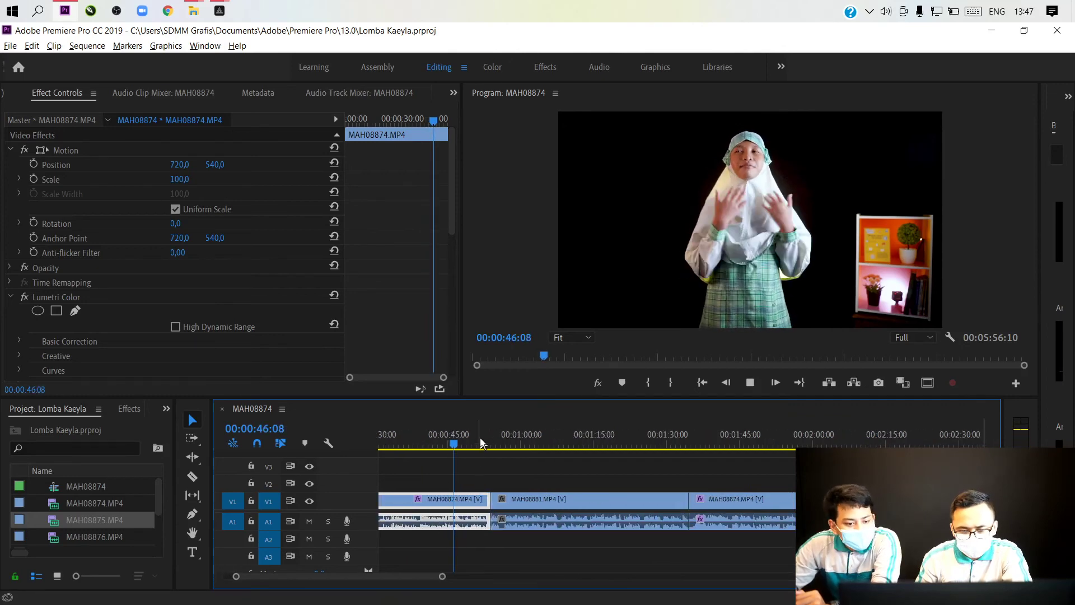
left_click(480, 445)
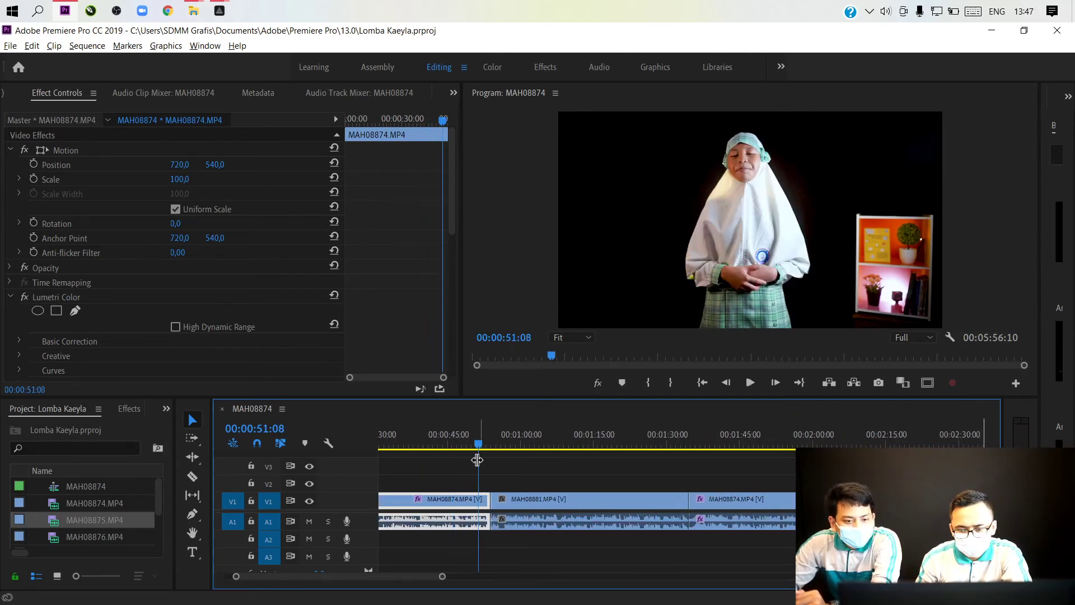
scroll(398, 314, "down", 3)
scroll(400, 340, "down", 5)
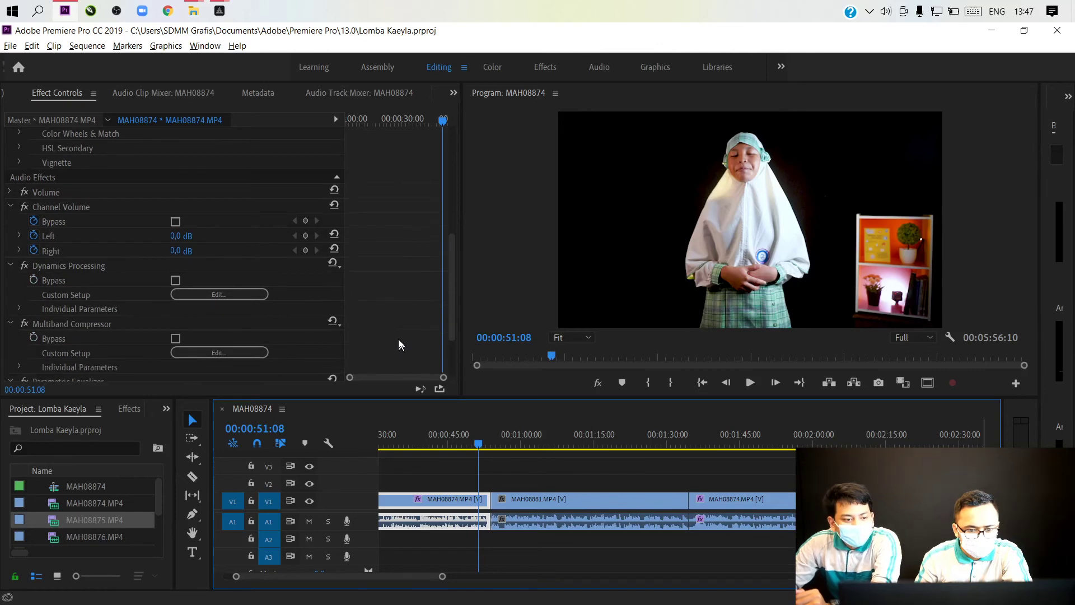
Check the uncorrected colours of MAH08881.MP4 at several points between its start and 00:01:08:03
left_click(537, 448)
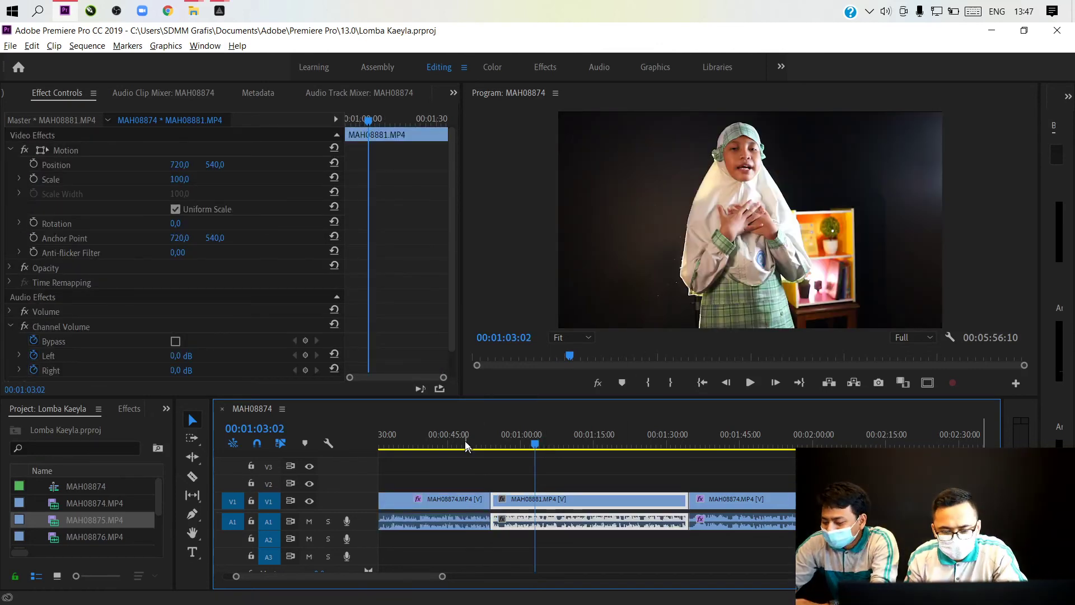
left_click(499, 448)
left_click(528, 448)
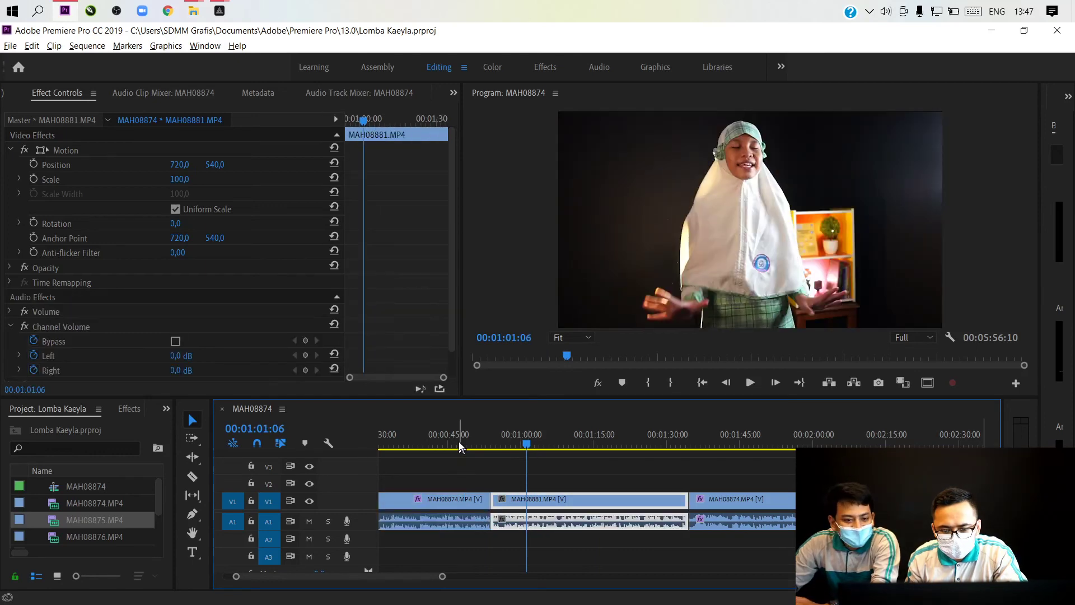
left_click(513, 448)
left_click(560, 448)
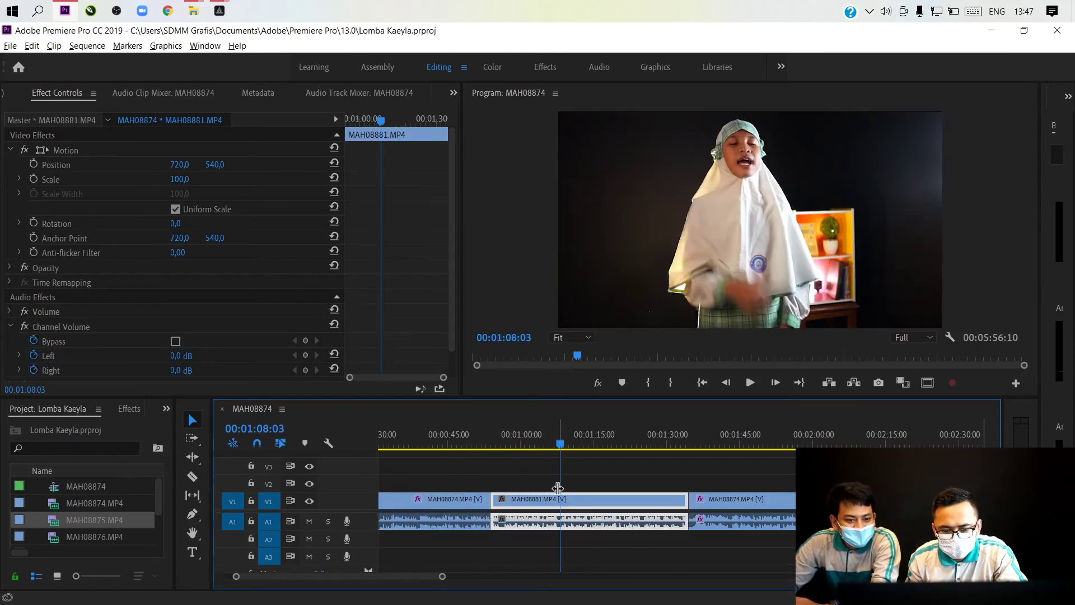
Switch to the Color workspace, adjust the vignette of MAH08881.MP4 and lift the middle of its RGB curve slightly
left_click(495, 67)
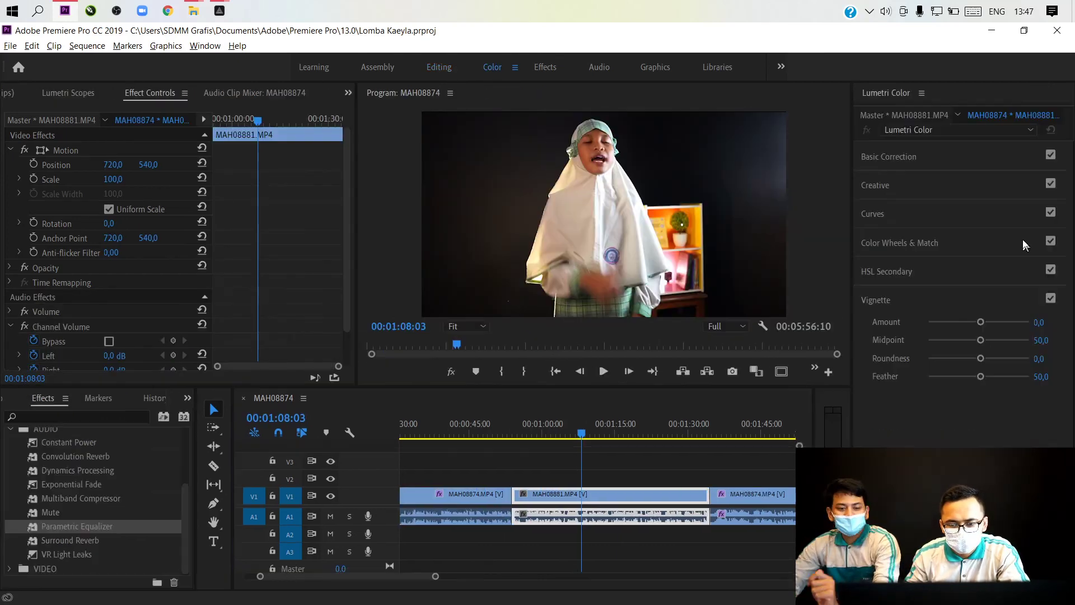
left_click_drag(980, 324, 970, 381)
left_click(903, 221)
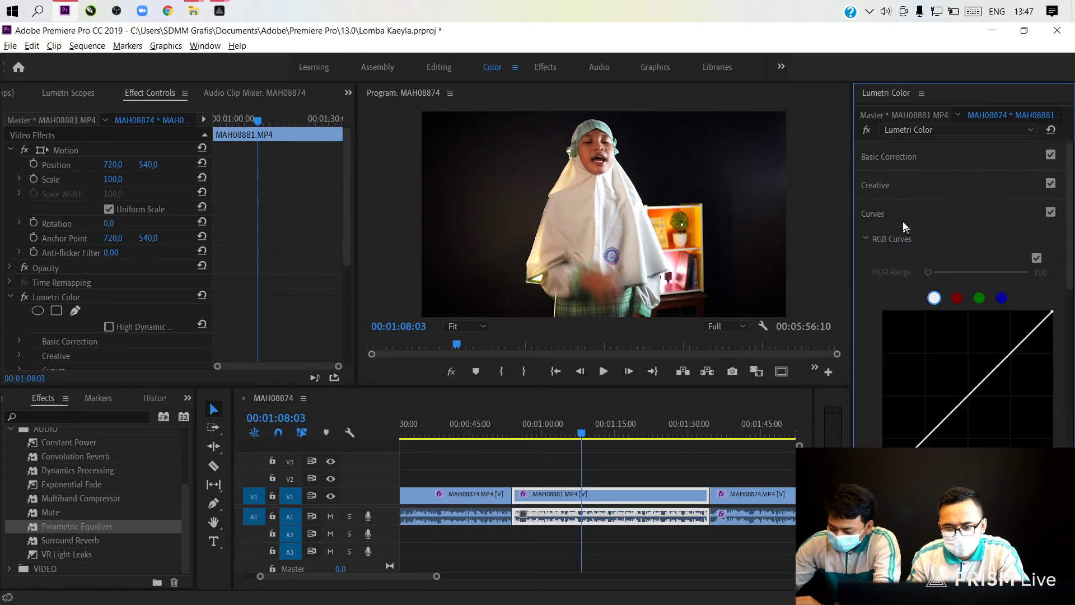
left_click_drag(968, 397, 960, 390)
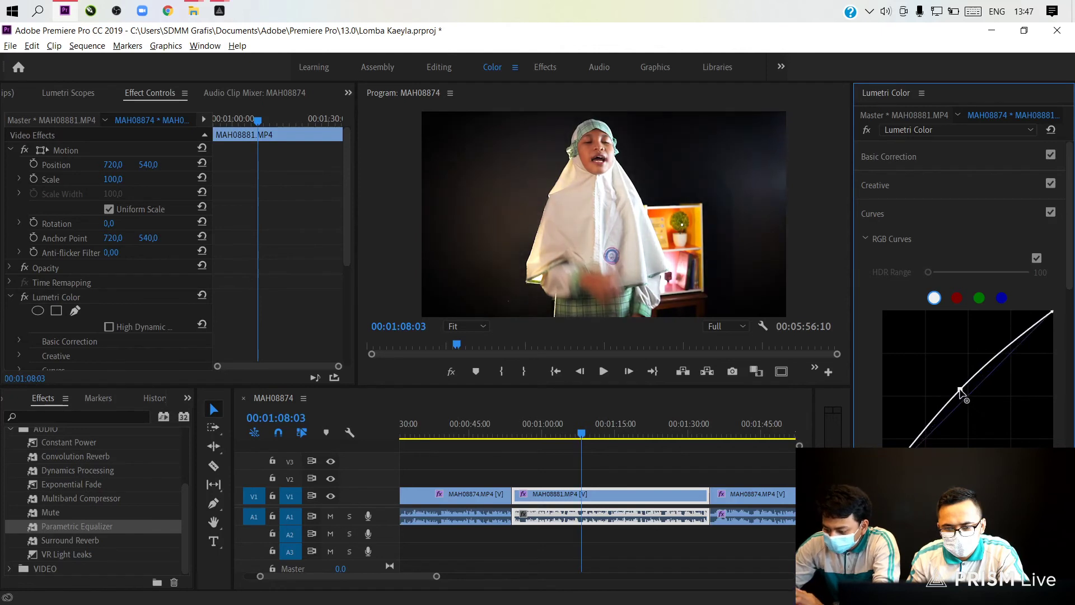
Set the Basic Correction of MAH08881.MP4 to Blacks -21,4, Whites 10,3, Shadows and Highlights 13,1, Exposure 0,2 and Temperature -31,0
left_click(899, 156)
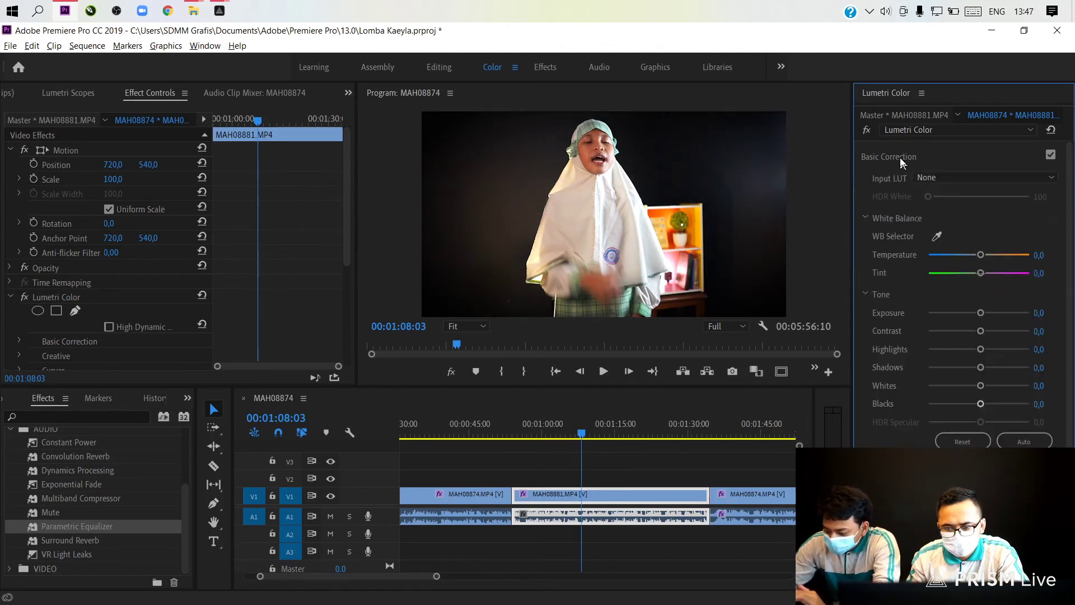
left_click(959, 403)
left_click_drag(959, 405, 968, 406)
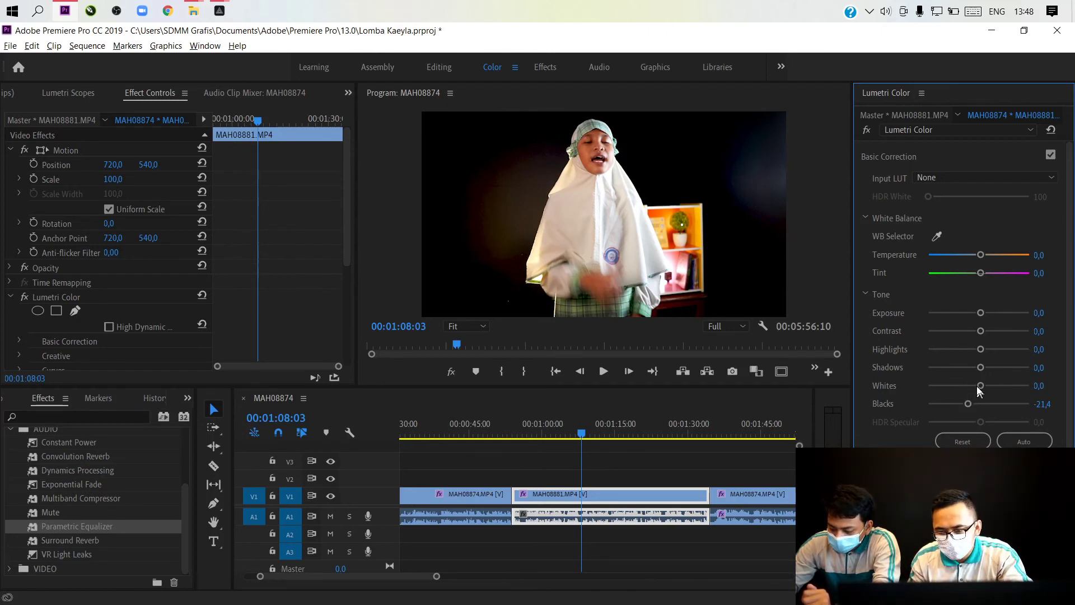
left_click_drag(977, 387, 986, 349)
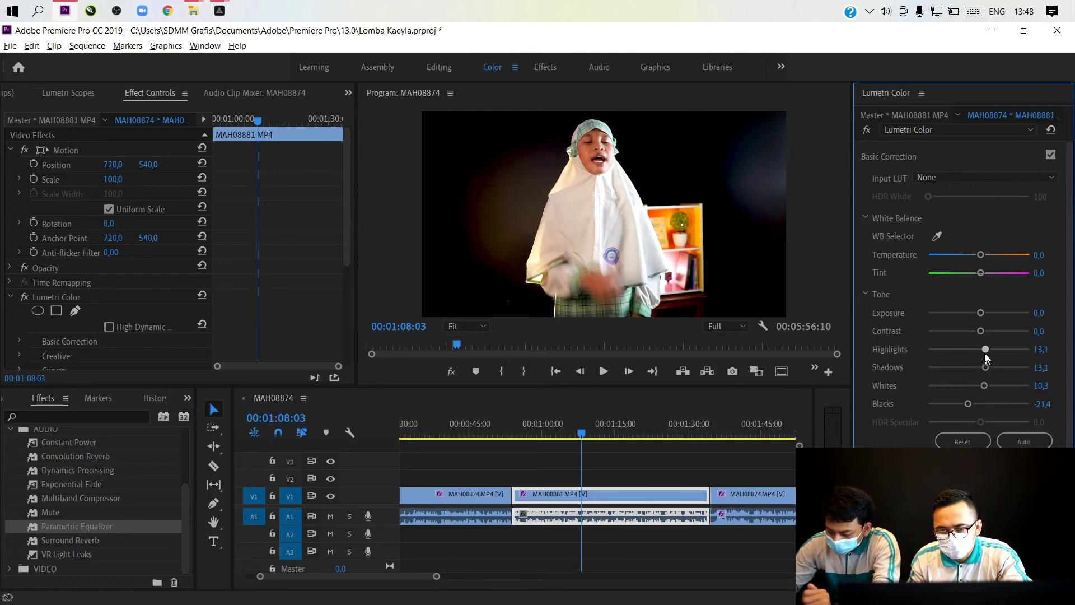
left_click_drag(981, 312, 980, 313)
left_click_drag(981, 255, 963, 256)
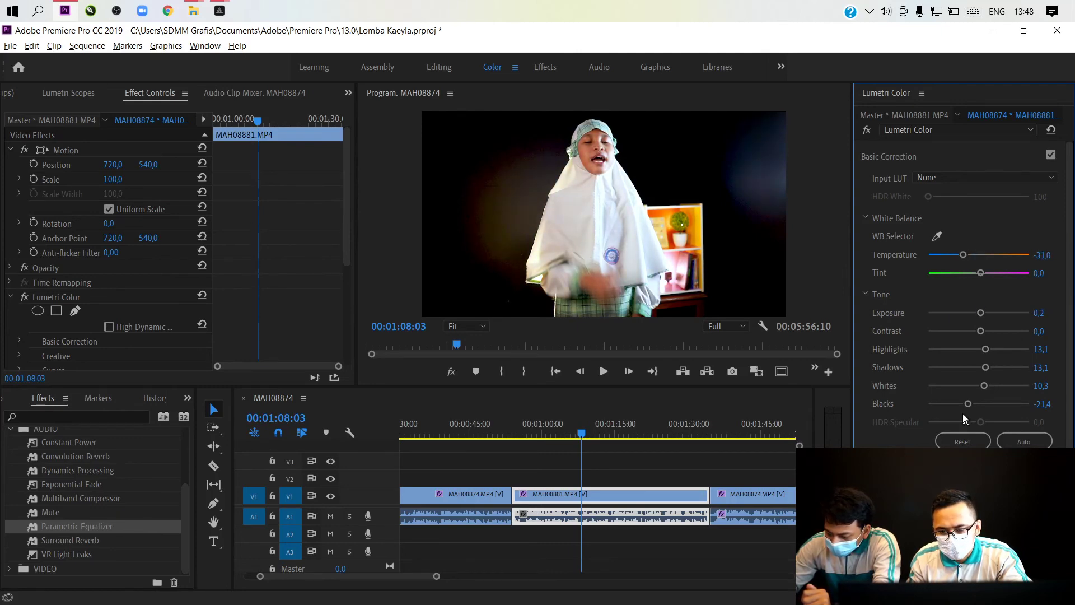
Preview the graded MAH08881.MP4 from 00:01:06:03 and save the project
left_click(488, 424)
left_click(573, 424)
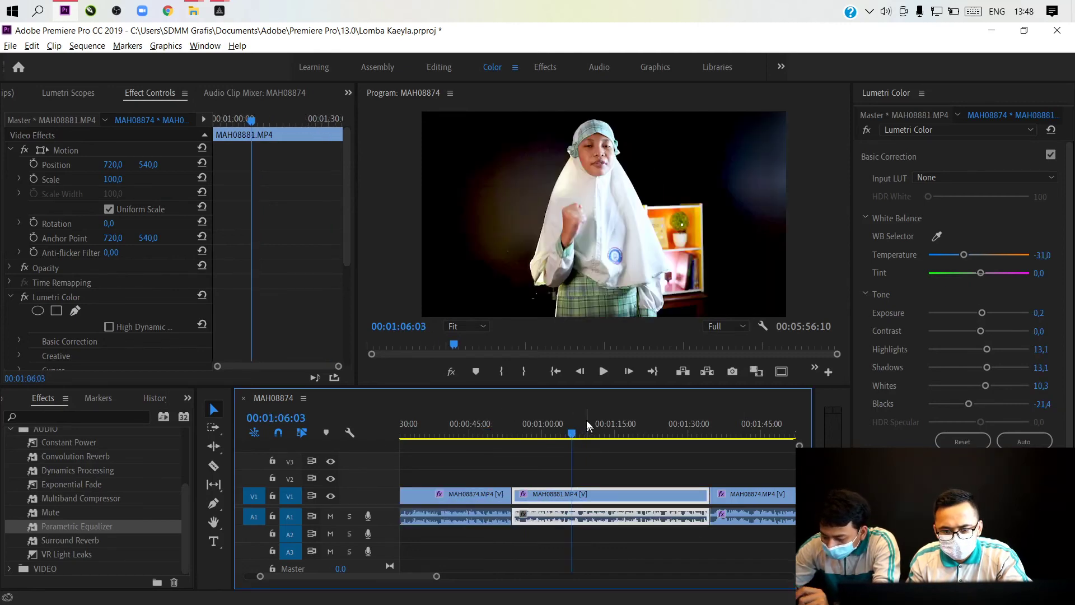
key("space")
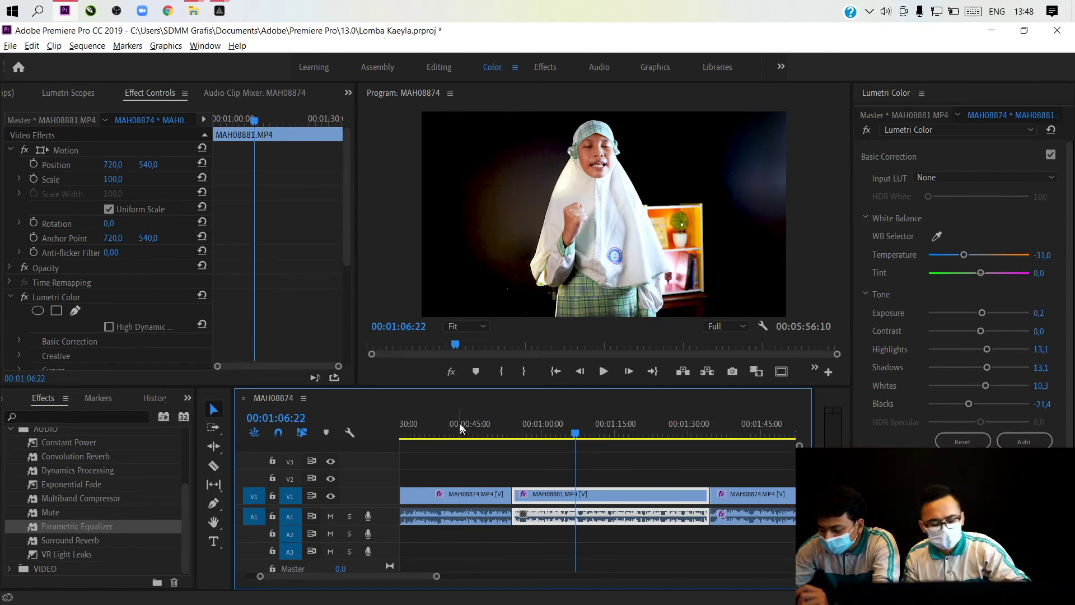
key("ctrl+s")
Compare the colours of the graded MAH08881.MP4 with the preceding MAH08874.MP4 clip at several points between about 00:00:39 and 00:01:11
left_click(478, 432)
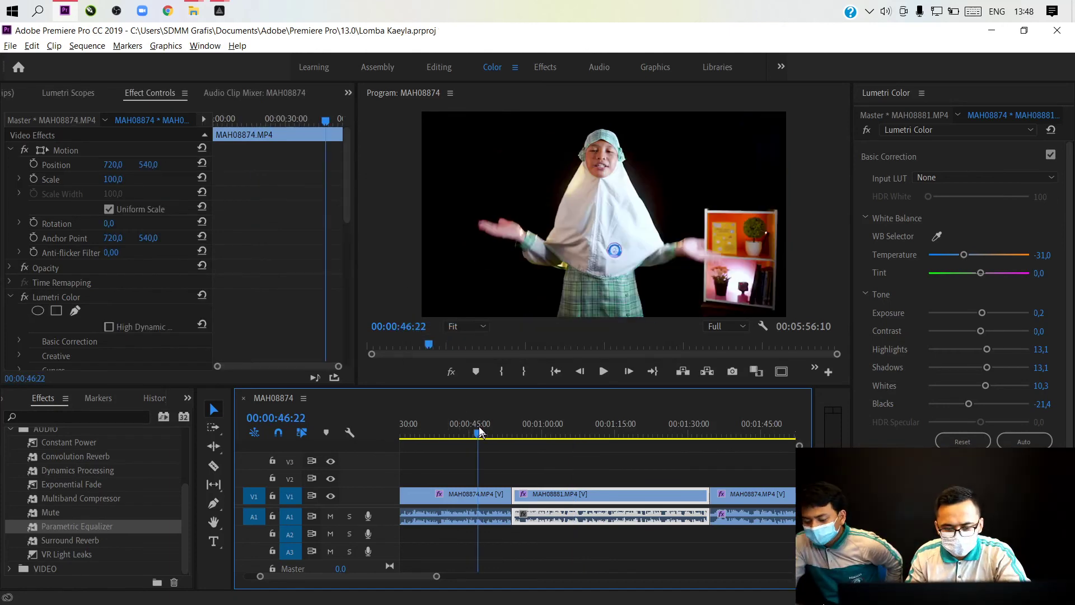
left_click(570, 424)
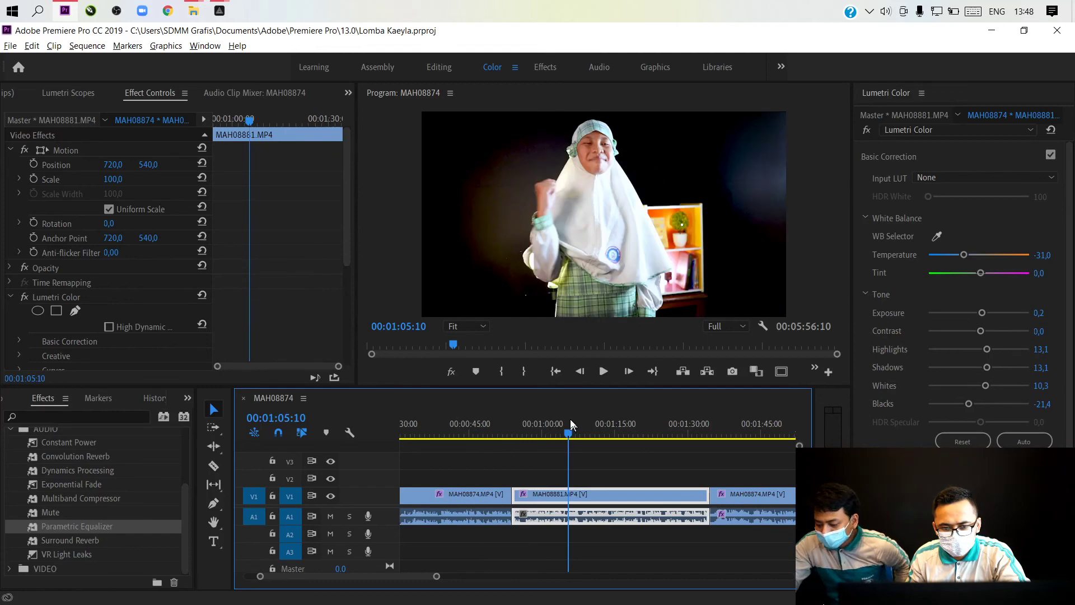
key("space")
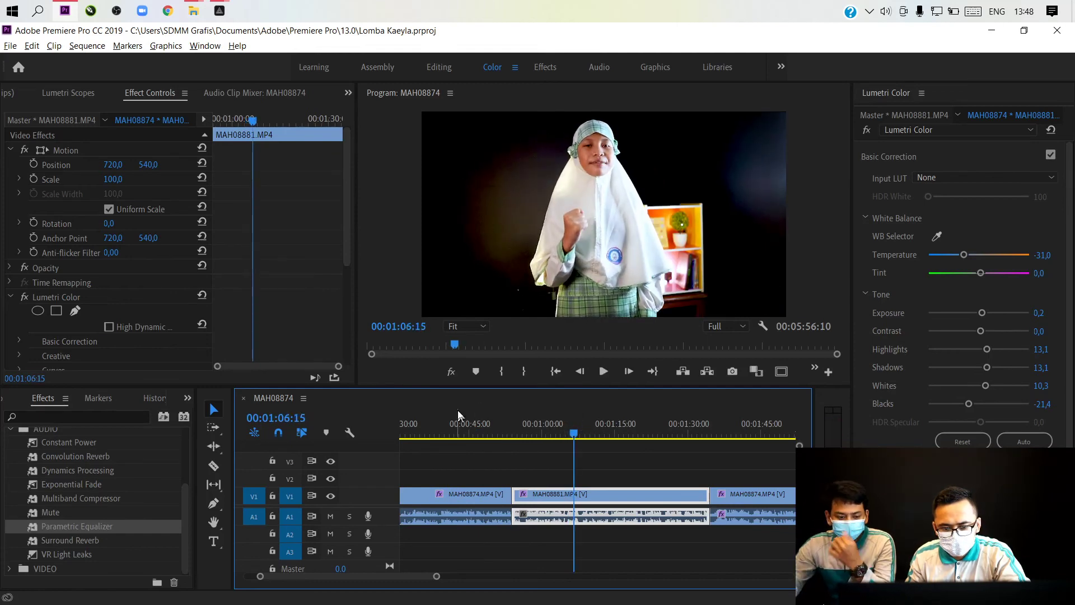
left_click(456, 418)
left_click(569, 414)
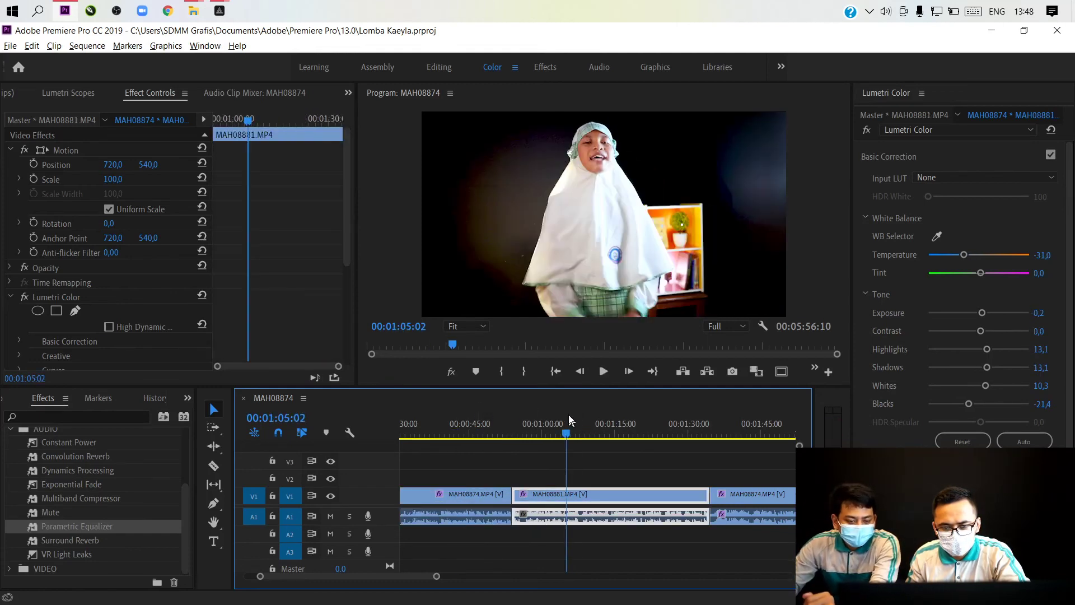
left_click(445, 415)
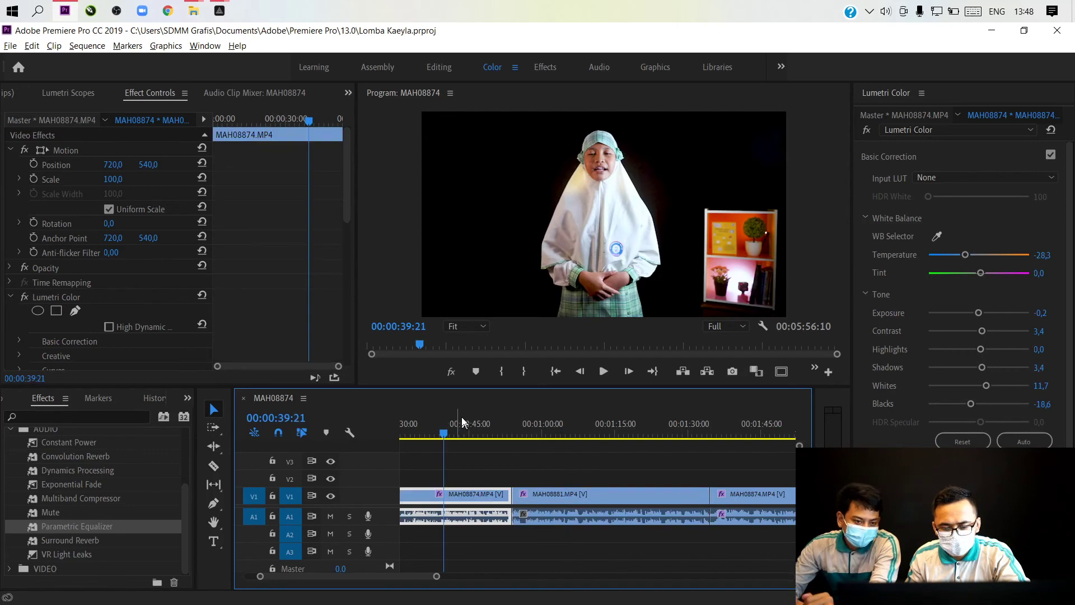
left_click(535, 423)
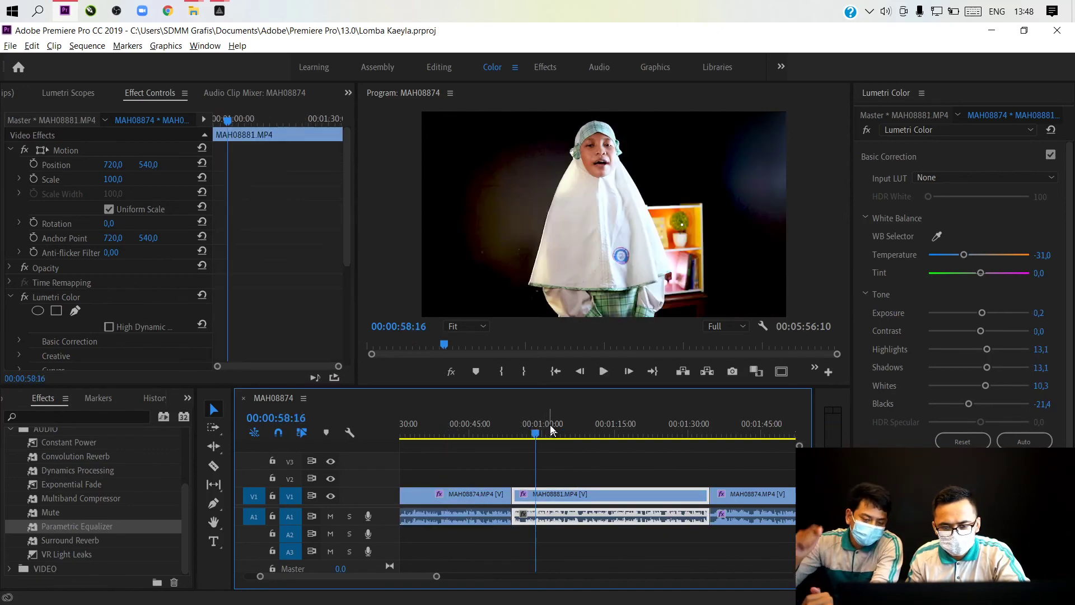
left_click(484, 426)
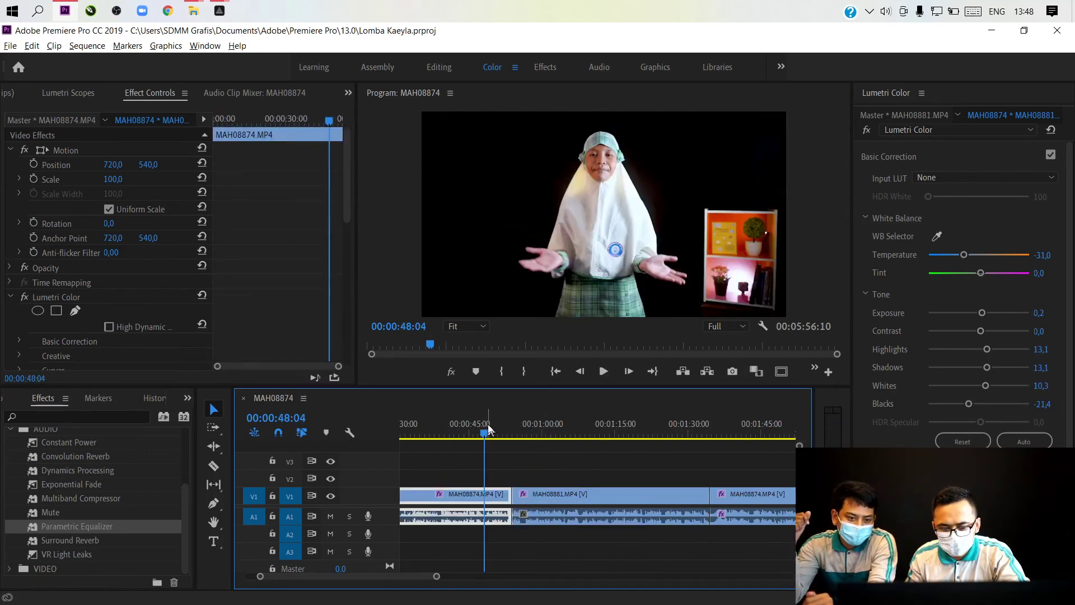
left_click(591, 434)
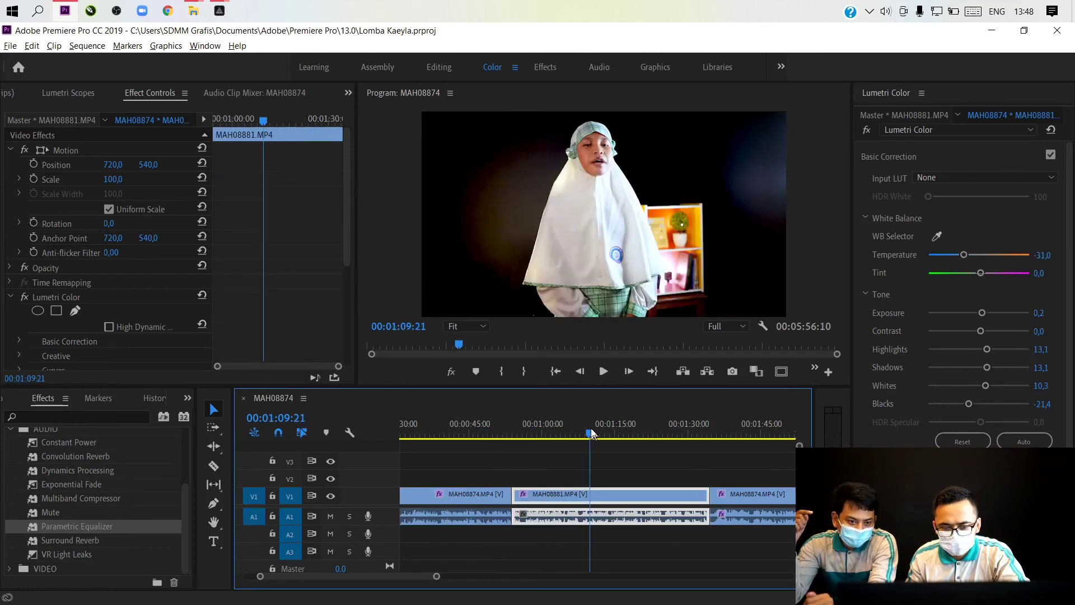
key("space")
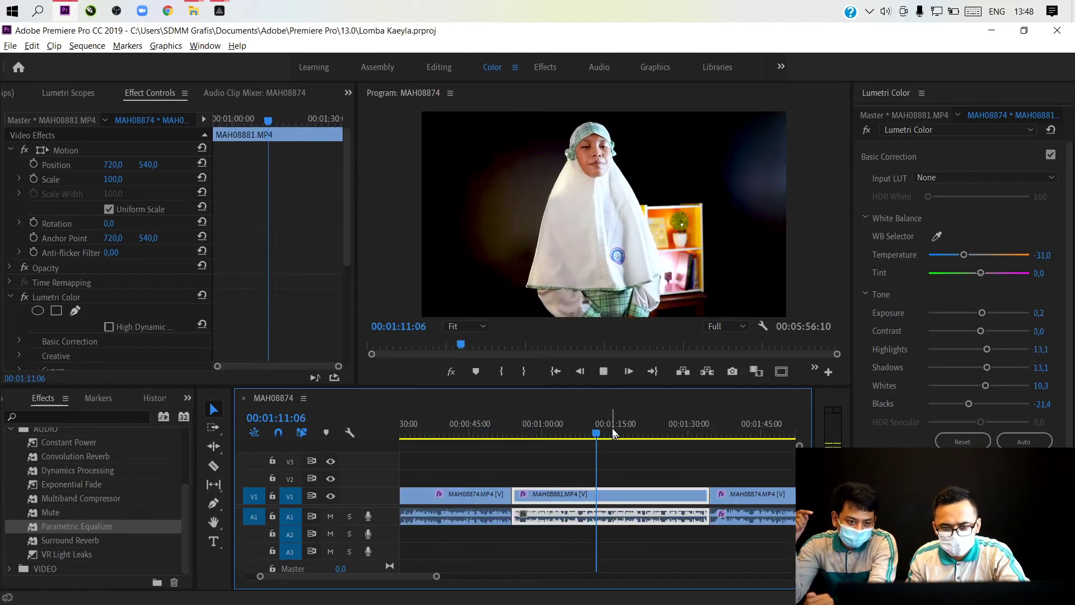
key("space")
left_click(444, 432)
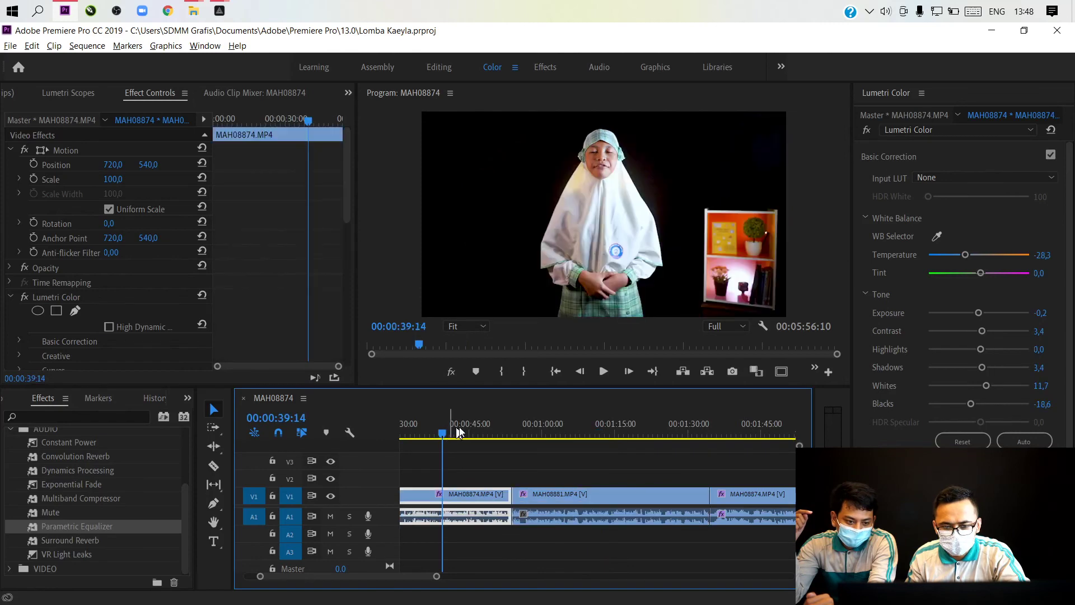
Play MAH08881.MP4 from about 00:01:09 and compare its colours with the preceding MAH08874.MP4 around 00:00:41 and 00:00:52
left_click(584, 433)
key("space")
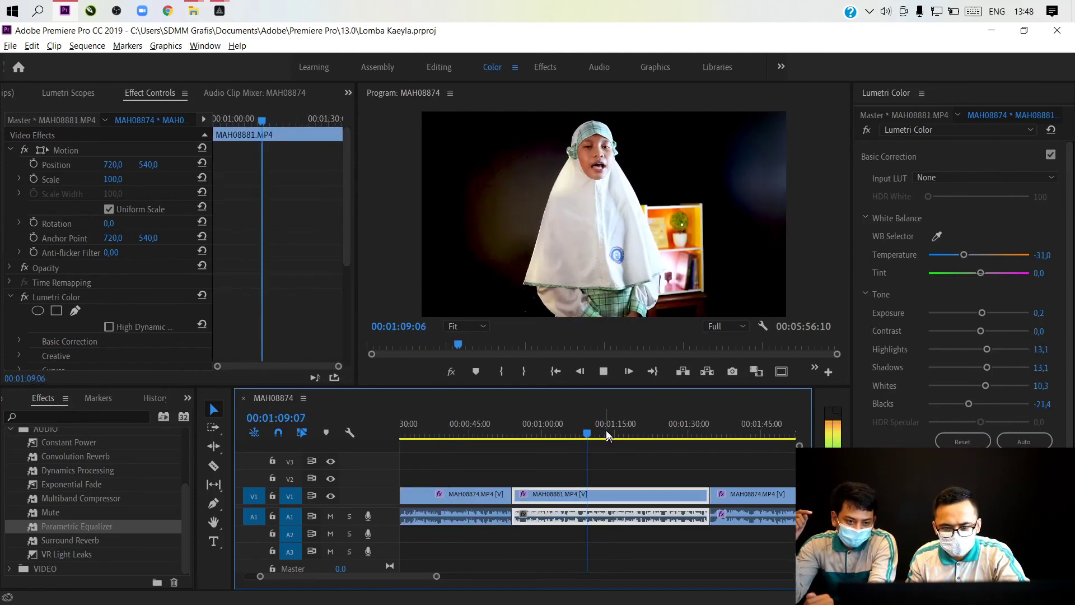
key("space")
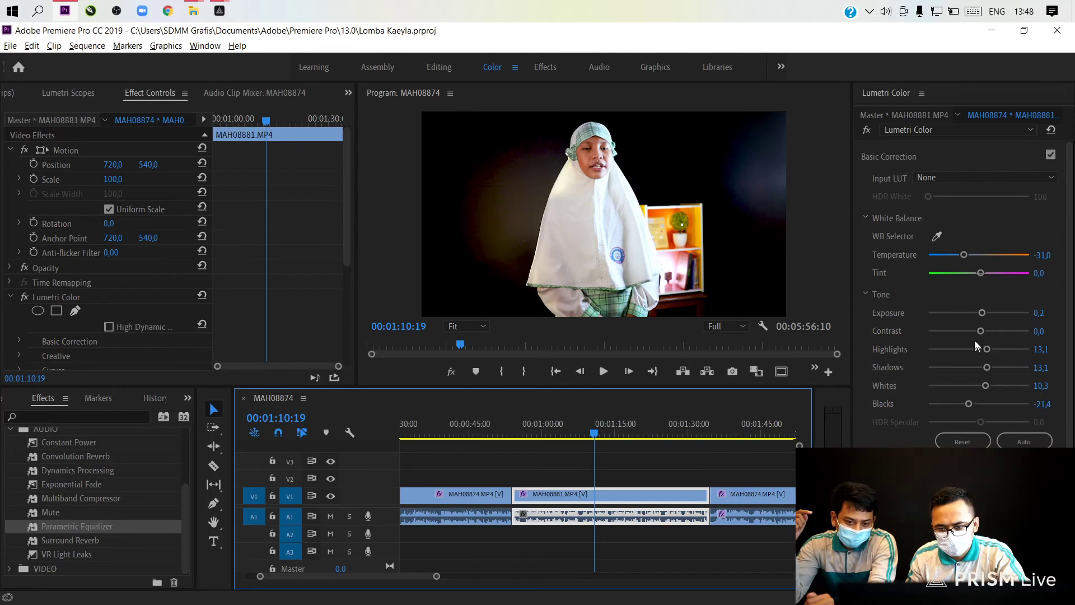
left_click(972, 439)
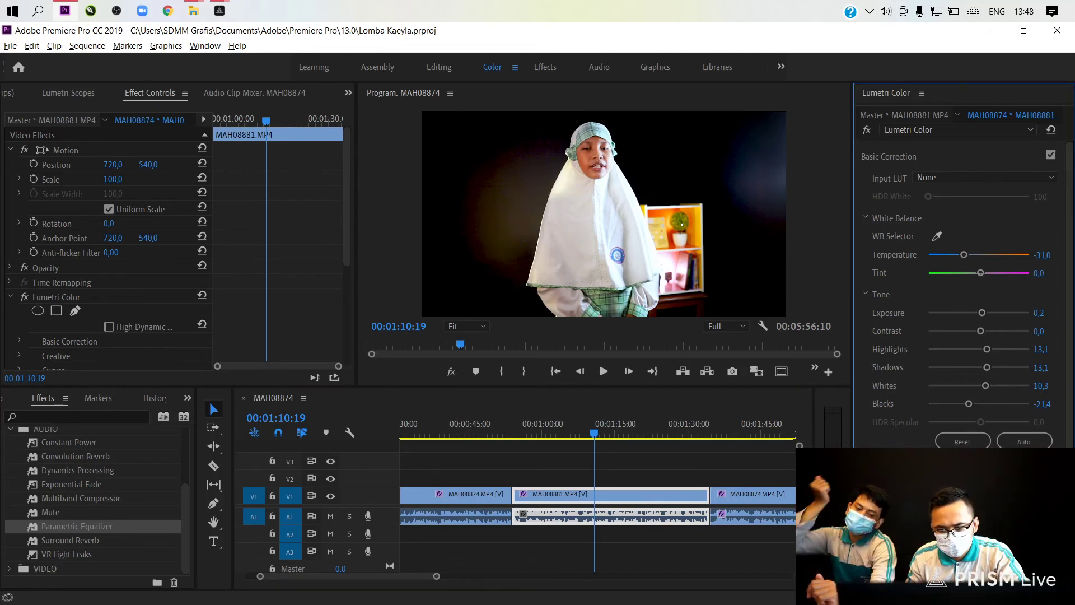
key("space")
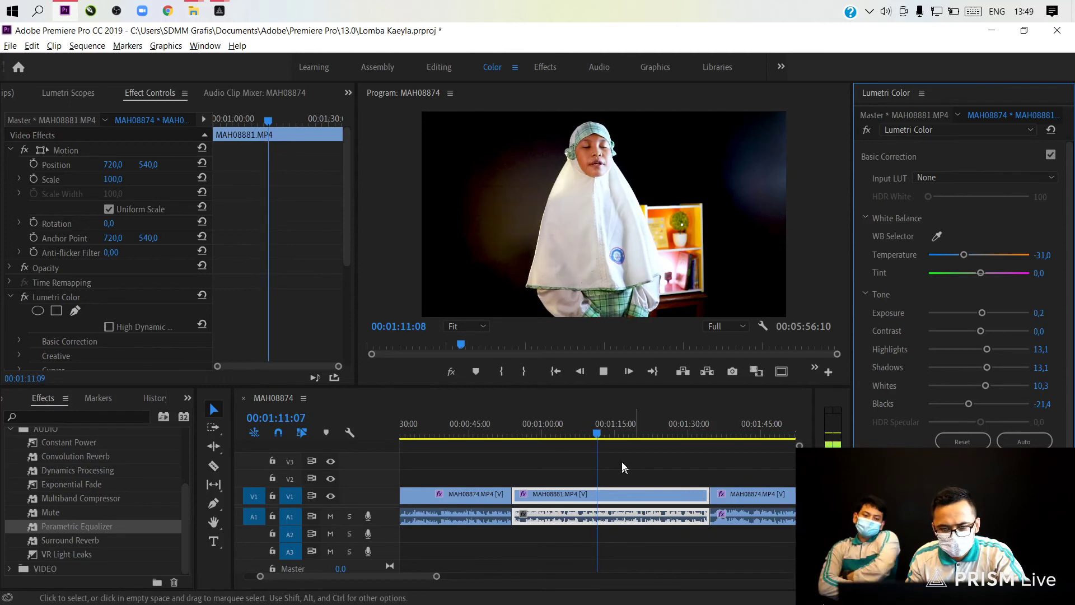
key("space")
left_click(455, 424)
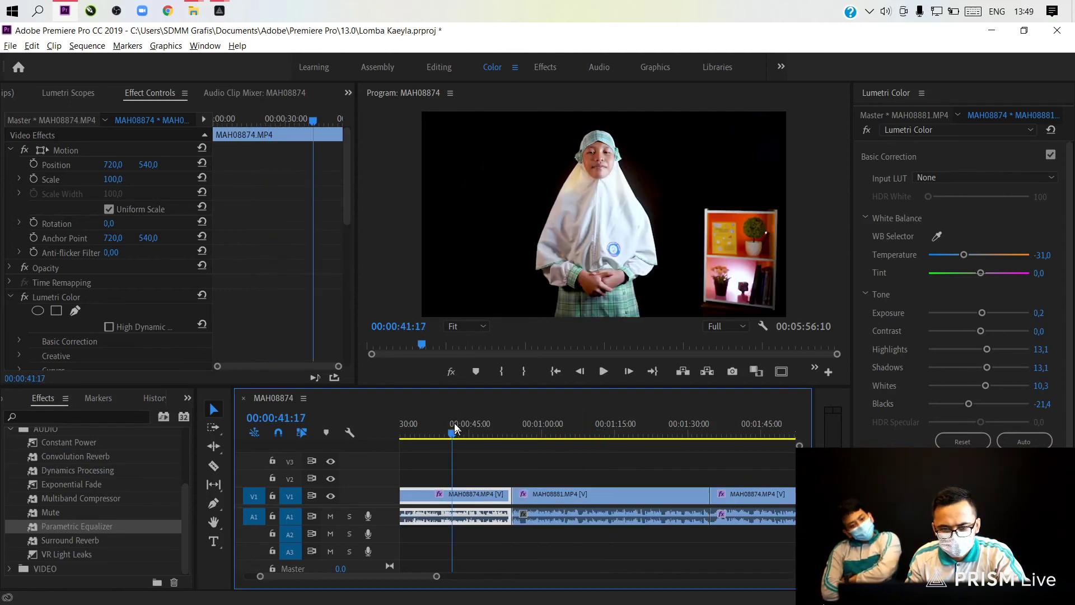
left_click(578, 422)
key("space")
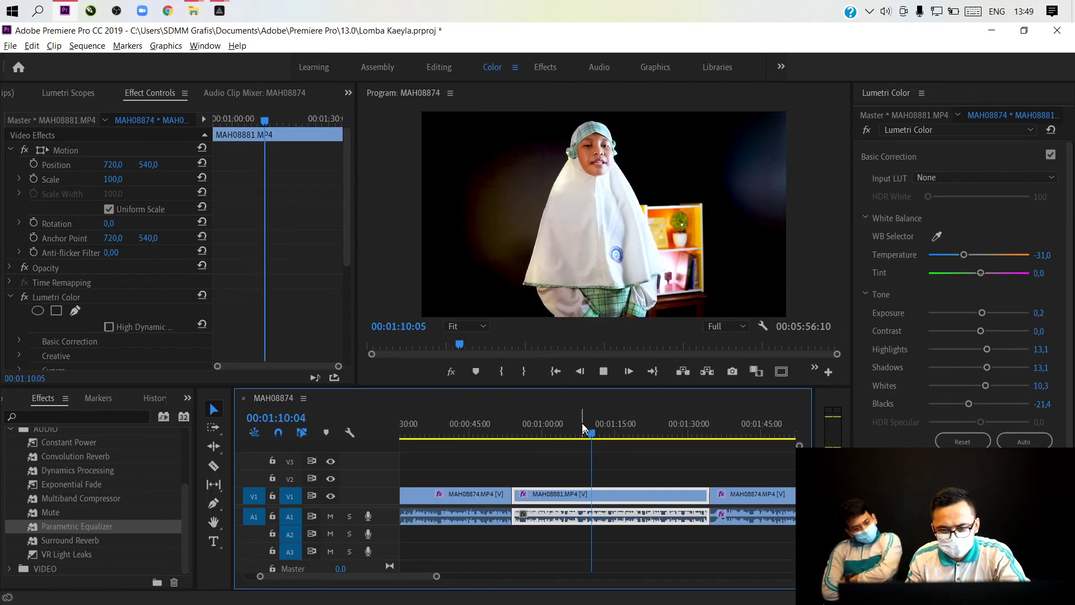
key("space")
left_click(505, 424)
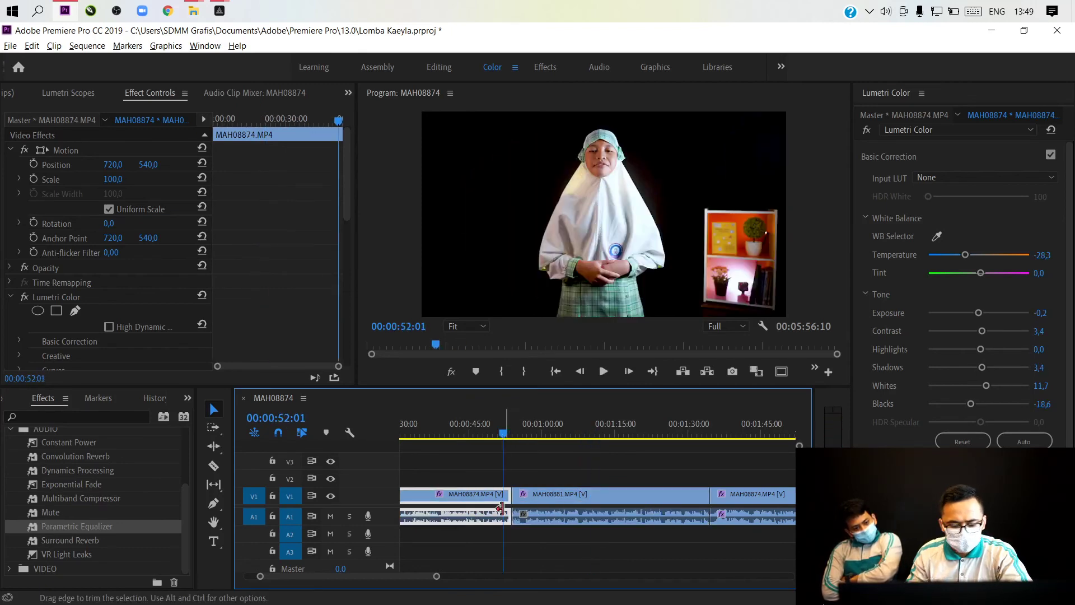
Compare frames on both sides of the cut between MAH08874.MP4 and MAH08881.MP4, then save the project and briefly play from 00:01:01:02
scroll(474, 513, "up", 3)
scroll(480, 513, "up", 3)
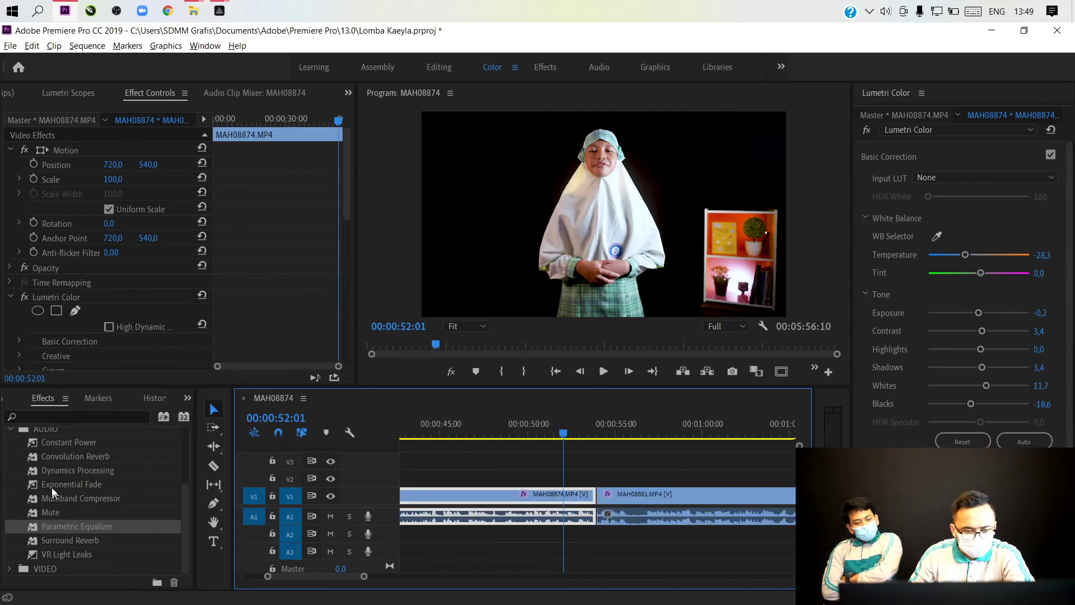
scroll(51, 487, "up", 2)
scroll(119, 466, "up", 3)
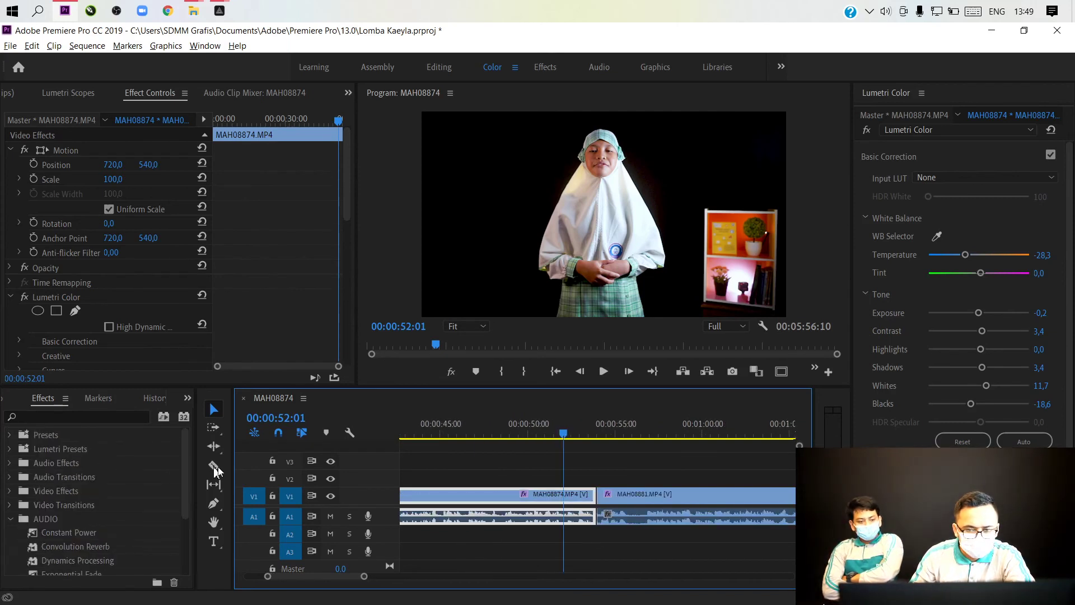
left_click(729, 434)
left_click(492, 435)
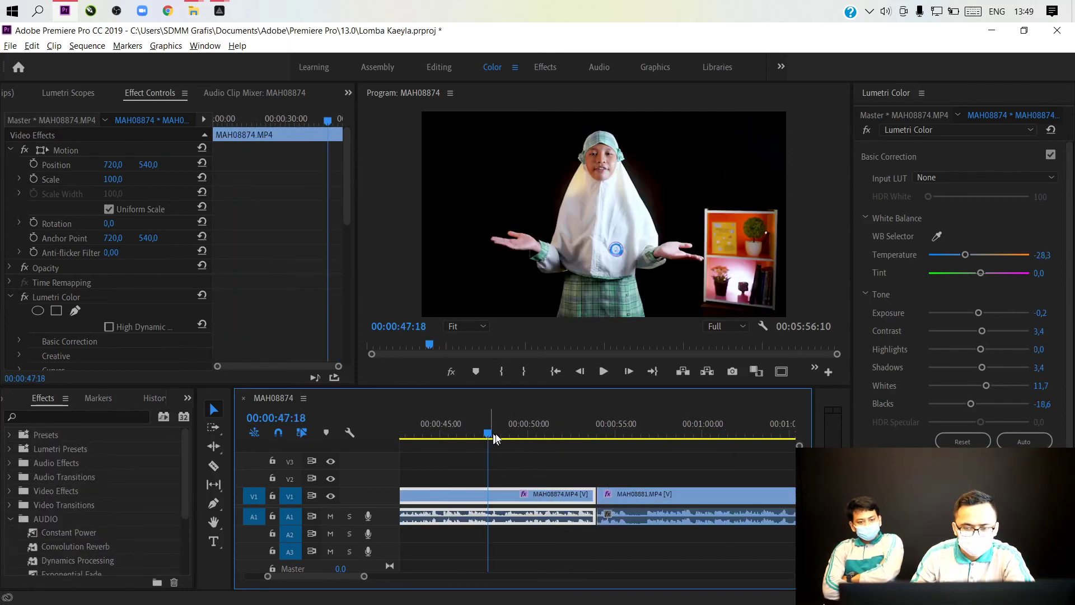
left_click(674, 433)
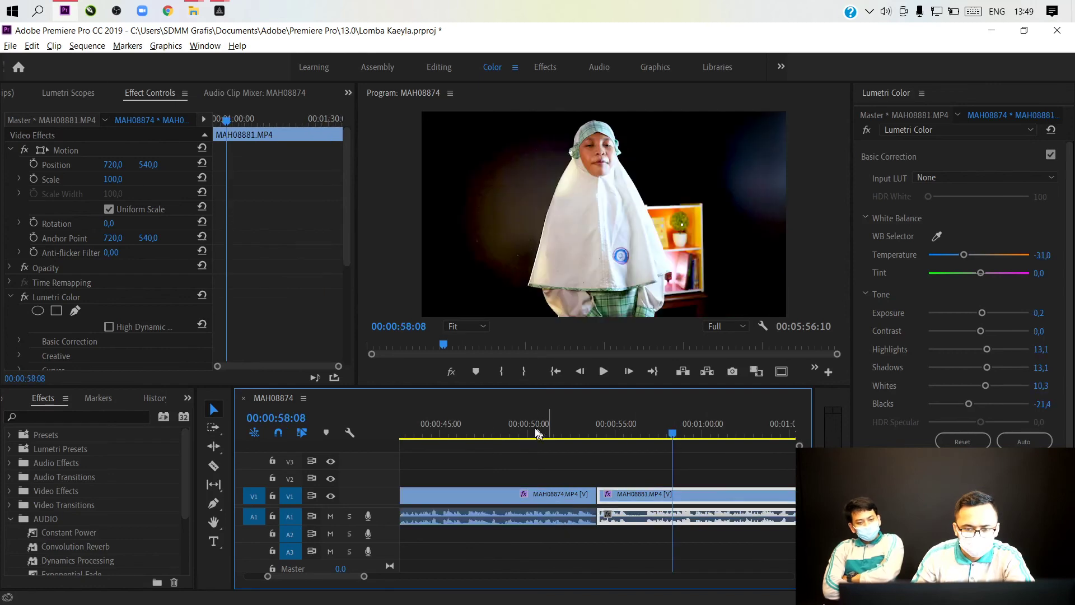
left_click(483, 432)
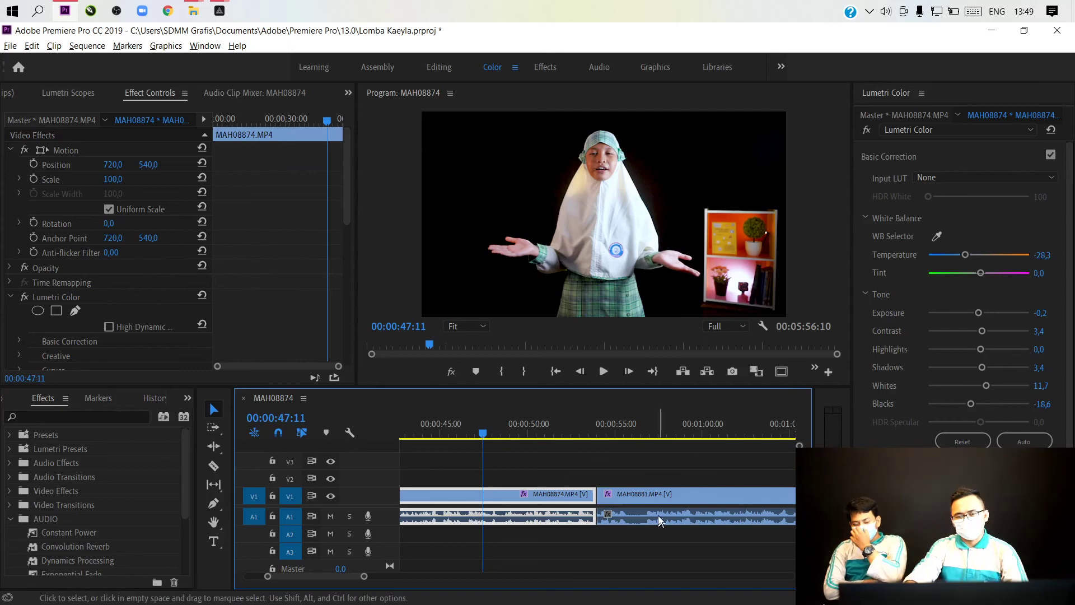
left_click(722, 424)
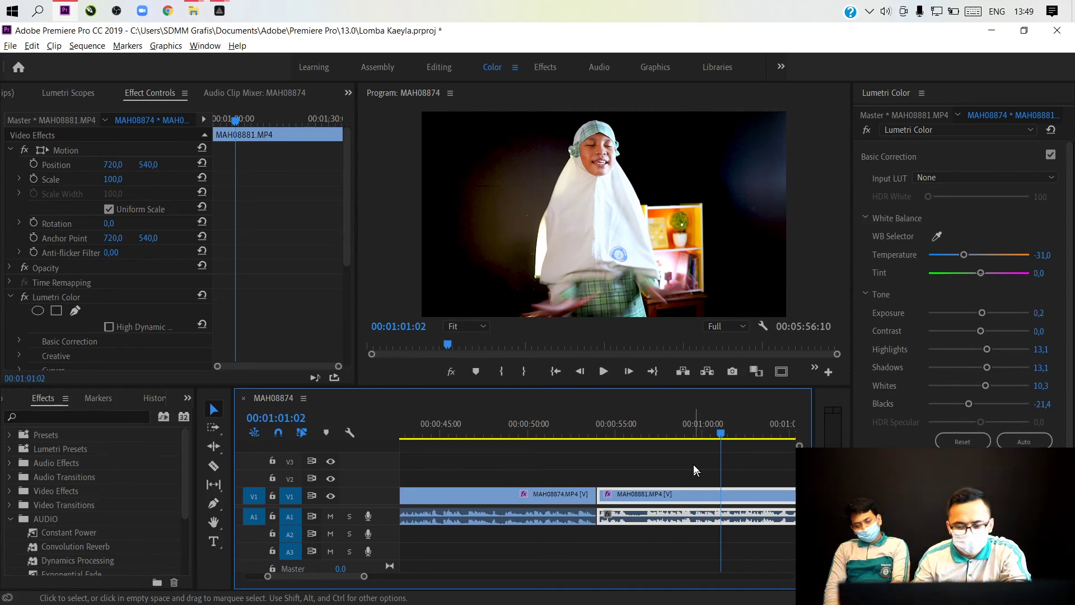
key("ctrl+s")
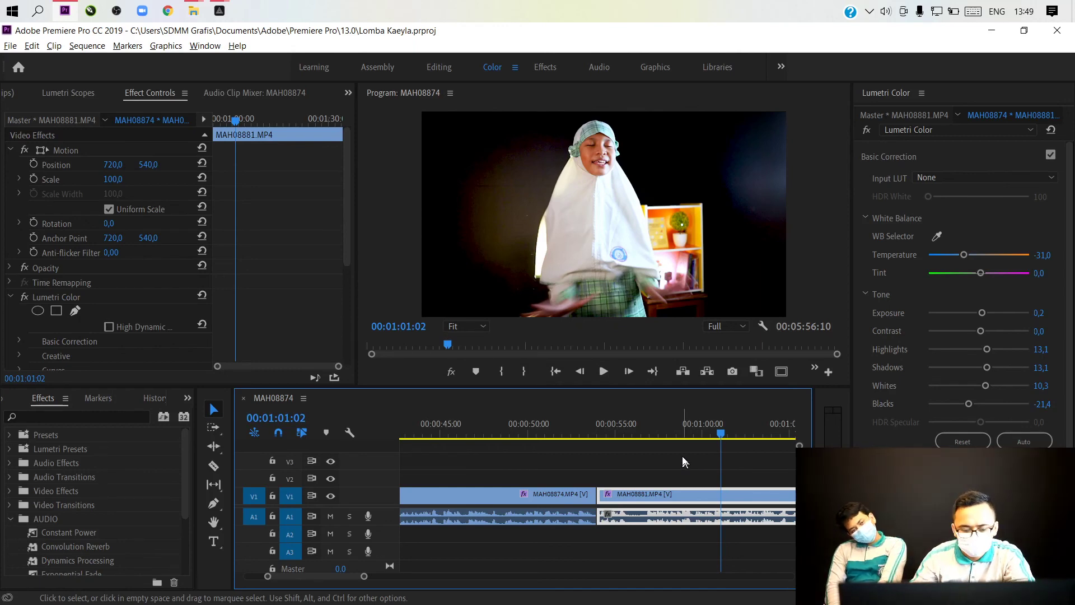
key("space")
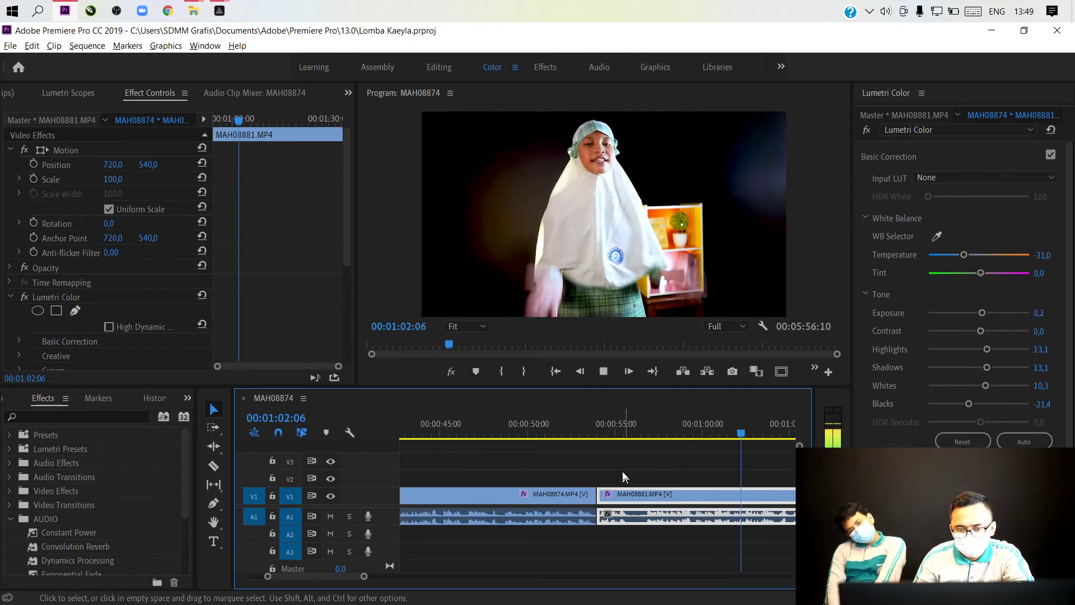
Apply a Cross Dissolve video transition at the cut between MAH08874.MP4 and MAH08881.MP4
left_click(588, 435)
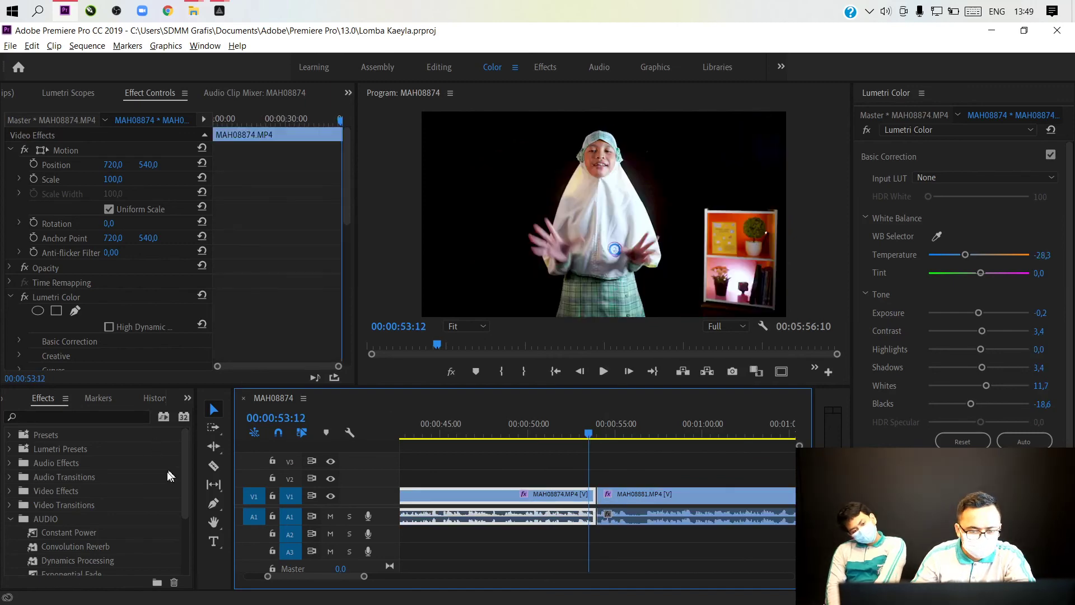
scroll(142, 516, "down", 2)
scroll(143, 522, "down", 1)
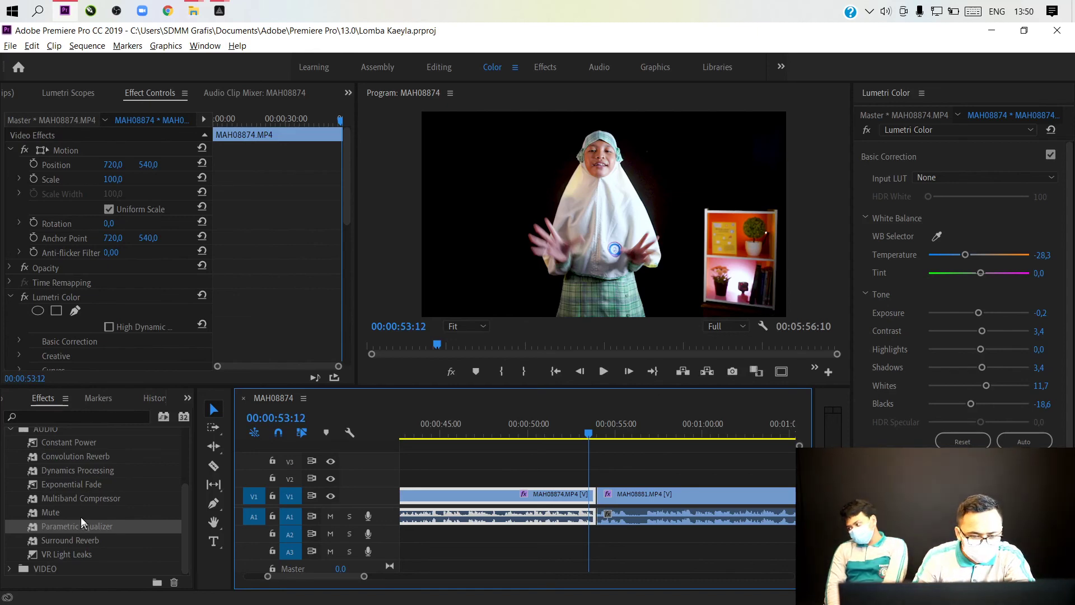
scroll(75, 500, "up", 1)
scroll(75, 501, "down", 1)
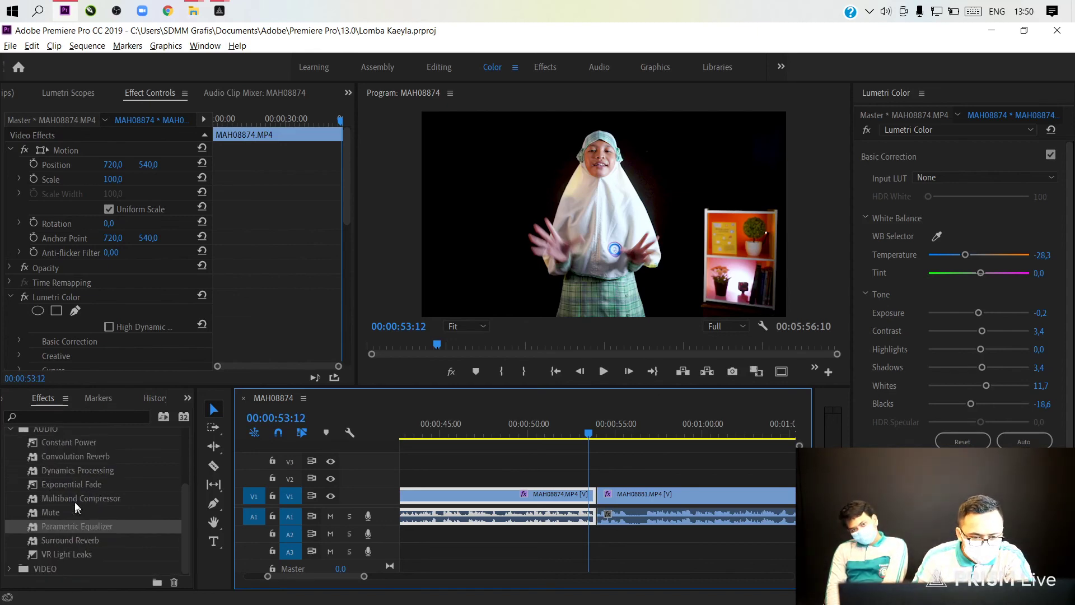
left_click(10, 568)
scroll(35, 526, "down", 3)
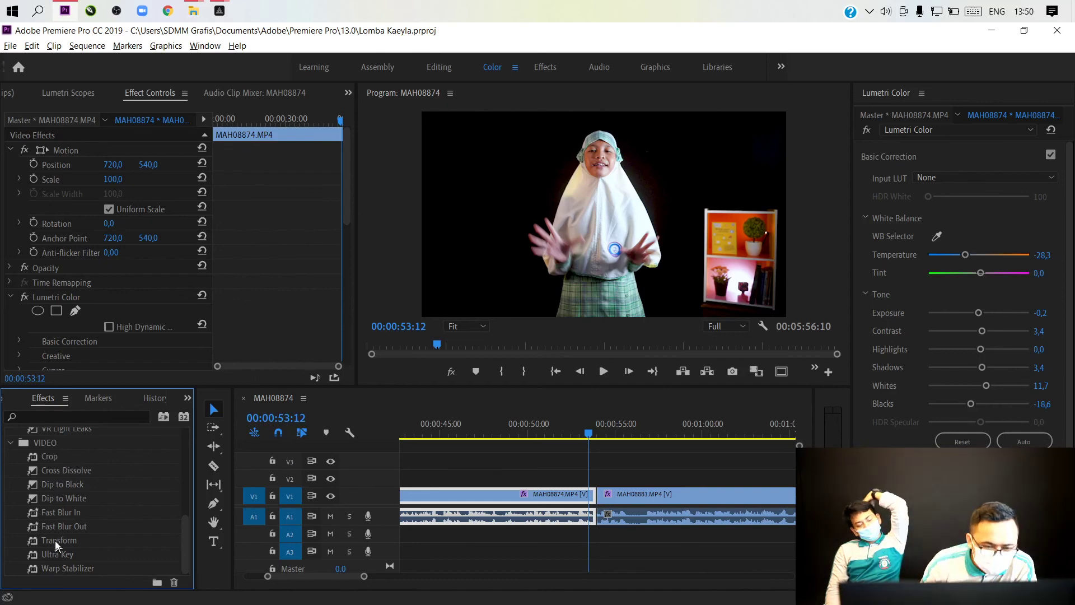
scroll(47, 486, "up", 3)
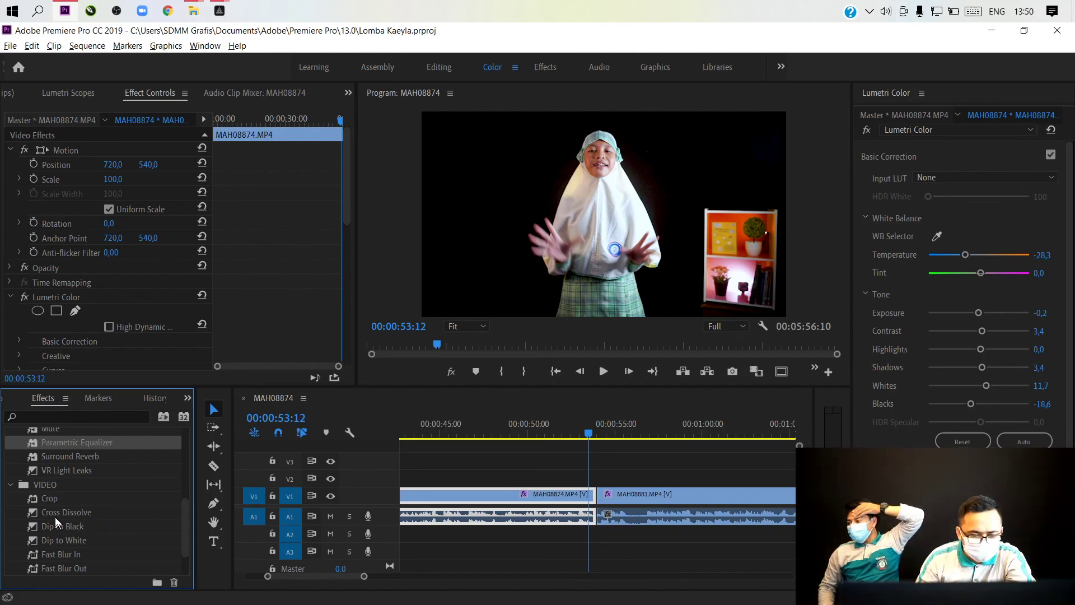
left_click_drag(61, 512, 599, 495)
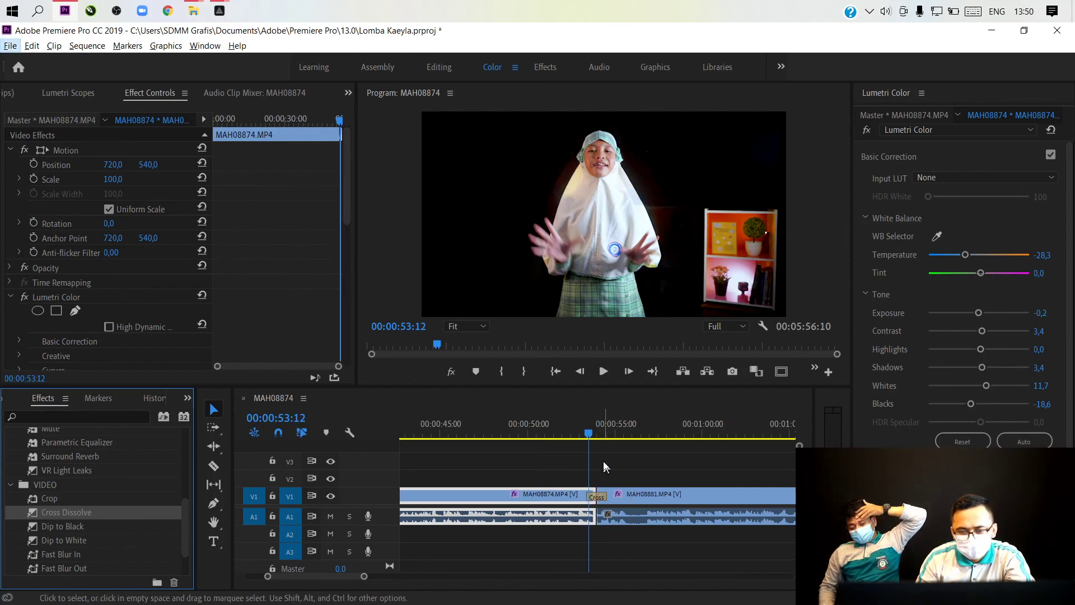
Preview the Cross Dissolve several times, starting from just before the cut at about 00:00:53
key("alt+space")
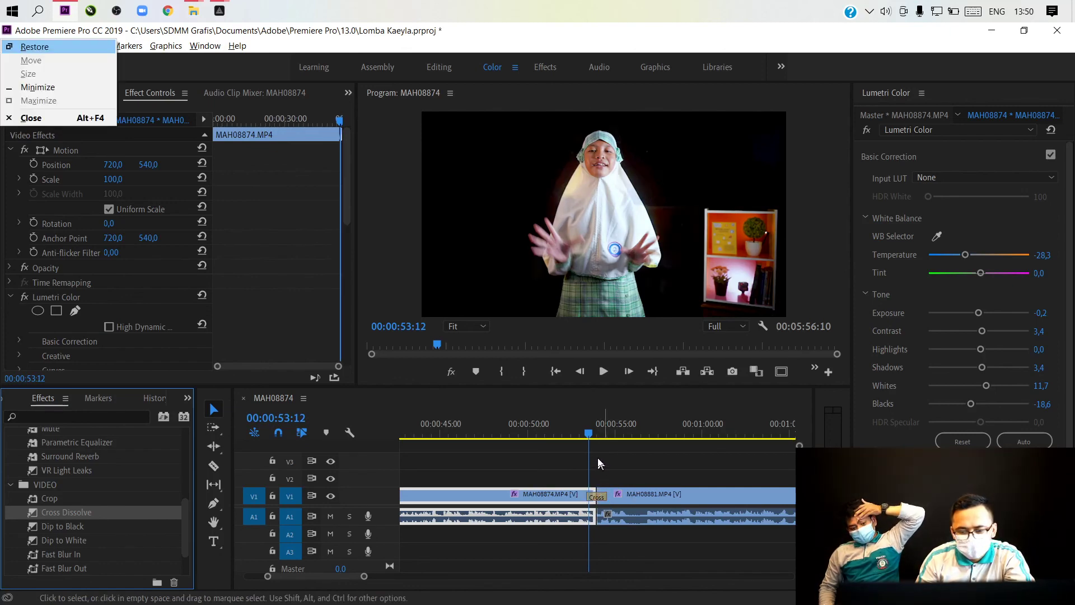
left_click(600, 375)
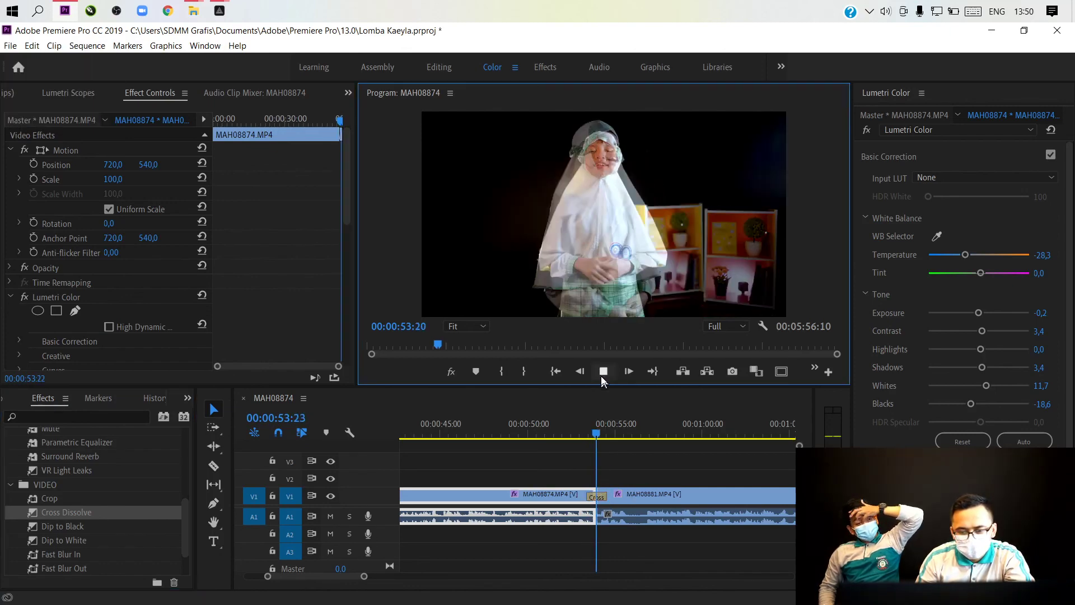
left_click(600, 376)
left_click(586, 423)
key("space")
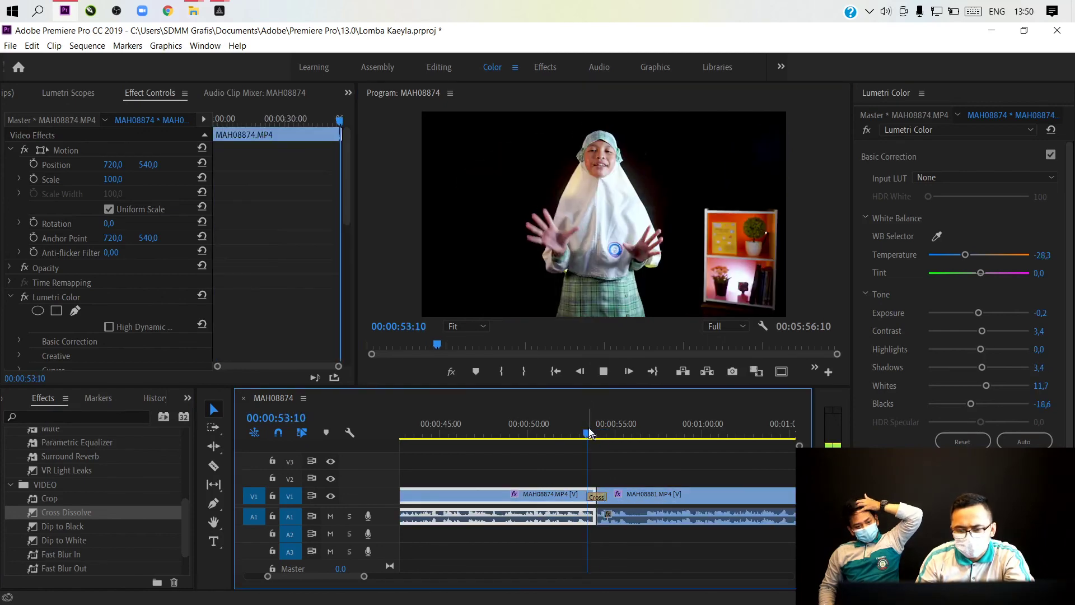
left_click(586, 428)
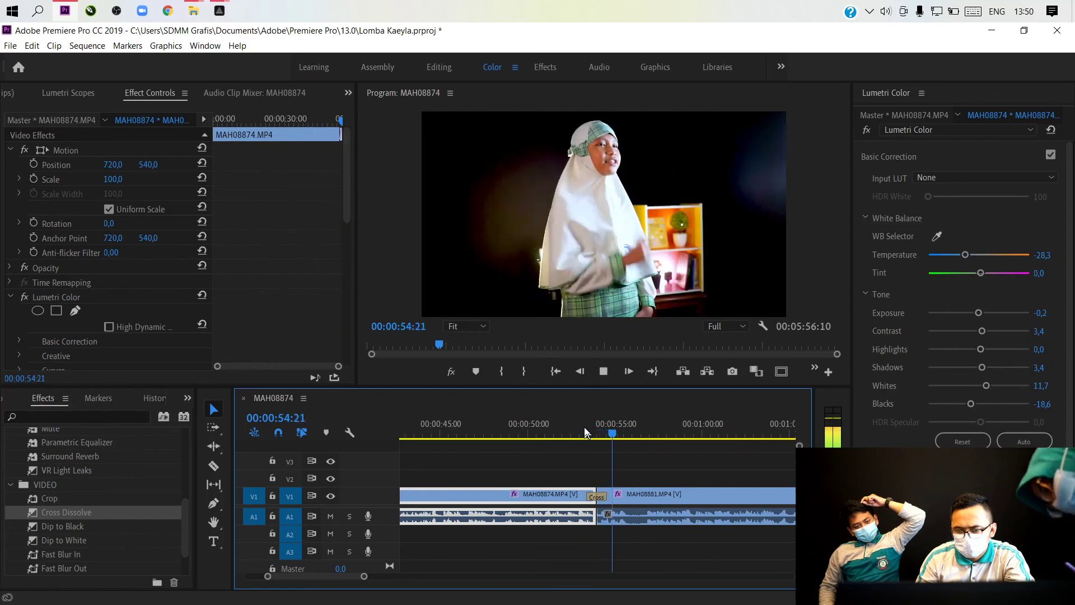
key("space")
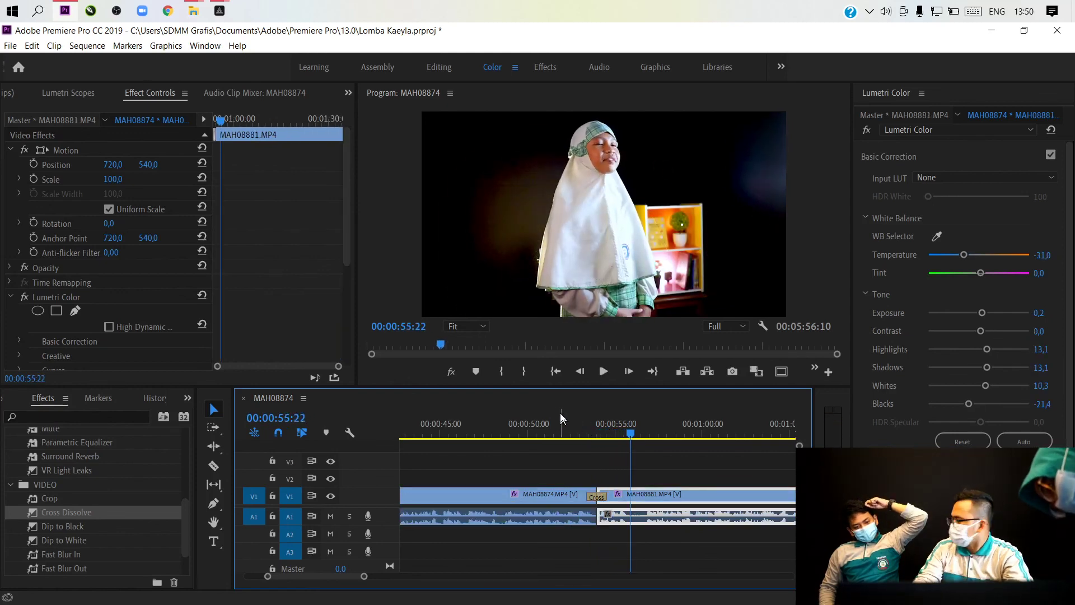
left_click(582, 423)
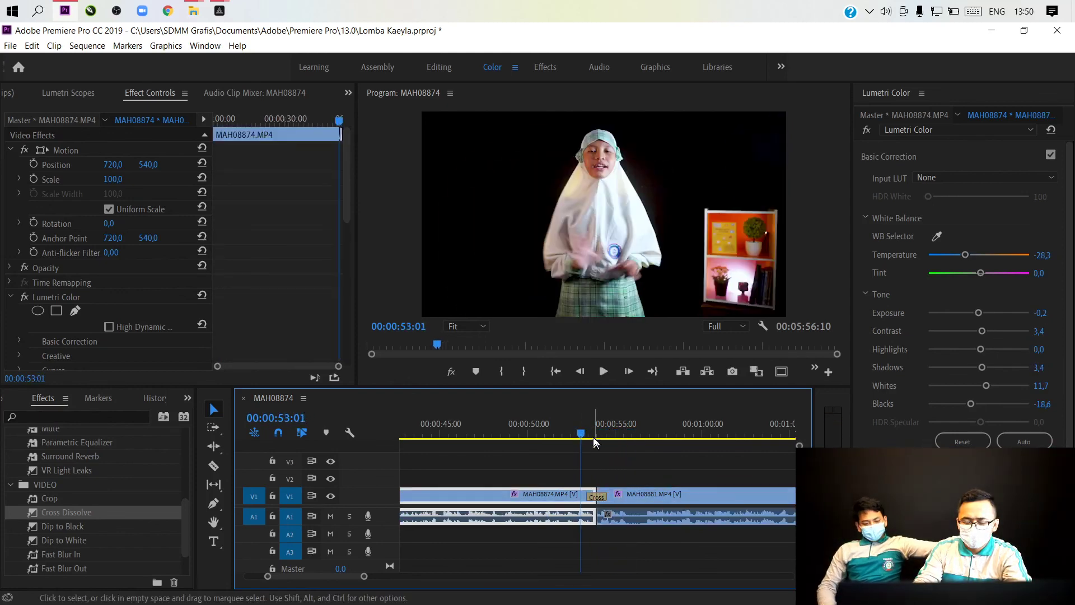
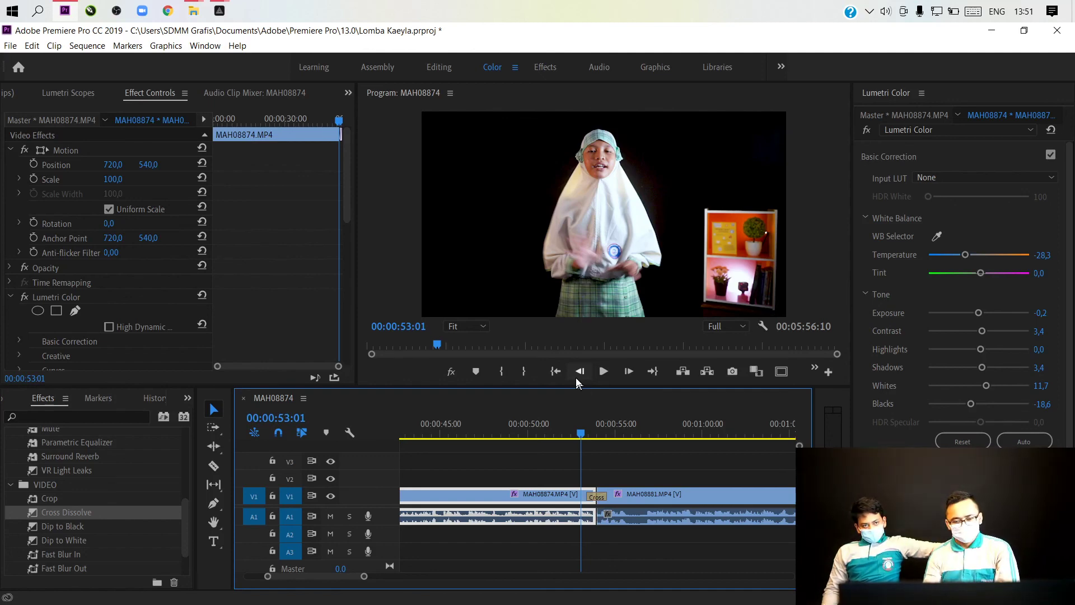
key("space")
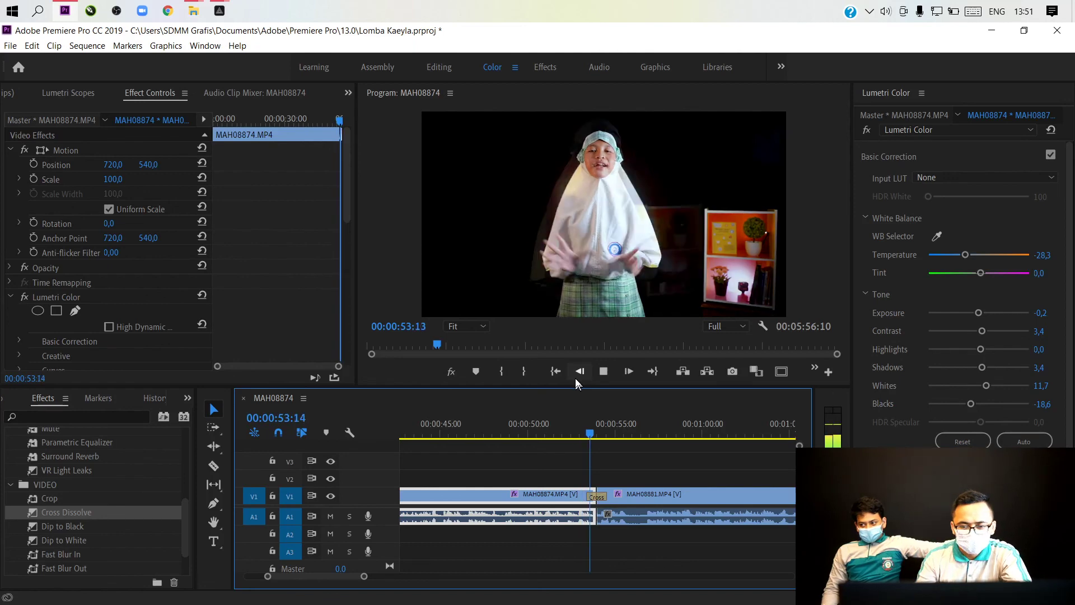
key("space")
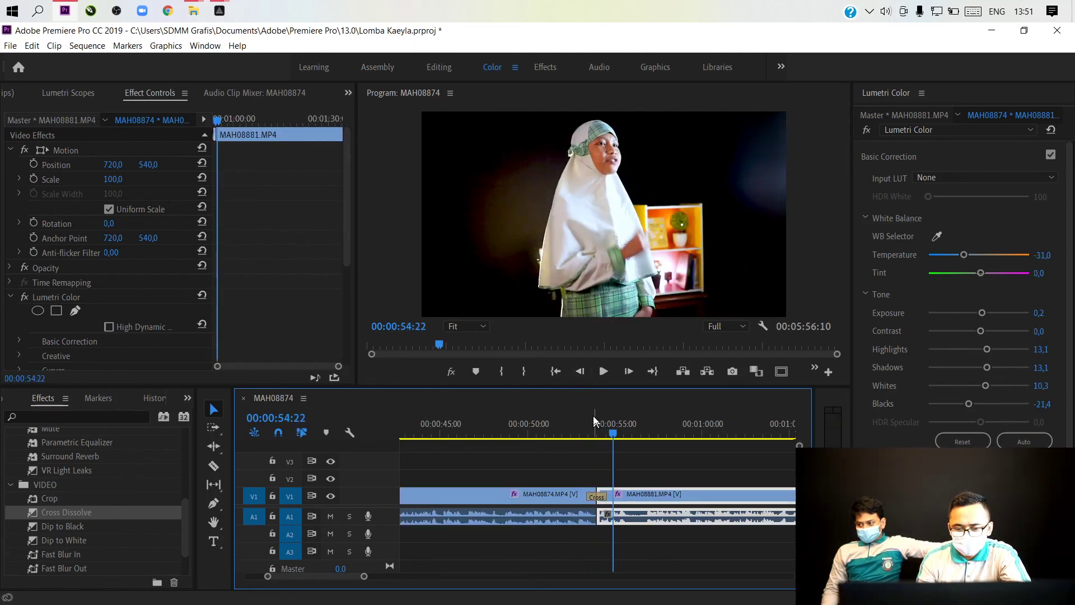
Replay the dissolve from about 00:00:53:10 and stop the playback at its midpoint, 00:00:53:24
left_click(588, 430)
scroll(596, 532, "up", 2)
scroll(481, 534, "up", 3)
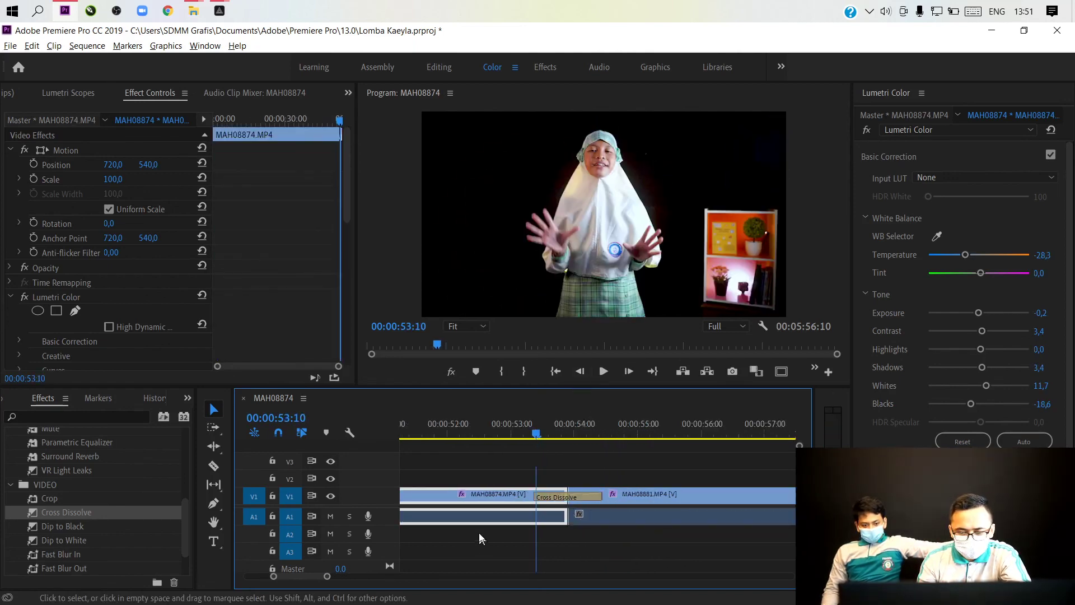
key("space")
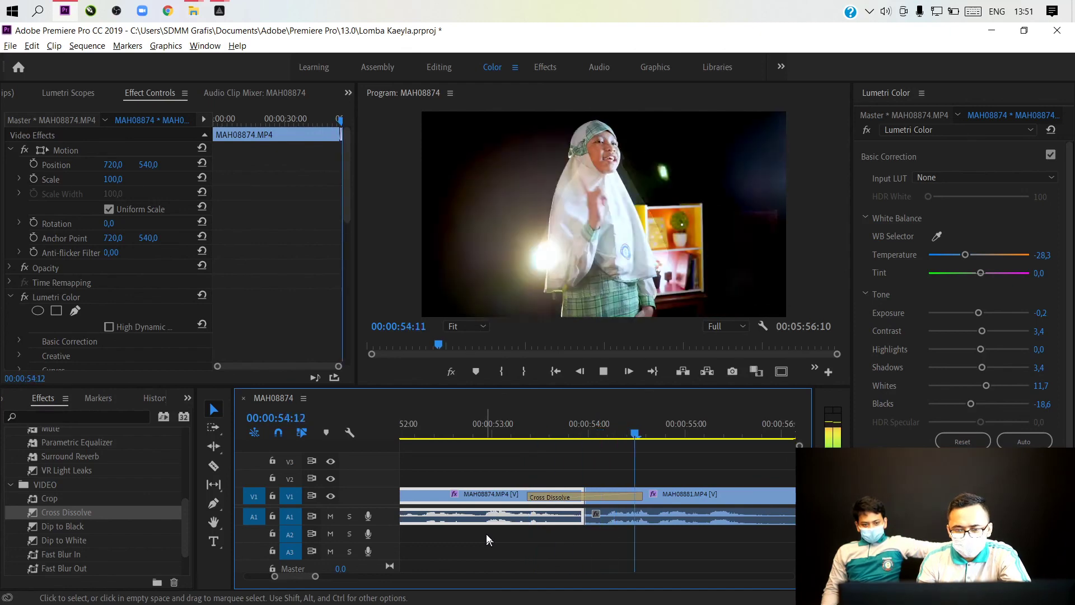
left_click(541, 430)
key("space")
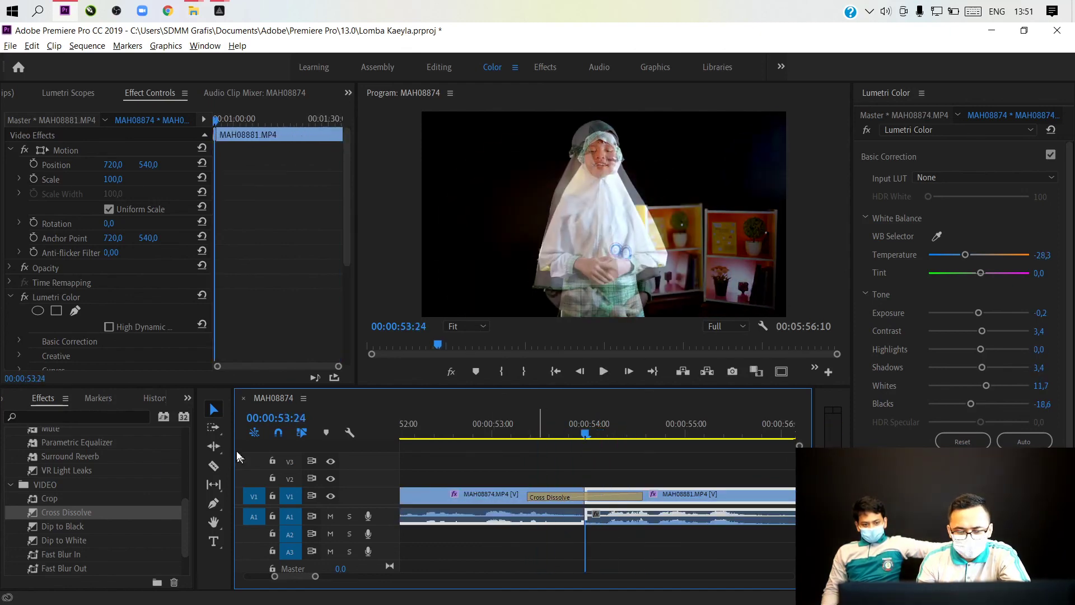
Add an Exponential Fade to the audio cut between MAH08874.MP4 and MAH08881.MP4, and return the playhead to 00:00:53:02
scroll(67, 470, "up", 3)
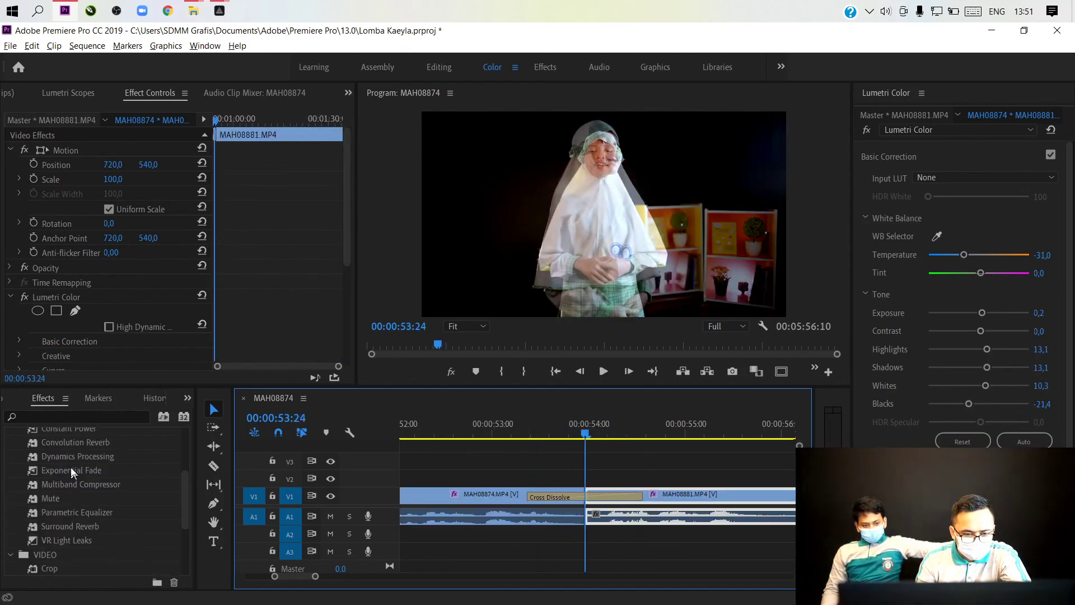
left_click_drag(71, 469, 609, 525)
left_click(500, 435)
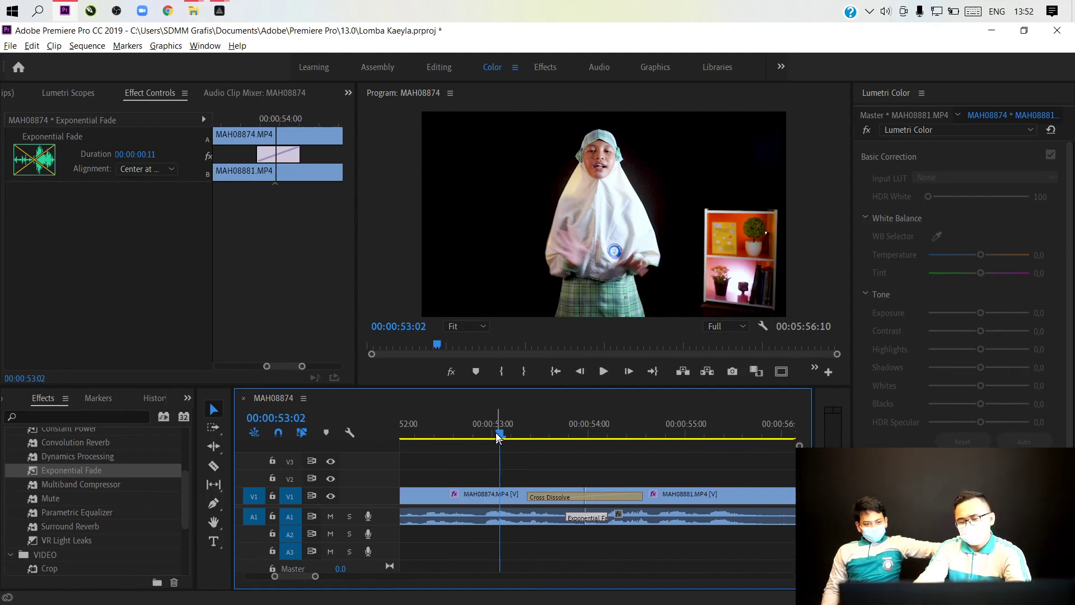
Play the cut between MAH08874.MP4 and MAH08881.MP4 twice with its video and audio transitions, stopping at 00:00:53:20
key("space")
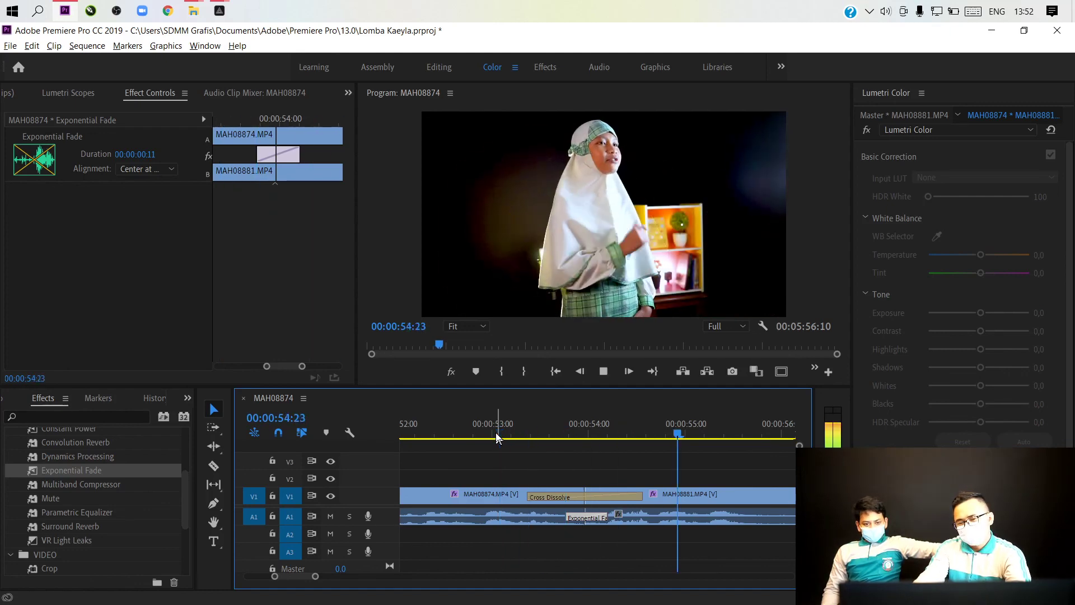
left_click(497, 437)
key("space")
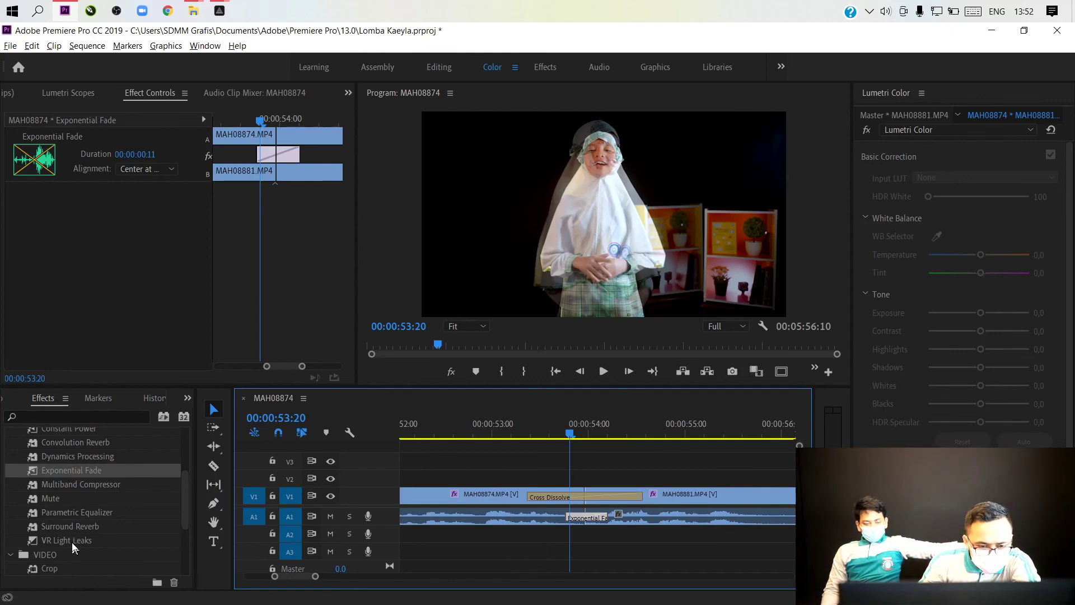
Try VR Light Leaks in place of the Cross Dissolve at the cut, and undo it
left_click_drag(73, 540, 577, 497)
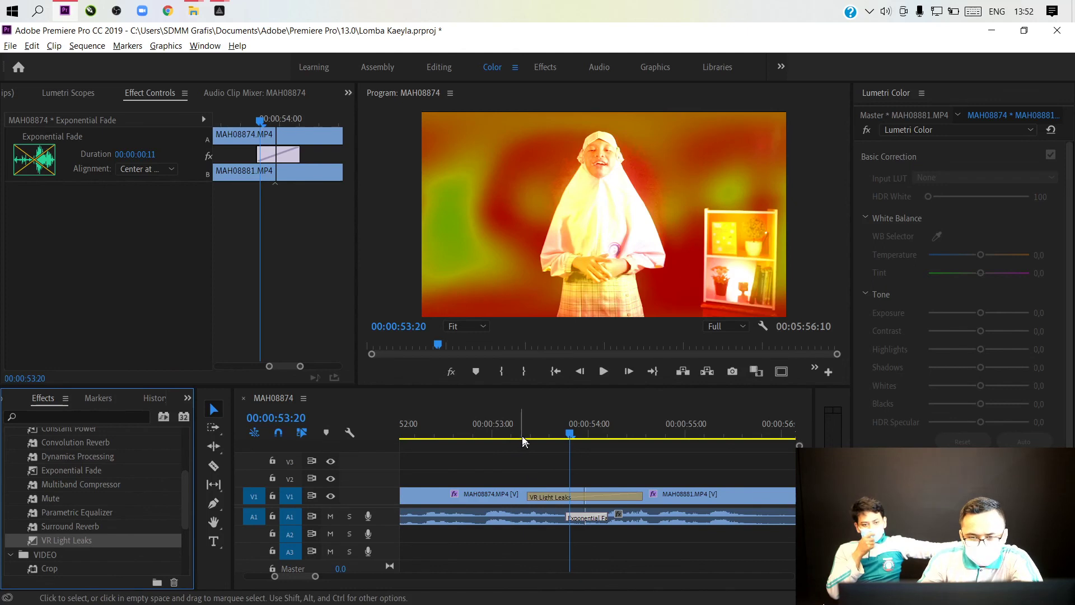
key("ctrl+z")
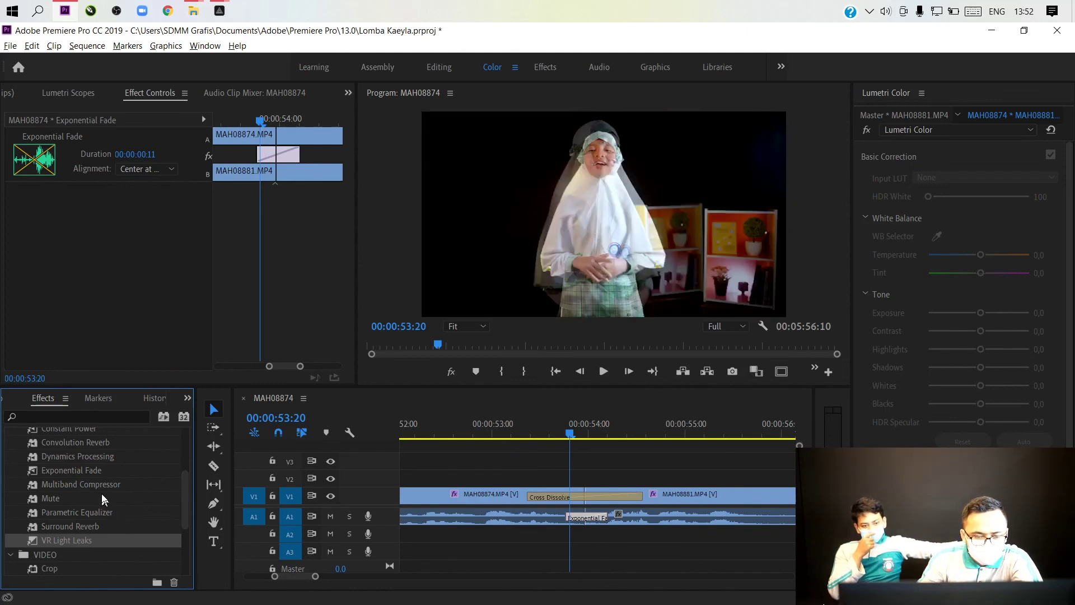
Replace the Cross Dissolve at the cut with Dip to Black and shorten the transition to 00:00:00:22
scroll(89, 476, "down", 3)
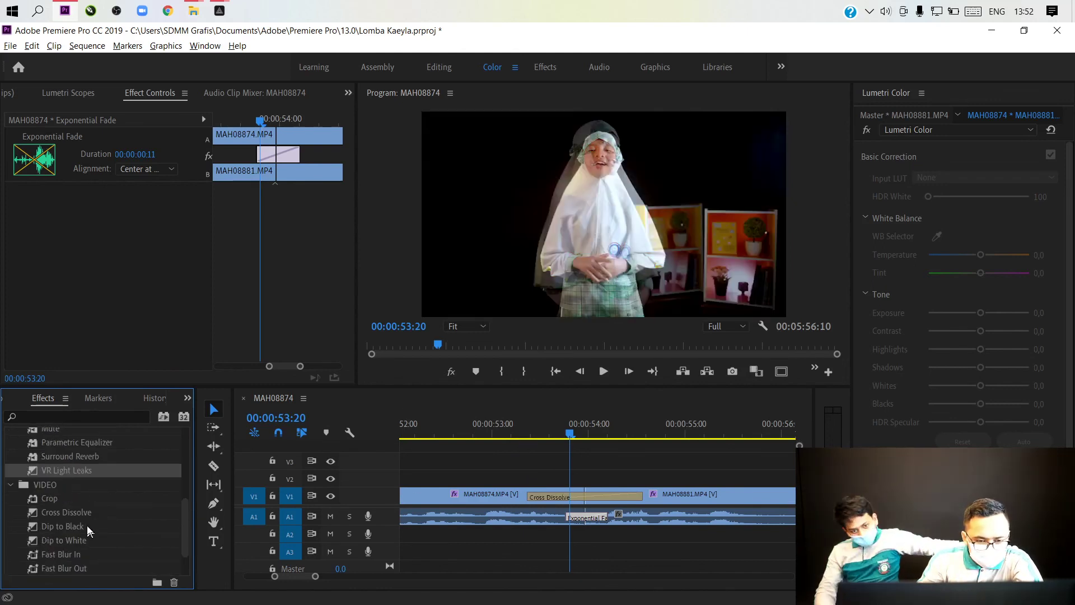
left_click_drag(86, 525, 541, 498)
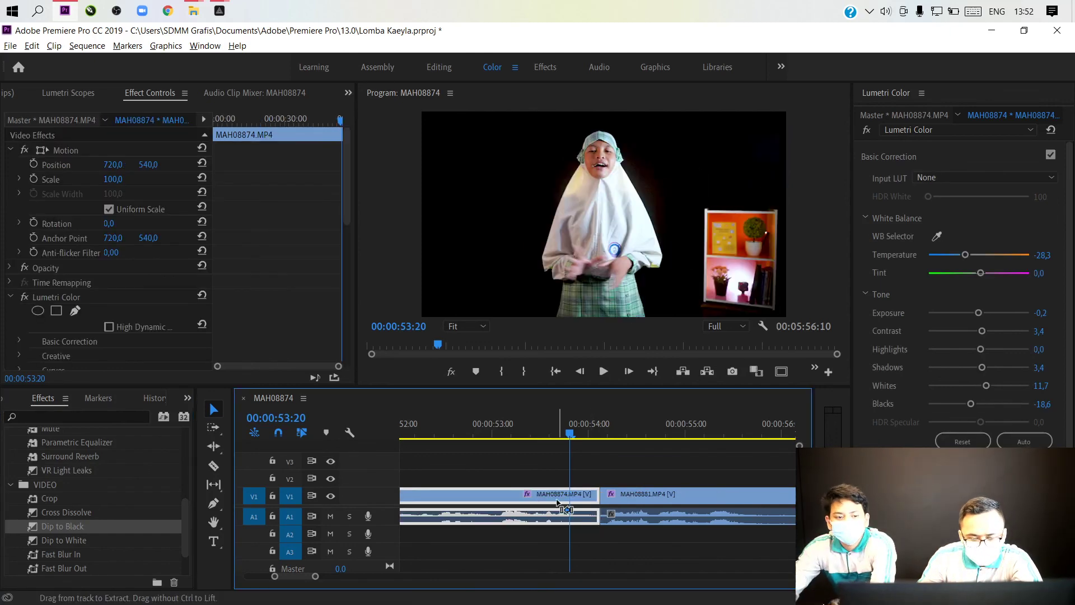
key("ctrl+z")
left_click(539, 499)
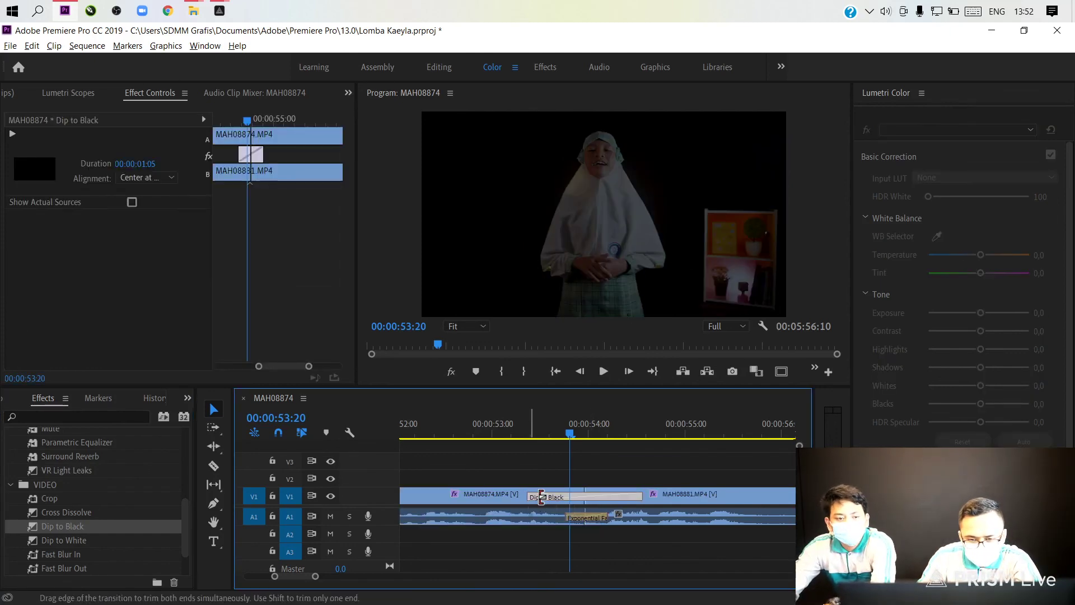
mouse_move(541, 497)
left_mouse_down()
mouse_move(556, 498)
mouse_move(543, 498)
left_mouse_up()
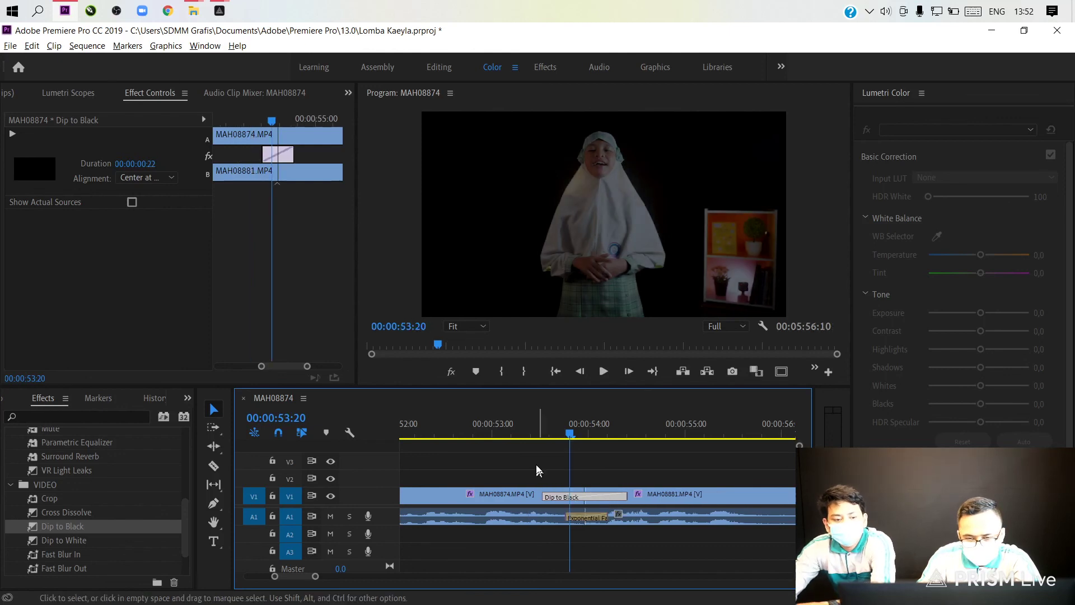
Preview the Dip to Black transition several times, starting from just before it at about 00:00:53:09
left_click(529, 430)
key("space")
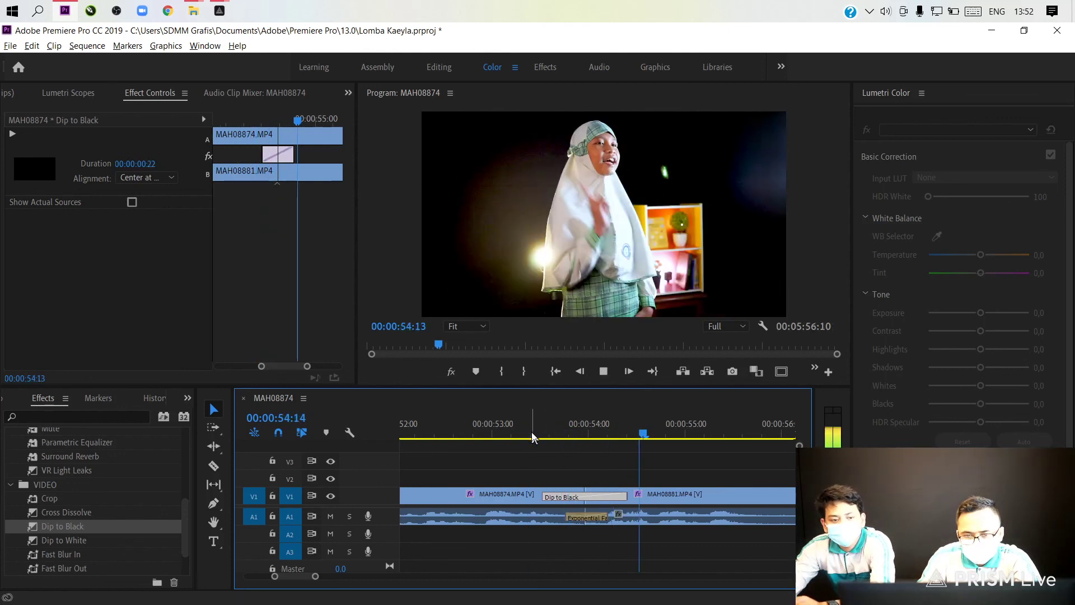
left_click(528, 432)
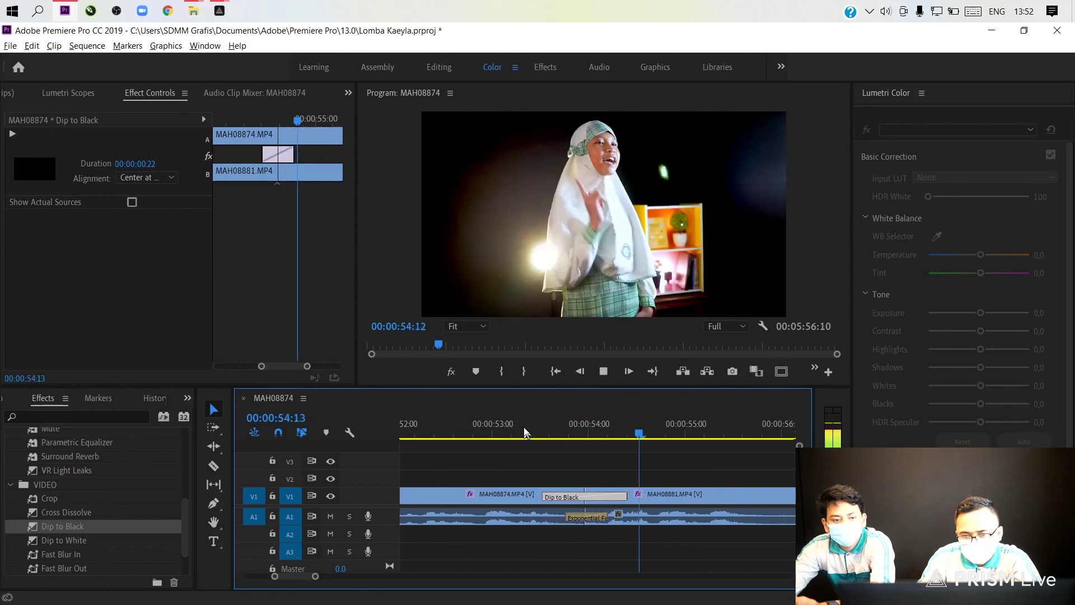
key("space")
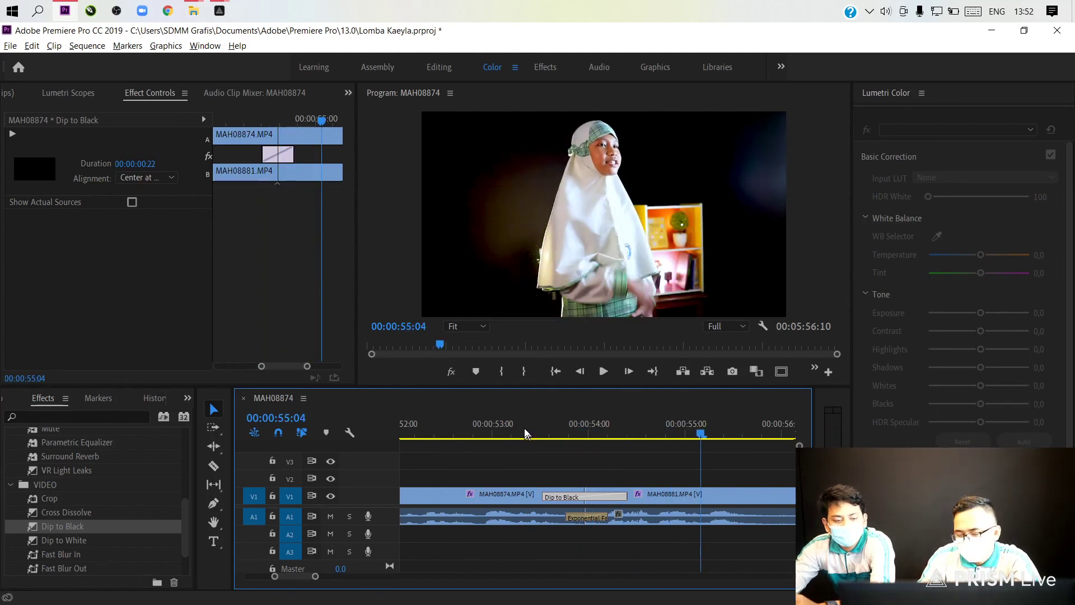
left_click(527, 432)
key("space")
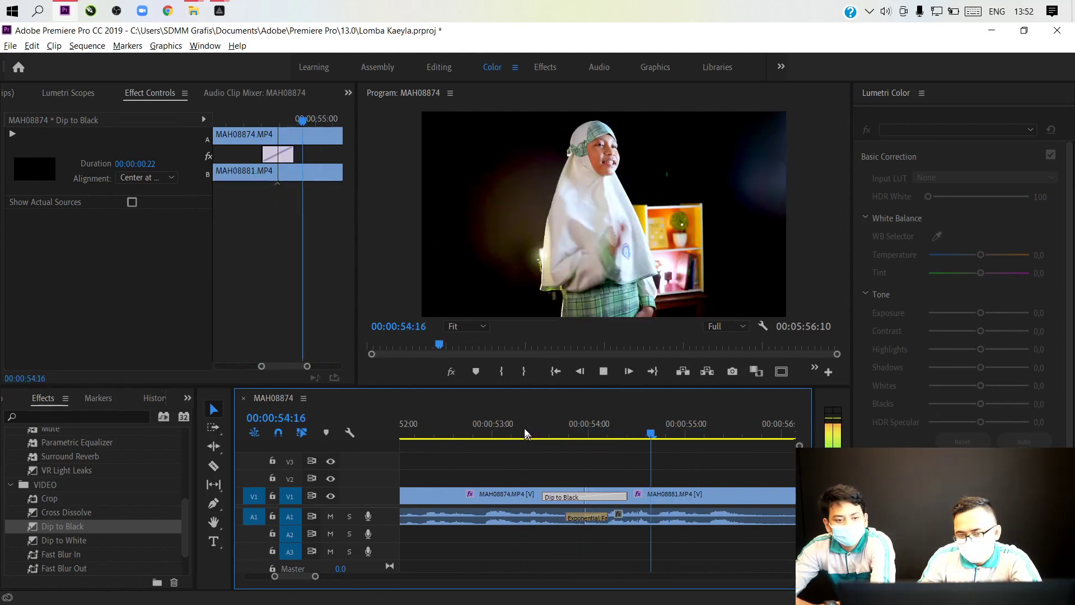
key("space")
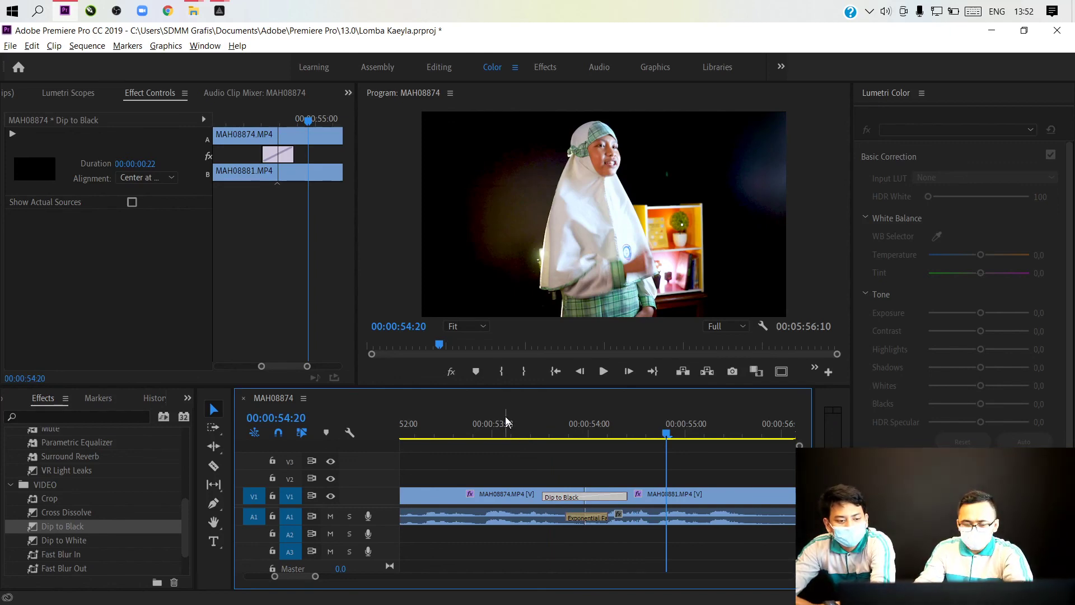
Replace the Dip to Black with a Cross Dissolve, play it from 00:00:53:09, and save the project
left_click_drag(81, 511, 566, 497)
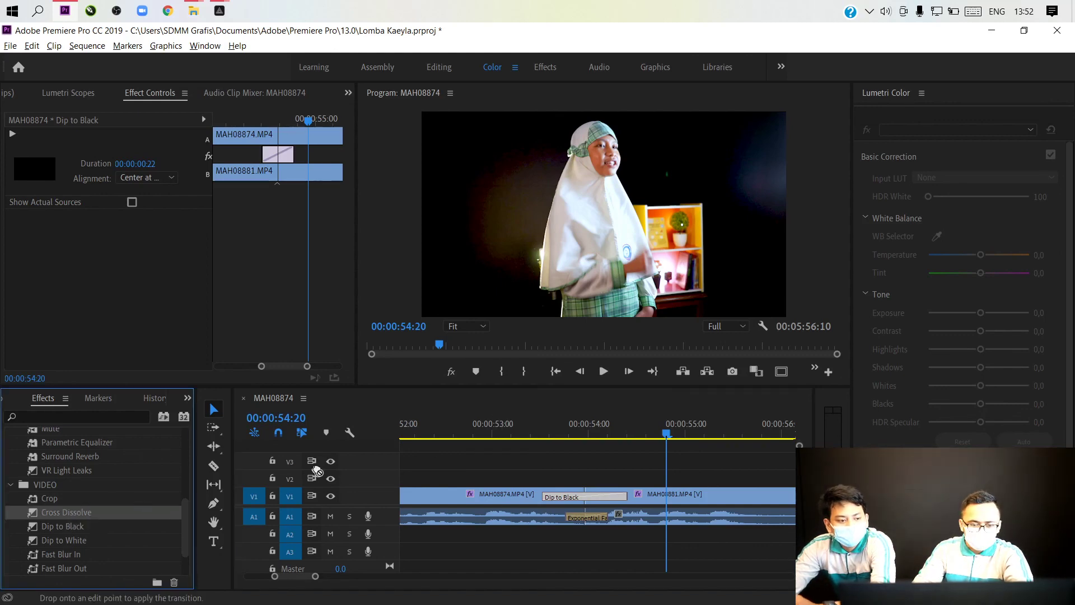
left_click(529, 434)
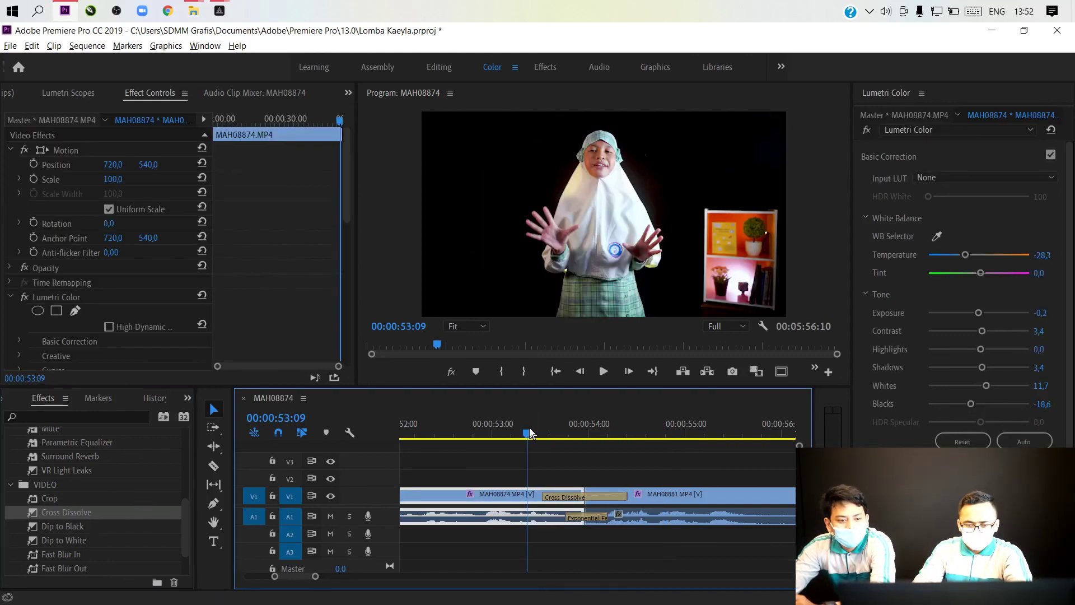
key("space")
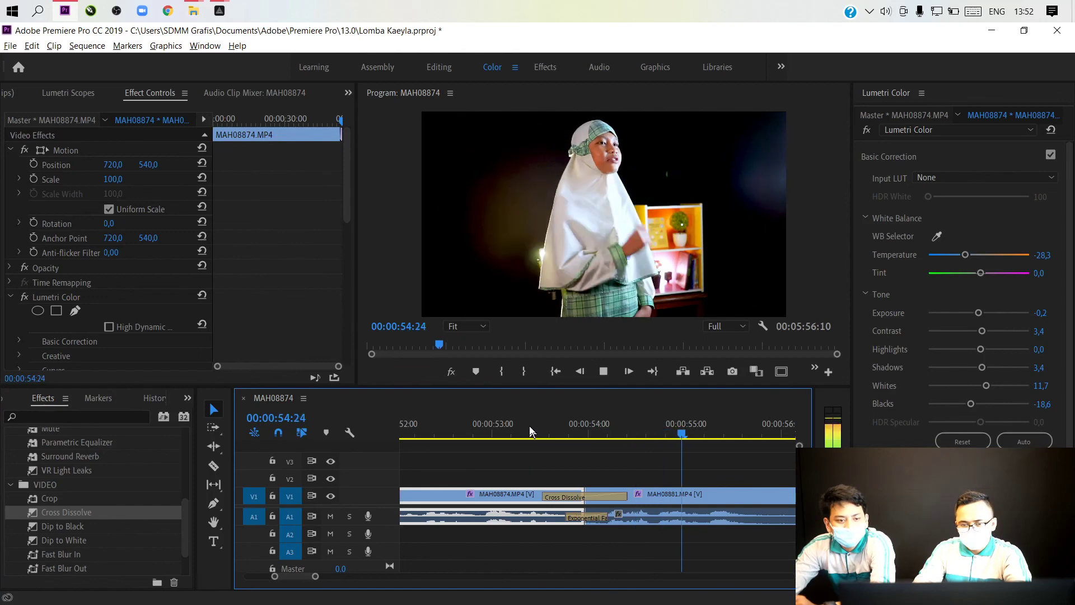
key("space")
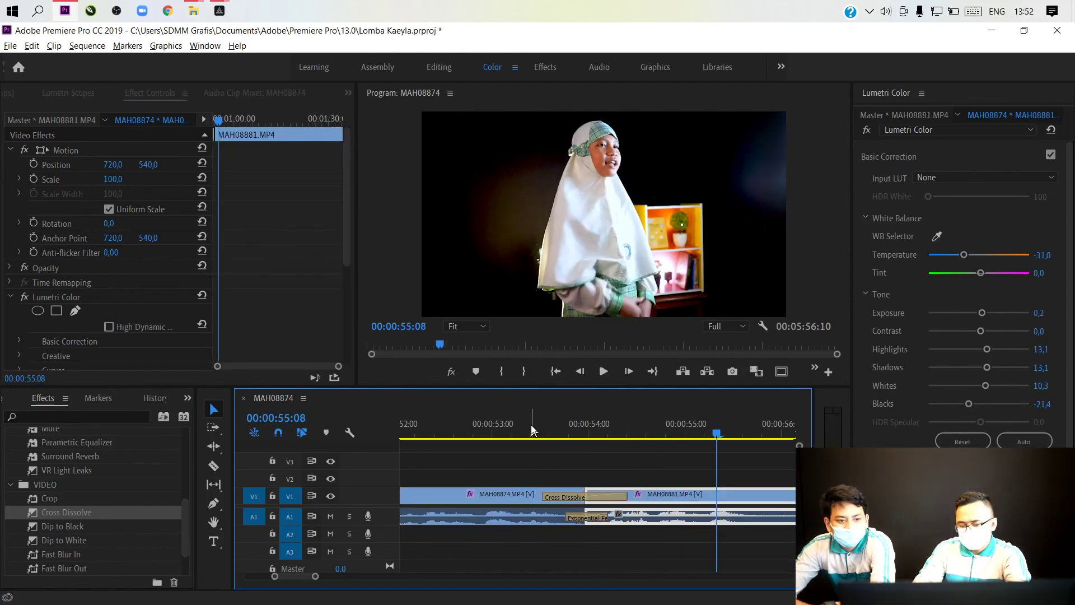
key("ctrl+s")
Replay the Cross Dissolve from 00:00:53:11, and play again from 00:00:53:01 on into MAH08881.MP4 up to 00:01:01:24
left_click(538, 436)
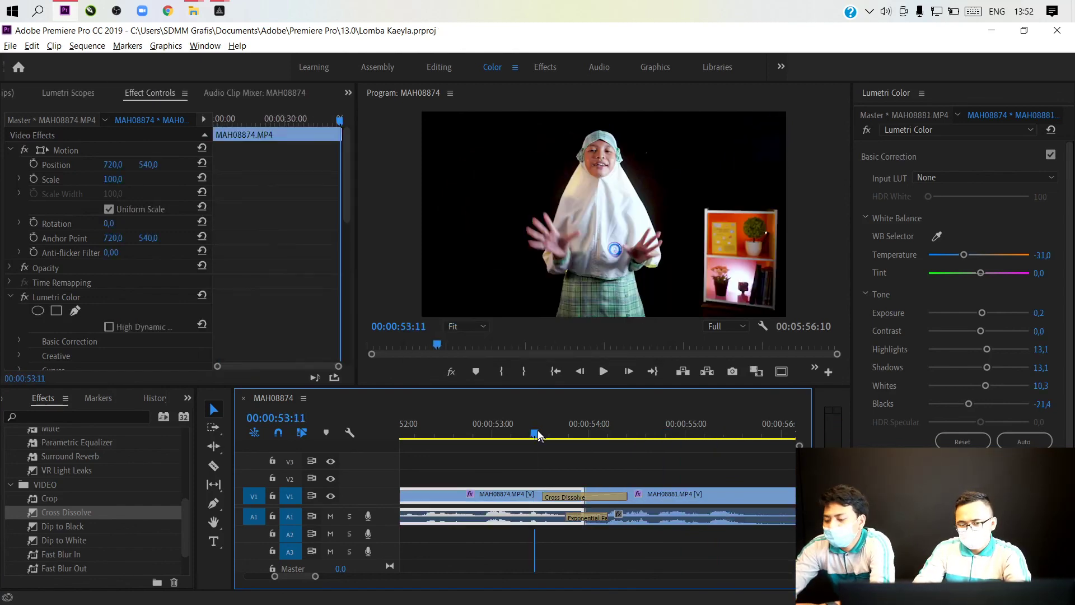
key("space")
key("space")
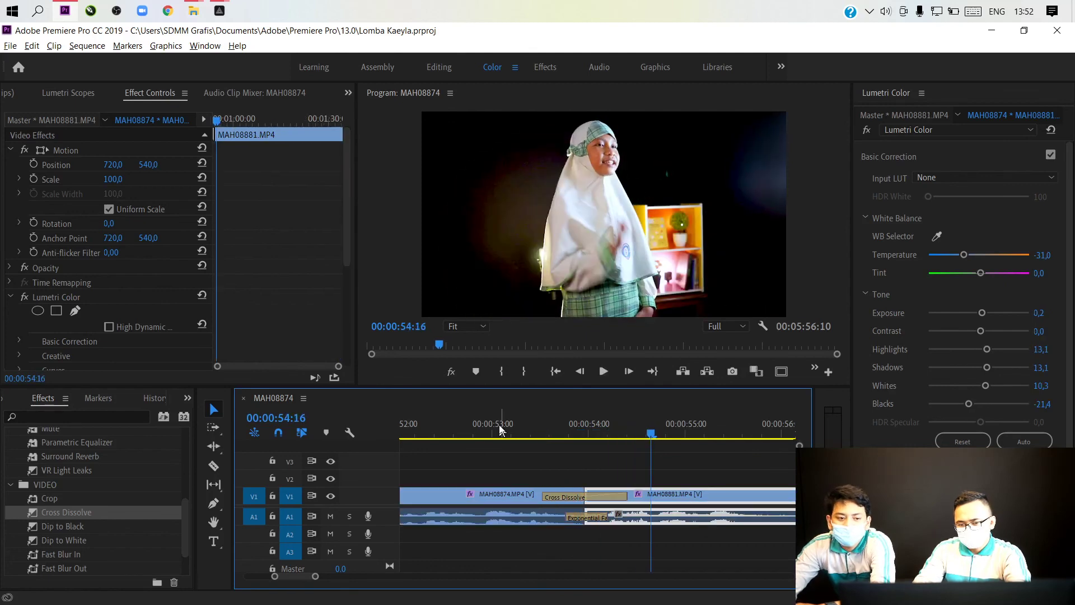
left_click(496, 436)
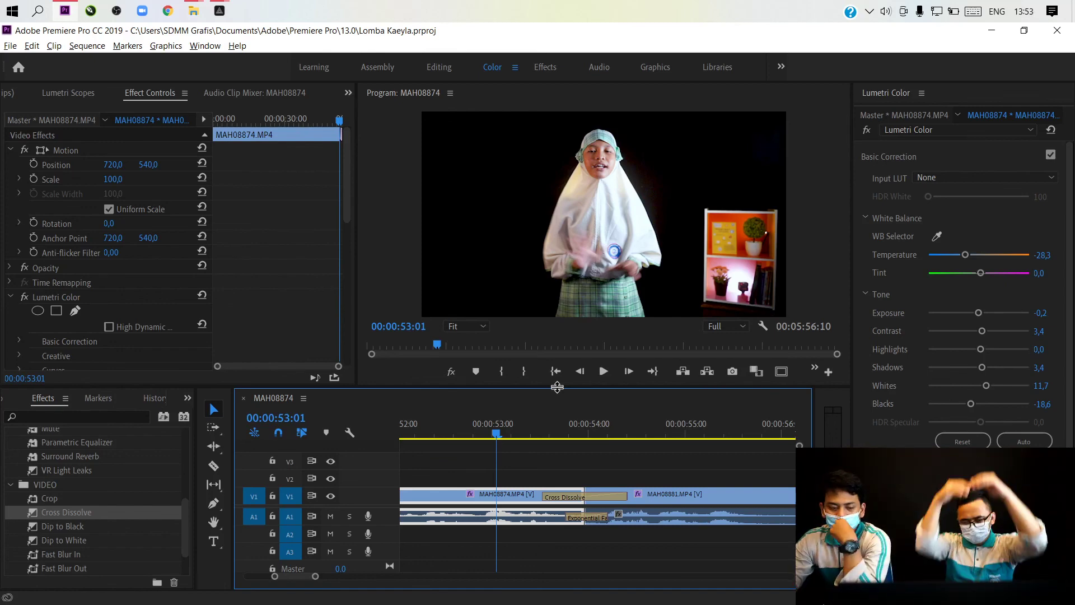
key("space")
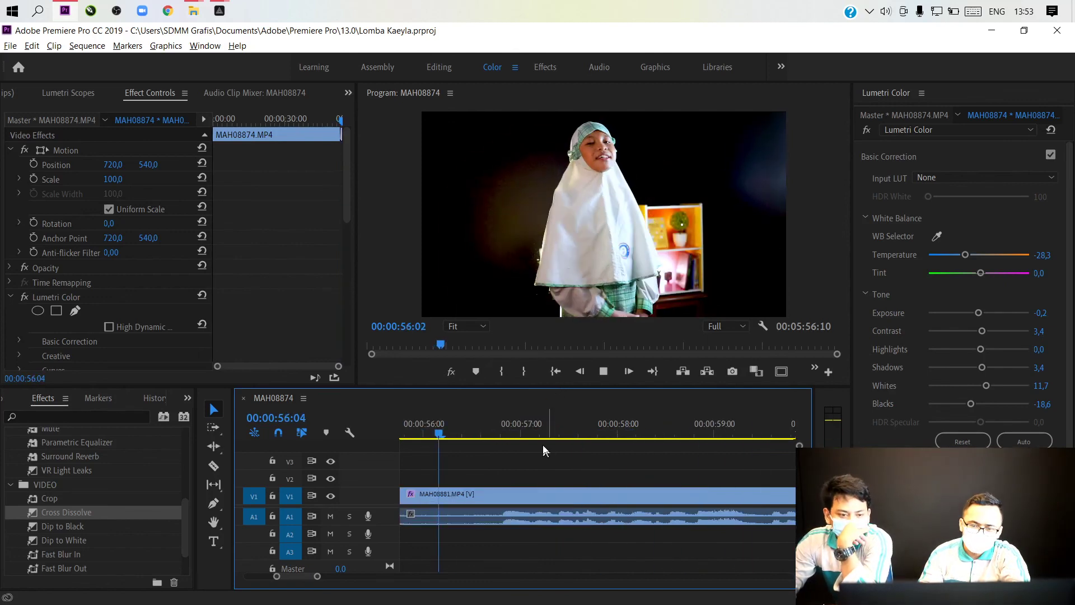
key("minus")
key("minus")
key("minus")
key("minus")
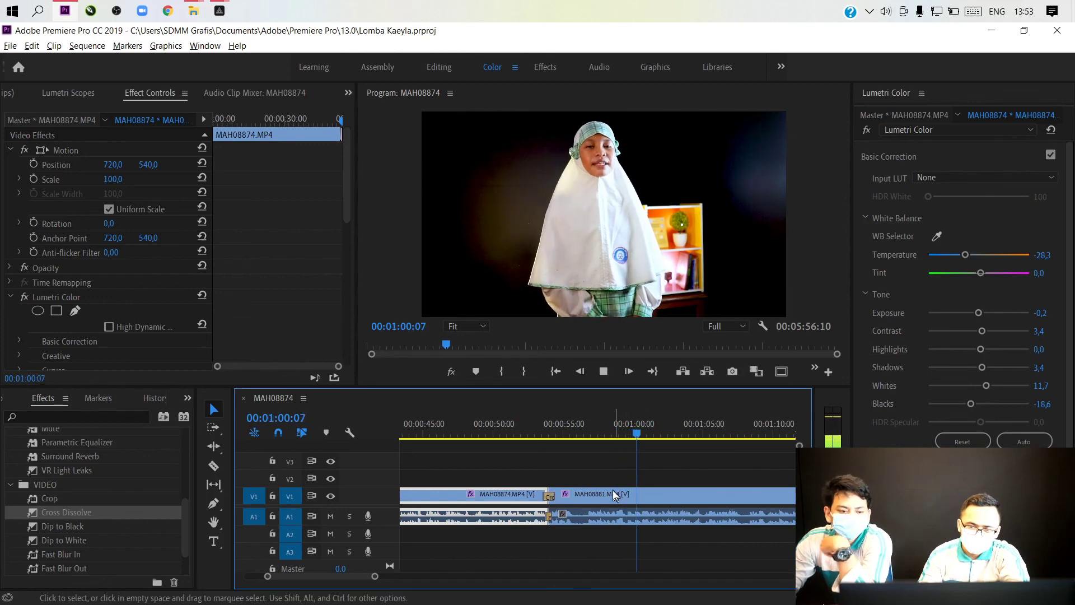
key("minus")
key("minus")
key("space")
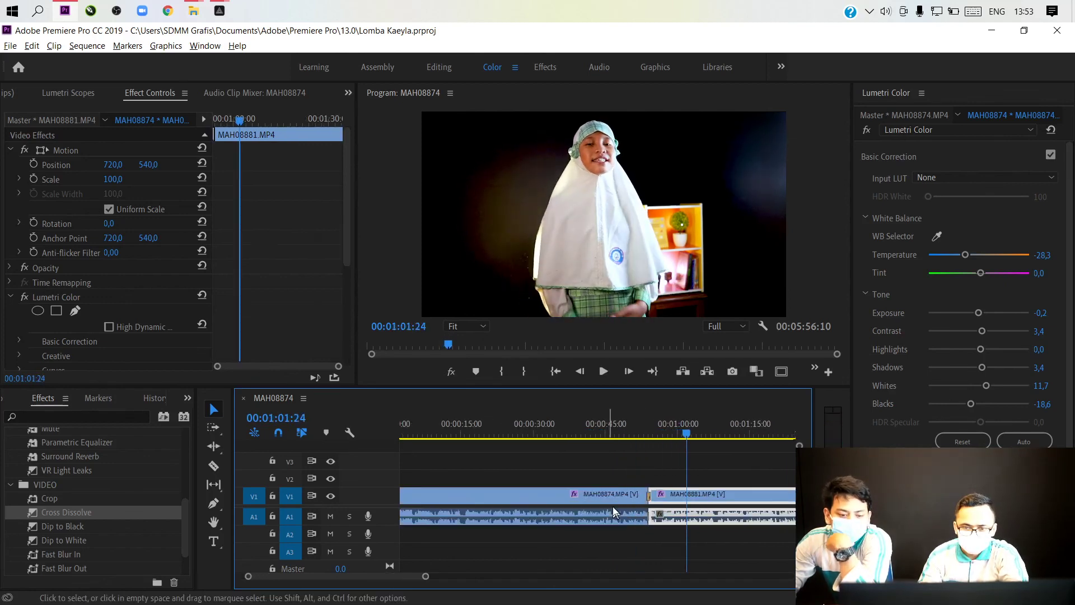
At 00:01:20:03, set MAH08881.MP4's Lumetri contrast to -3,4 and highlights to 28,3, and save the project
scroll(661, 516, "down", 5)
left_click(585, 438)
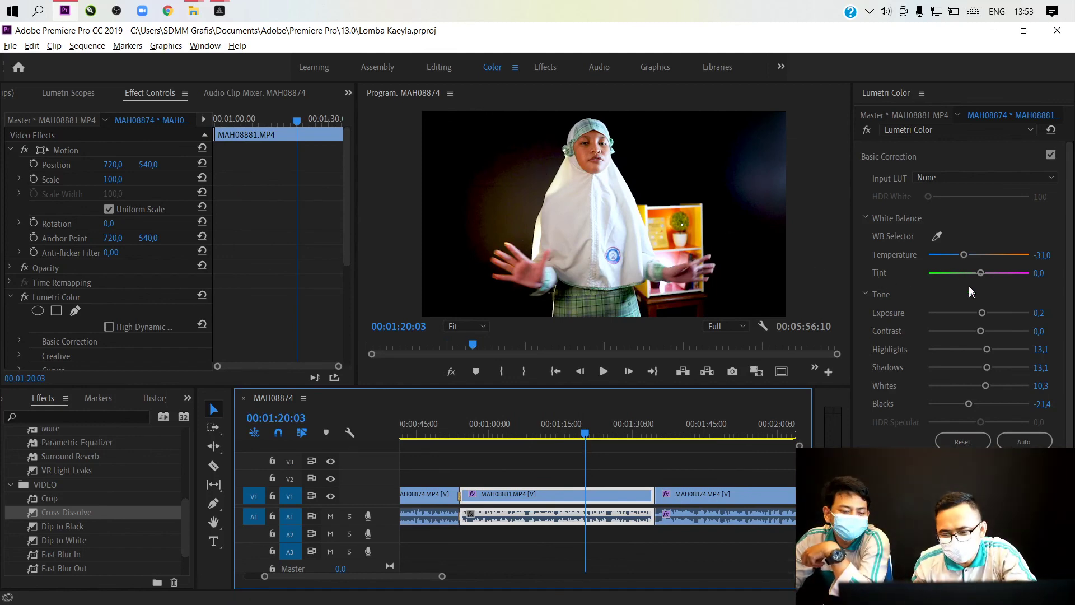
left_click_drag(981, 331, 994, 351)
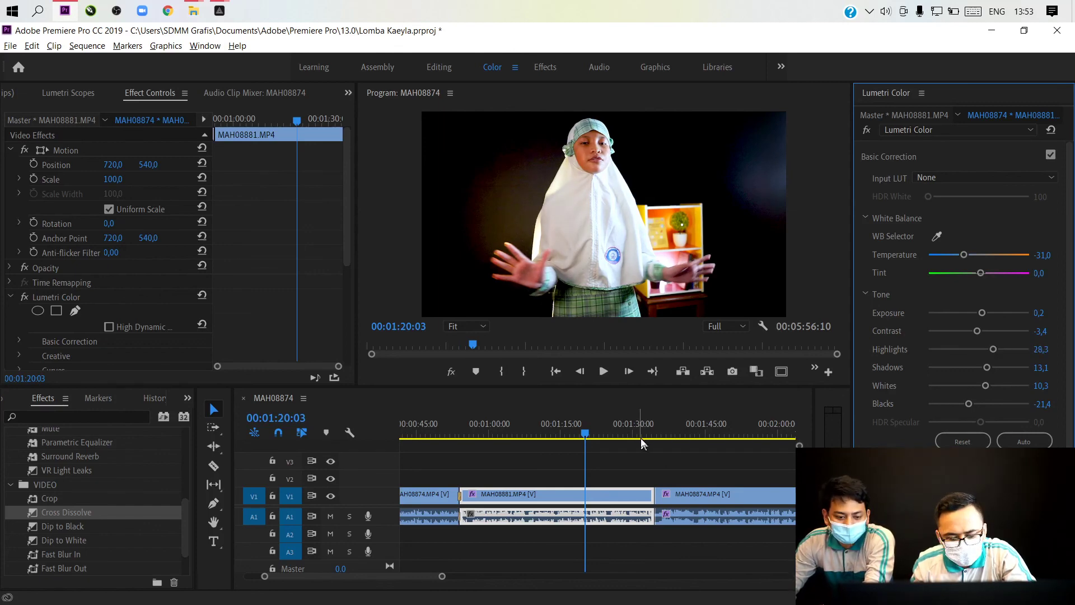
key("ctrl+s")
Fit the whole sequence in the timeline, save the project, and switch to the Editing workspace
key("minus")
key("minus")
key("minus")
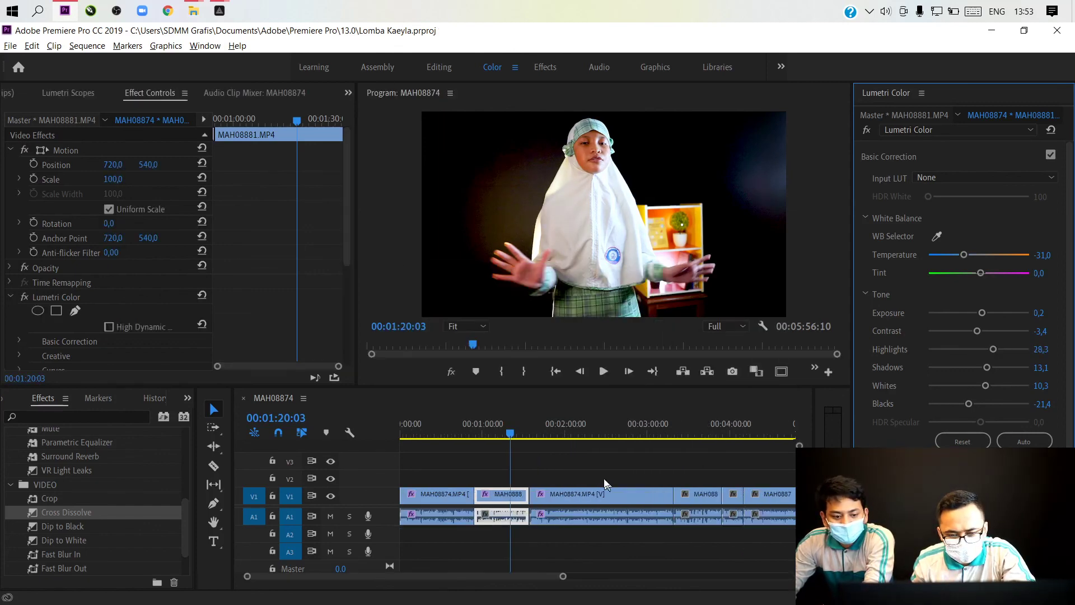
key("ctrl+s")
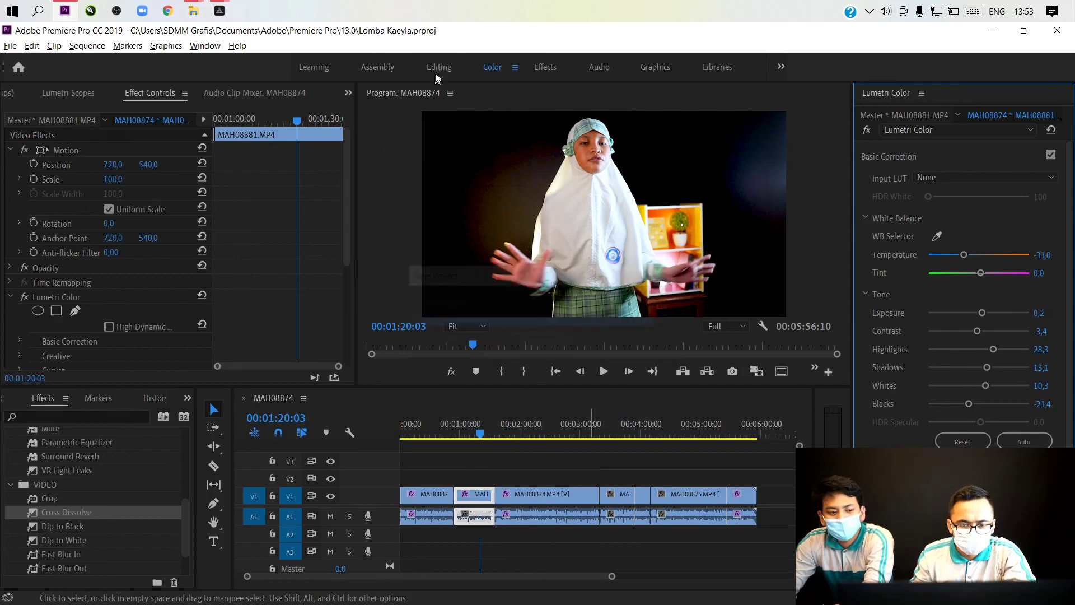
left_click(439, 69)
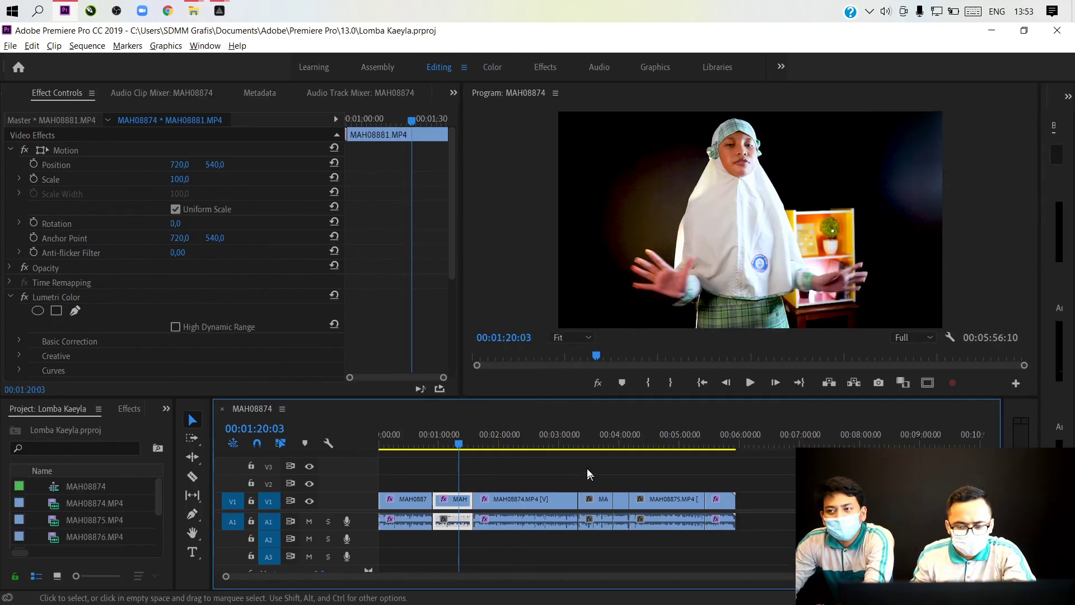
Save the project with the playhead at 00:05:37:18 in the sequence's last clip, and close the program
left_click(716, 446)
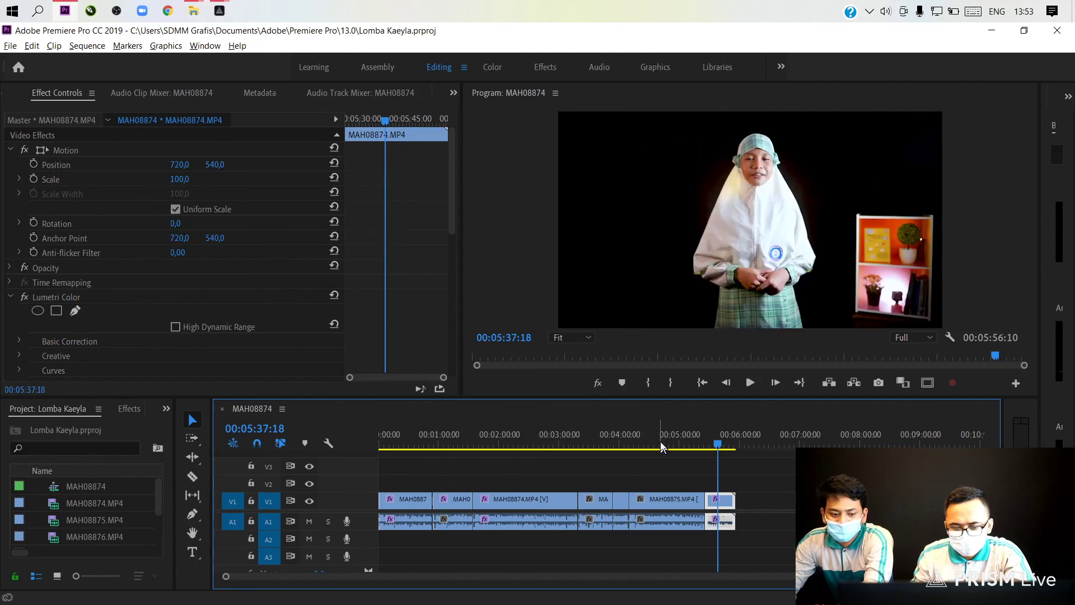
key("ctrl+s")
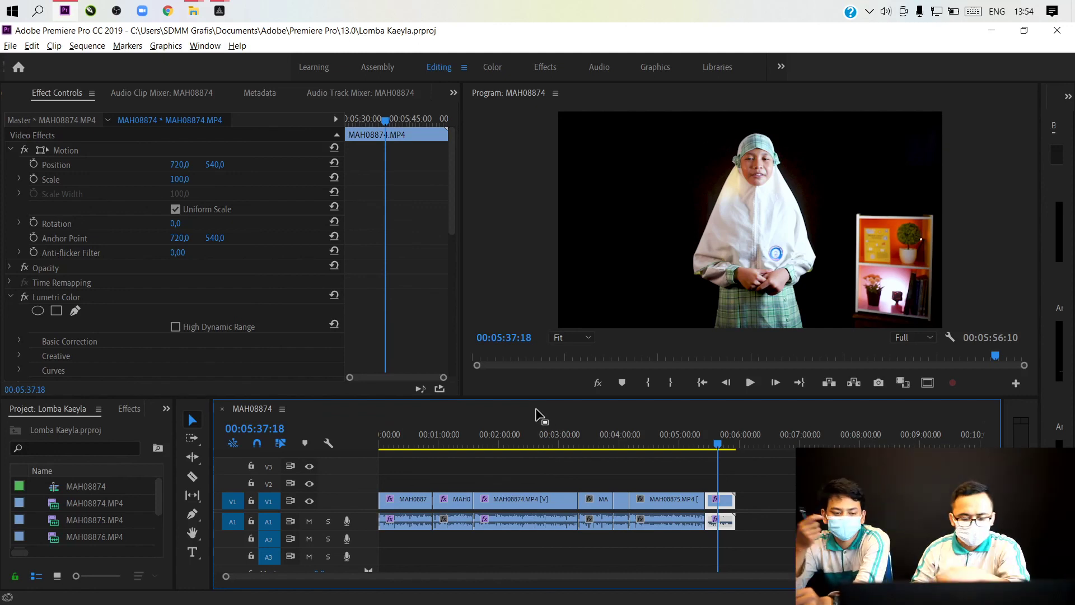
key("ctrl+s")
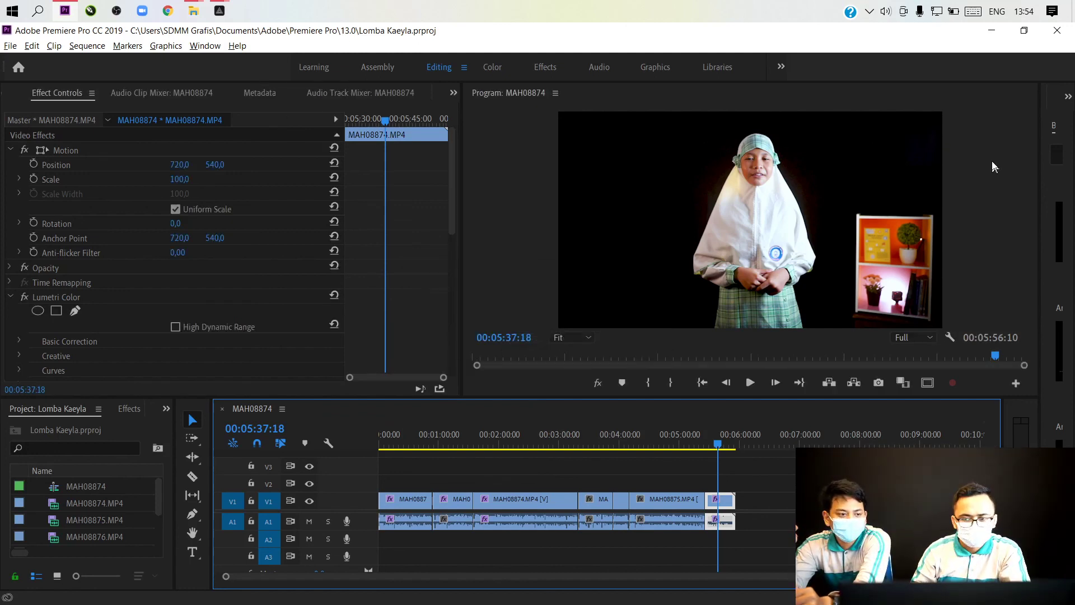
left_click(1054, 32)
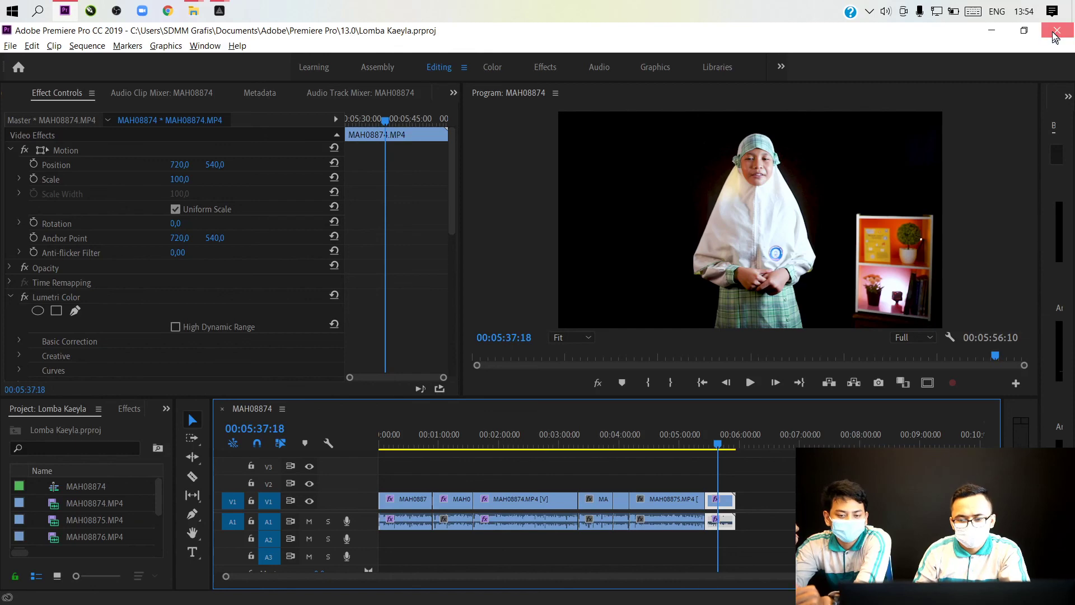